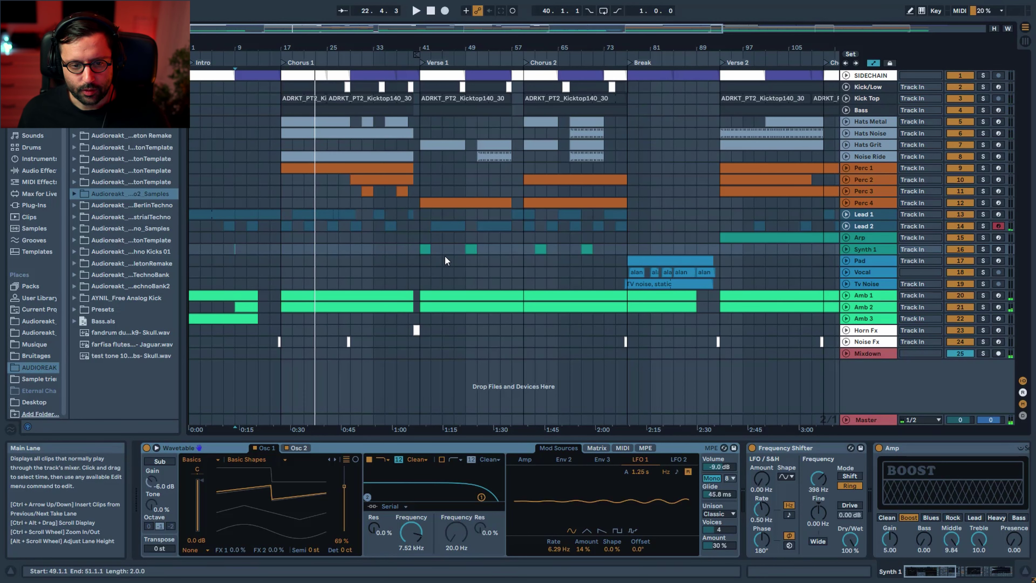
Step: Play the arrangement from bar 39, just before Verse 1, and stop after the first bars of the verse
{"action": "left_click", "coordinate": [419, 273]}
{"action": "left_click", "coordinate": [407, 272]}
{"action": "key", "text": "space"}
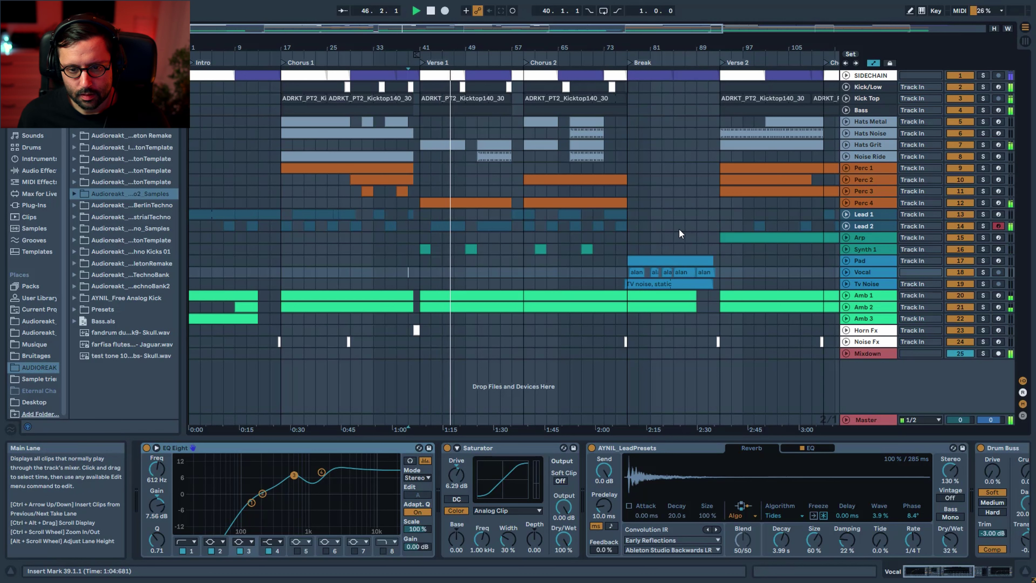
{"action": "key", "text": "space"}
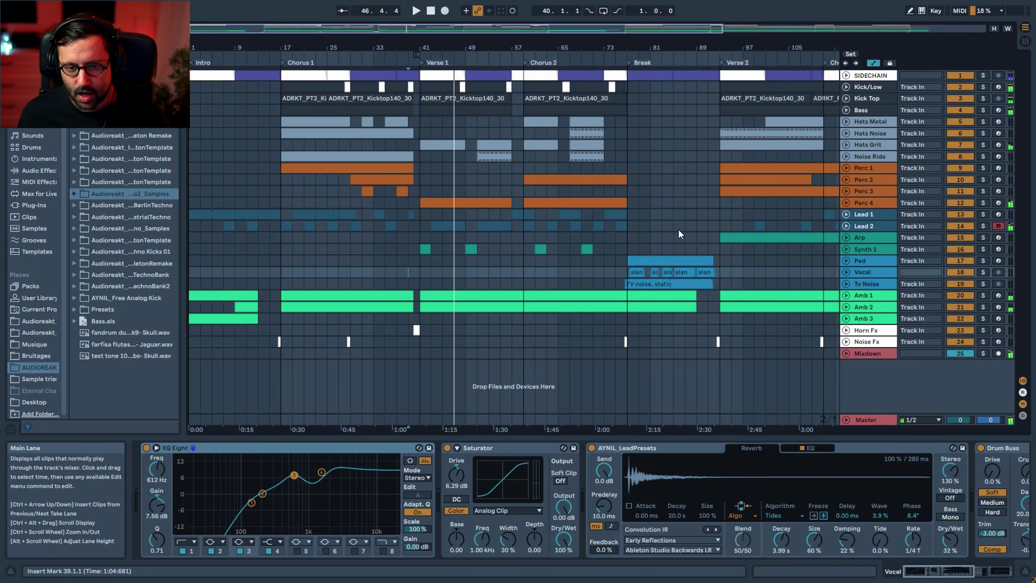
Step: Play from bar 85 in the Break into the start of Verse 2, with the arrangement shown up to the Outro
{"action": "left_click", "coordinate": [674, 227]}
{"action": "key", "text": "space"}
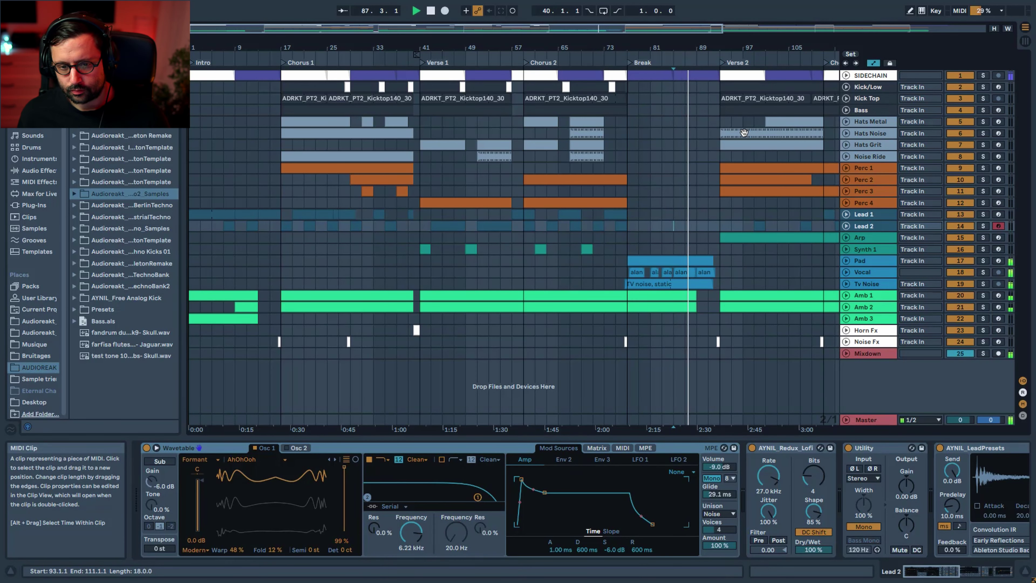
{"action": "left_click_drag", "start_coordinate": [694, 29], "coordinate": [736, 35]}
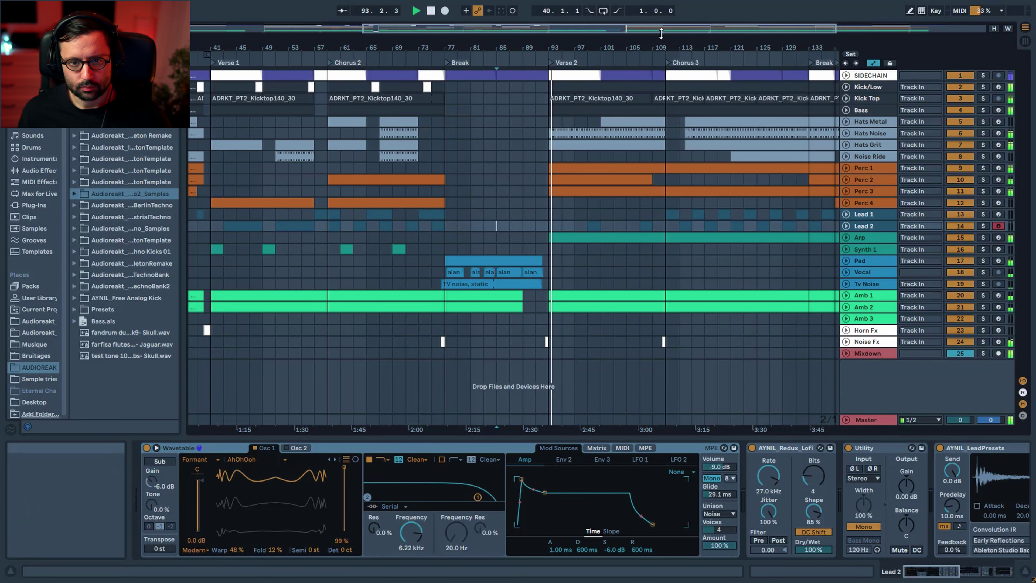
{"action": "left_click_drag", "start_coordinate": [664, 27], "coordinate": [667, 6]}
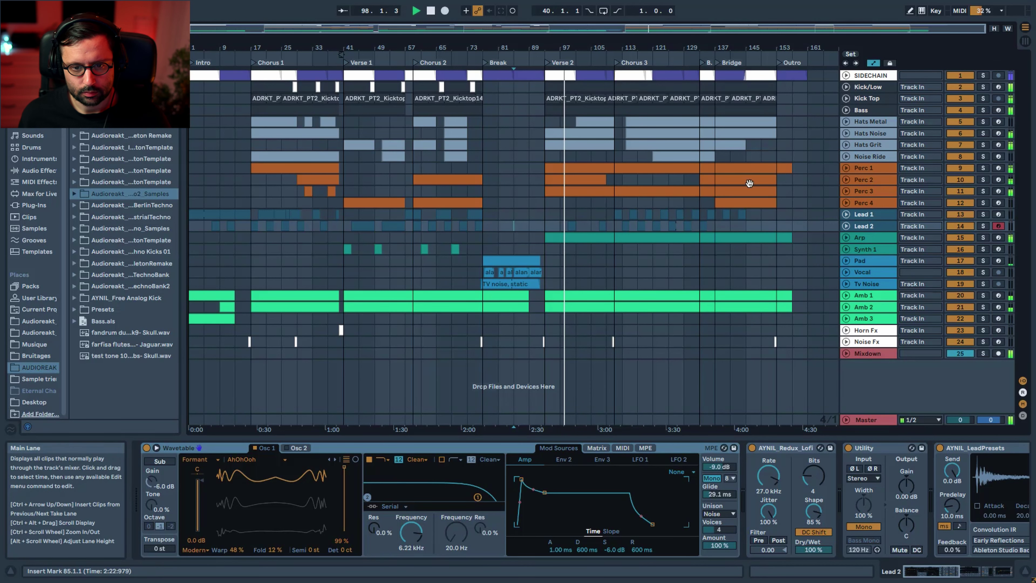
{"action": "key", "text": "space"}
Step: Solo the Lead 1 track and play its opening clip from bar 1 of the Intro
{"action": "left_click_drag", "start_coordinate": [550, 28], "coordinate": [550, 32]}
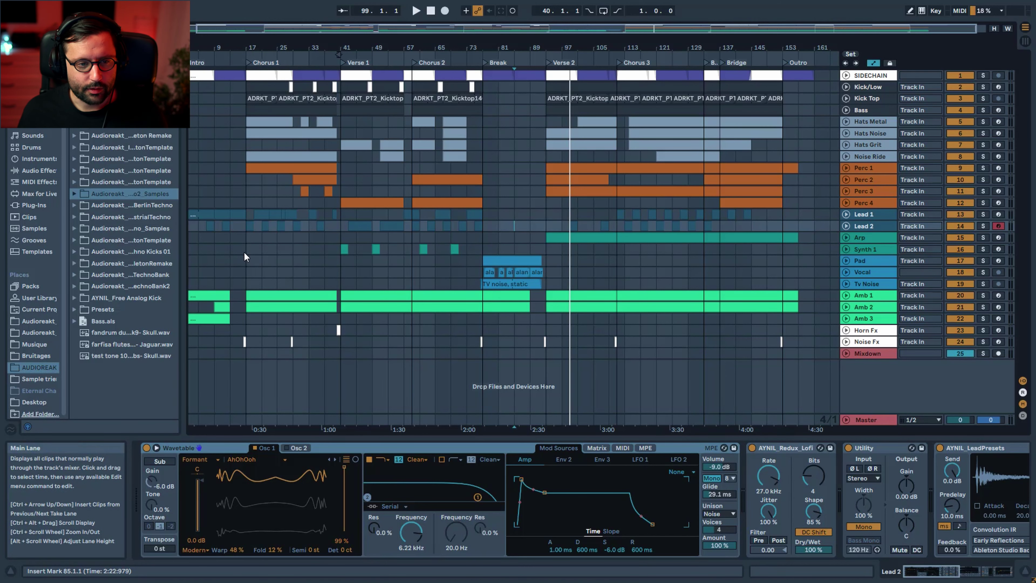
{"action": "scroll", "coordinate": [245, 259], "scroll_direction": "up", "scroll_amount": 5}
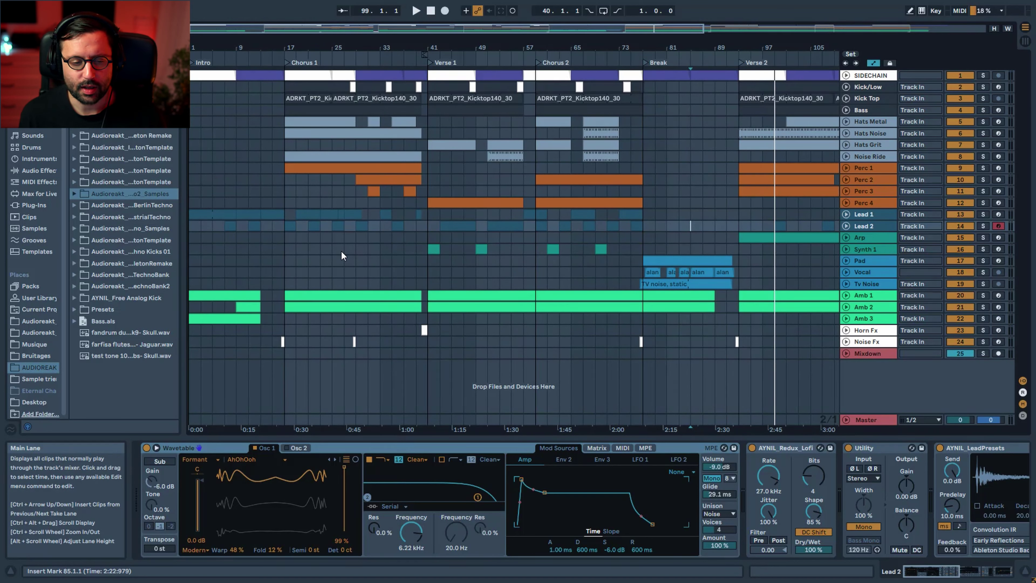
{"action": "left_click", "coordinate": [982, 214]}
{"action": "left_click", "coordinate": [213, 214]}
{"action": "key", "text": "space"}
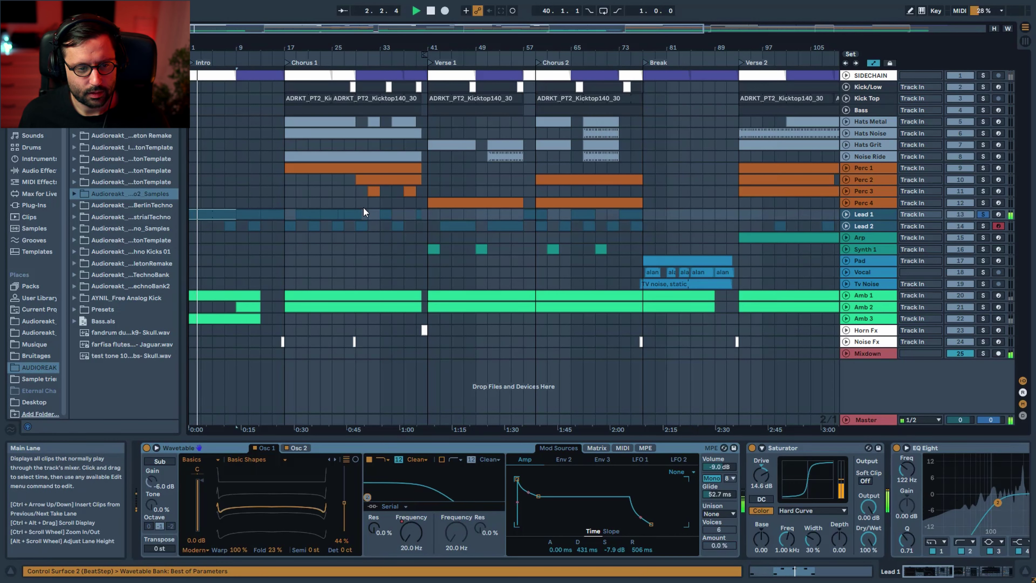
{"action": "key", "text": "space"}
{"action": "left_click_drag", "start_coordinate": [223, 40], "coordinate": [224, 55]}
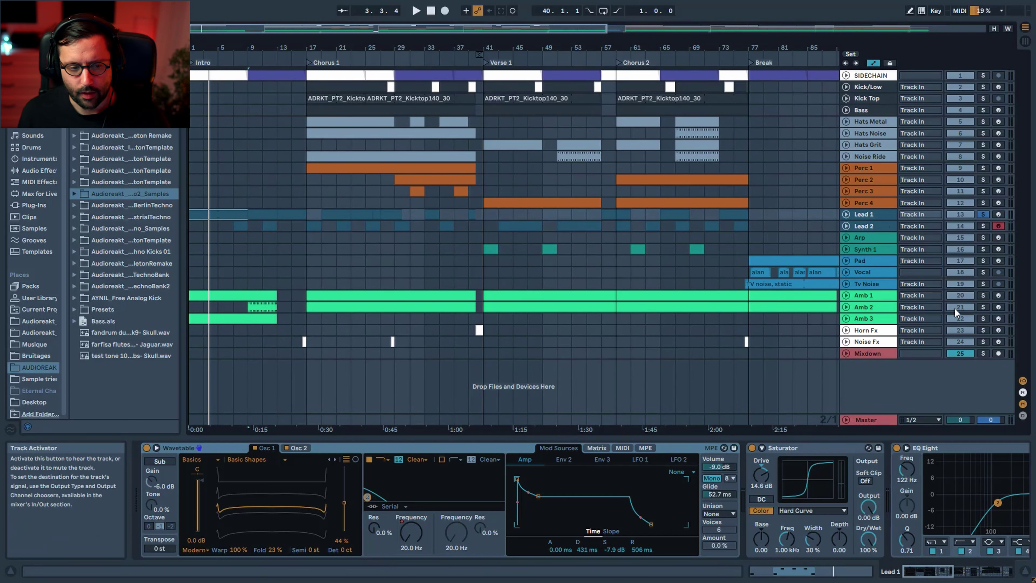
Step: Play the Intro from bar 1 with Amb 3 soloed, and continue with every track audible into Chorus 1
{"action": "key", "text": "space"}
{"action": "left_click", "coordinate": [983, 318]}
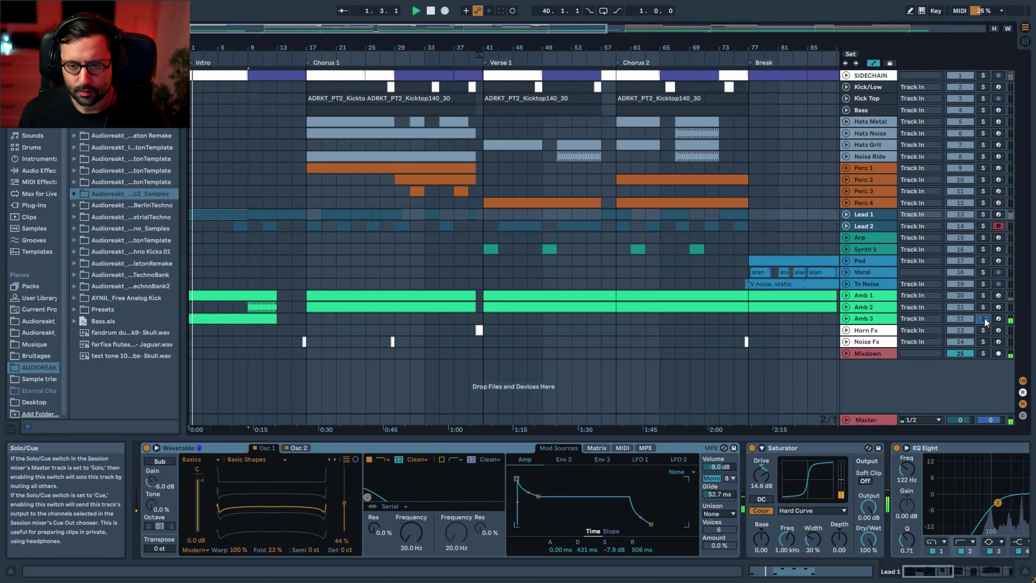
{"action": "left_click", "coordinate": [983, 318]}
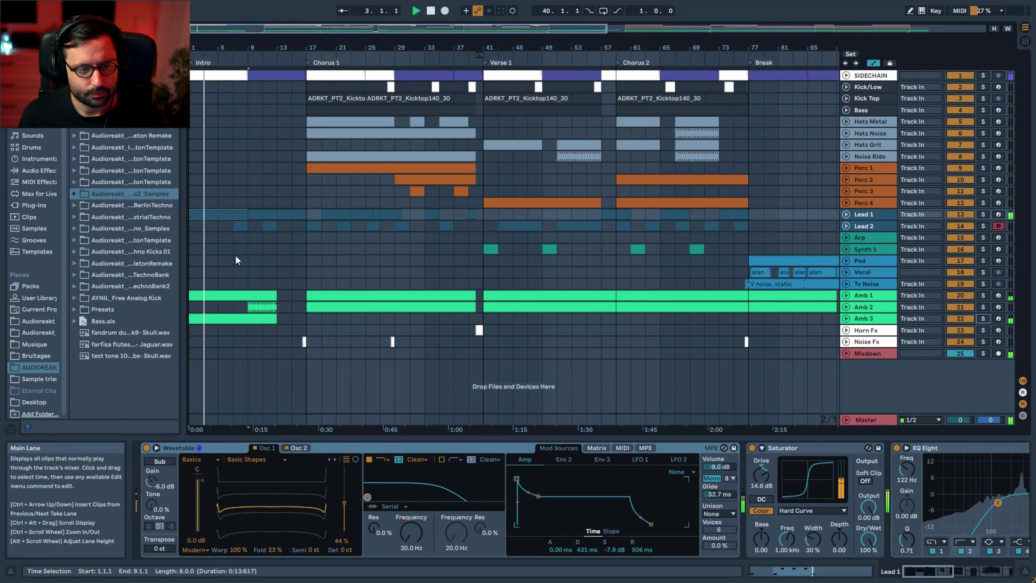
{"action": "left_click_drag", "start_coordinate": [289, 28], "coordinate": [281, 51]}
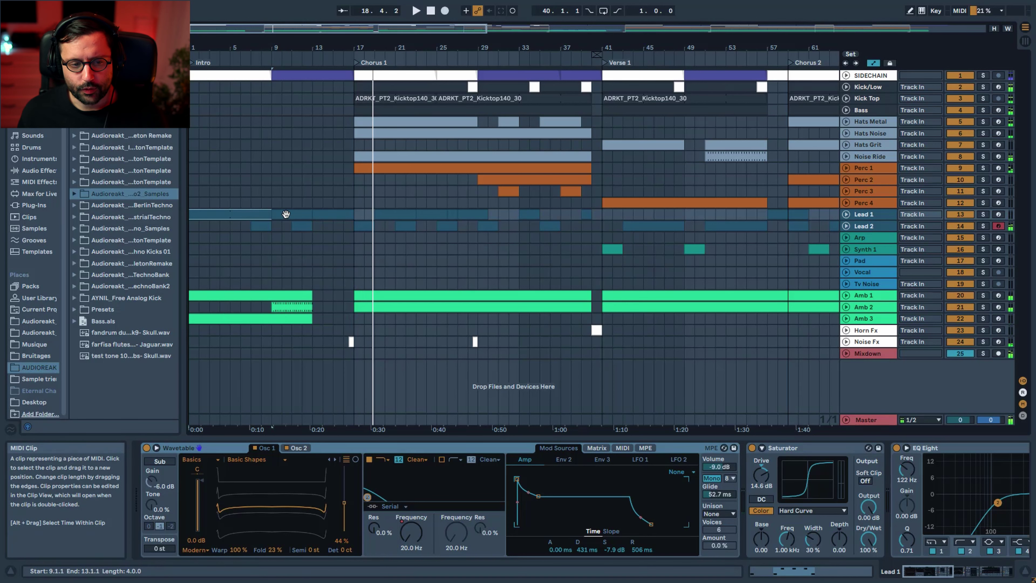
Step: Unfold the Lead 2 and Lead 1 tracks so the notes in their clips are shown
{"action": "left_click", "coordinate": [261, 222]}
{"action": "left_click", "coordinate": [244, 214]}
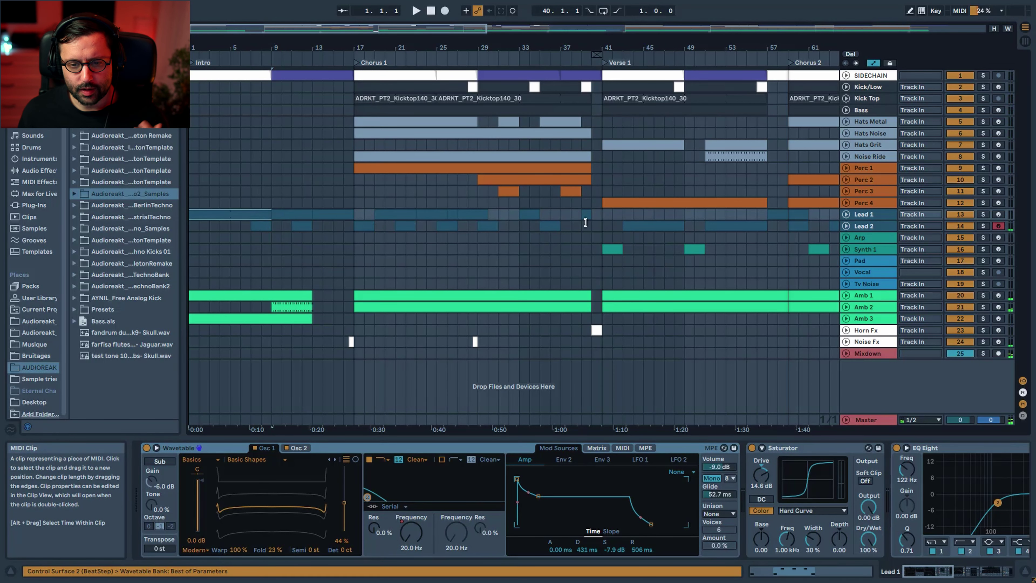
{"action": "left_click", "coordinate": [846, 225]}
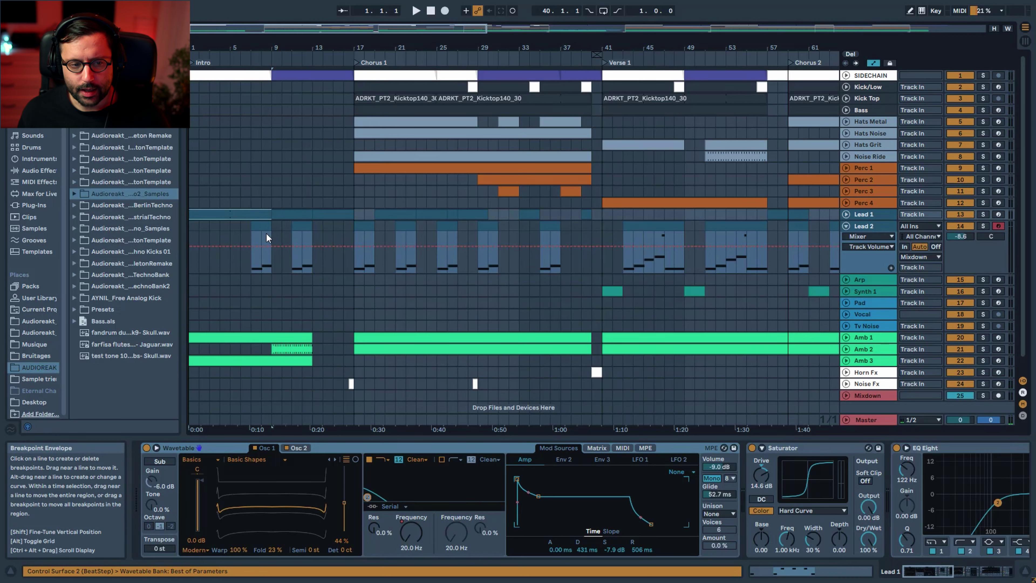
{"action": "left_click", "coordinate": [257, 228]}
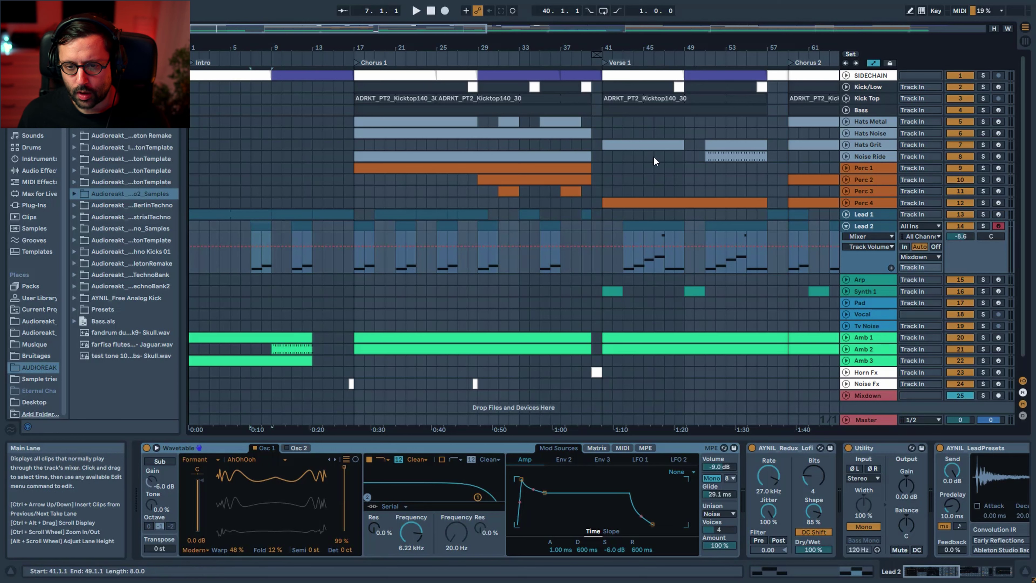
{"action": "left_click", "coordinate": [846, 214]}
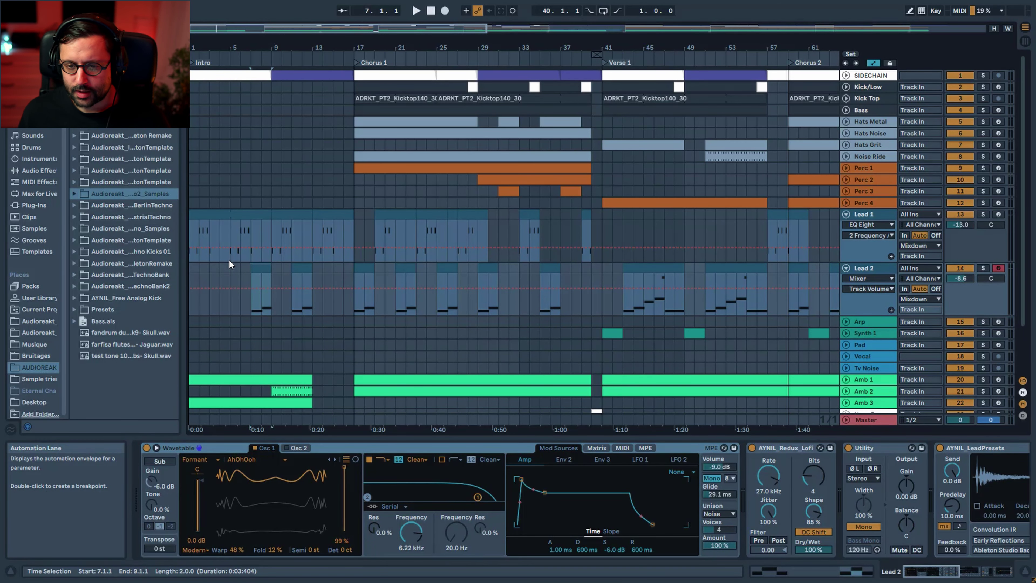
Step: Compare the two leads by playing Lead 2 soloed from bar 7 and Lead 1 soloed from bar 9
{"action": "left_click", "coordinate": [983, 268]}
{"action": "key", "text": "space"}
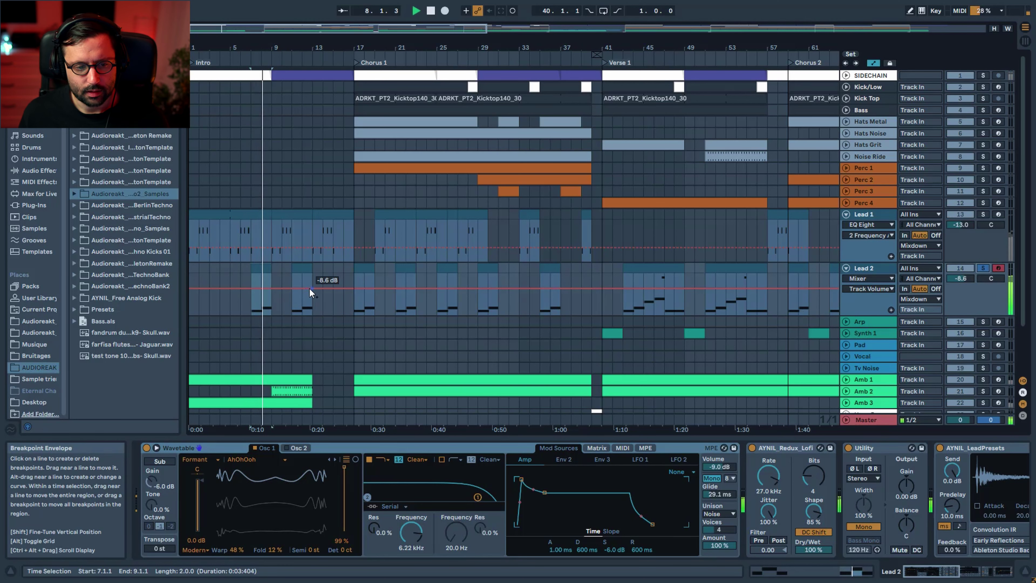
{"action": "left_click", "coordinate": [273, 257]}
{"action": "key", "text": "space"}
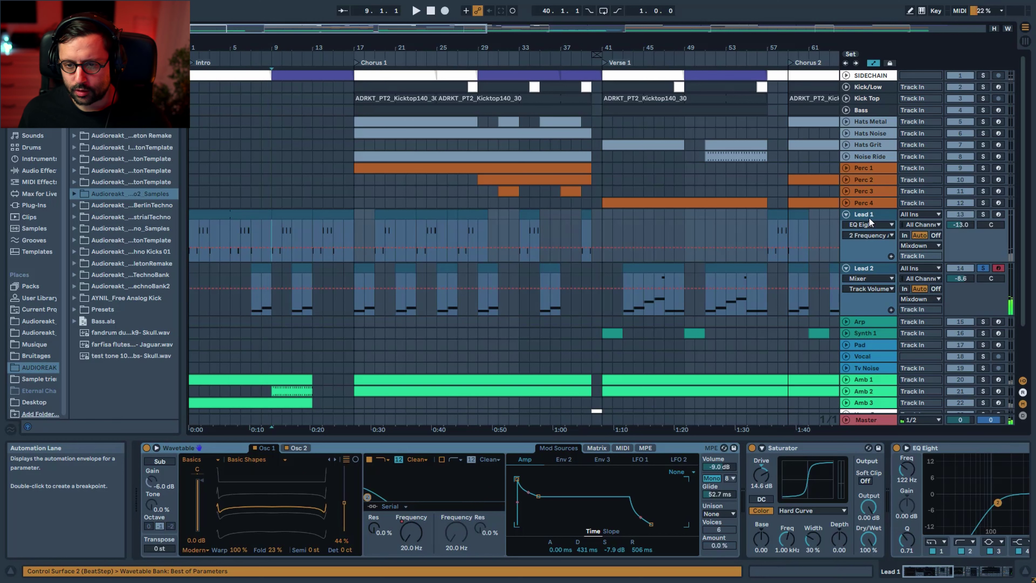
{"action": "key", "text": "space"}
{"action": "left_click", "coordinate": [982, 214]}
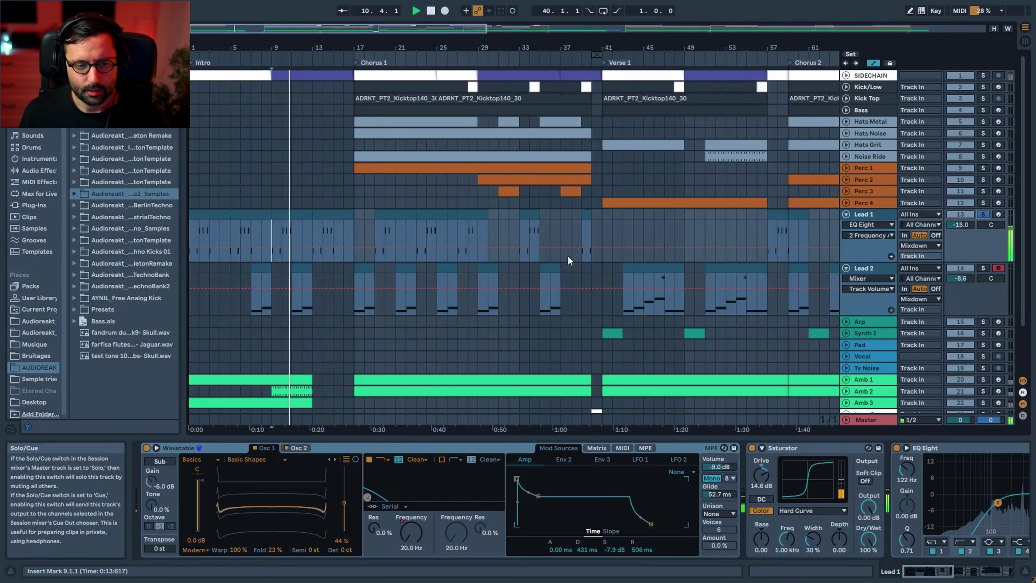
Step: Highlight bars 13 to 15 on Lead 1 and the Lead 2 clip at bar 11
{"action": "scroll", "coordinate": [567, 254], "scroll_direction": "down", "scroll_amount": 3}
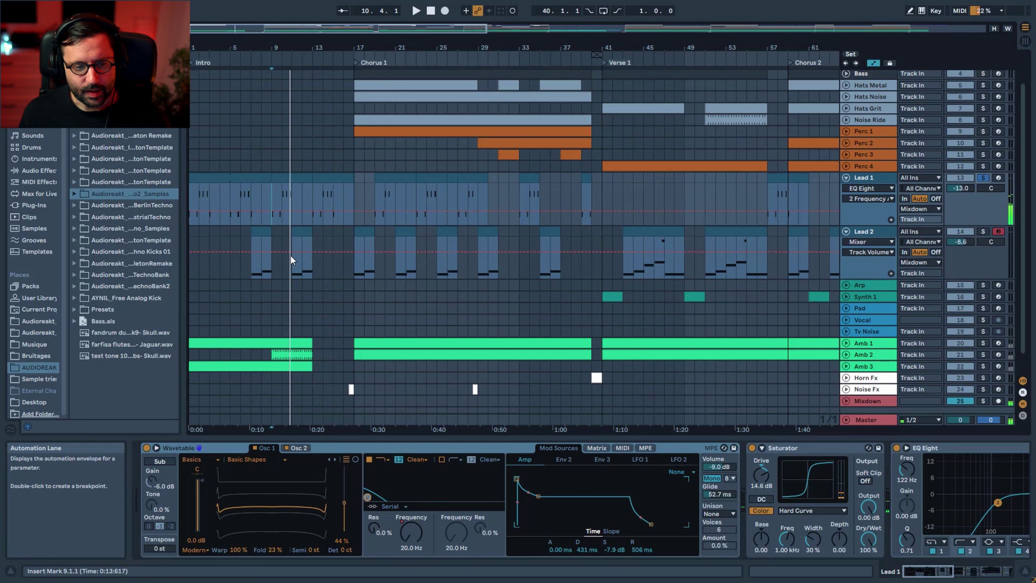
{"action": "left_click_drag", "start_coordinate": [312, 219], "coordinate": [334, 218]}
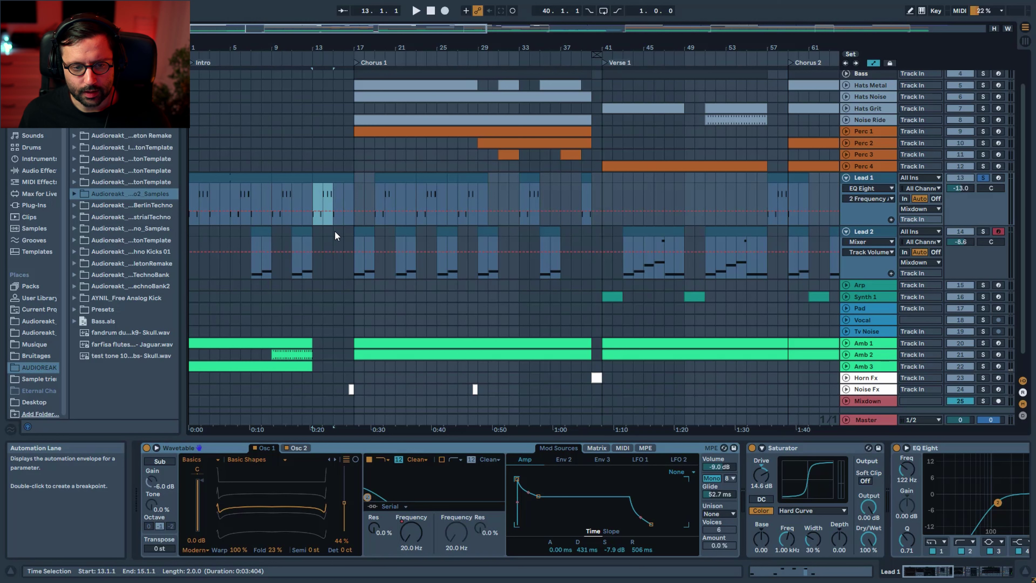
{"action": "left_click", "coordinate": [301, 232]}
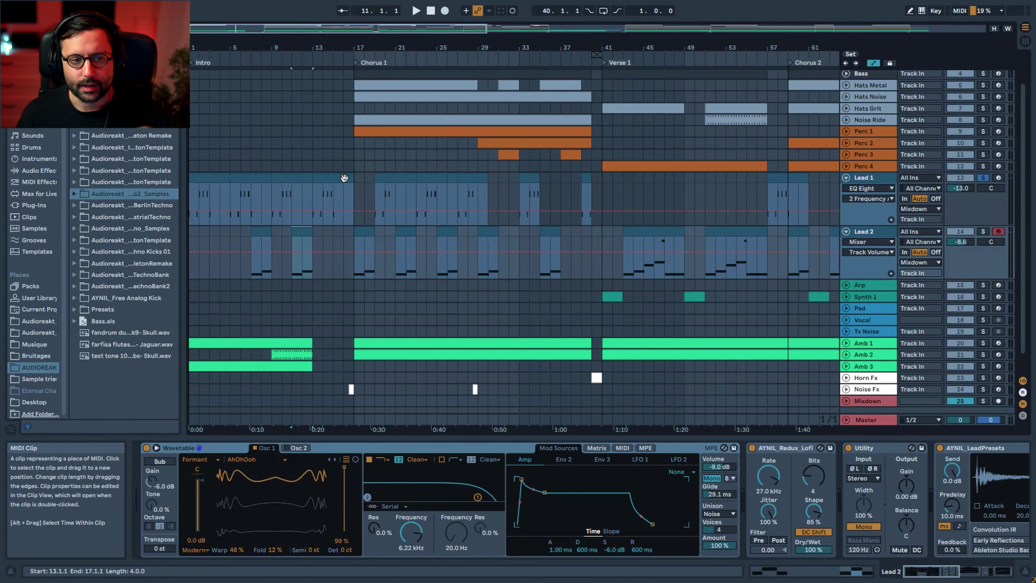
{"action": "scroll", "coordinate": [361, 221], "scroll_direction": "up", "scroll_amount": 3}
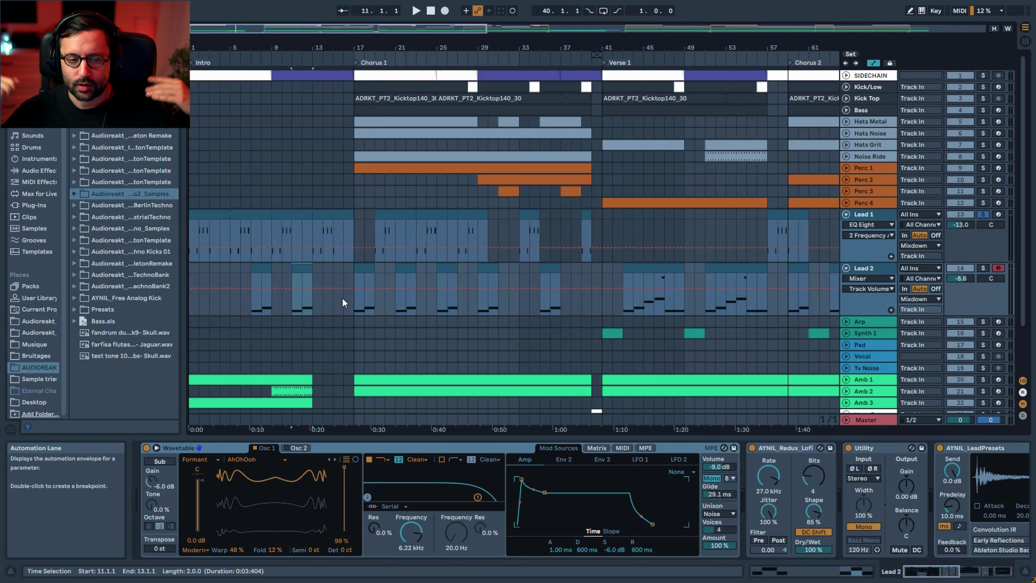
Step: Play Chorus 1 from bar 17, soloing Hats Metal, Noise Ride and Perc 1 one at a time
{"action": "left_click", "coordinate": [353, 301]}
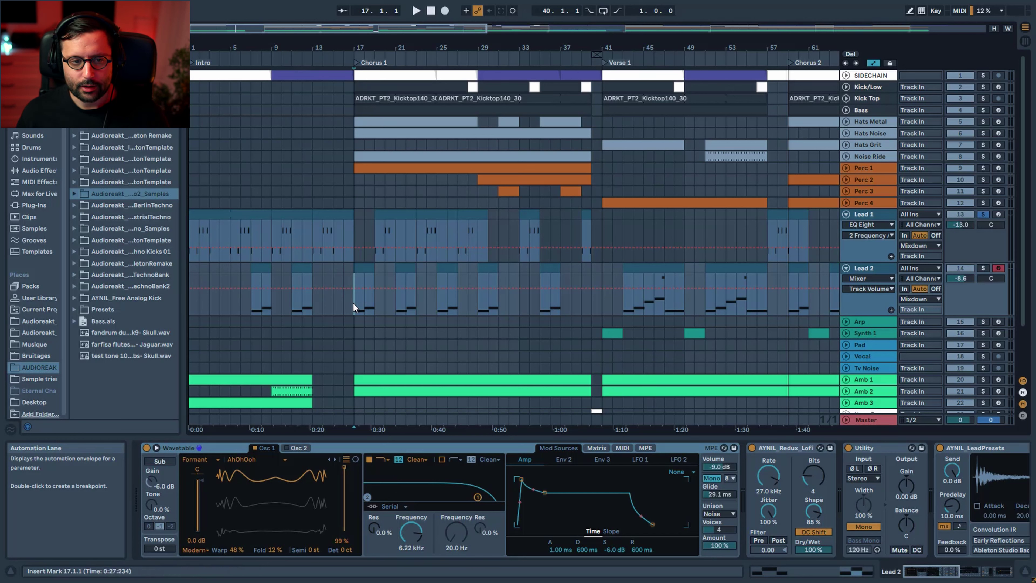
{"action": "left_click", "coordinate": [983, 121]}
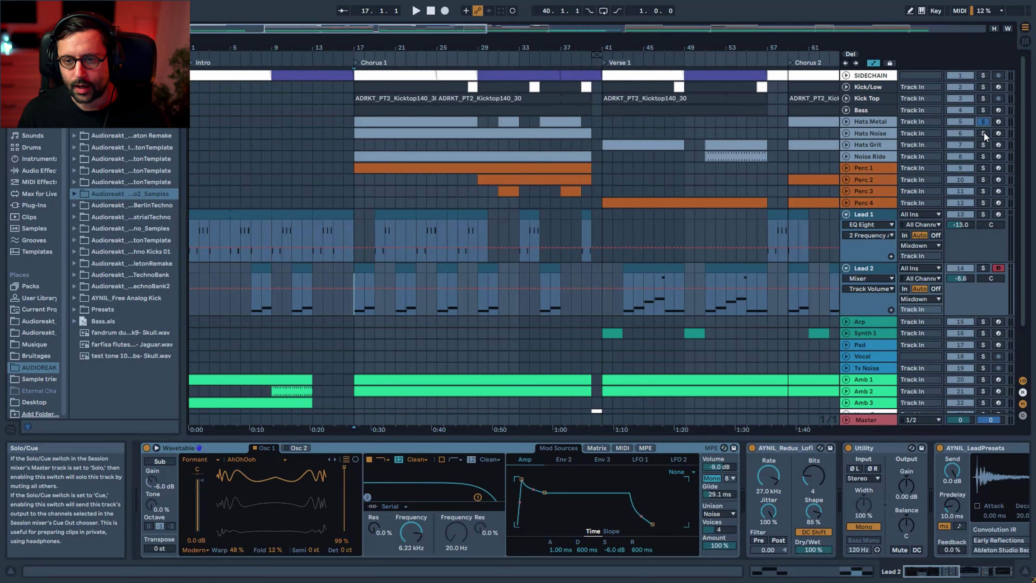
{"action": "key", "text": "space"}
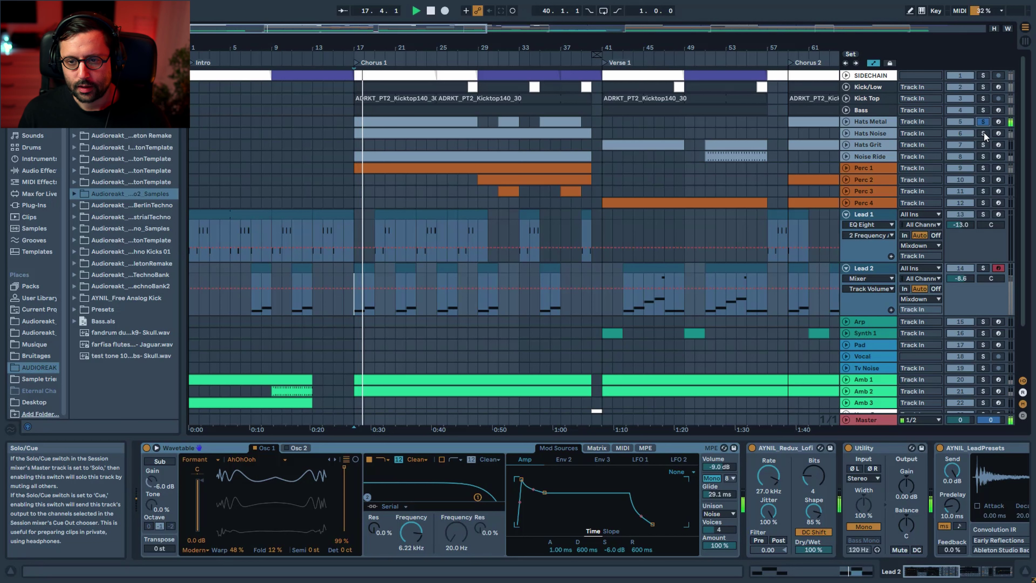
{"action": "left_click", "coordinate": [983, 156]}
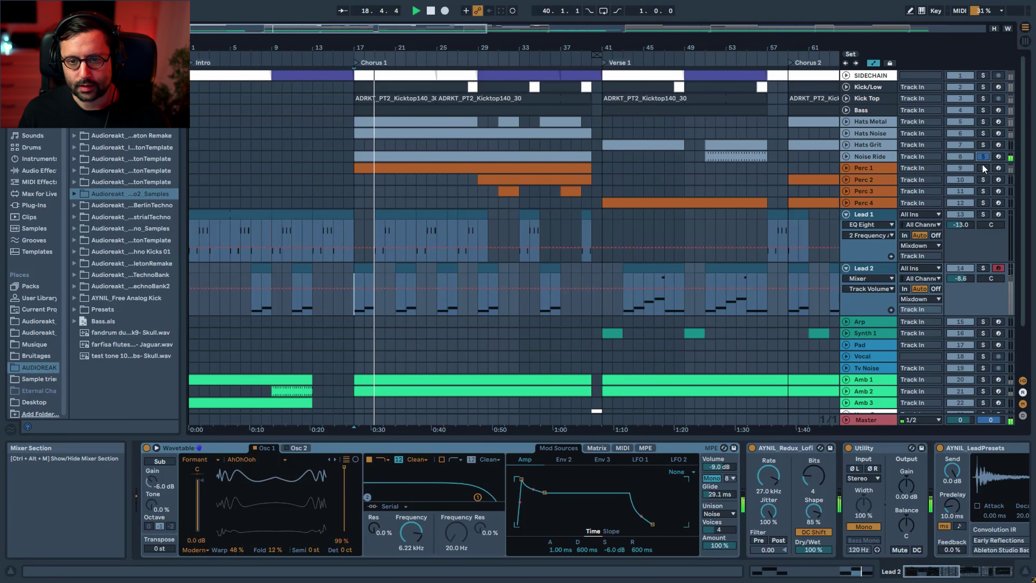
{"action": "left_click", "coordinate": [983, 168]}
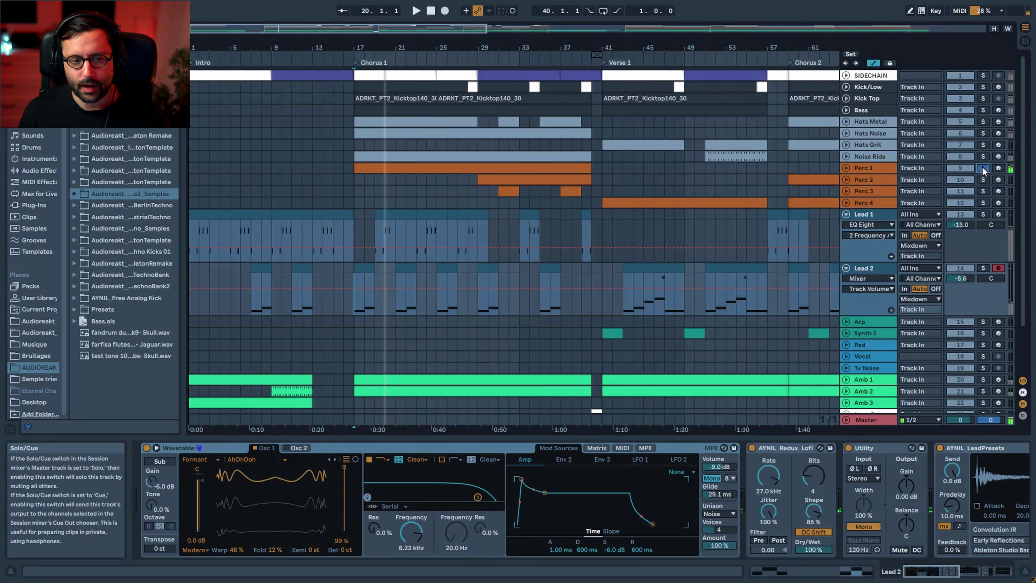
Step: Add Kick/Low, Kick Top, Bass, all the Hats tracks and Noise Ride to the Perc 1 solo and play from bar 17
{"action": "left_click", "coordinate": [983, 86], "text": "ctrl"}
{"action": "left_click", "coordinate": [982, 99], "text": "ctrl"}
{"action": "left_click", "coordinate": [982, 110], "text": "ctrl"}
{"action": "left_click", "coordinate": [982, 122], "text": "ctrl"}
{"action": "left_click", "coordinate": [983, 133], "text": "ctrl"}
{"action": "left_click", "coordinate": [983, 144], "text": "ctrl"}
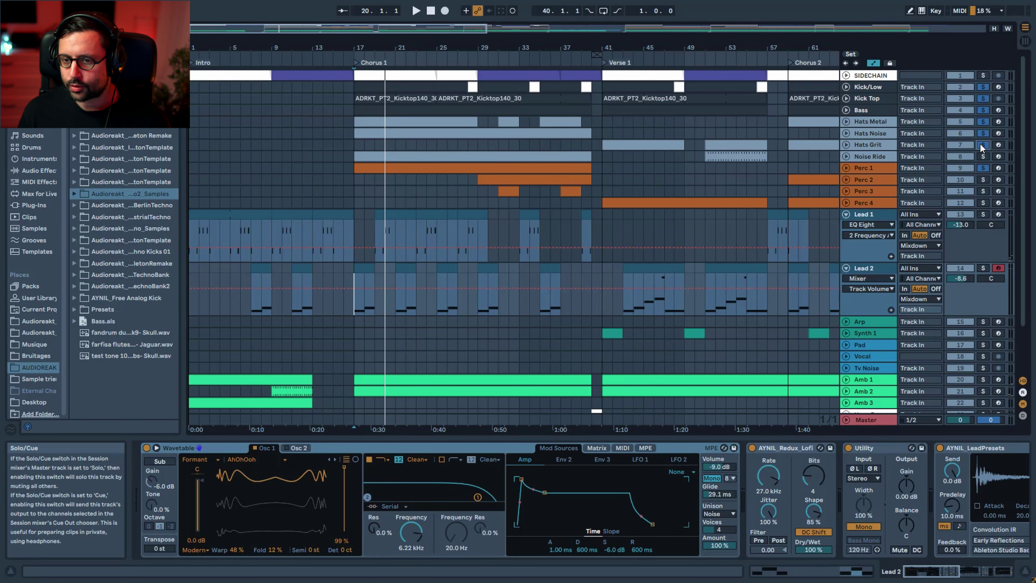
{"action": "left_click", "coordinate": [982, 156], "text": "ctrl"}
{"action": "key", "text": "space"}
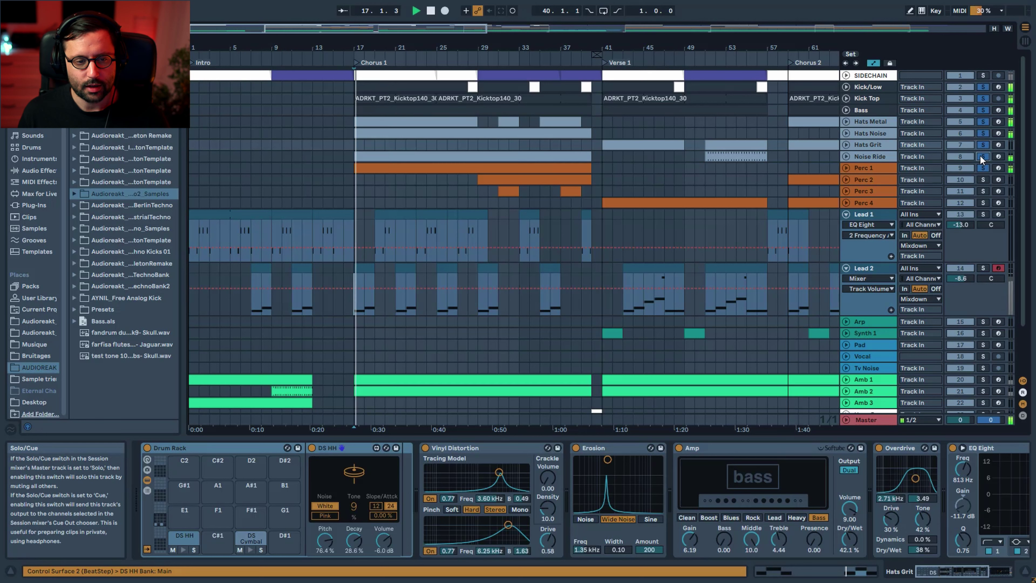
Step: Take the three Hats tracks out of the solo during playback, switching the Noise Ride and Perc 1 solos off and on again
{"action": "left_click", "coordinate": [983, 157], "text": "ctrl"}
{"action": "left_click", "coordinate": [984, 167], "text": "ctrl"}
{"action": "left_click", "coordinate": [982, 144], "text": "ctrl"}
{"action": "left_click", "coordinate": [981, 134], "text": "ctrl"}
{"action": "left_click", "coordinate": [981, 124], "text": "ctrl"}
{"action": "left_click", "coordinate": [982, 166], "text": "ctrl"}
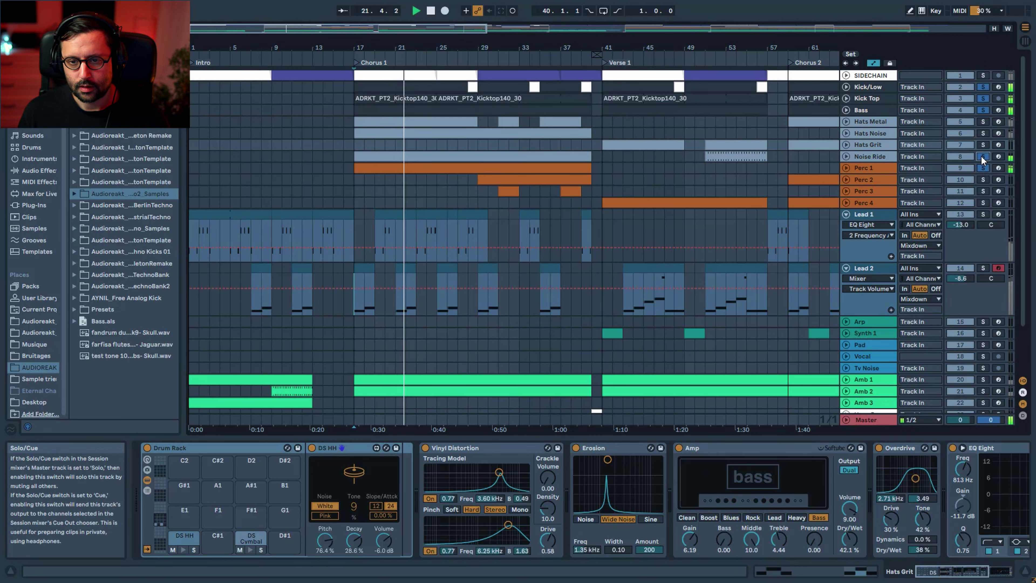
Step: Restart playback from bar 17 and clear all solos to hear Chorus 1 with every track
{"action": "key", "text": "space"}
{"action": "key", "text": "space"}
{"action": "left_click", "coordinate": [978, 167]}
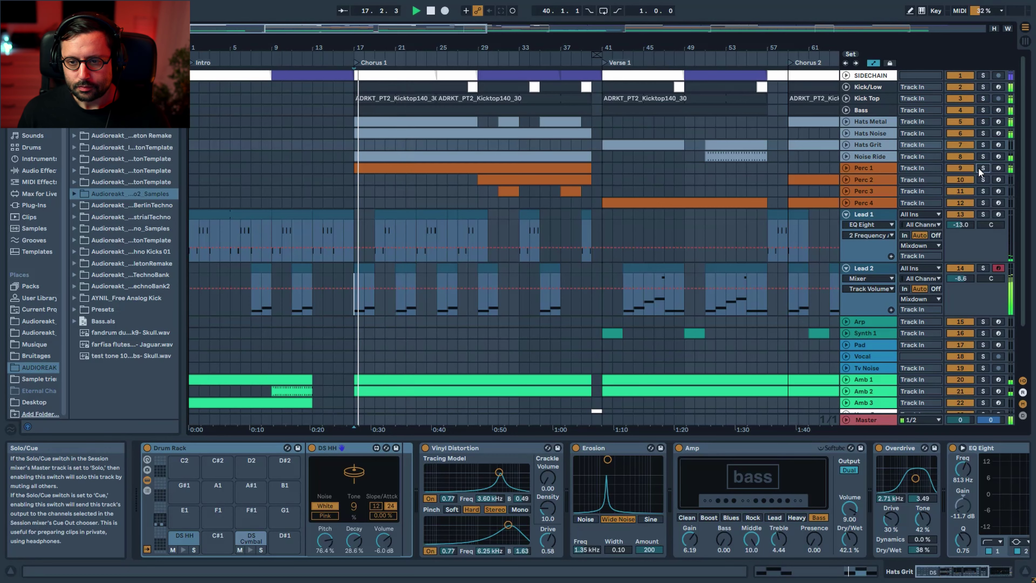
Step: Move the Lead 2 clip at the start of Chorus 1 from bar 17 to bar 15
{"action": "scroll", "coordinate": [362, 202], "scroll_direction": "down", "scroll_amount": 3}
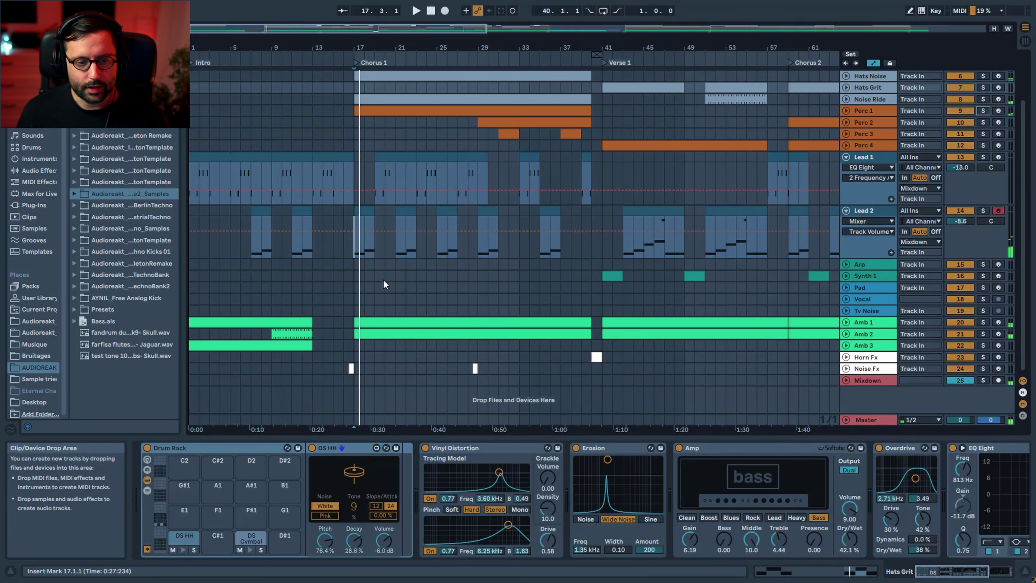
{"action": "left_click", "coordinate": [365, 210]}
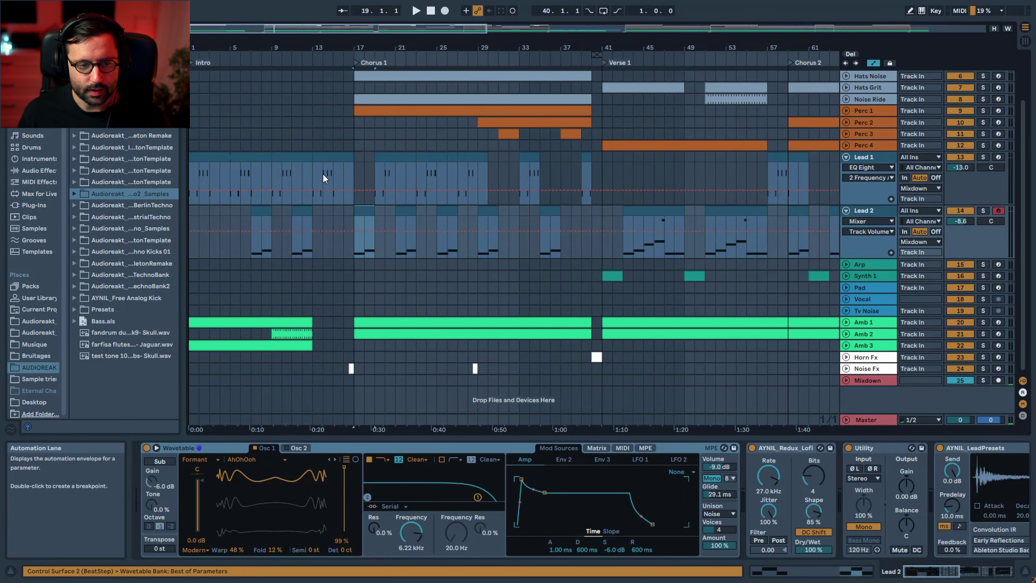
{"action": "left_click_drag", "start_coordinate": [360, 211], "coordinate": [342, 214]}
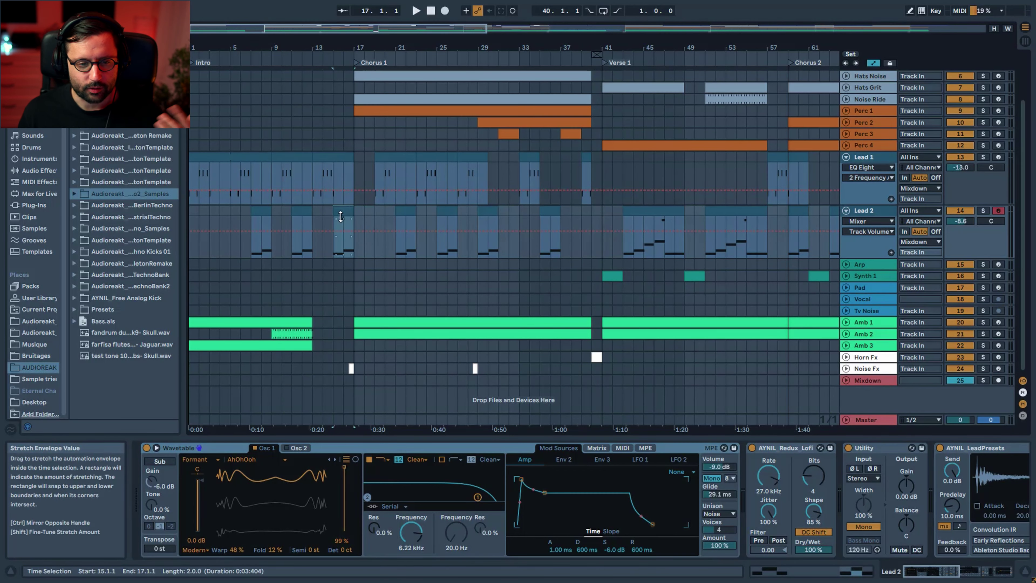
Step: Undo the last move of the Lead 2 clip and play Chorus 1 from bar 17
{"action": "left_click", "coordinate": [362, 216]}
{"action": "key", "text": "ctrl+z"}
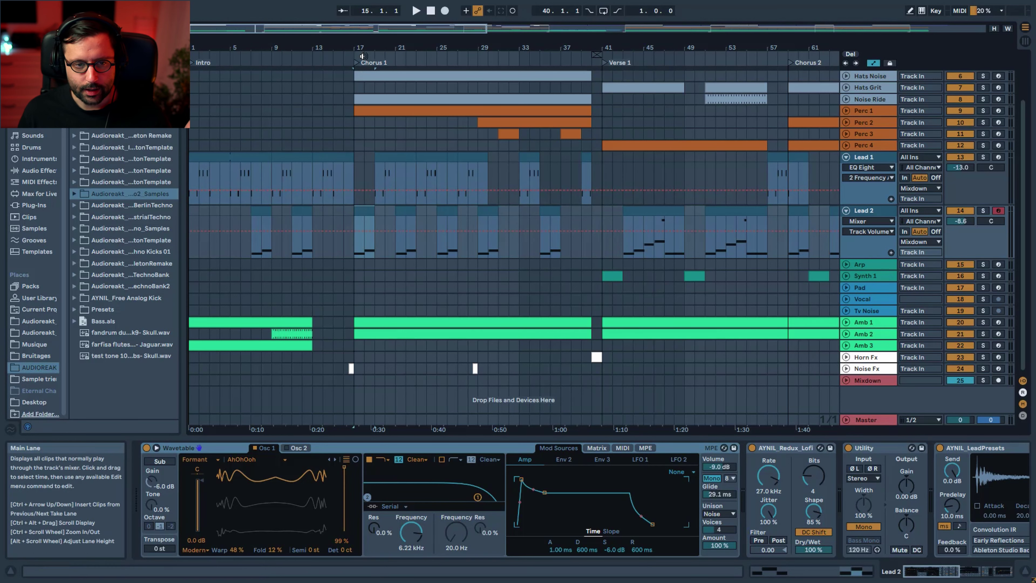
{"action": "left_click", "coordinate": [368, 189]}
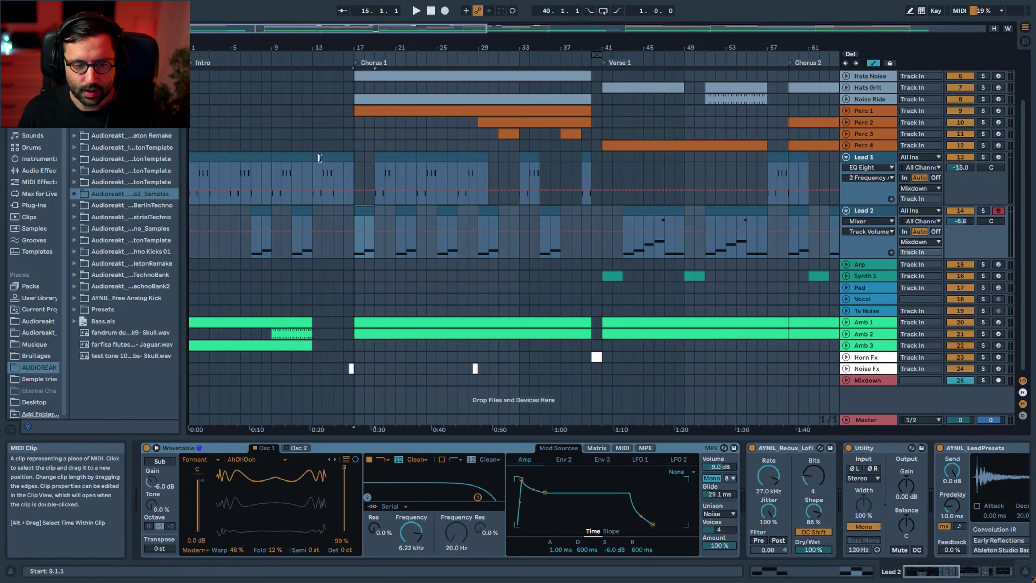
{"action": "left_click", "coordinate": [359, 178]}
{"action": "key", "text": "space"}
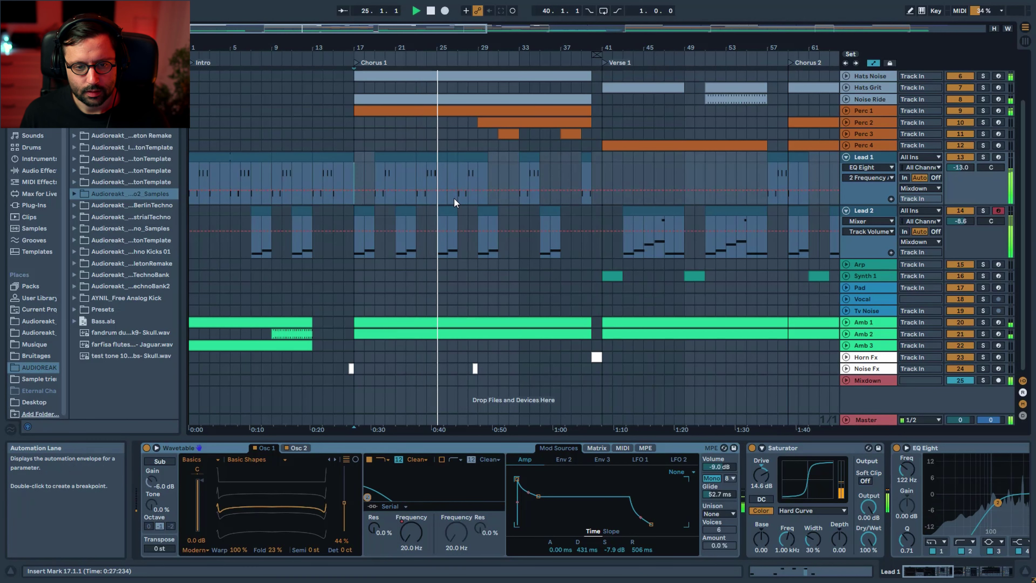
Step: Unfold the Kick/Low track and open its one-bar clip at bar 28 in the note editor
{"action": "left_click_drag", "start_coordinate": [427, 28], "coordinate": [432, 57]}
{"action": "scroll", "coordinate": [586, 224], "scroll_direction": "up", "scroll_amount": 3}
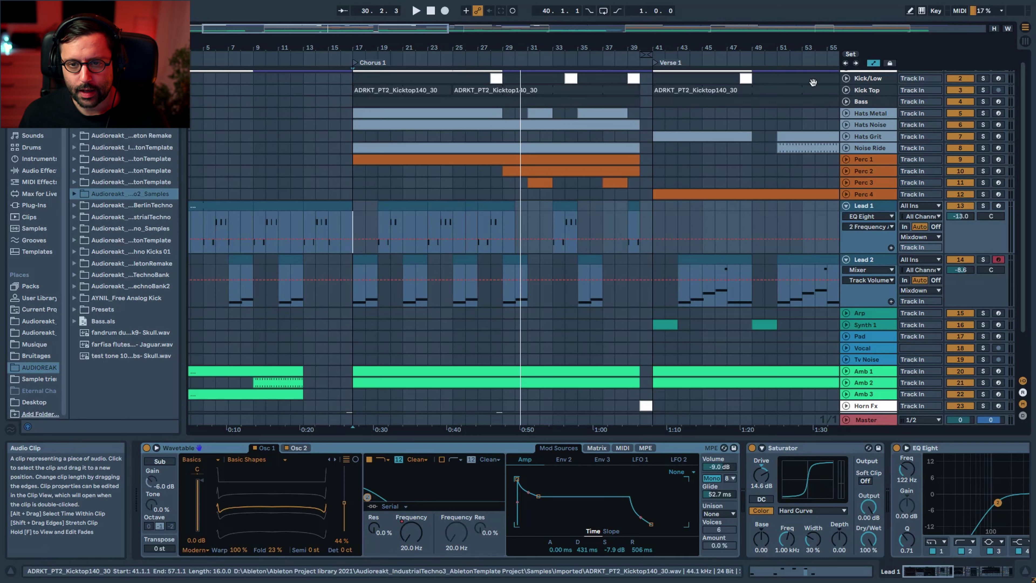
{"action": "left_click", "coordinate": [846, 78]}
{"action": "left_click", "coordinate": [497, 78]}
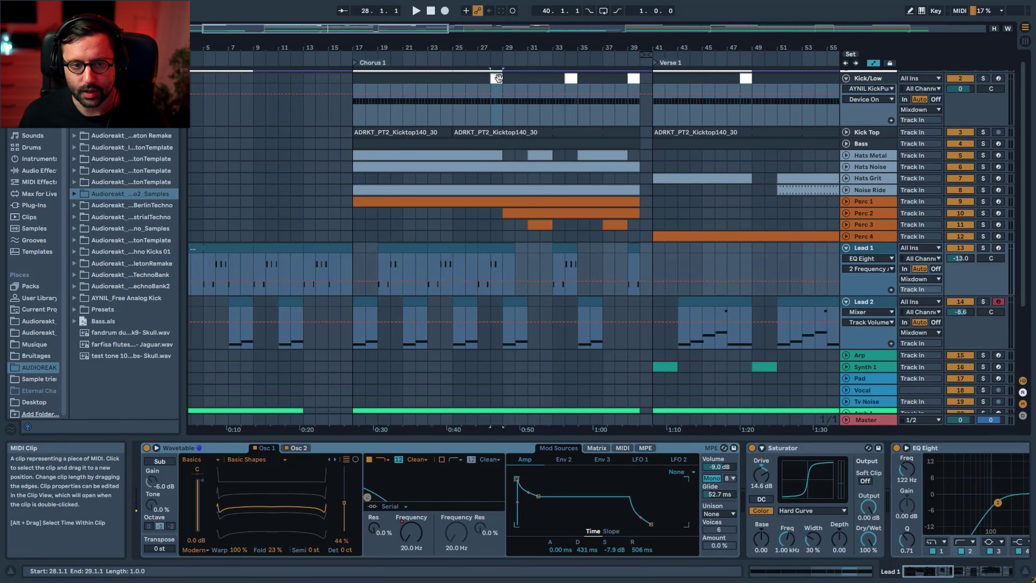
{"action": "double_click", "coordinate": [497, 78]}
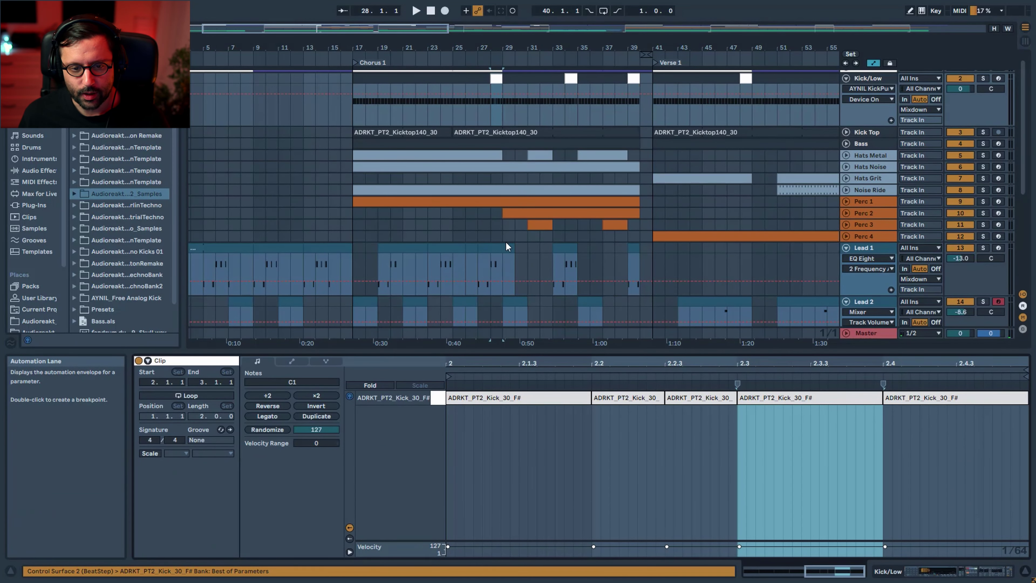
Step: Show the Lead 1 notes alongside the Kick/Low notes for bars 27 to 30 and play from bar 27
{"action": "left_click", "coordinate": [495, 256]}
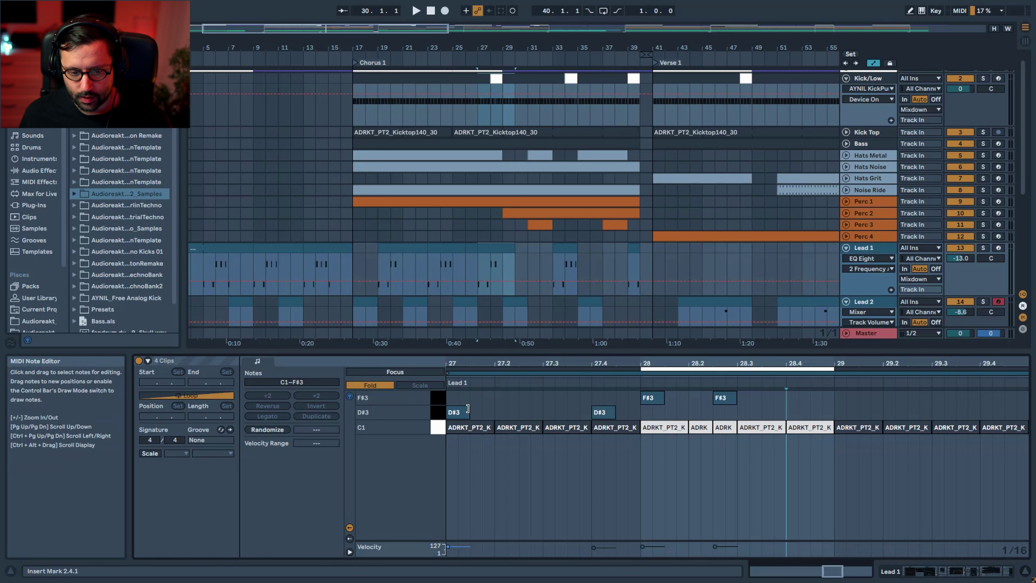
{"action": "left_click", "coordinate": [723, 428]}
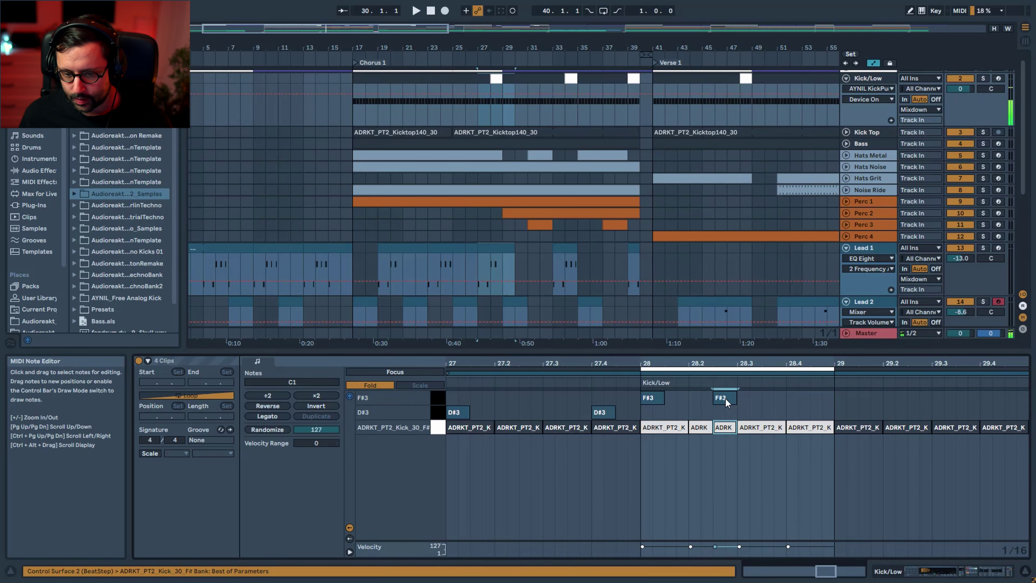
{"action": "left_click", "coordinate": [481, 80]}
{"action": "key", "text": "space"}
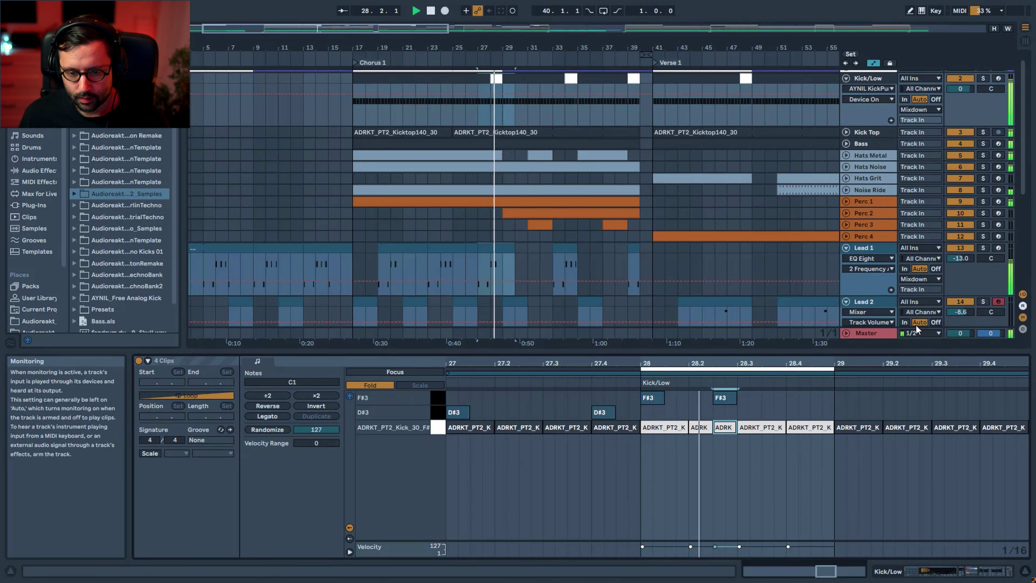
{"action": "key", "text": "space"}
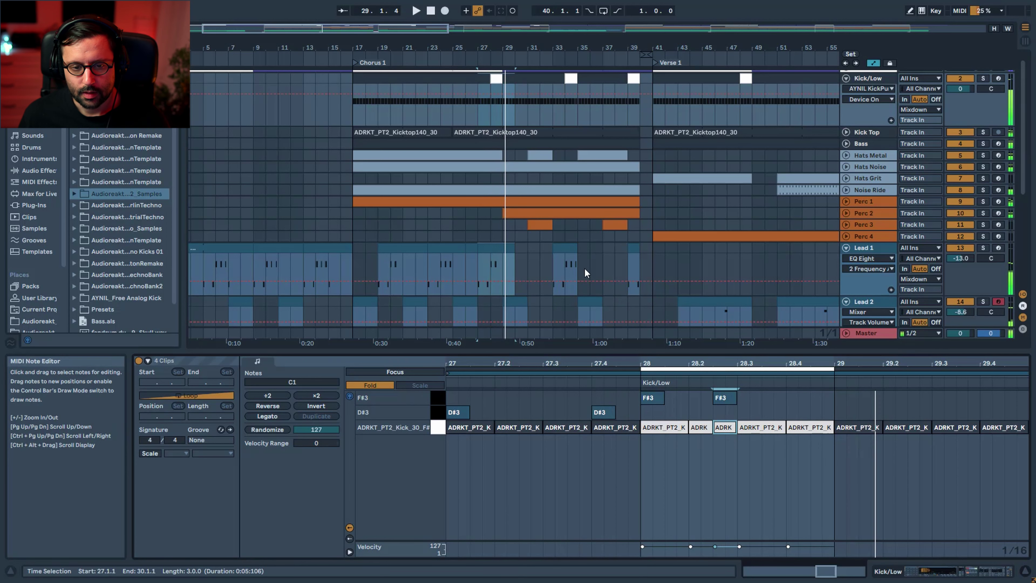
Step: Solo and play the Perc 3 clip at bar 31, followed by the Perc 2 clip at bar 29
{"action": "scroll", "coordinate": [592, 192], "scroll_direction": "down", "scroll_amount": 1}
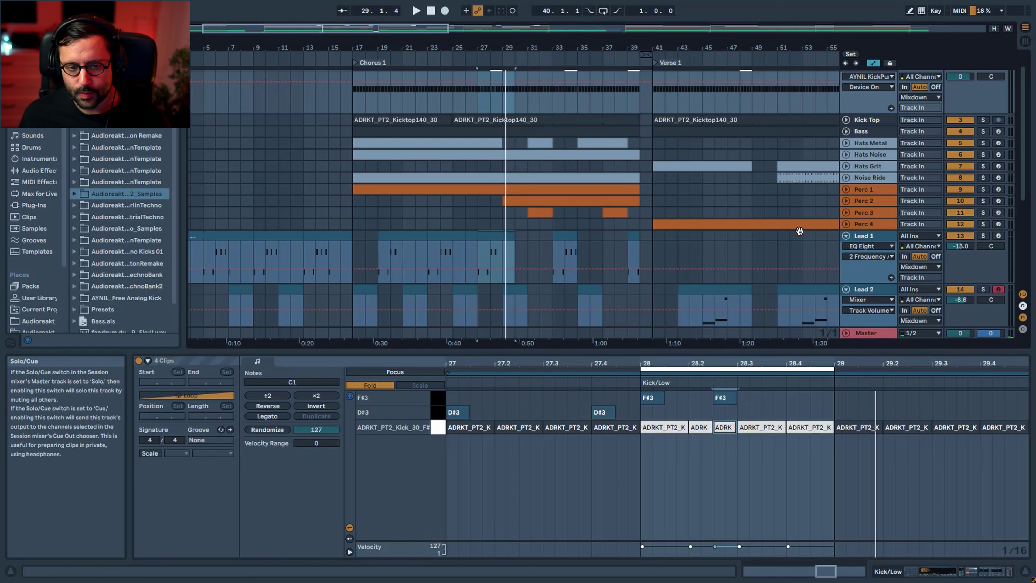
{"action": "scroll", "coordinate": [511, 283], "scroll_direction": "down", "scroll_amount": 3}
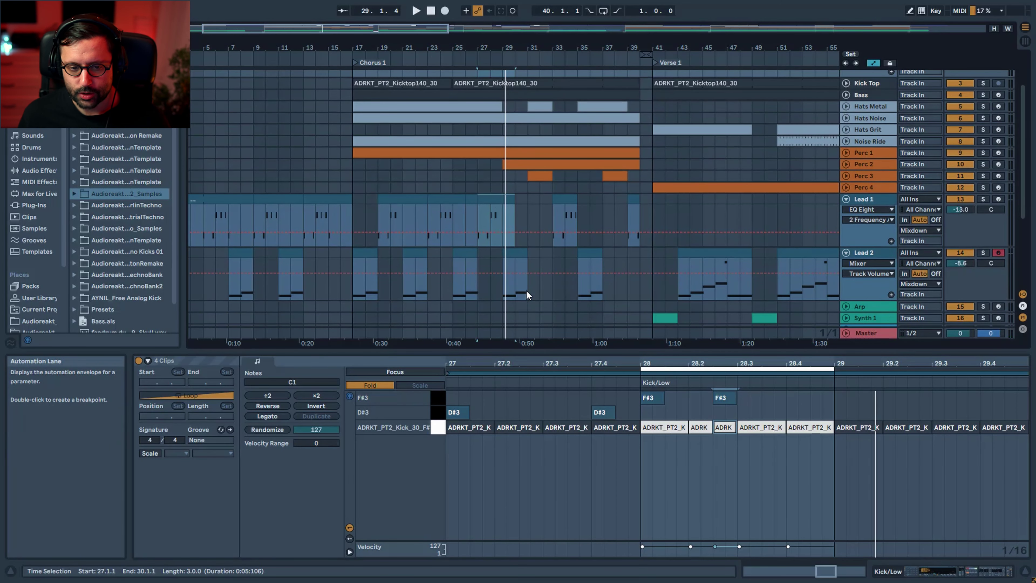
{"action": "left_click", "coordinate": [982, 176]}
{"action": "left_click", "coordinate": [529, 176]}
{"action": "key", "text": "space"}
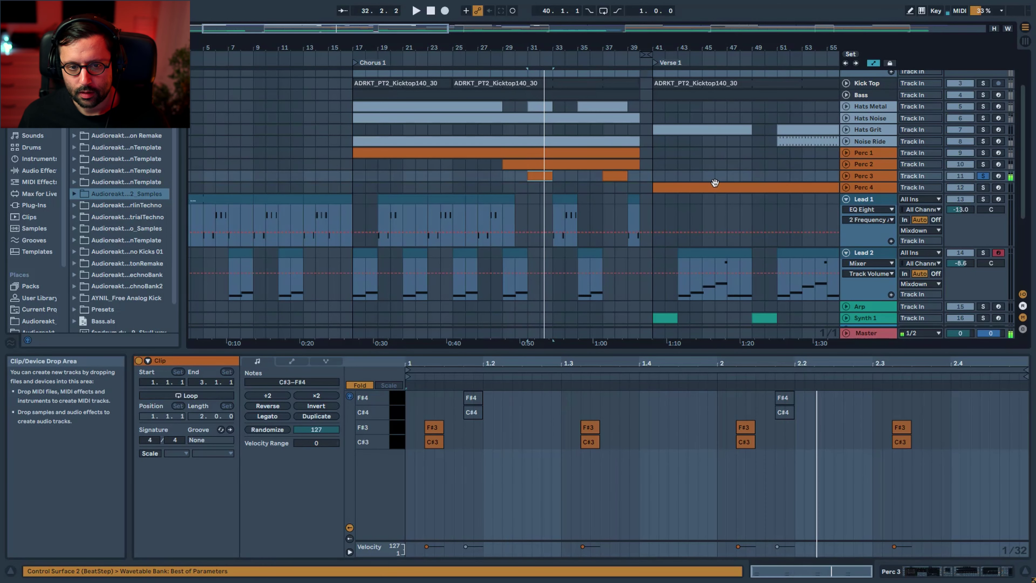
{"action": "left_click", "coordinate": [982, 164]}
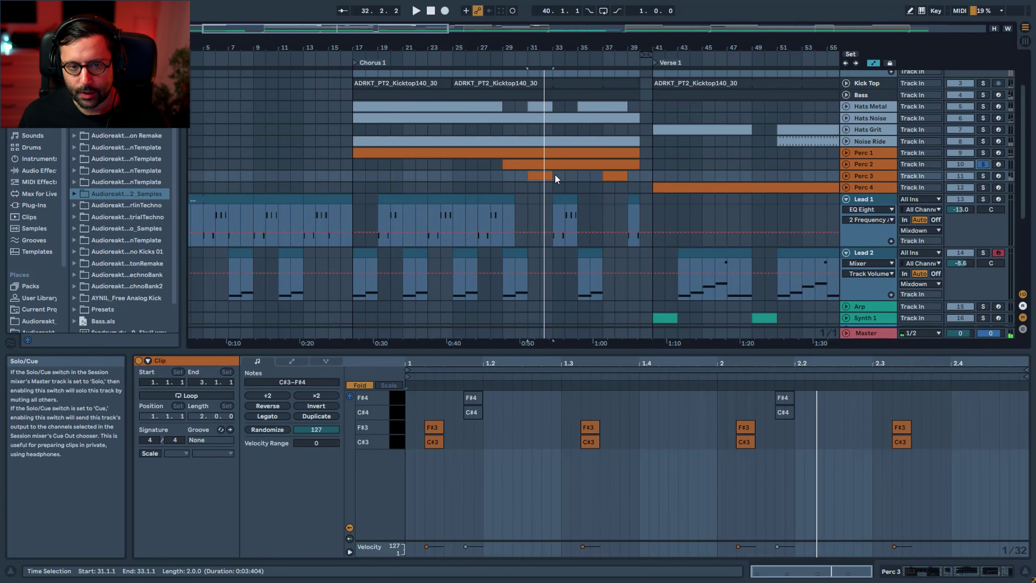
{"action": "left_click", "coordinate": [543, 165]}
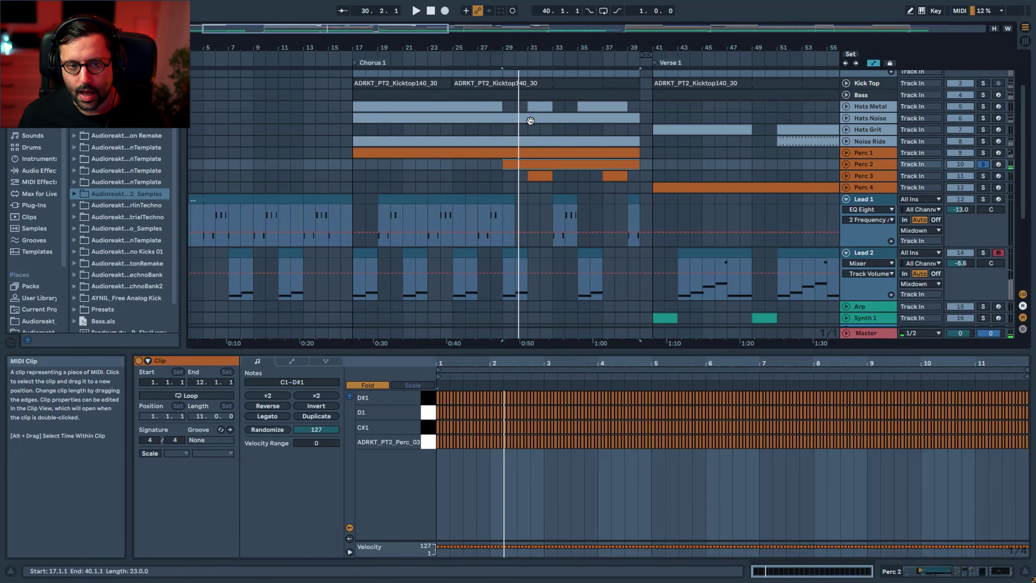
Step: Select the gap between the Hats Metal clips from bar 29 to bar 31
{"action": "left_click", "coordinate": [506, 108]}
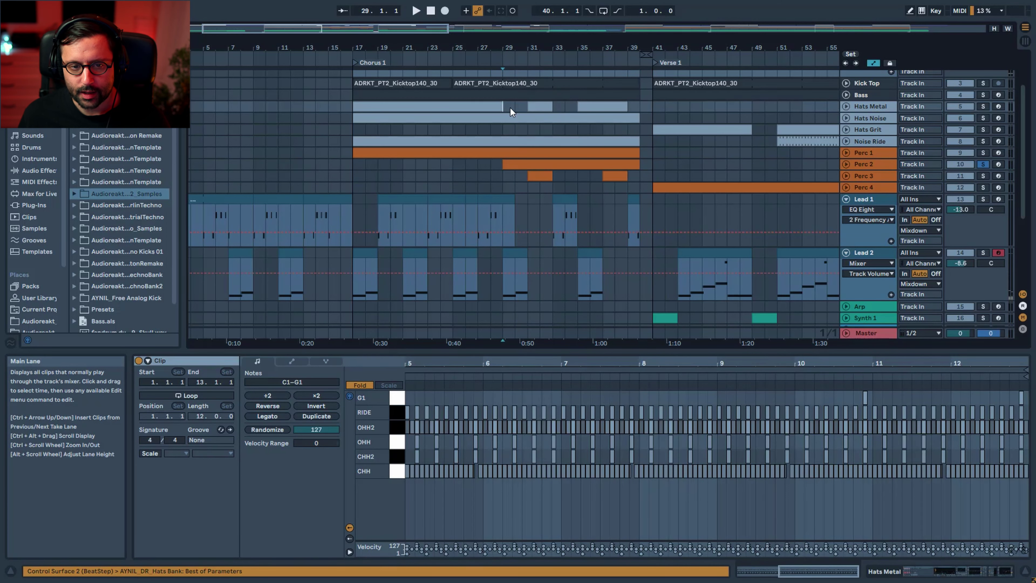
{"action": "left_click", "coordinate": [525, 111]}
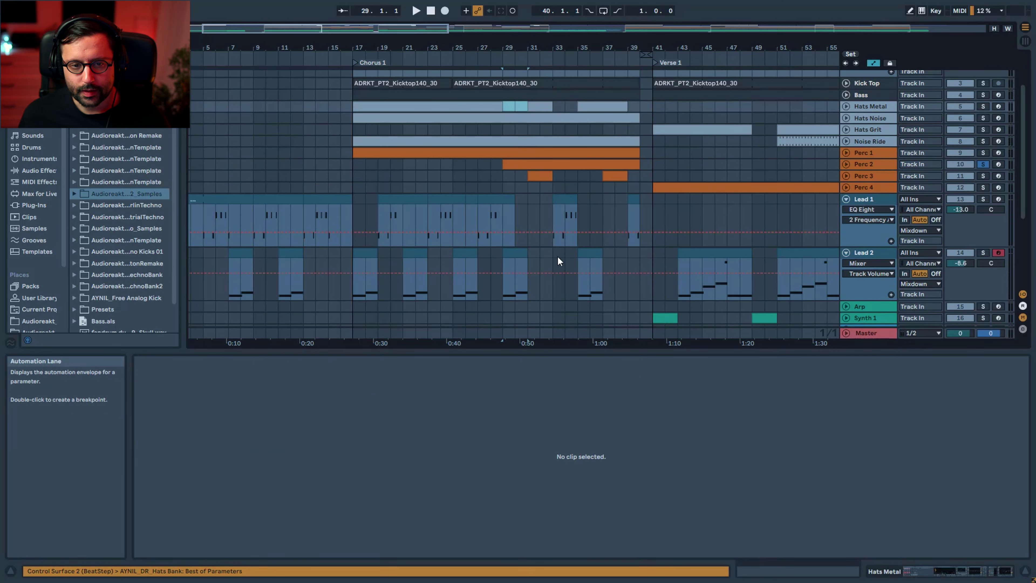
{"action": "left_click", "coordinate": [511, 109]}
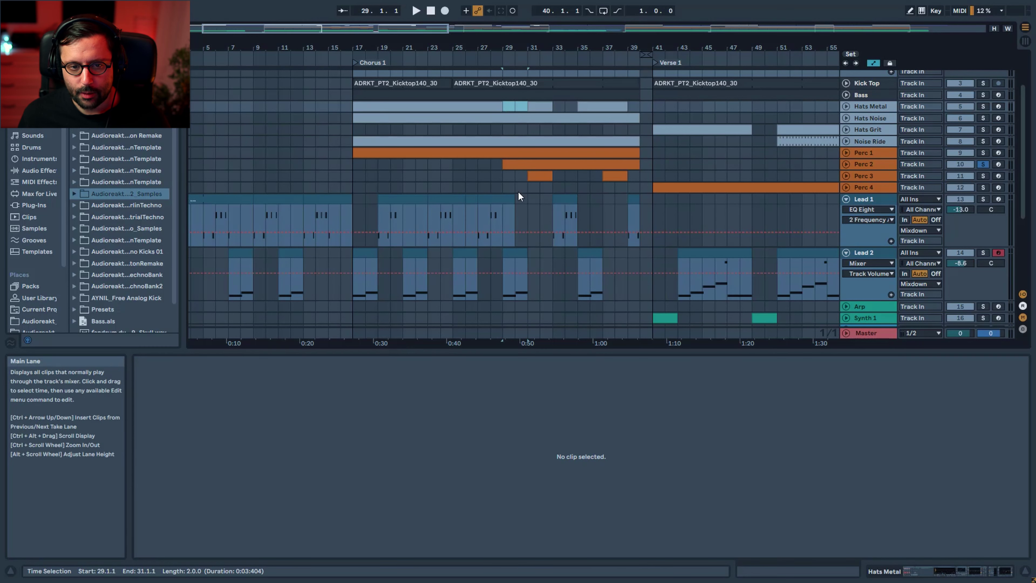
Step: Solo Lead 2 and play its clip at bar 29, adding Hats Metal and Perc 3 to the solo
{"action": "left_click", "coordinate": [513, 255]}
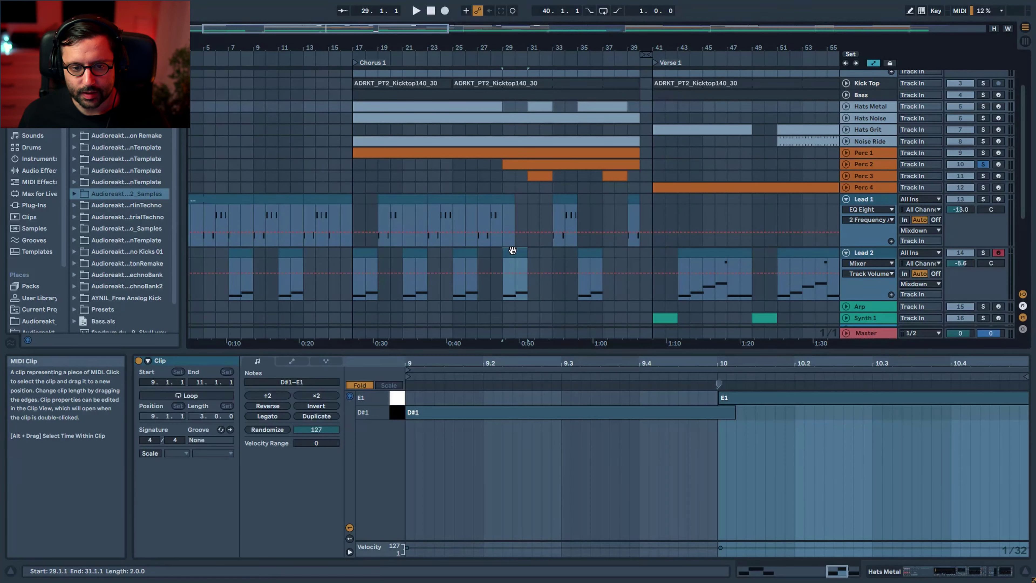
{"action": "key", "text": "space"}
{"action": "left_click", "coordinate": [982, 253]}
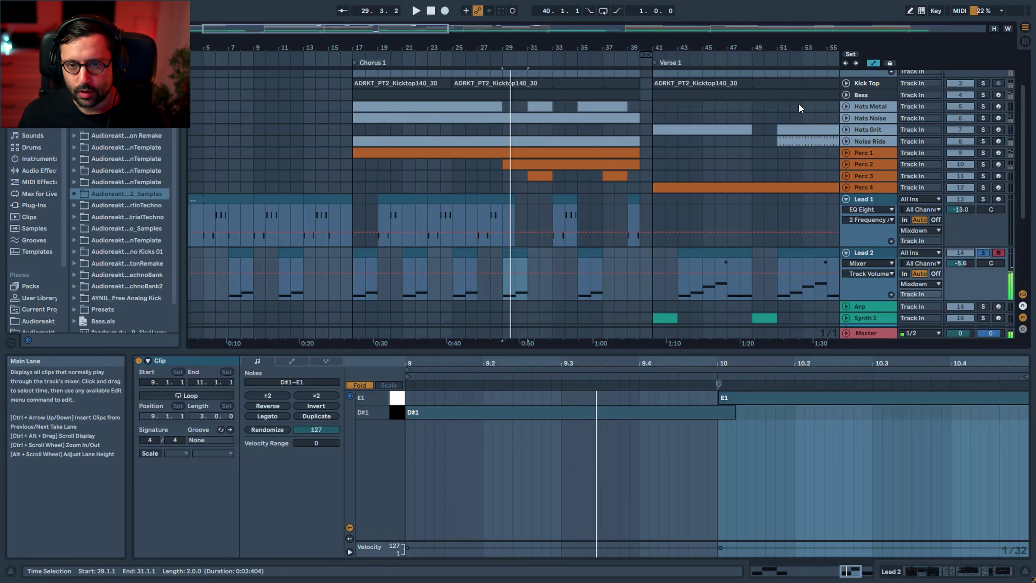
{"action": "left_click", "coordinate": [983, 106]}
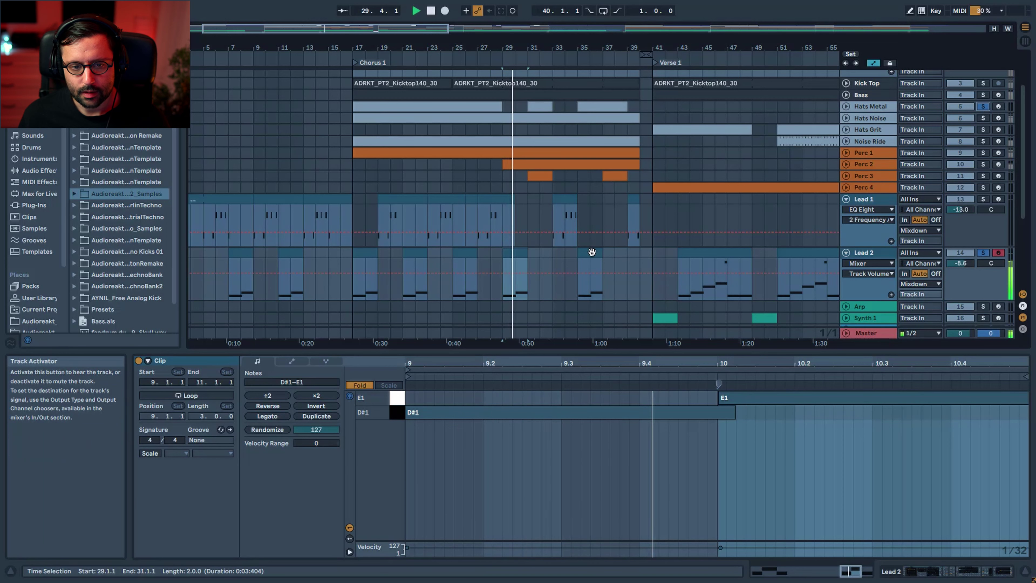
{"action": "left_click", "coordinate": [983, 176]}
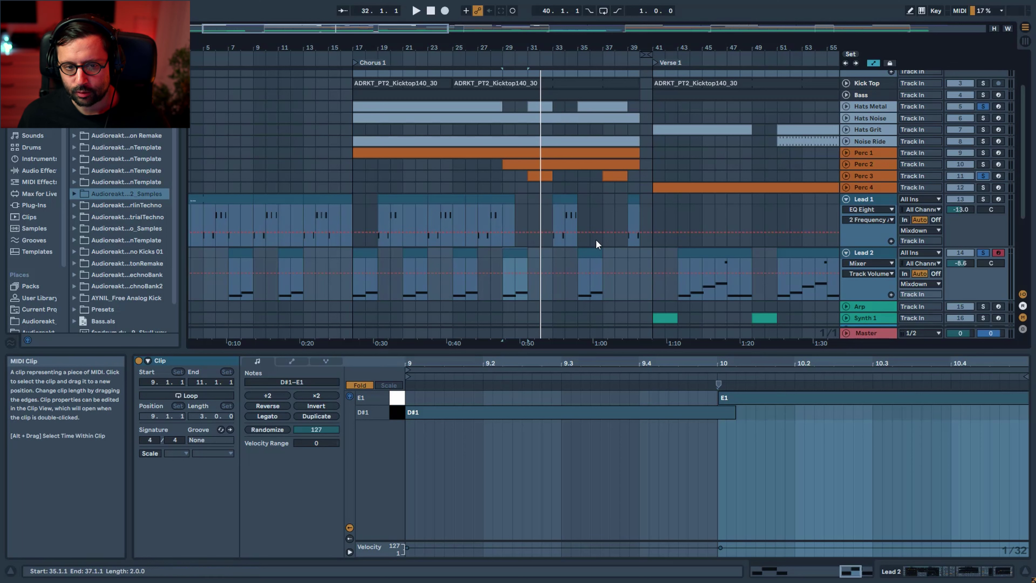
Step: Clear all solos and play the end of Chorus 1 from bar 28, following the drum, percussion and lead tracks
{"action": "scroll", "coordinate": [501, 212], "scroll_direction": "up", "scroll_amount": 2}
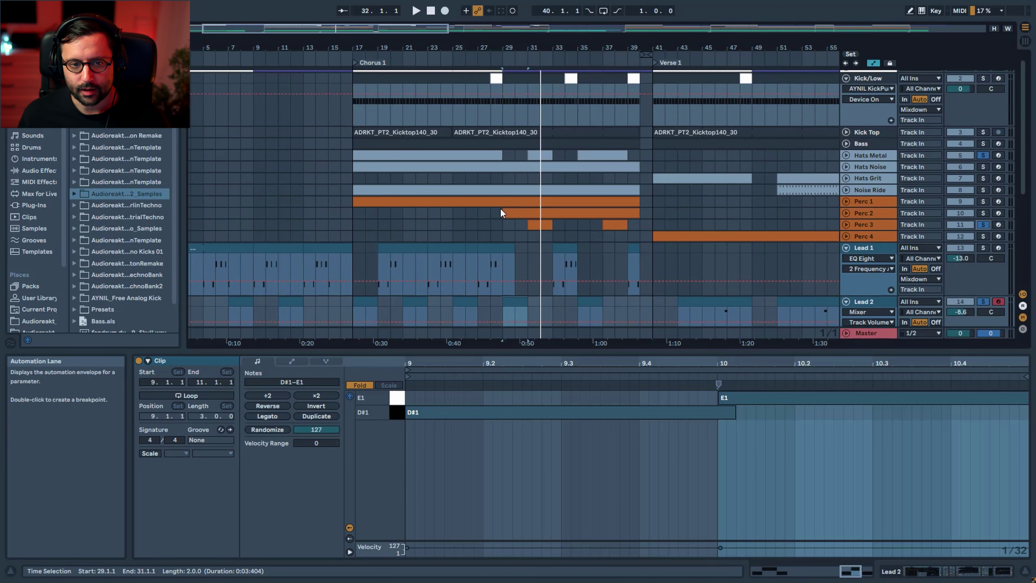
{"action": "scroll", "coordinate": [501, 212], "scroll_direction": "up", "scroll_amount": 1}
{"action": "left_click", "coordinate": [491, 233]}
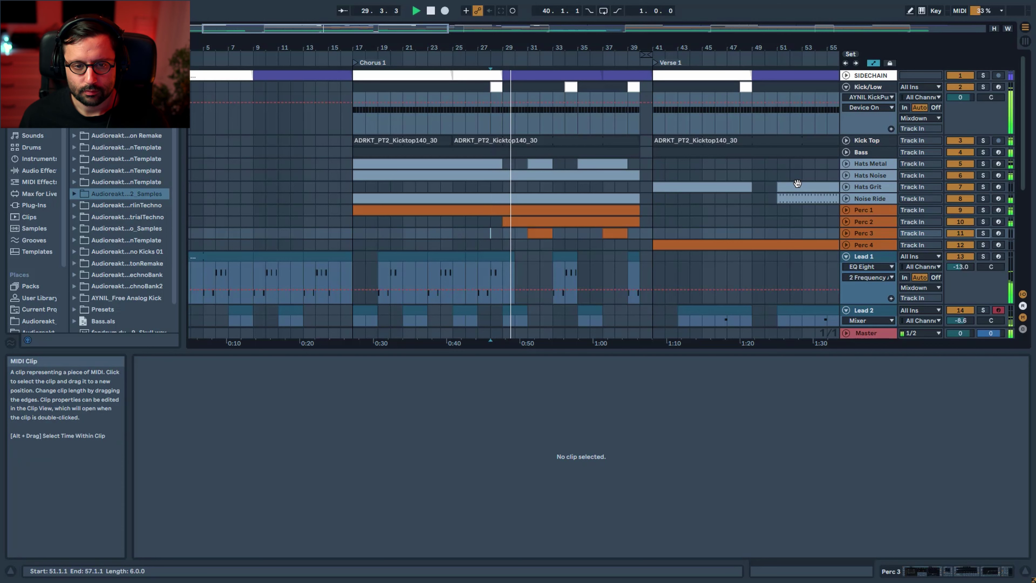
{"action": "scroll", "coordinate": [725, 191], "scroll_direction": "down", "scroll_amount": 2}
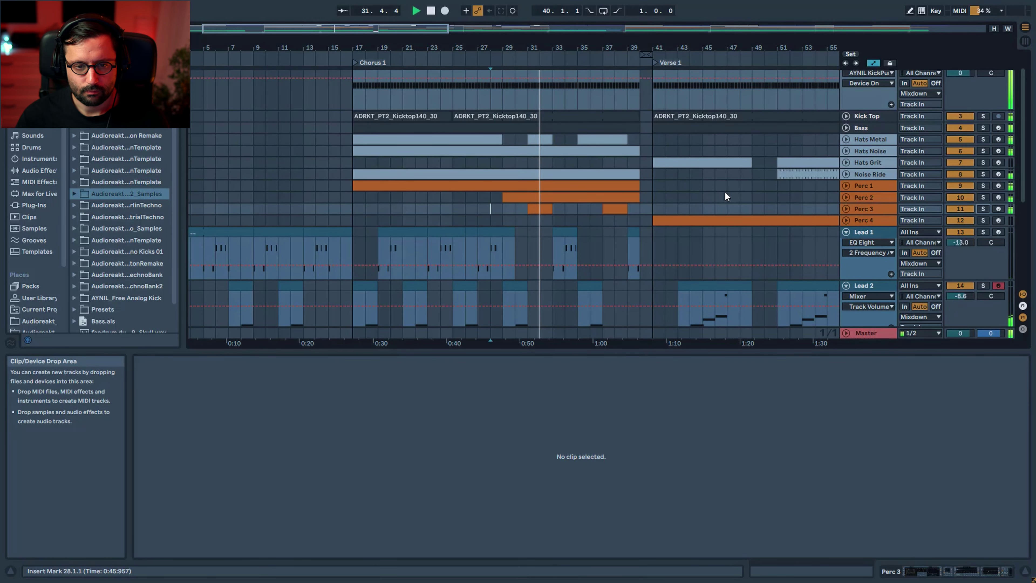
{"action": "scroll", "coordinate": [724, 193], "scroll_direction": "up", "scroll_amount": 2}
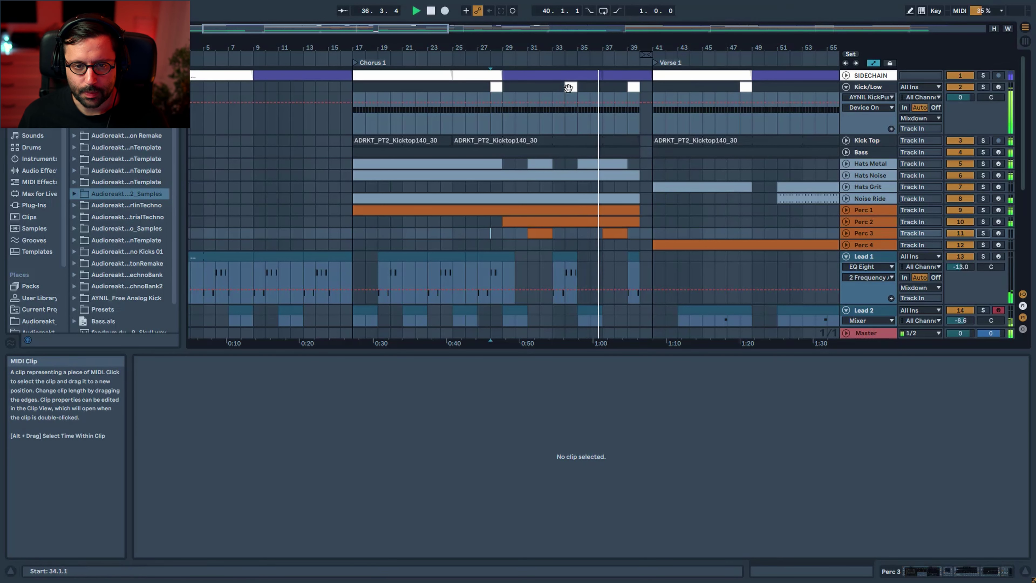
{"action": "scroll", "coordinate": [720, 184], "scroll_direction": "down", "scroll_amount": 2}
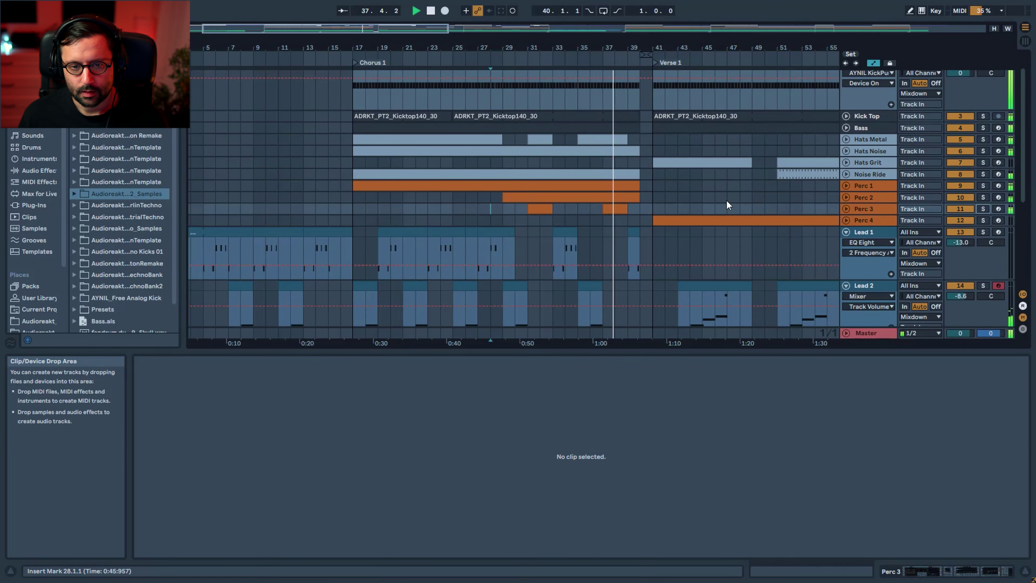
{"action": "scroll", "coordinate": [726, 201], "scroll_direction": "up", "scroll_amount": 2}
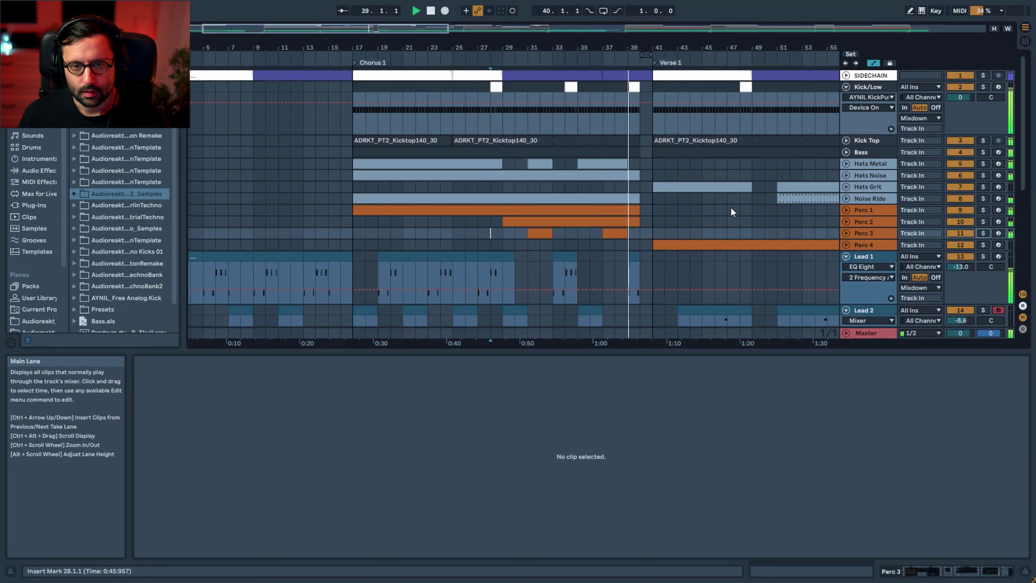
Step: Select the last Lead 1 clip of Chorus 1, from bar 39 to bar 40
{"action": "scroll", "coordinate": [730, 210], "scroll_direction": "down", "scroll_amount": 5}
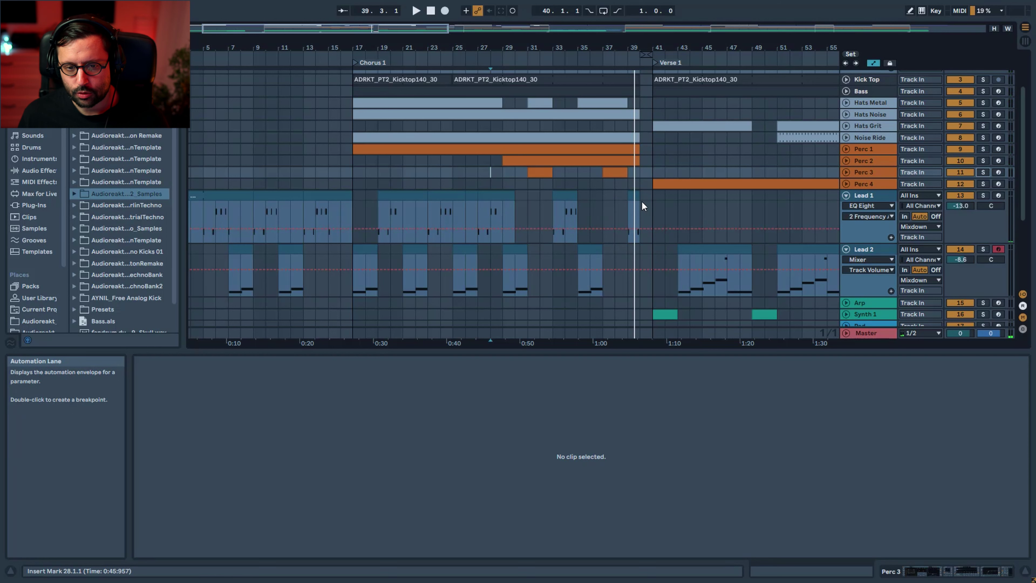
{"action": "mouse_move", "coordinate": [639, 195]}
{"action": "left_mouse_down"}
{"action": "mouse_move", "coordinate": [654, 197]}
{"action": "mouse_move", "coordinate": [642, 197]}
{"action": "left_mouse_up"}
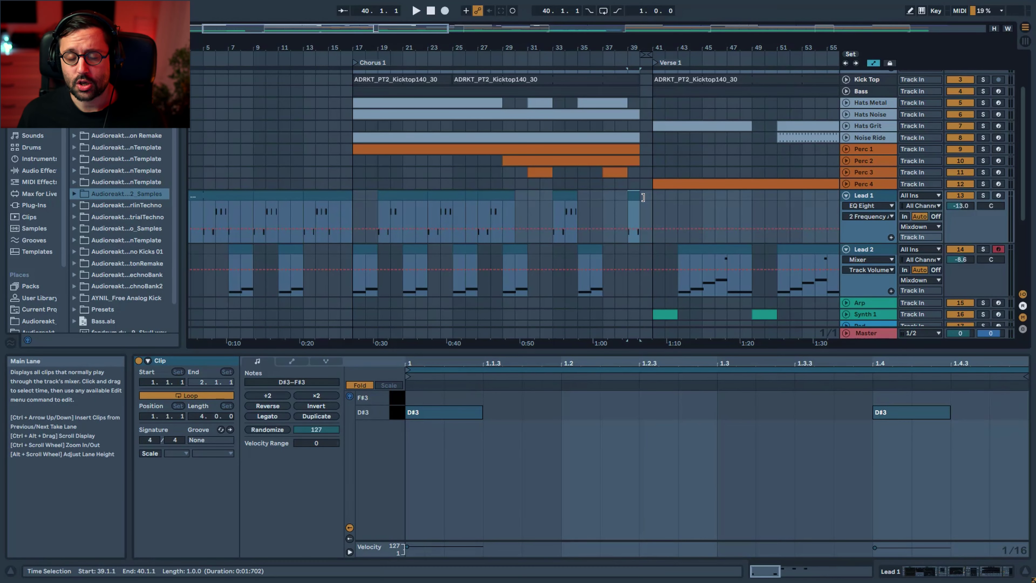
{"action": "left_click_drag", "start_coordinate": [597, 45], "coordinate": [439, 70]}
{"action": "mouse_move", "coordinate": [514, 197]}
{"action": "left_mouse_down"}
{"action": "mouse_move", "coordinate": [534, 197]}
{"action": "mouse_move", "coordinate": [515, 200]}
{"action": "left_mouse_up"}
Step: Solo the Horn Fx track and play its one-bar clip at bar 40
{"action": "scroll", "coordinate": [512, 233], "scroll_direction": "down", "scroll_amount": 4}
{"action": "left_click", "coordinate": [524, 298]}
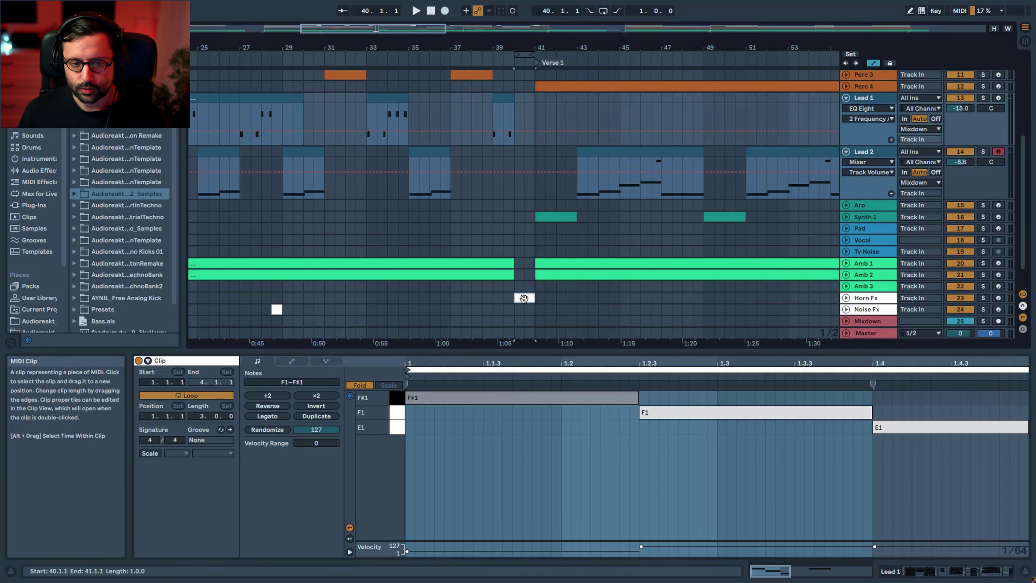
{"action": "left_click", "coordinate": [983, 297]}
{"action": "key", "text": "space"}
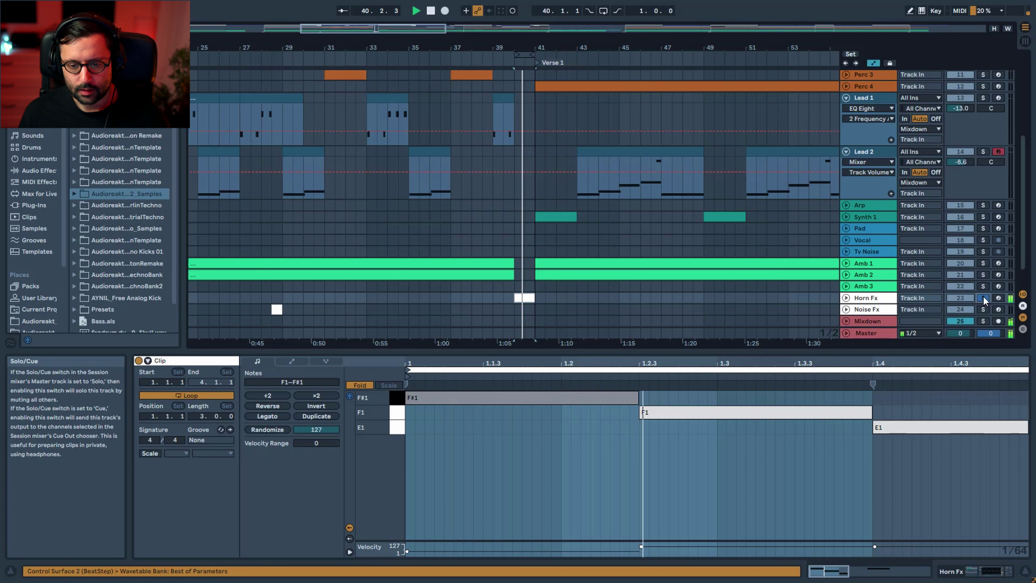
{"action": "key", "text": "space"}
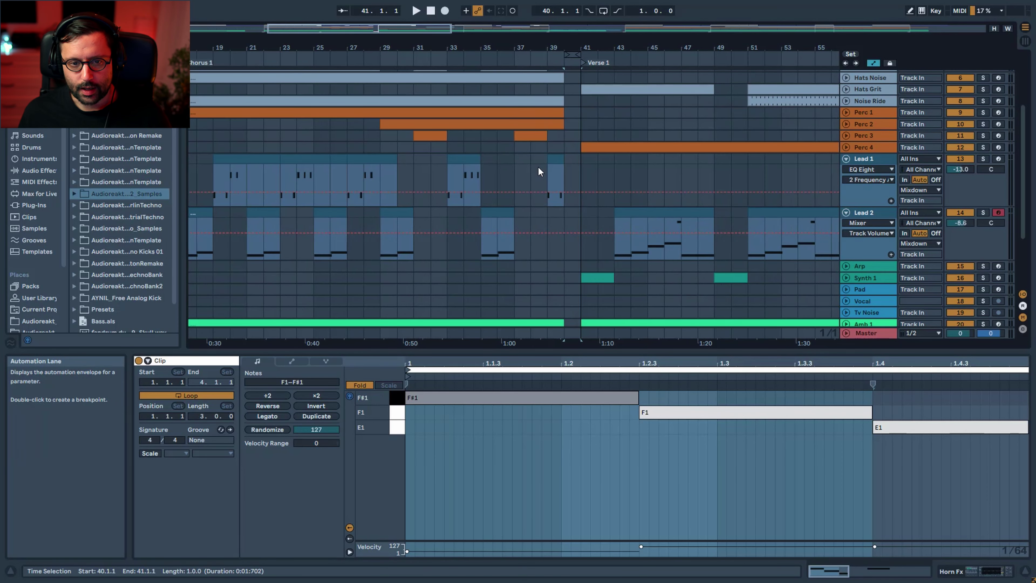
Step: Play the transition from Chorus 1 into Verse 1 from bar 38 with every track audible
{"action": "left_click", "coordinate": [538, 167]}
{"action": "key", "text": "space"}
{"action": "mouse_move", "coordinate": [758, 195]}
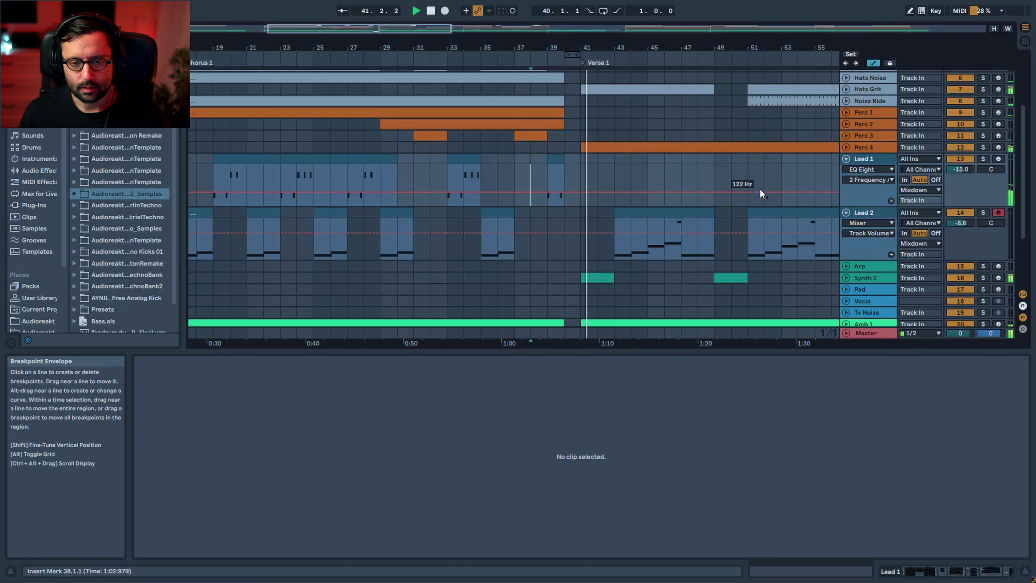
{"action": "scroll", "coordinate": [698, 161], "scroll_direction": "up", "scroll_amount": 3}
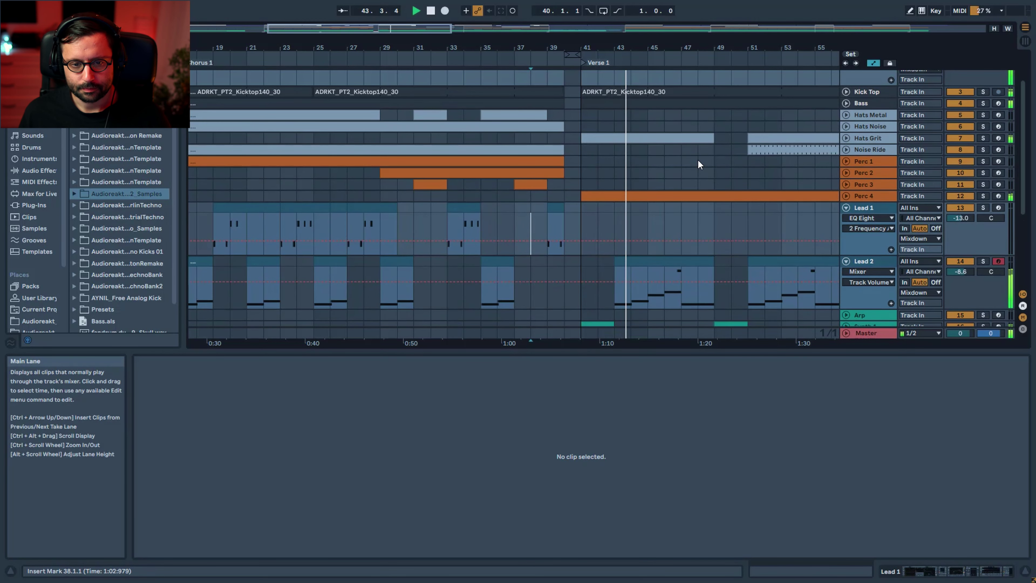
Step: Unfold the Mixdown track, display its EQ Eight Device On automation lane and re-enable the overridden automation
{"action": "scroll", "coordinate": [698, 163], "scroll_direction": "down", "scroll_amount": 8}
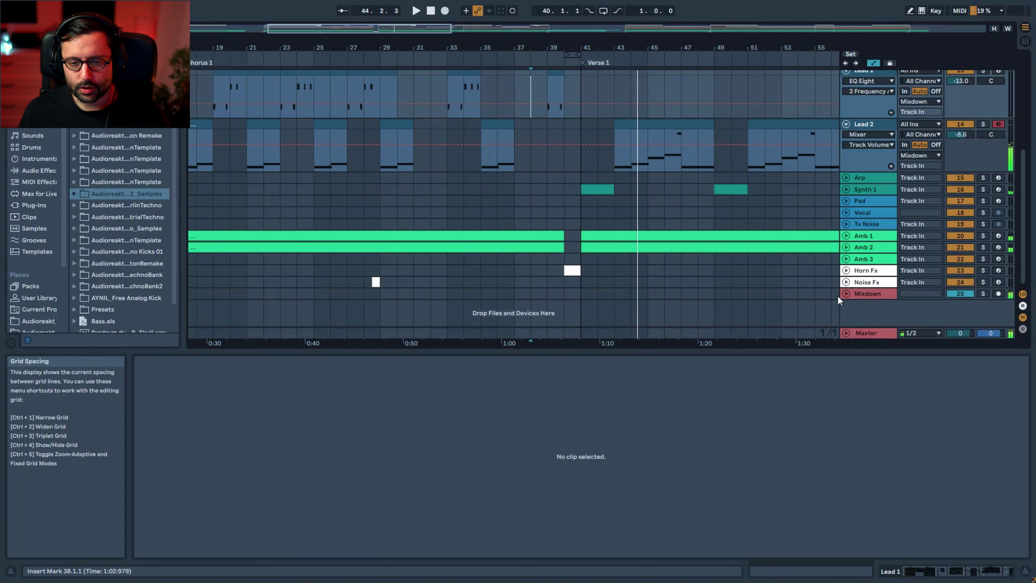
{"action": "left_click", "coordinate": [845, 293]}
{"action": "left_click", "coordinate": [856, 293]}
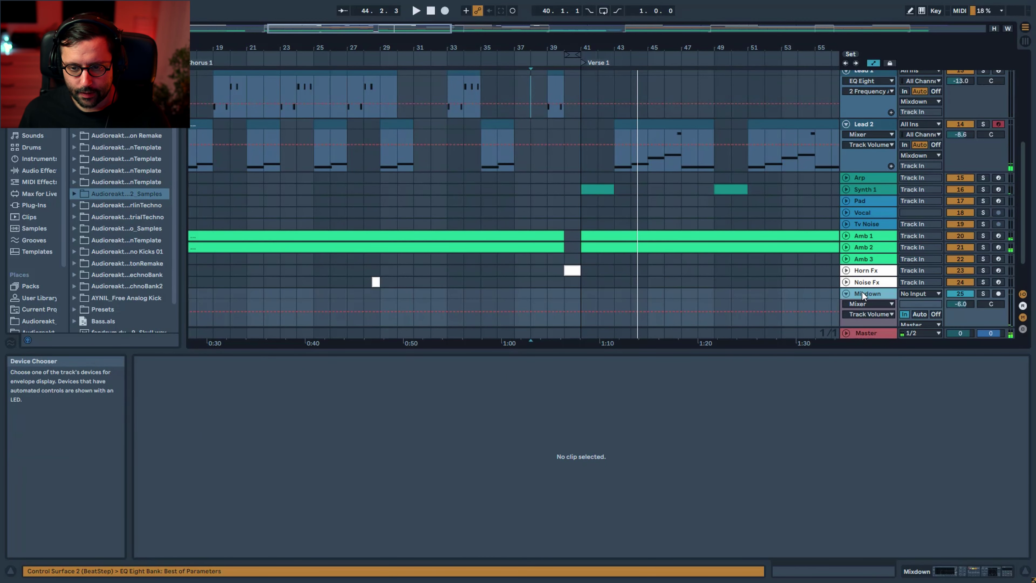
{"action": "double_click", "coordinate": [861, 291]}
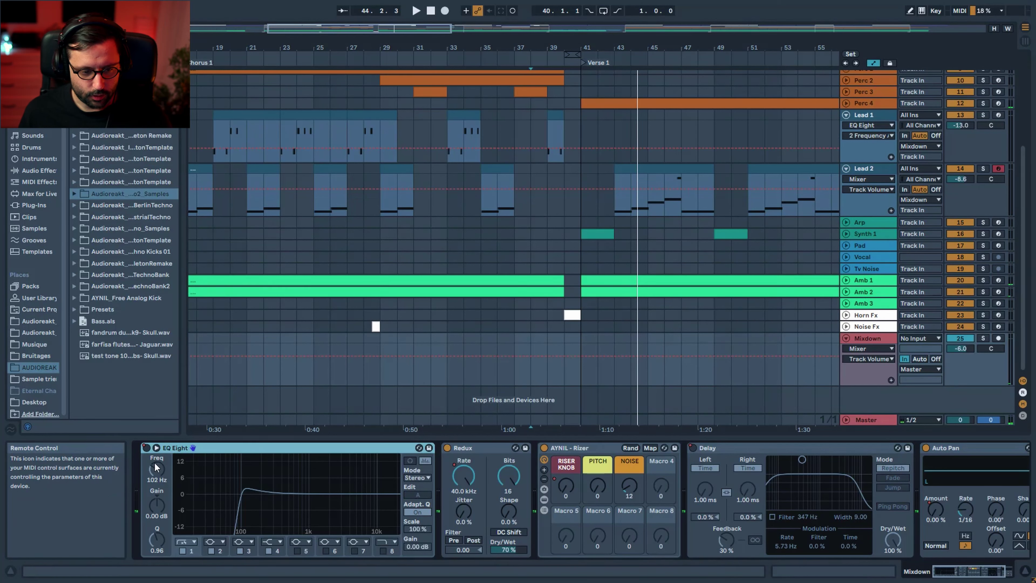
{"action": "left_click", "coordinate": [195, 449]}
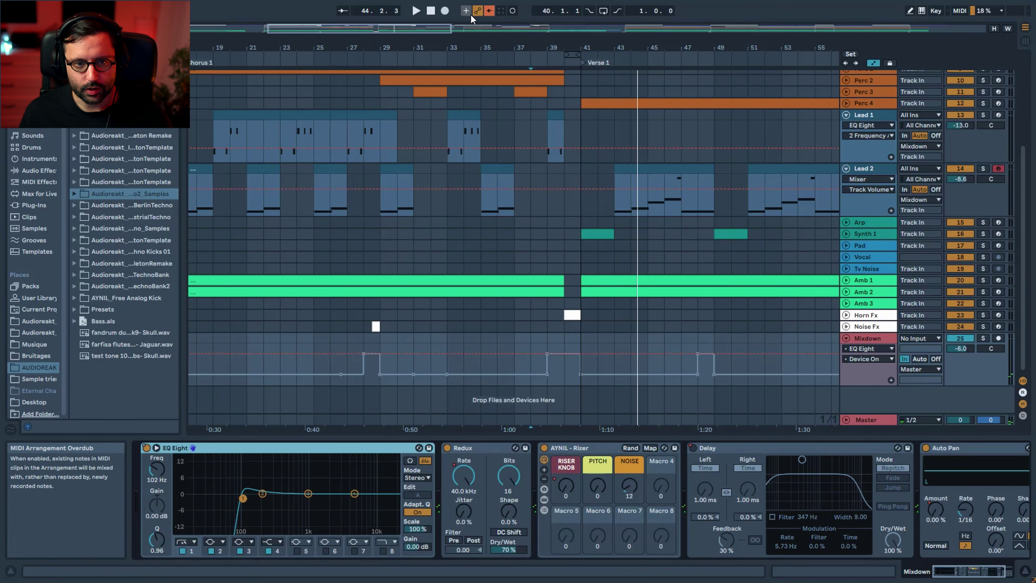
{"action": "left_click", "coordinate": [561, 355]}
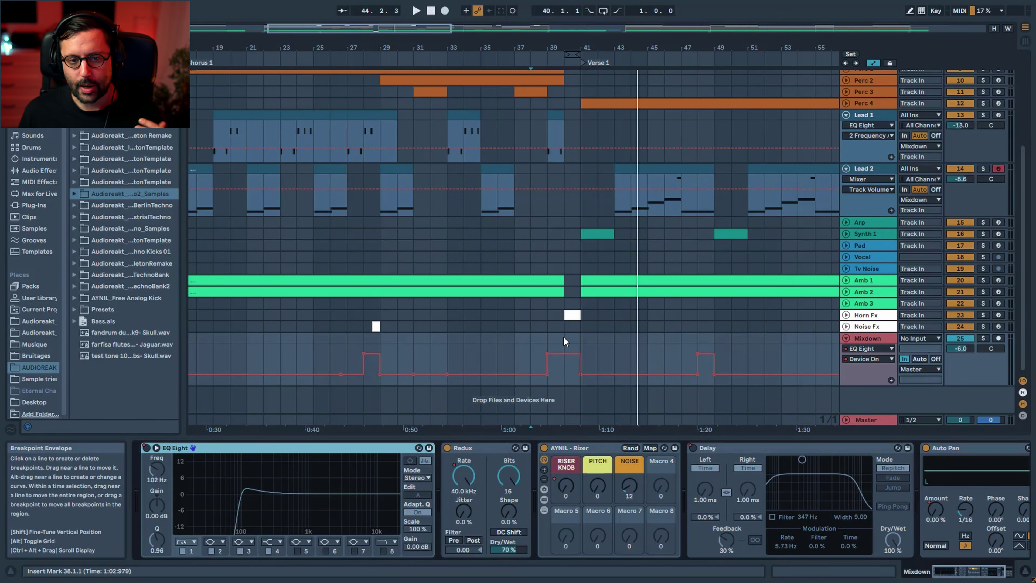
{"action": "scroll", "coordinate": [563, 336], "scroll_direction": "up", "scroll_amount": 7}
{"action": "scroll", "coordinate": [563, 336], "scroll_direction": "down", "scroll_amount": 7}
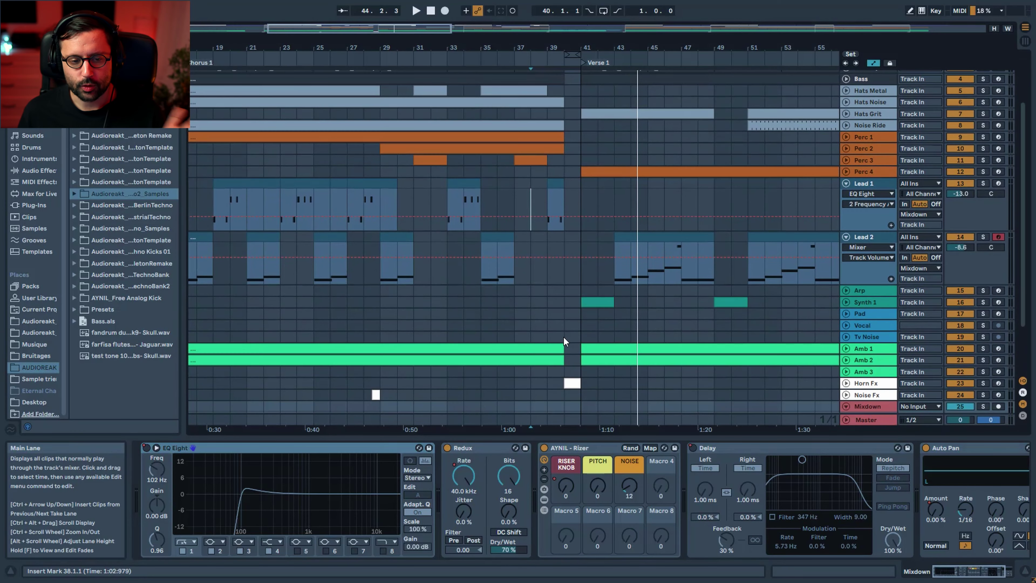
{"action": "scroll", "coordinate": [375, 351], "scroll_direction": "up", "scroll_amount": 5}
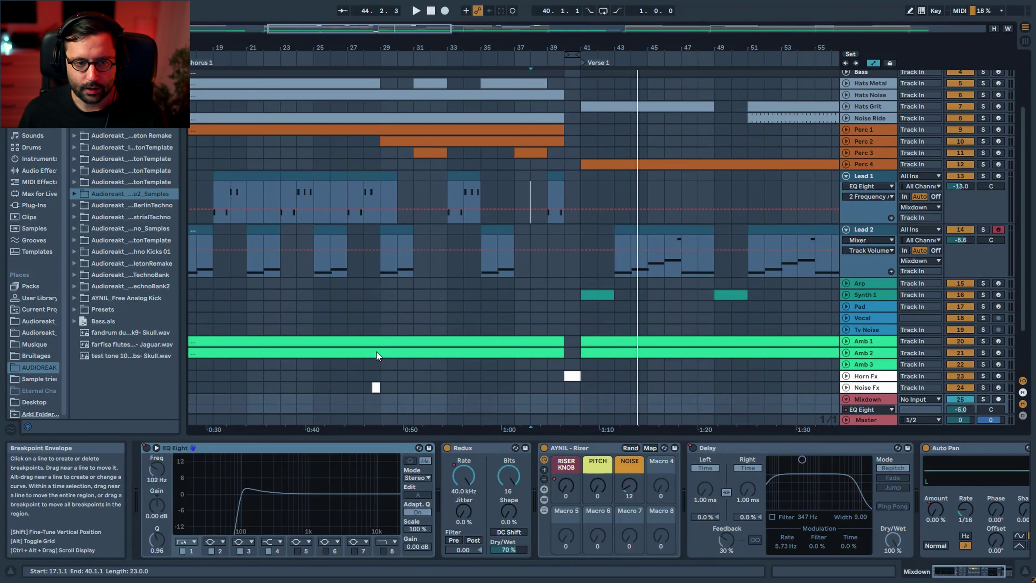
{"action": "scroll", "coordinate": [577, 271], "scroll_direction": "down", "scroll_amount": 5}
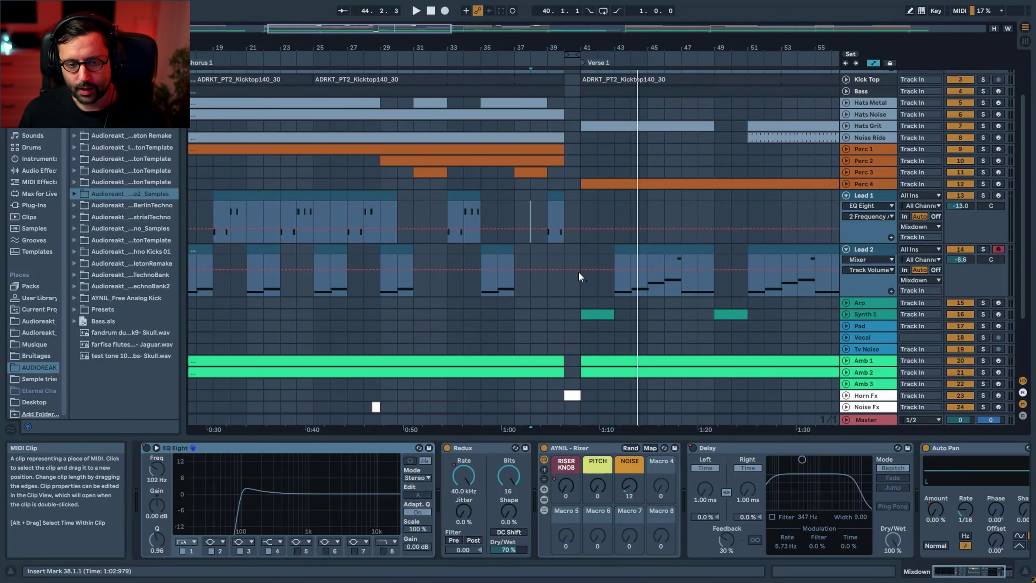
{"action": "scroll", "coordinate": [793, 147], "scroll_direction": "up", "scroll_amount": 5}
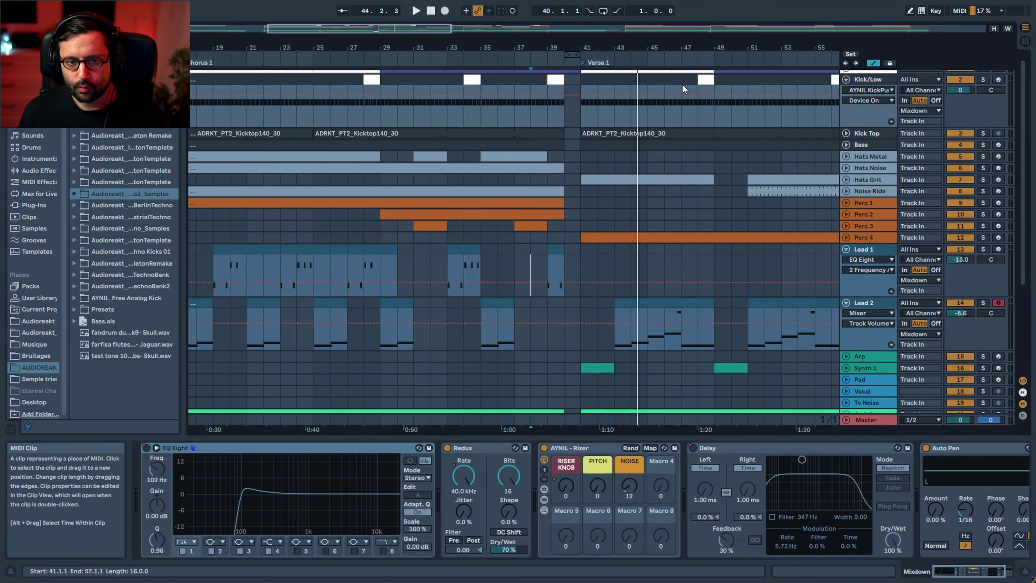
Step: Unfold the Synth 1 track and select its first Verse 1 clip, from bar 41 to bar 43
{"action": "left_click_drag", "start_coordinate": [449, 28], "coordinate": [450, 13]}
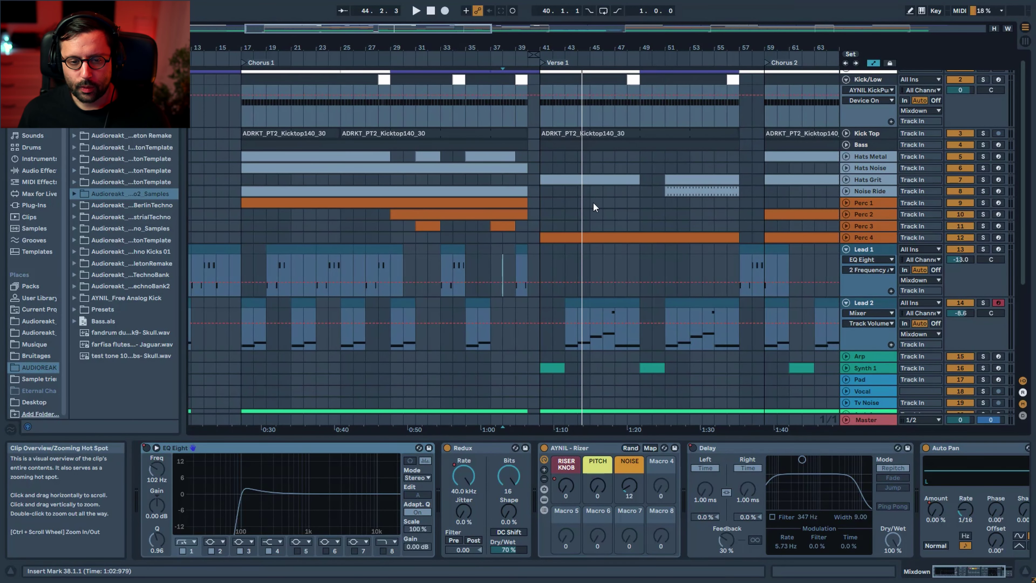
{"action": "scroll", "coordinate": [571, 339], "scroll_direction": "down", "scroll_amount": 4}
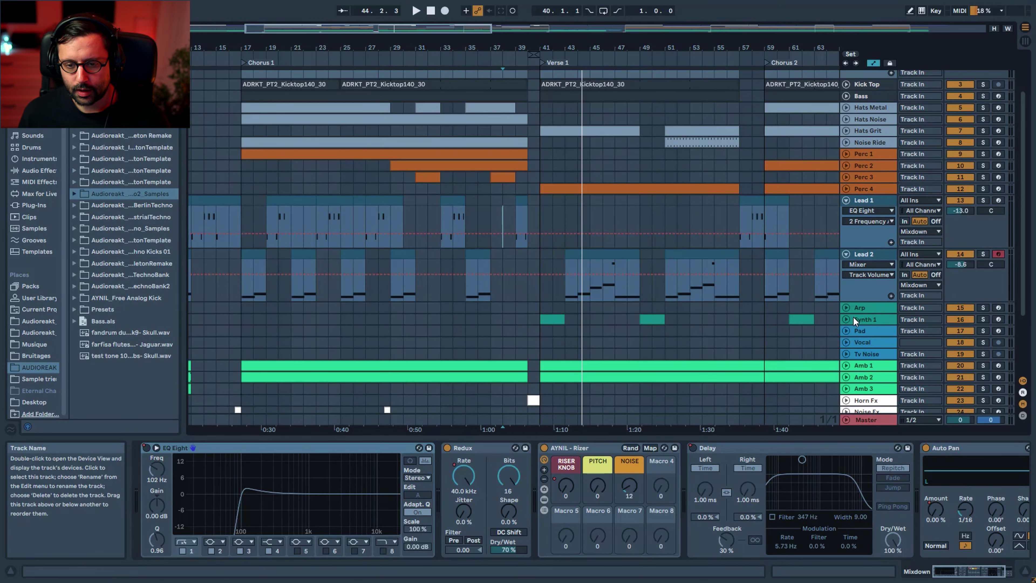
{"action": "left_click", "coordinate": [846, 319]}
{"action": "left_click", "coordinate": [891, 317]}
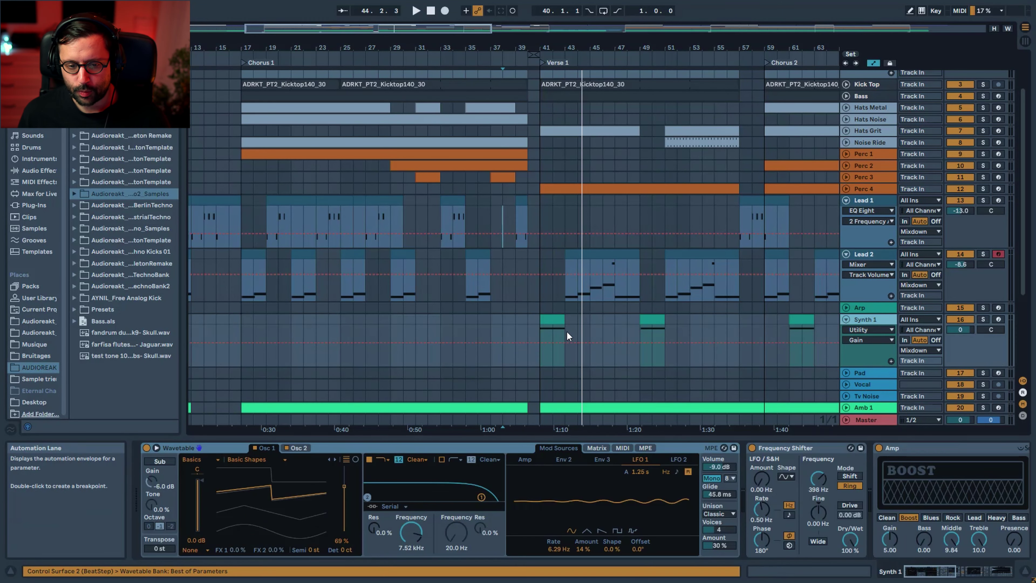
{"action": "left_click", "coordinate": [557, 319]}
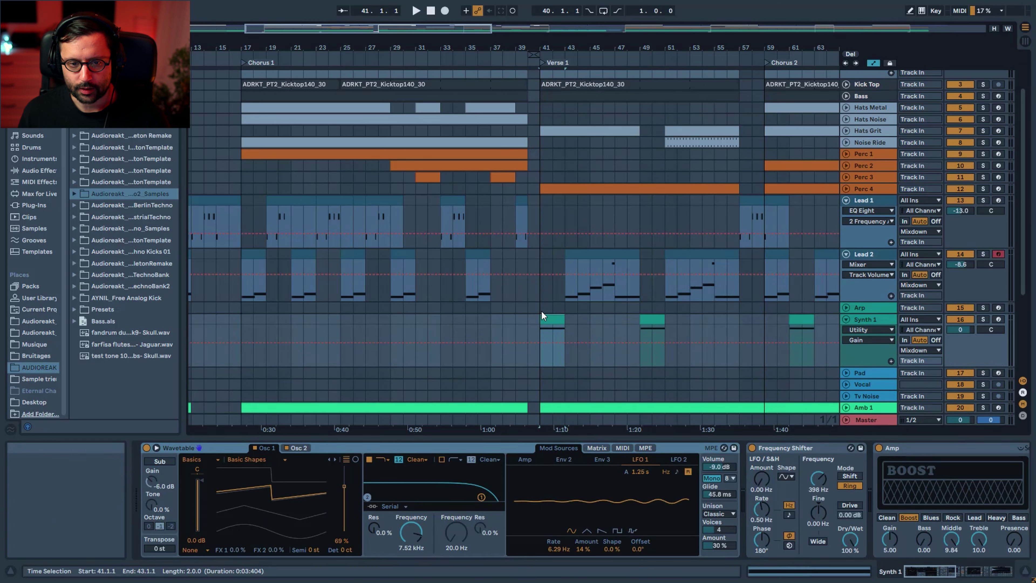
Step: Audition the start of Verse 1 from bar 41 with Hats Grit soloed, add Perc 4, and leave only Perc 4 soloed
{"action": "left_click", "coordinate": [557, 133]}
{"action": "left_click", "coordinate": [982, 130]}
{"action": "key", "text": "space"}
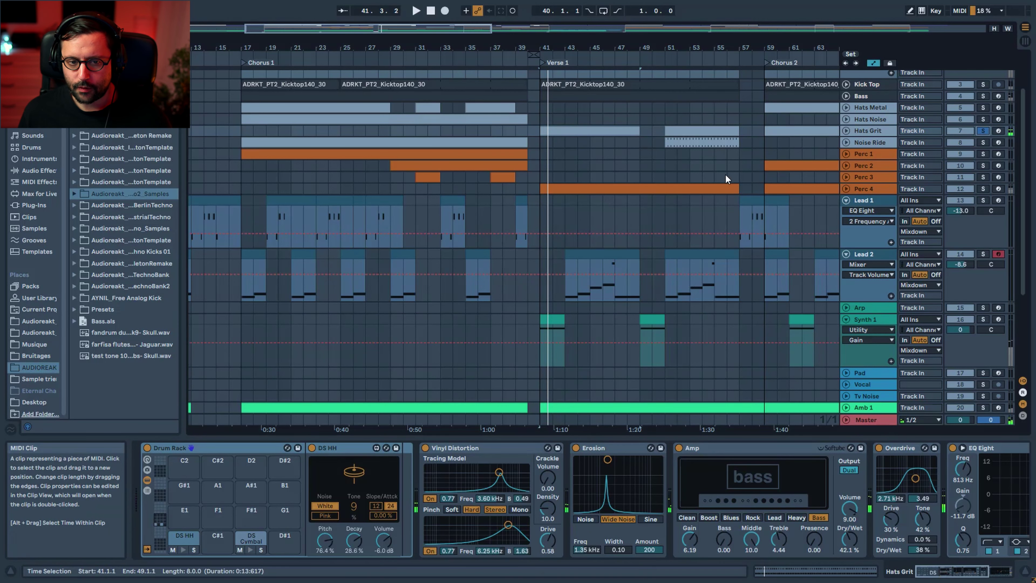
{"action": "left_click", "coordinate": [982, 188]}
{"action": "key", "text": "space"}
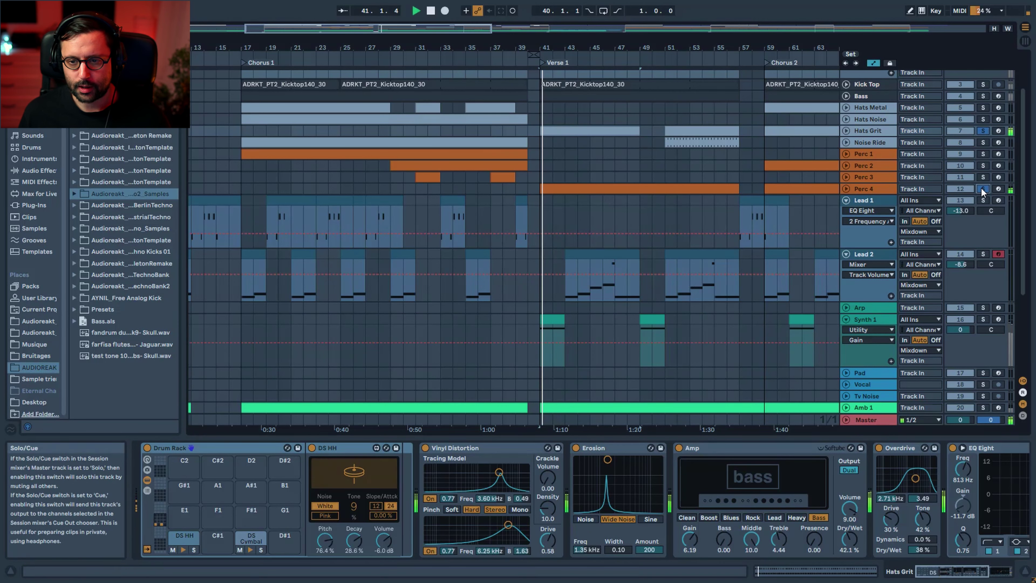
{"action": "left_click", "coordinate": [982, 188]}
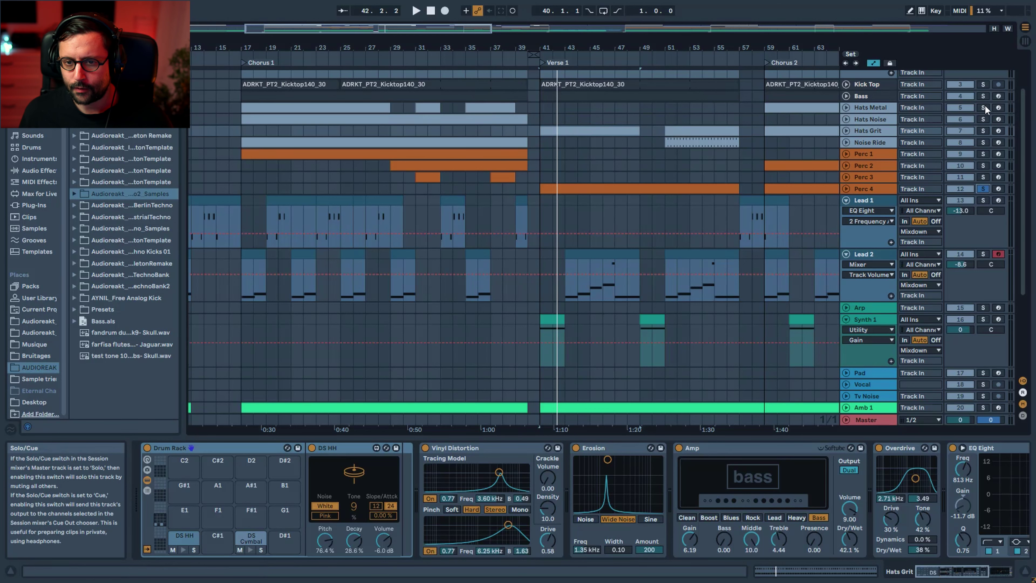
Step: Solo all tracks from Hats Metal through Perc 4 and play the transition into Verse 1 from bar 37
{"action": "left_click", "coordinate": [868, 106]}
{"action": "left_click", "coordinate": [880, 188], "text": "shift"}
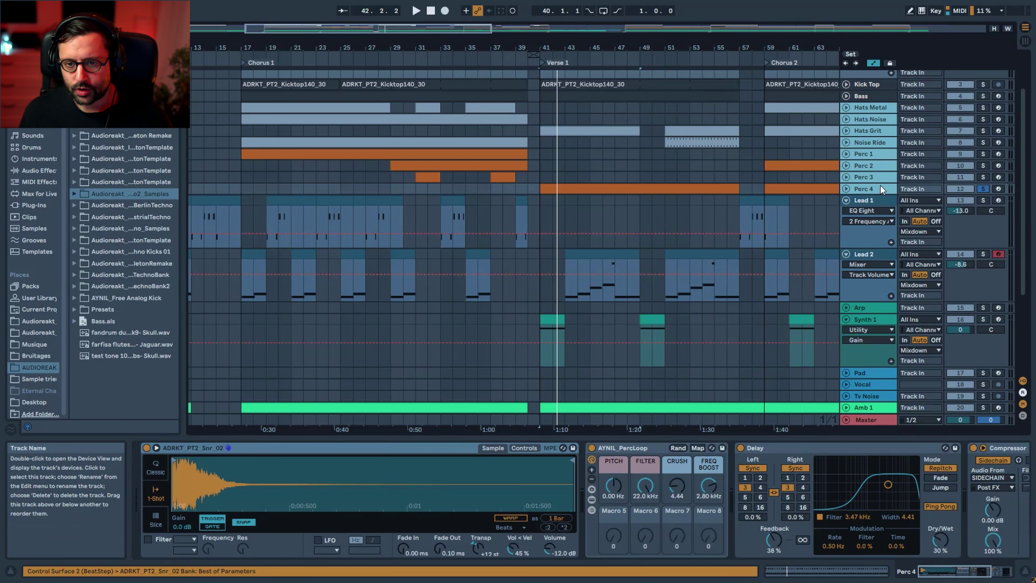
{"action": "left_click", "coordinate": [984, 177]}
{"action": "left_click", "coordinate": [490, 188]}
{"action": "key", "text": "space"}
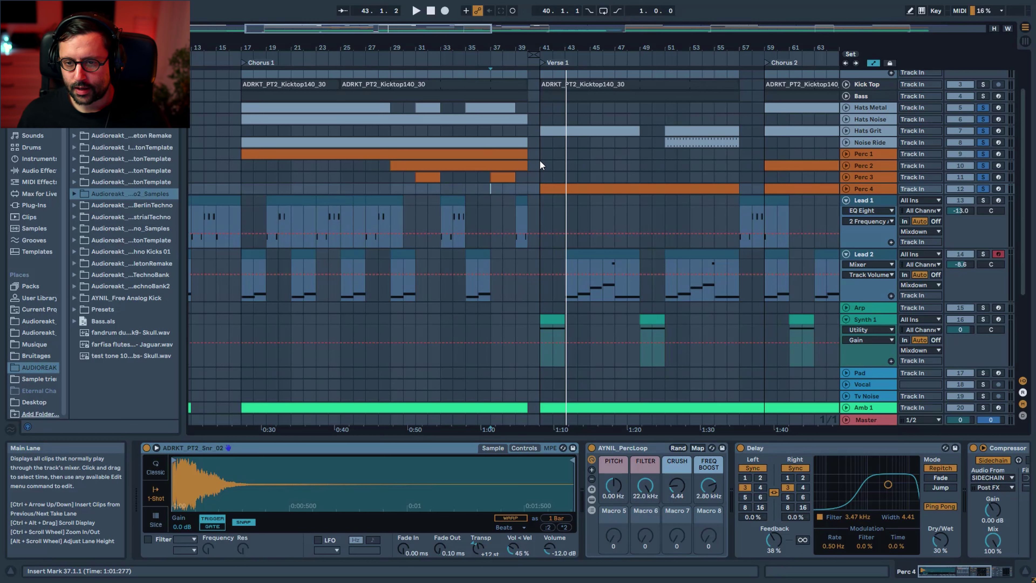
Step: Clear the hats and percussion solos, solo Synth 1 and play its first Verse 1 clip at bar 41
{"action": "left_click", "coordinate": [983, 189]}
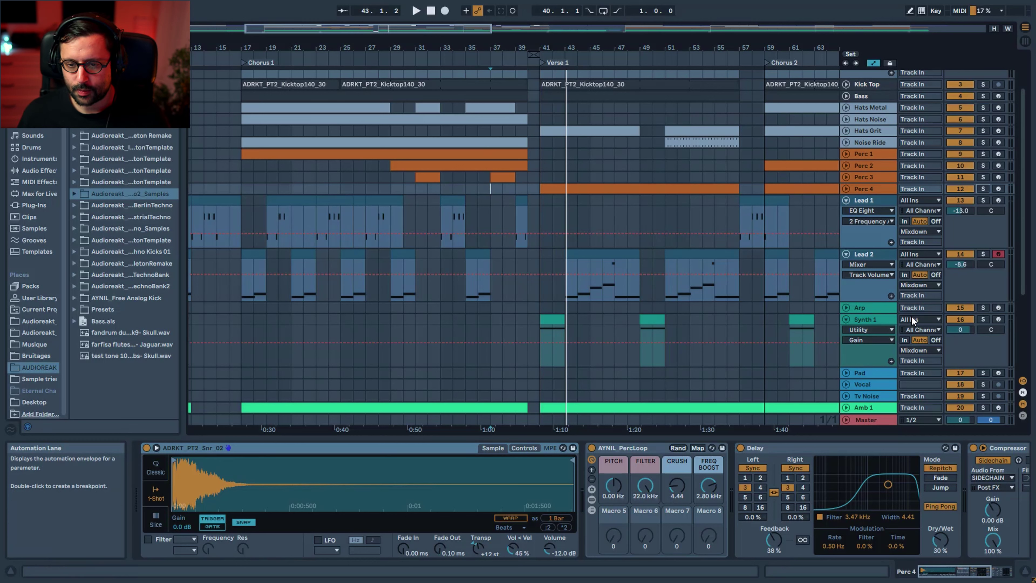
{"action": "left_click", "coordinate": [981, 319]}
{"action": "left_click", "coordinate": [552, 319]}
{"action": "key", "text": "space"}
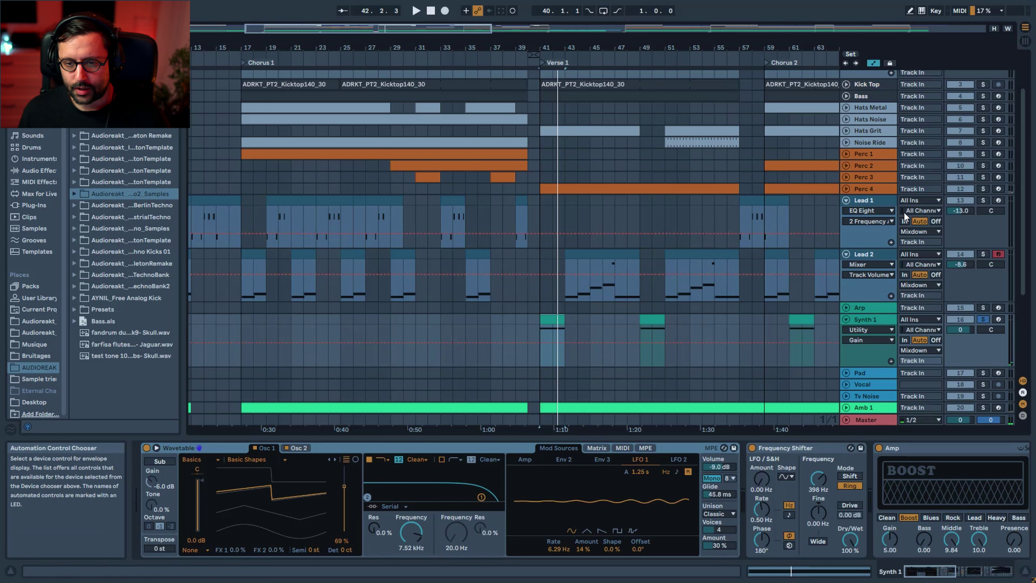
Step: Solo Lead 1 and play its two-bar Chorus 1 clip starting at bar 33
{"action": "left_click", "coordinate": [983, 200]}
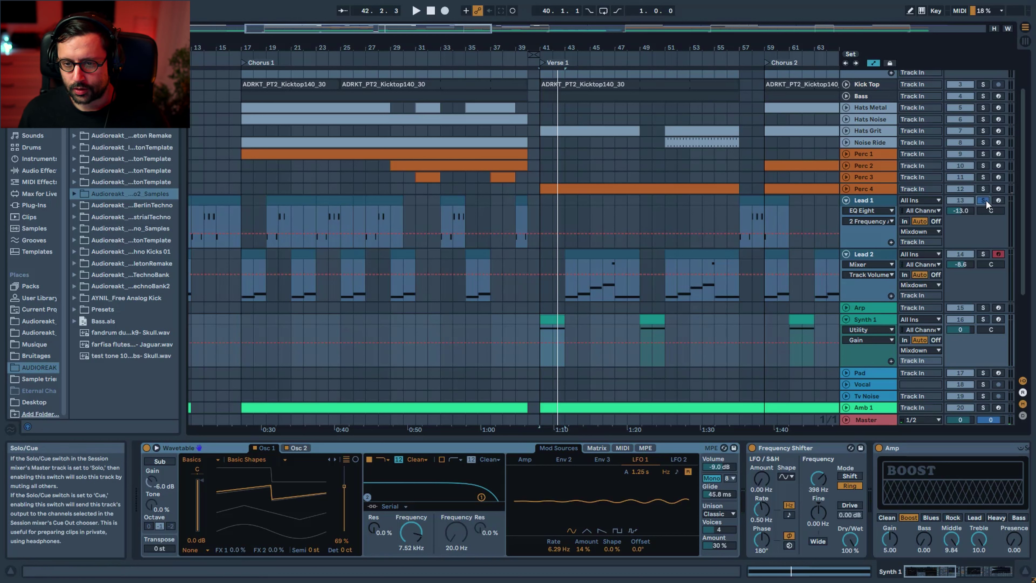
{"action": "left_click", "coordinate": [456, 200]}
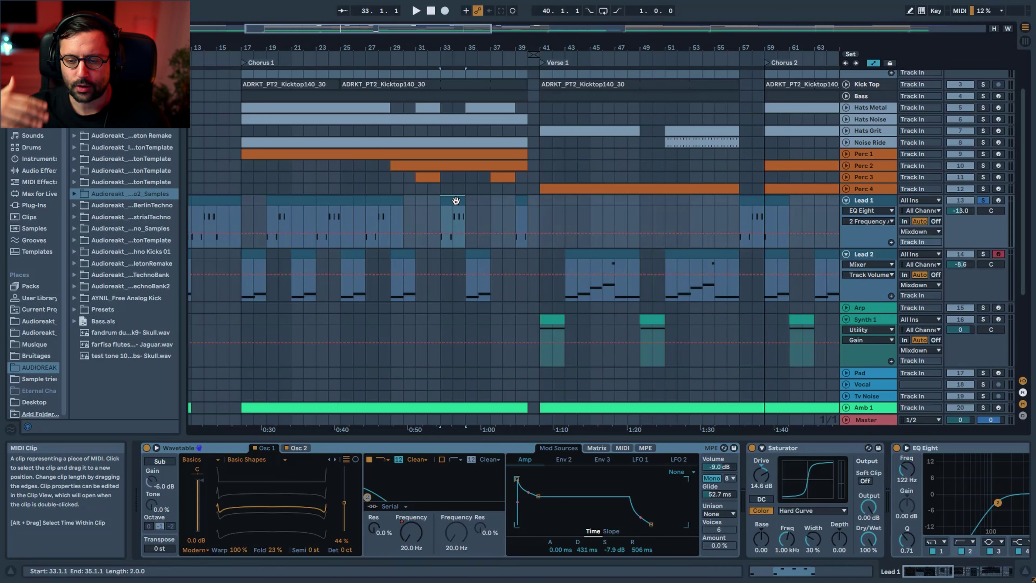
{"action": "key", "text": "space"}
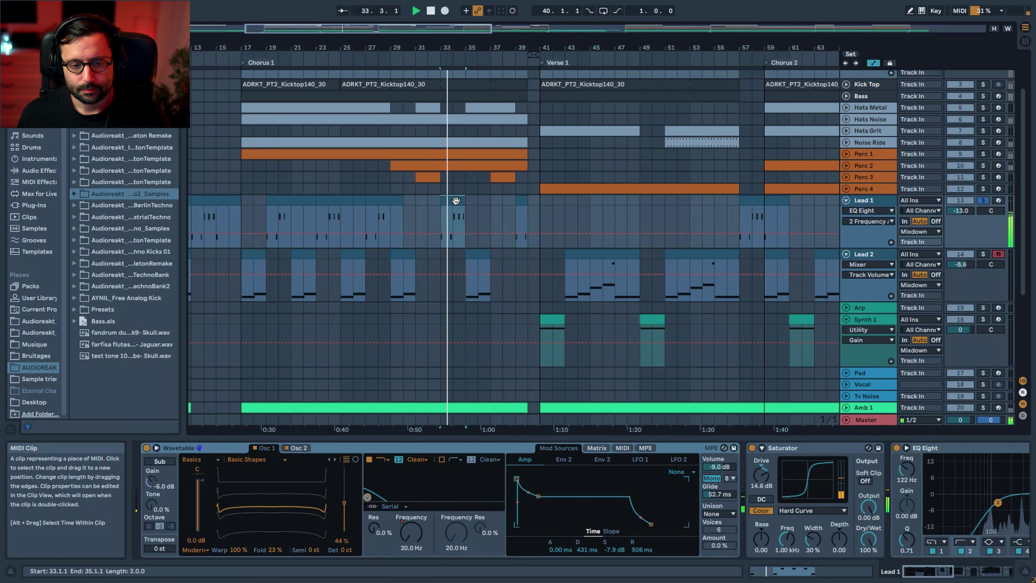
{"action": "key", "text": "space"}
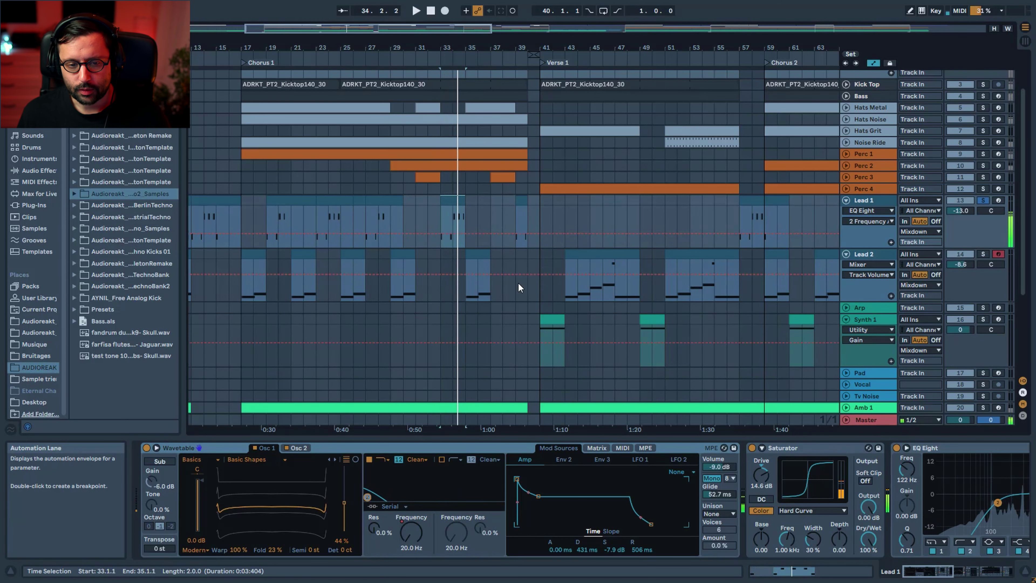
Step: Switch the solo to Synth 1 and replay its clip at bar 41 for comparison with Lead 1
{"action": "left_click", "coordinate": [553, 320]}
{"action": "key", "text": "space"}
{"action": "left_click", "coordinate": [983, 319]}
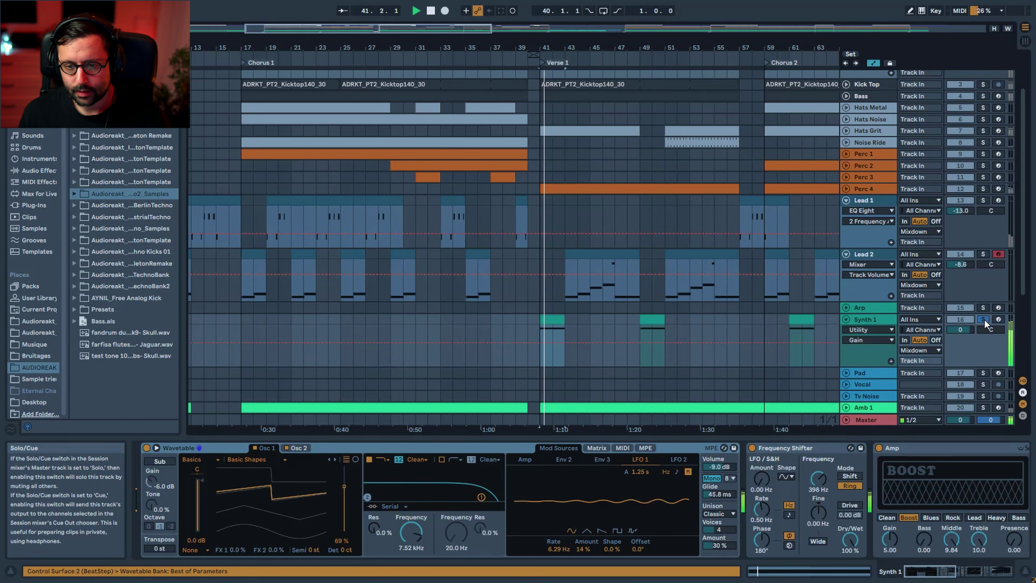
Step: Solo Lead 2, play its last Chorus 1 clip from bar 35 and select its Verse 1 clip from bar 43 to bar 49
{"action": "left_click", "coordinate": [982, 255]}
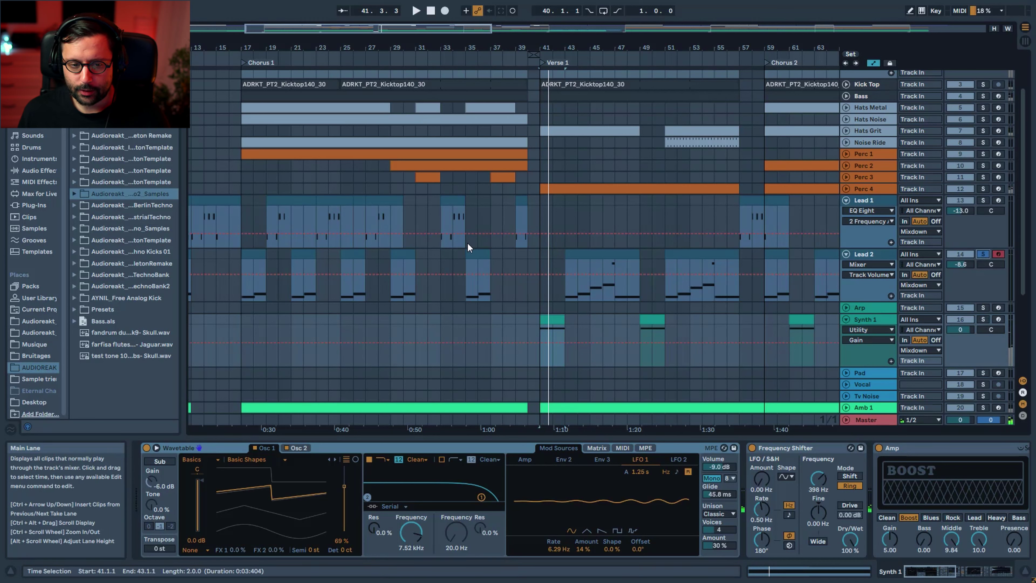
{"action": "left_click", "coordinate": [485, 254]}
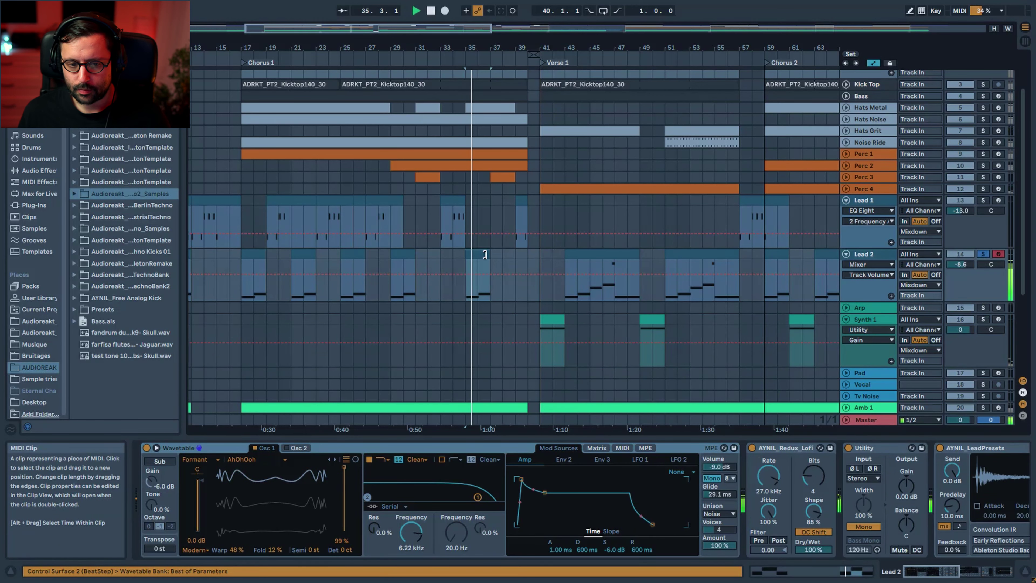
{"action": "key", "text": "space"}
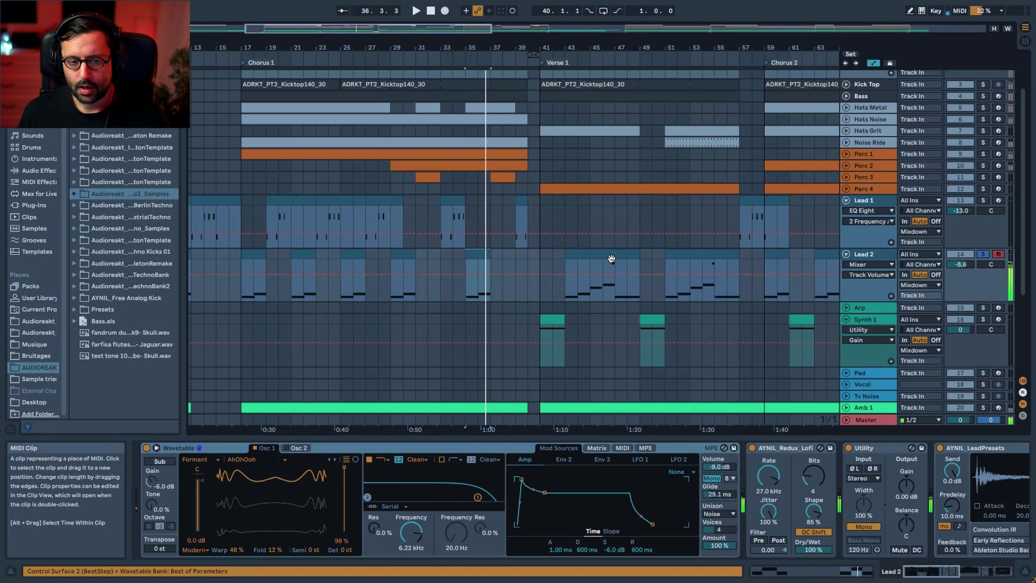
{"action": "left_click", "coordinate": [596, 256]}
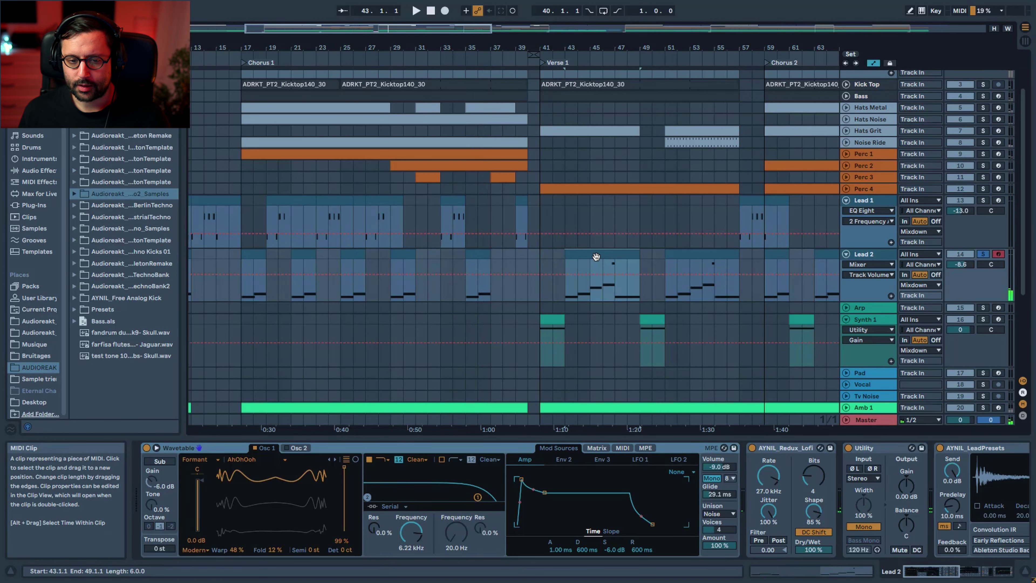
Step: Play the transition into Verse 1 from bar 39 with the Lead 2 solo cleared
{"action": "scroll", "coordinate": [723, 247], "scroll_direction": "up", "scroll_amount": 3}
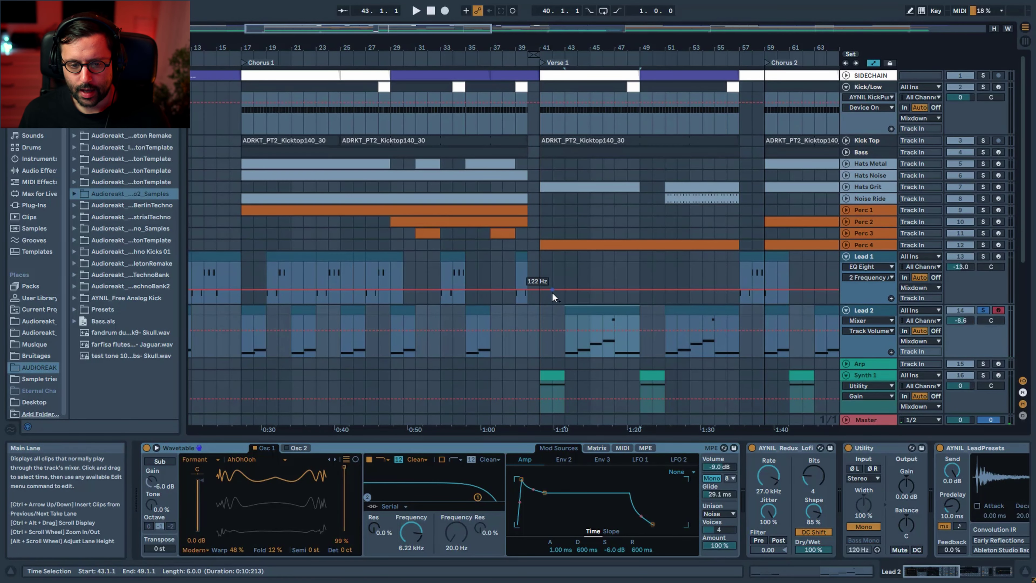
{"action": "left_click", "coordinate": [517, 274]}
{"action": "key", "text": "space"}
{"action": "left_click", "coordinate": [983, 310]}
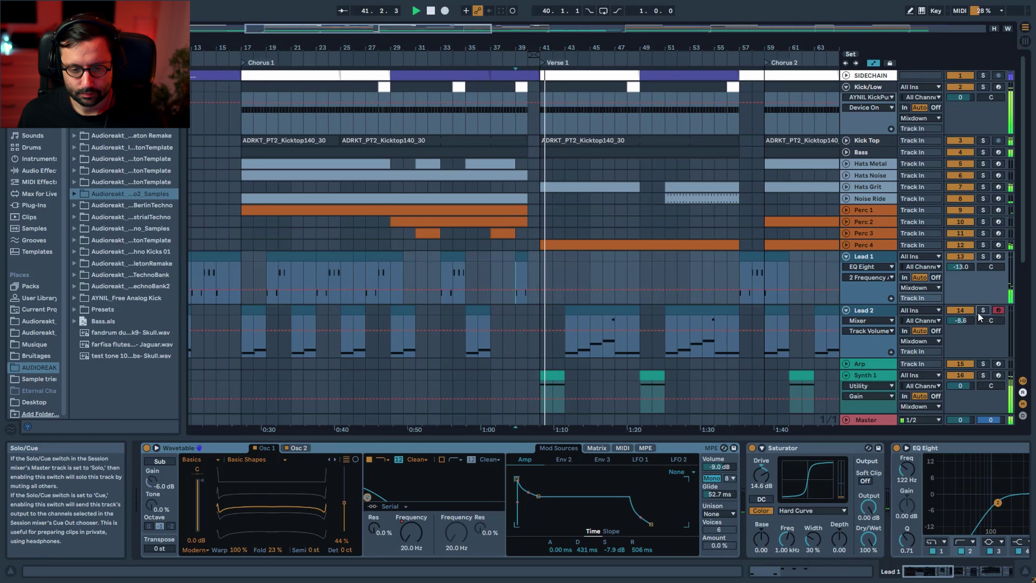
Step: Fold the Lead 1 and Kick/Low tracks and follow Verse 1 playback to the Mixdown track's EQ Eight automation near bar 48
{"action": "left_click", "coordinate": [845, 256]}
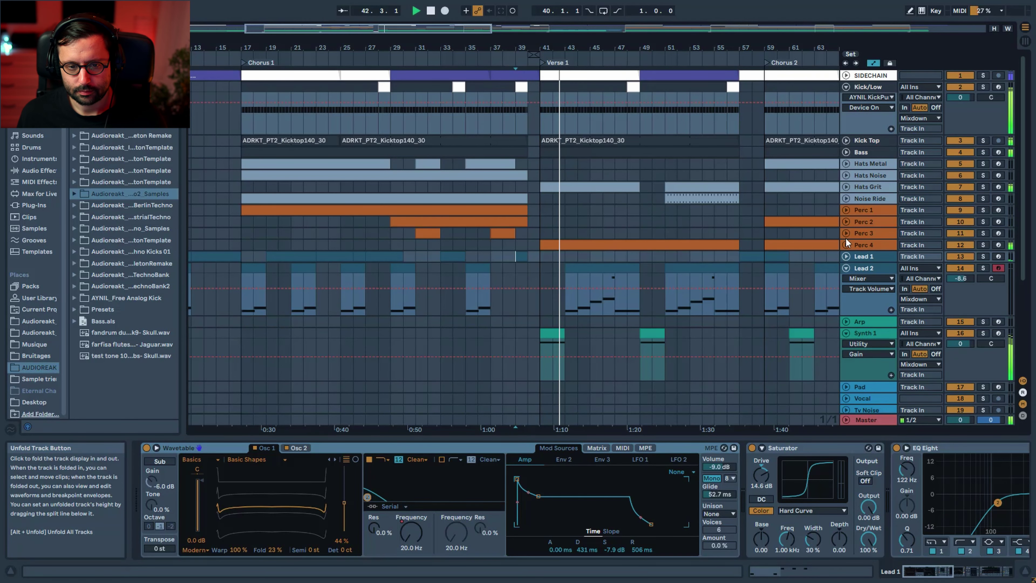
{"action": "left_click", "coordinate": [847, 87]}
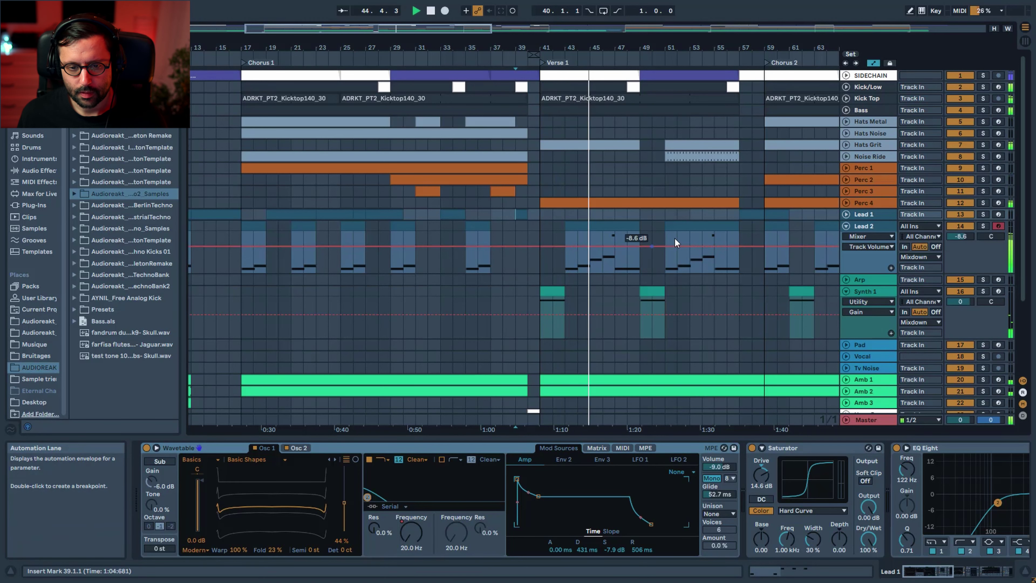
{"action": "left_click_drag", "start_coordinate": [692, 48], "coordinate": [569, 59]}
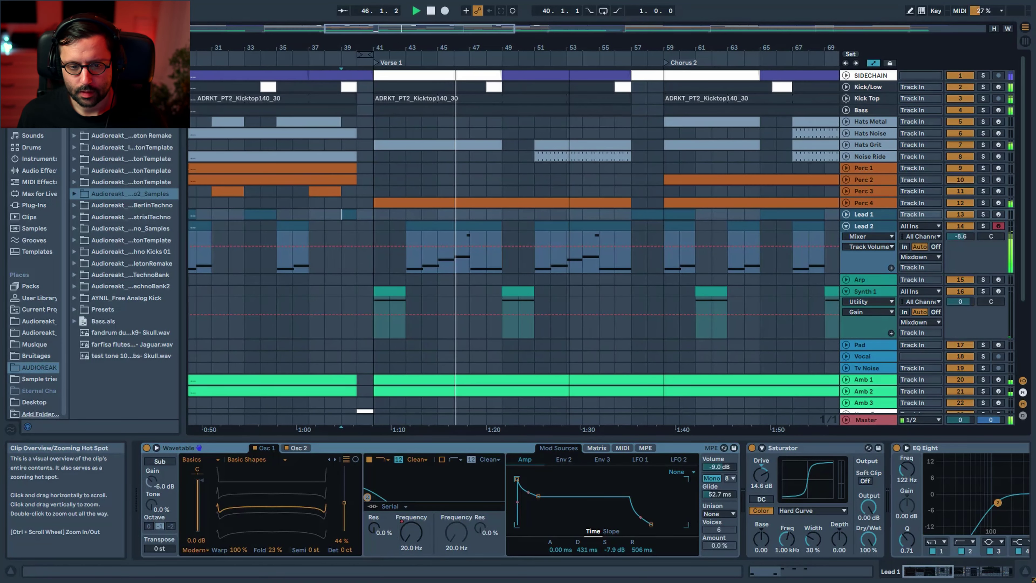
{"action": "left_click_drag", "start_coordinate": [387, 29], "coordinate": [387, 45]}
{"action": "scroll", "coordinate": [510, 347], "scroll_direction": "down", "scroll_amount": 3}
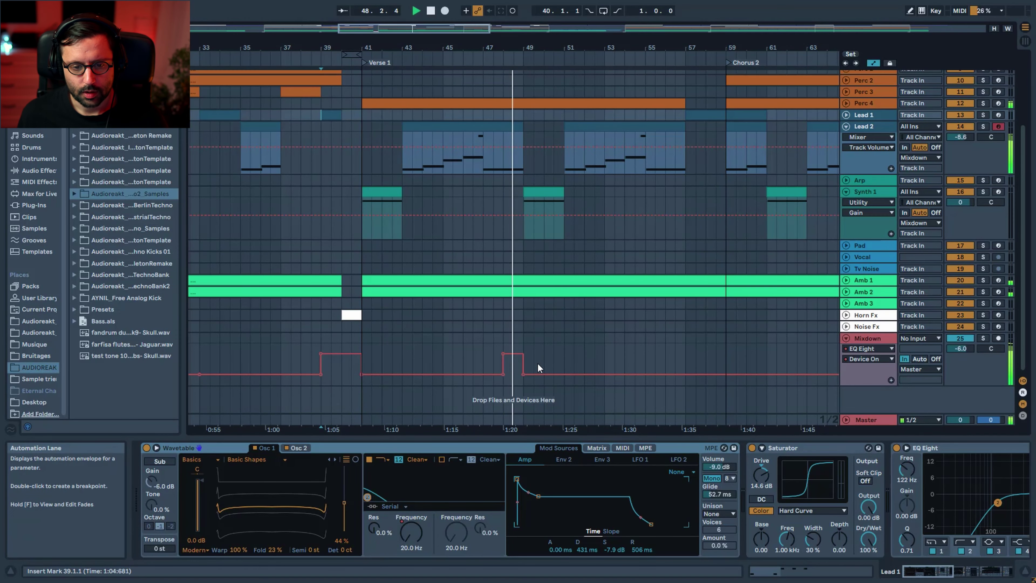
Step: Stop playback and try shifting the second Verse 1 clips of Hats Grit and Noise Ride earlier, from bar 51 to bar 49
{"action": "scroll", "coordinate": [529, 346], "scroll_direction": "up", "scroll_amount": 3}
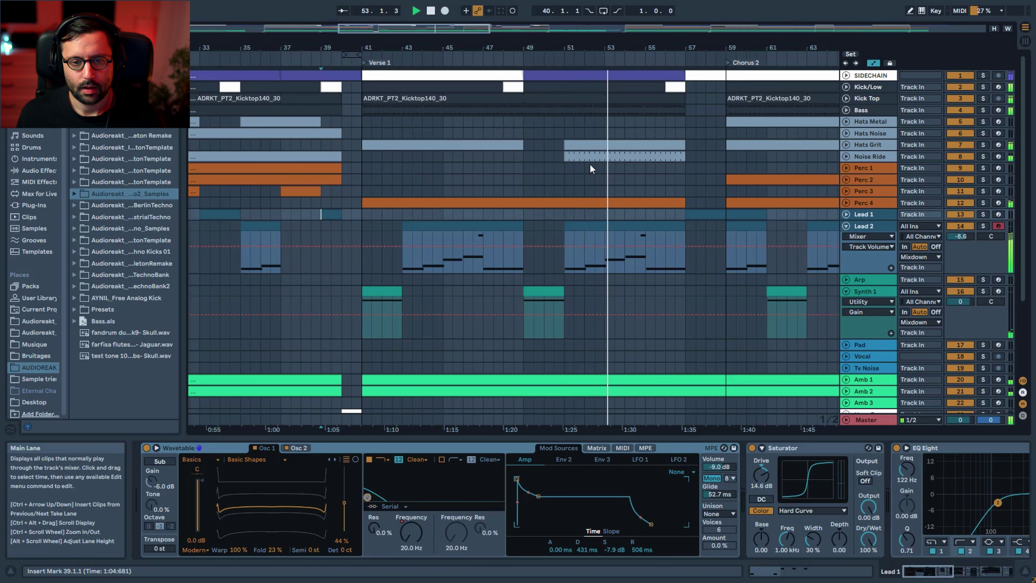
{"action": "key", "text": "space"}
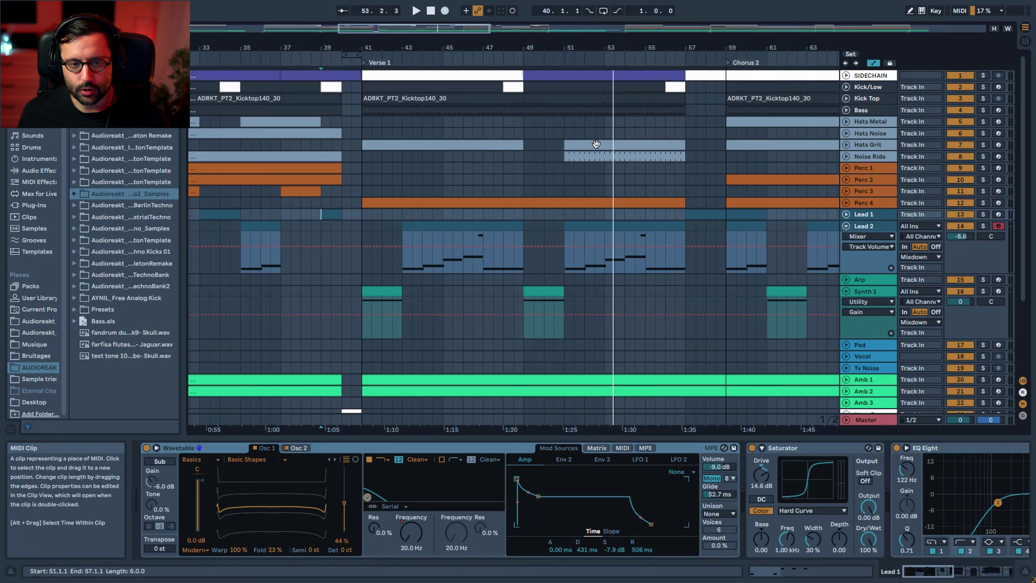
{"action": "left_click", "coordinate": [584, 154]}
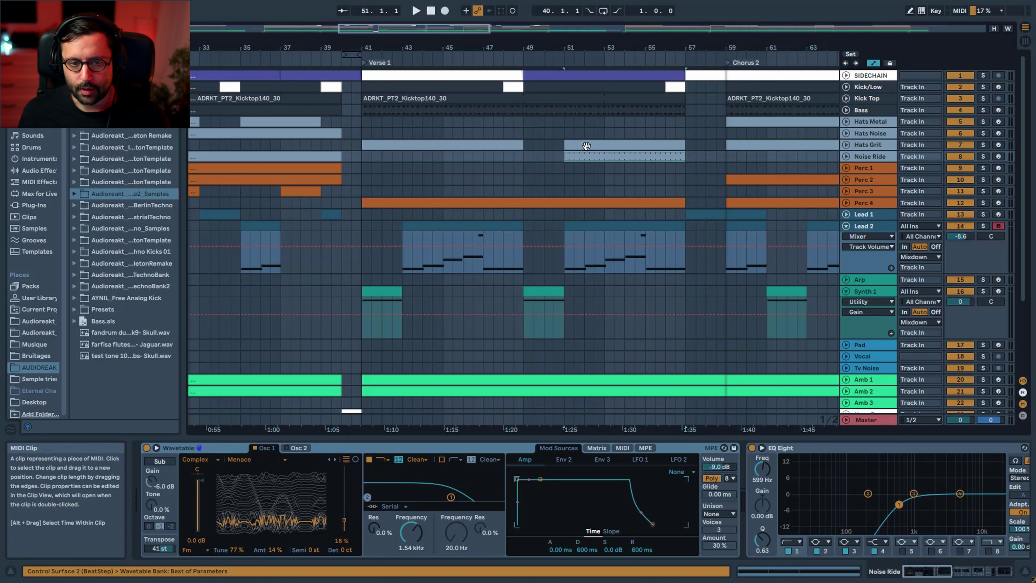
{"action": "left_click", "coordinate": [585, 146]}
{"action": "left_click_drag", "start_coordinate": [586, 147], "coordinate": [548, 147]}
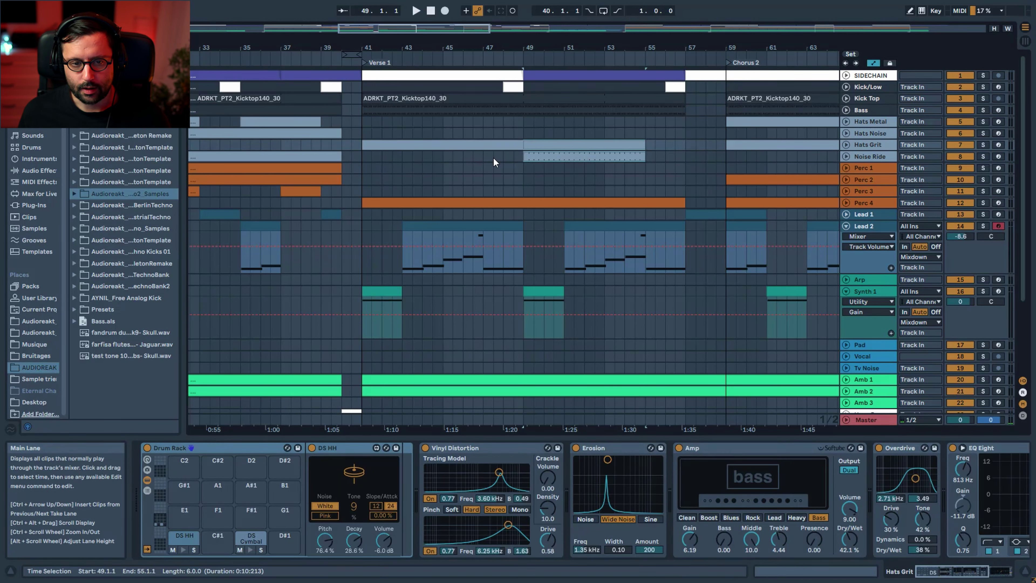
Step: Play the shifted hats from bar 47.3 in Verse 1, stop playback and undo the shift
{"action": "left_click", "coordinate": [492, 157]}
{"action": "key", "text": "space"}
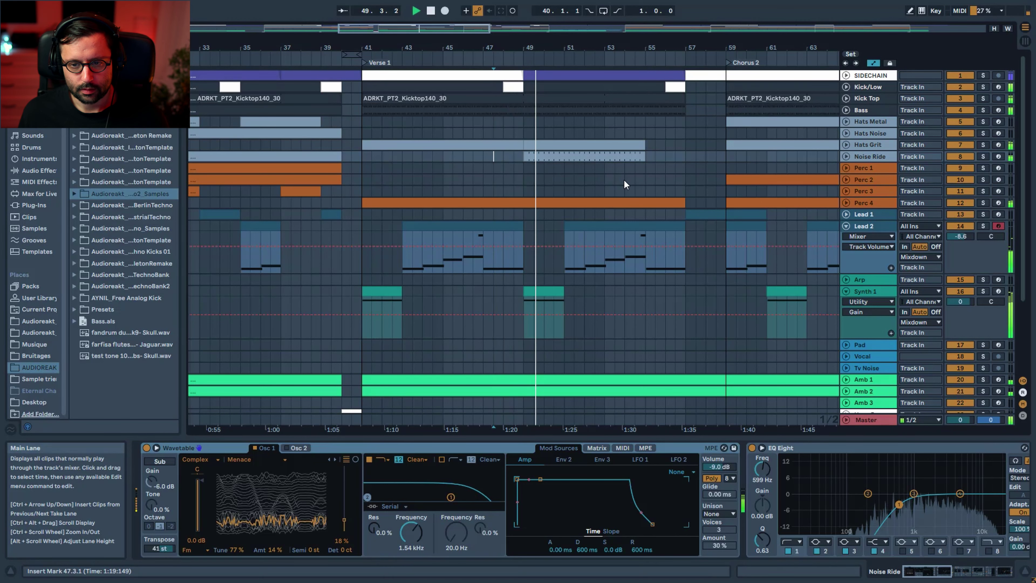
{"action": "key", "text": "Right"}
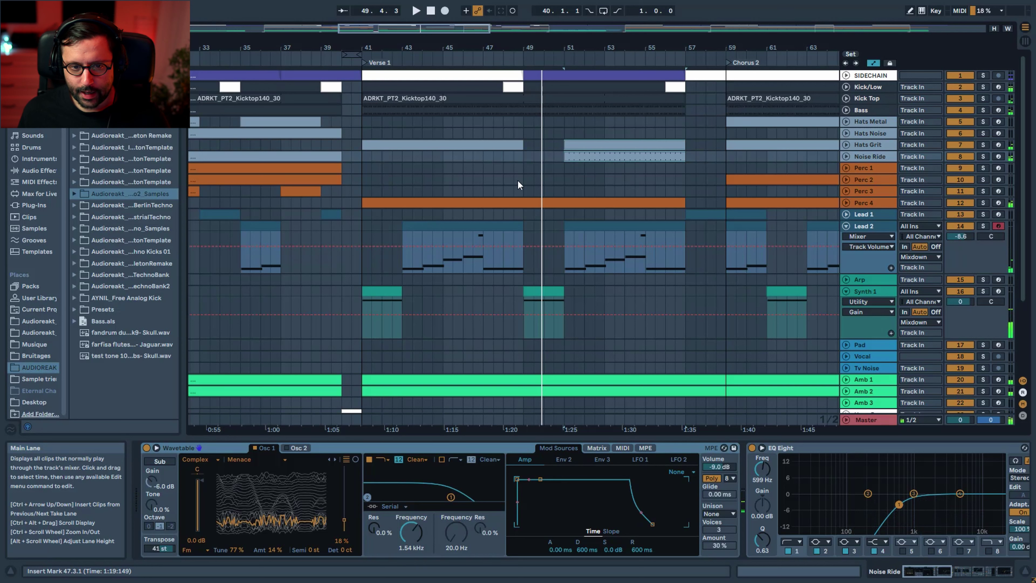
{"action": "key", "text": "space"}
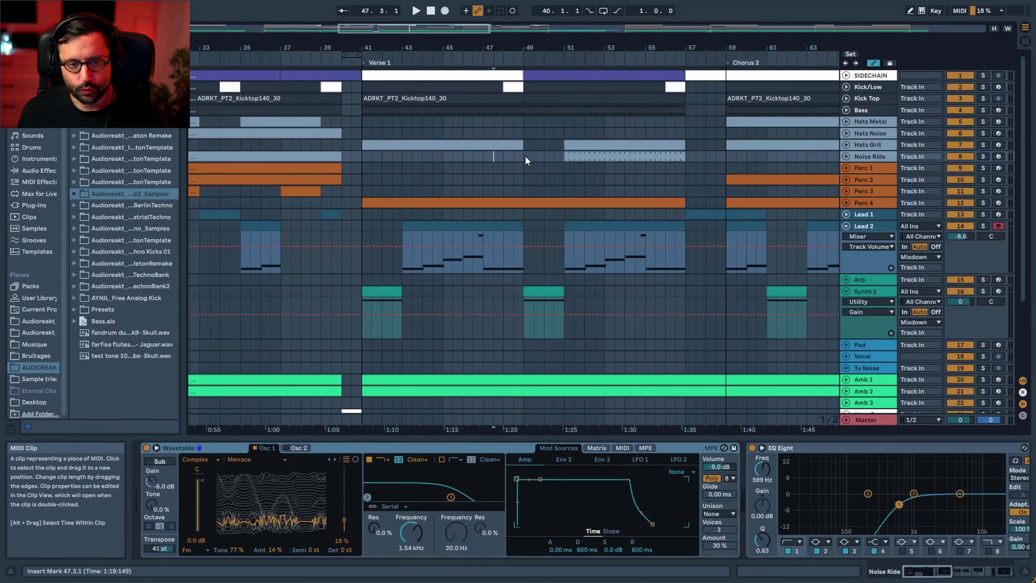
Step: Inspect the Verse 1 clips of Lead 2 at bar 51, Synth 1 at bar 49 and Kick/Low at bar 48, unfolding the Kick/Low track
{"action": "left_click", "coordinate": [587, 224]}
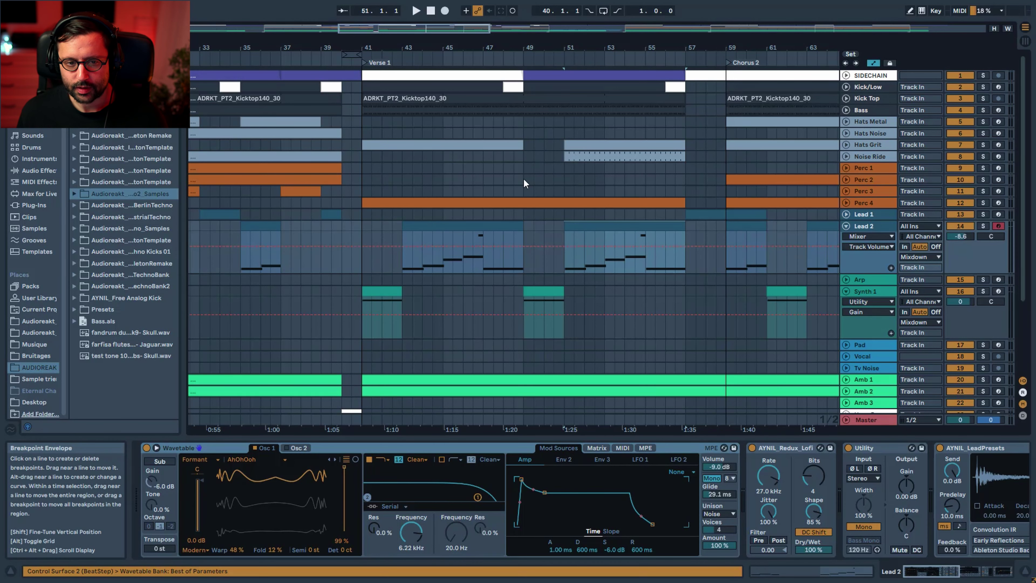
{"action": "left_click", "coordinate": [543, 290]}
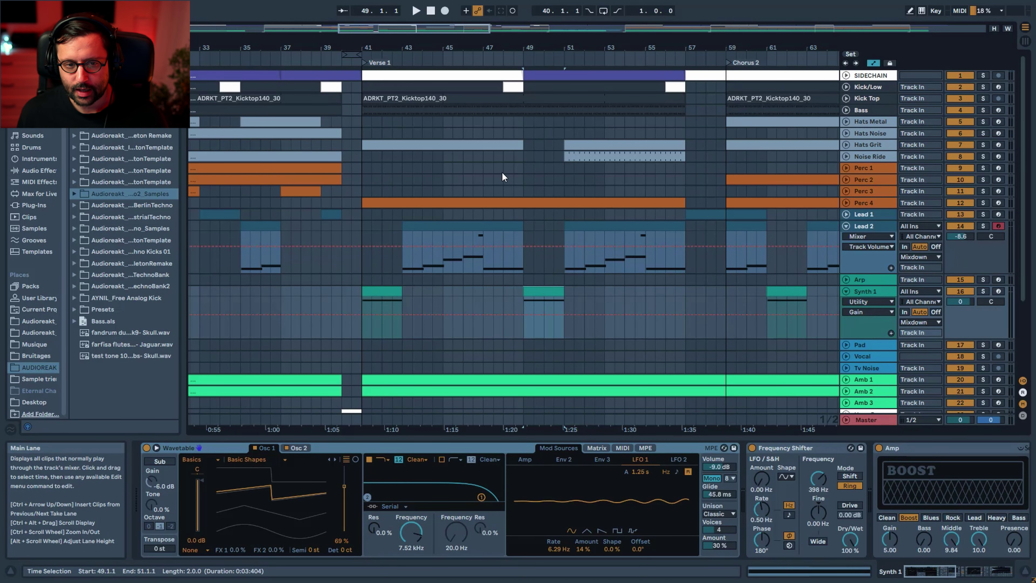
{"action": "left_click", "coordinate": [868, 87]}
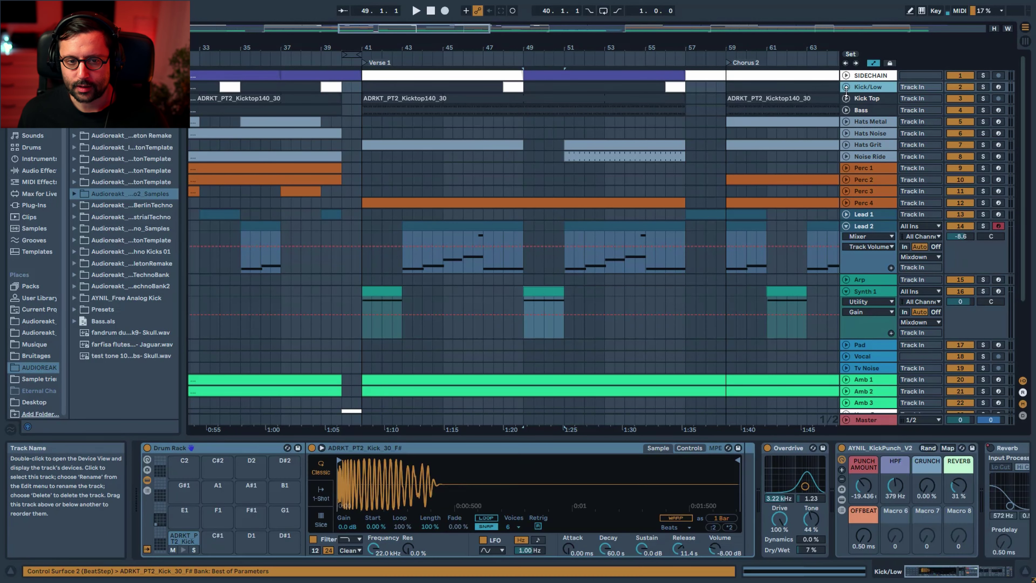
{"action": "key", "text": "u"}
{"action": "left_click", "coordinate": [519, 84]}
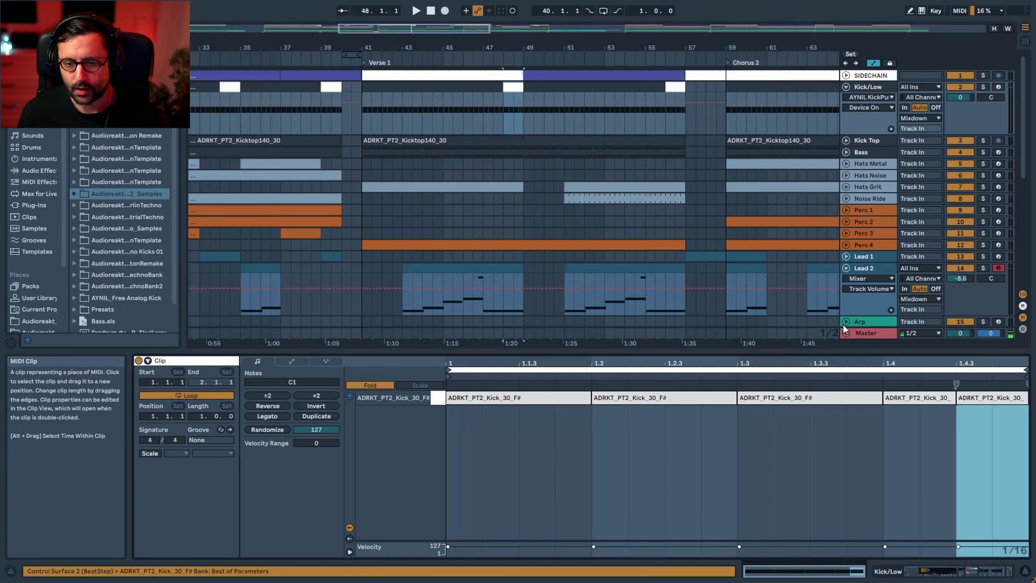
Step: Play Verse 1 from bar 48.3 and follow its second half across the drum, lead, synth and ambience tracks
{"action": "left_click", "coordinate": [513, 123]}
{"action": "key", "text": "space"}
{"action": "scroll", "coordinate": [595, 143], "scroll_direction": "down", "scroll_amount": 3}
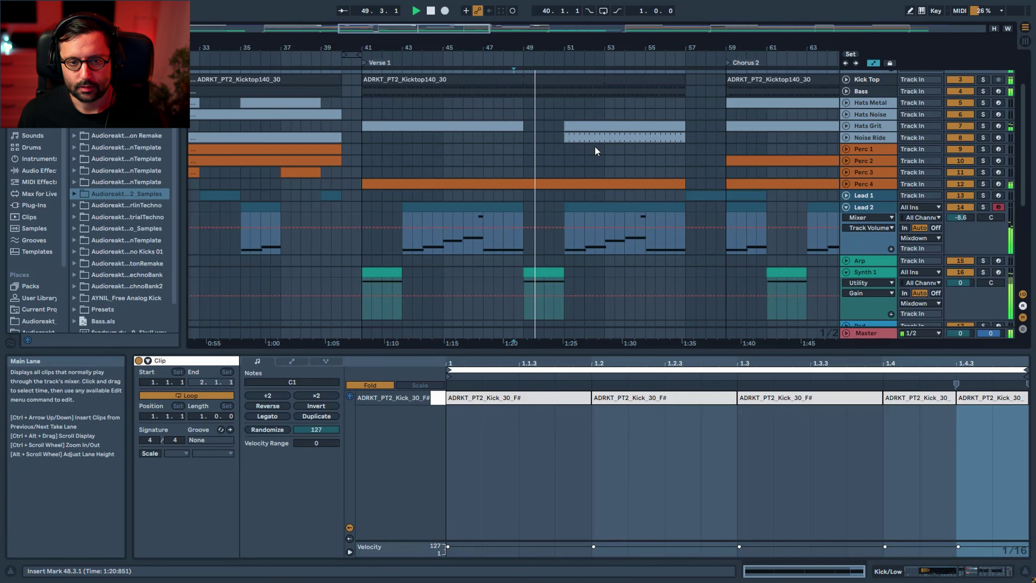
{"action": "scroll", "coordinate": [647, 150], "scroll_direction": "down", "scroll_amount": 3}
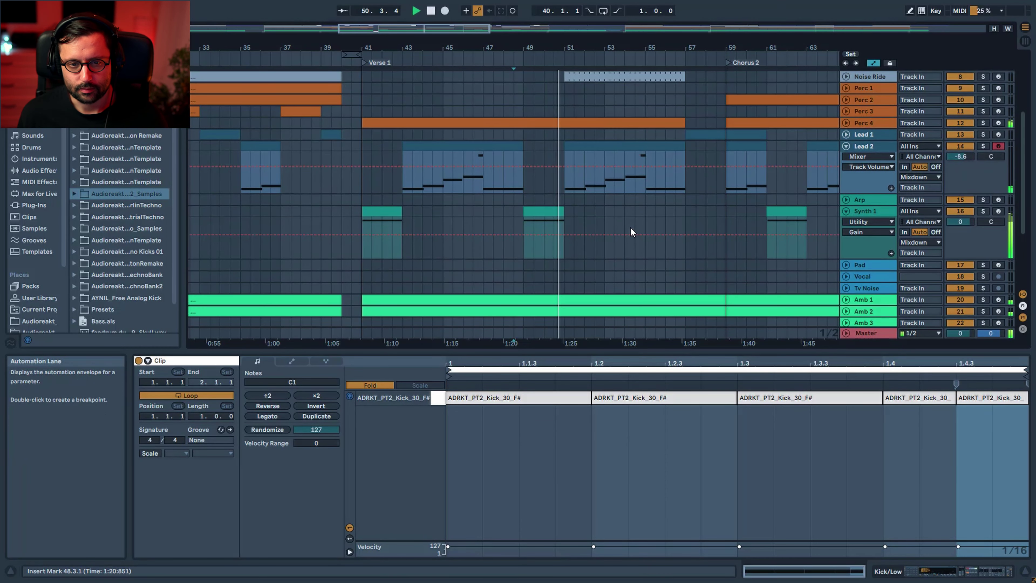
{"action": "scroll", "coordinate": [630, 232], "scroll_direction": "up", "scroll_amount": 3}
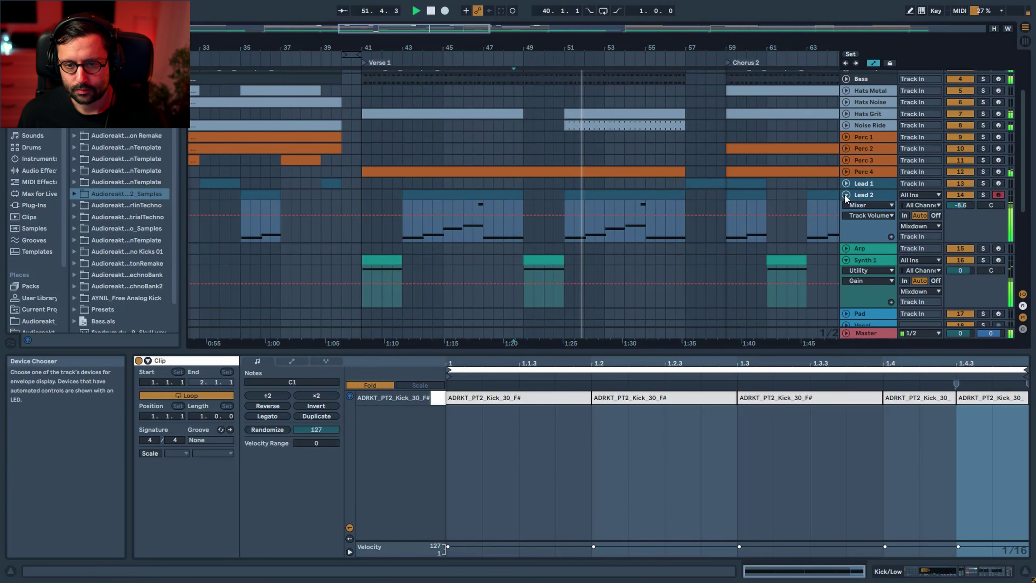
{"action": "scroll", "coordinate": [845, 123], "scroll_direction": "up", "scroll_amount": 3}
{"action": "scroll", "coordinate": [846, 77], "scroll_direction": "down", "scroll_amount": 2}
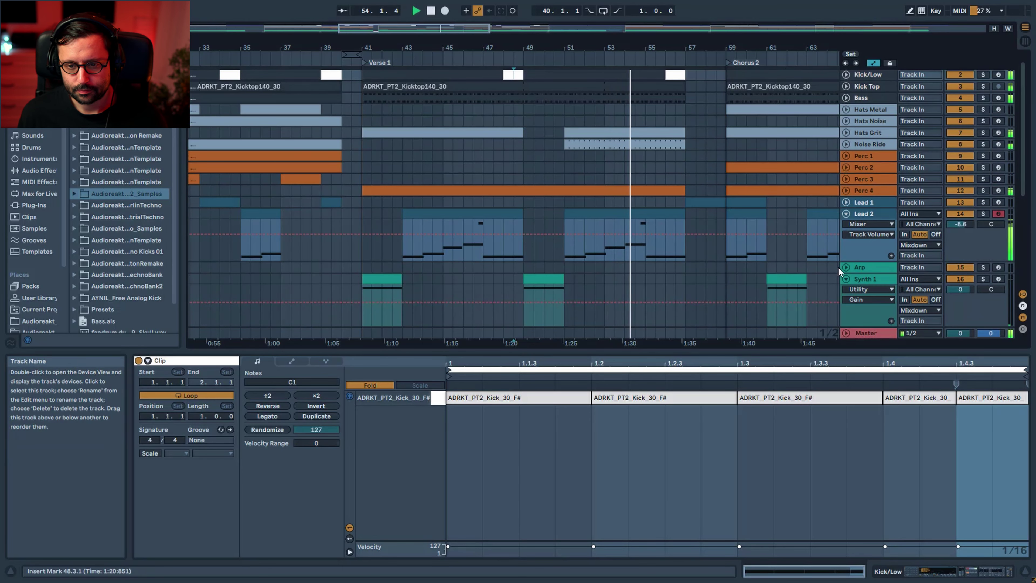
Step: Fold the Synth 1 track, follow playback into the start of Chorus 2 and stop it at bar 59
{"action": "left_click", "coordinate": [846, 280]}
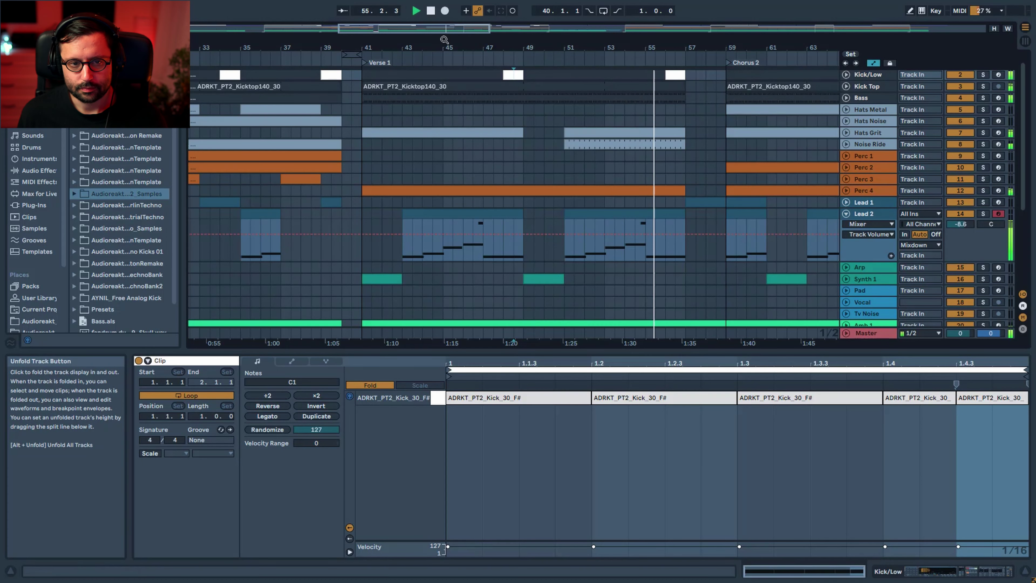
{"action": "left_click_drag", "start_coordinate": [437, 29], "coordinate": [462, 30]}
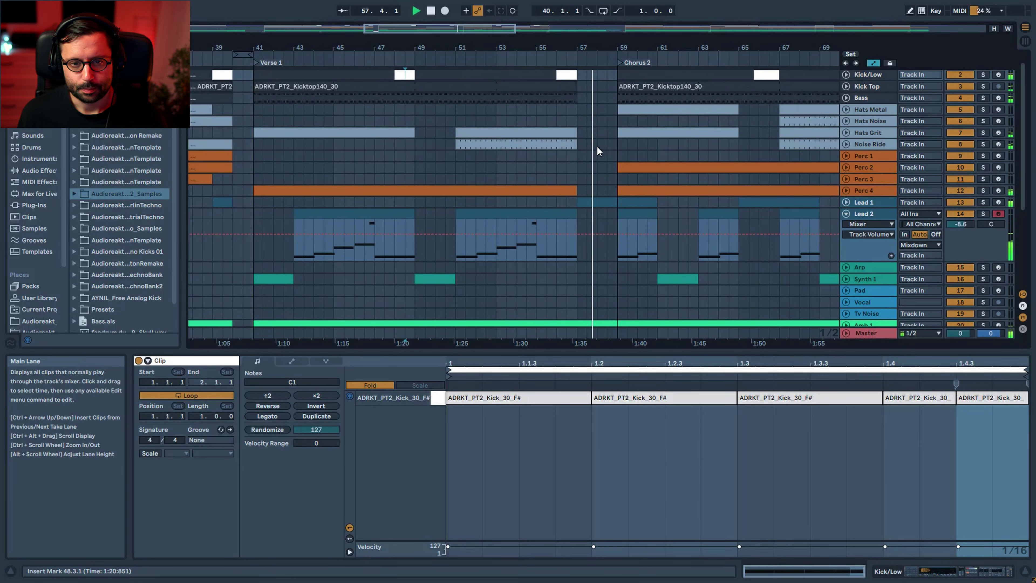
{"action": "scroll", "coordinate": [633, 143], "scroll_direction": "down", "scroll_amount": 2}
{"action": "scroll", "coordinate": [633, 154], "scroll_direction": "up", "scroll_amount": 3}
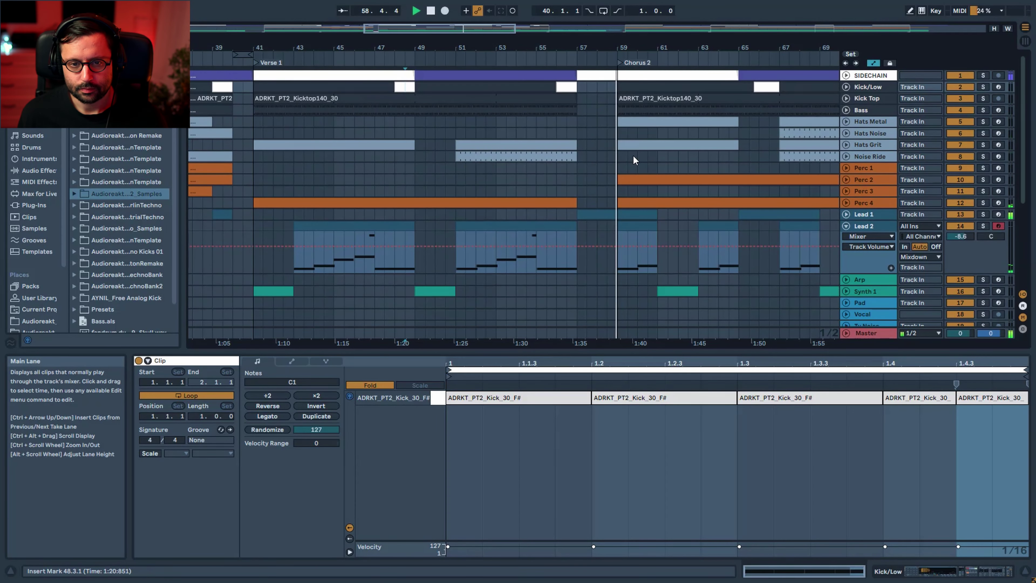
{"action": "left_click_drag", "start_coordinate": [488, 32], "coordinate": [500, 17]}
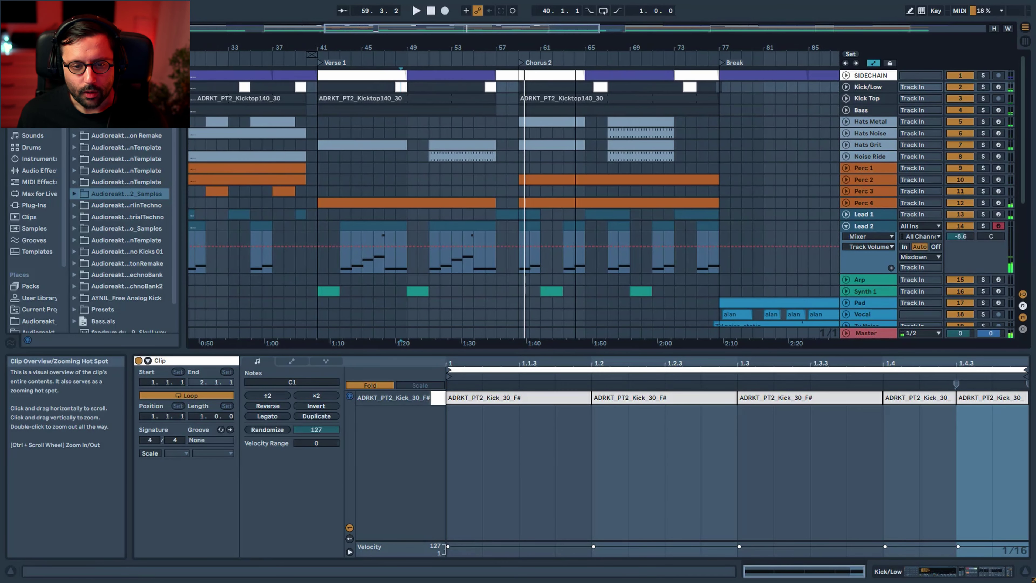
Step: Unfold the Lead 1 track and widen the arrangement view to span Verse 1 through the start of Verse 2
{"action": "left_click", "coordinate": [845, 214]}
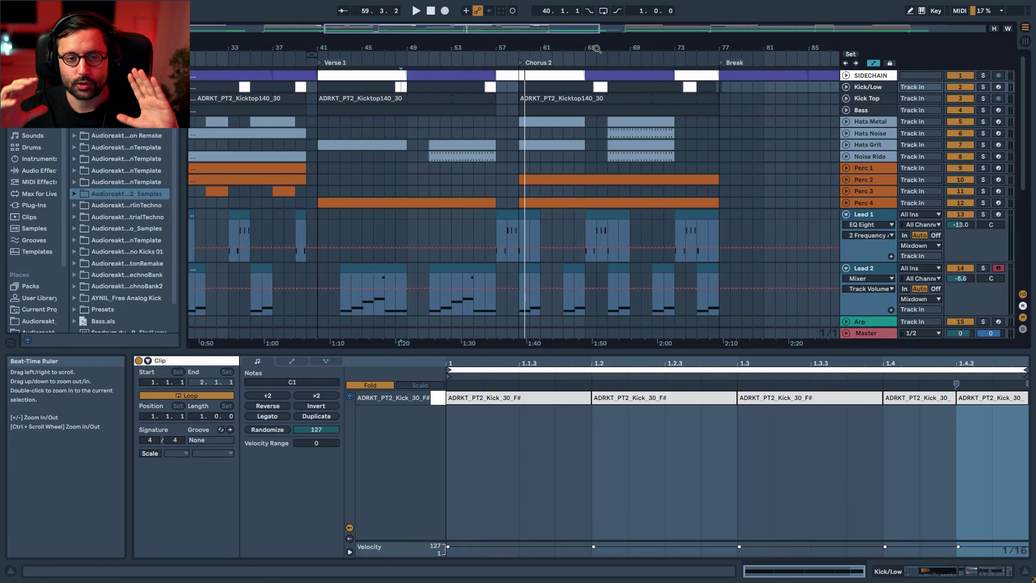
{"action": "scroll", "coordinate": [731, 195], "scroll_direction": "down", "scroll_amount": 3}
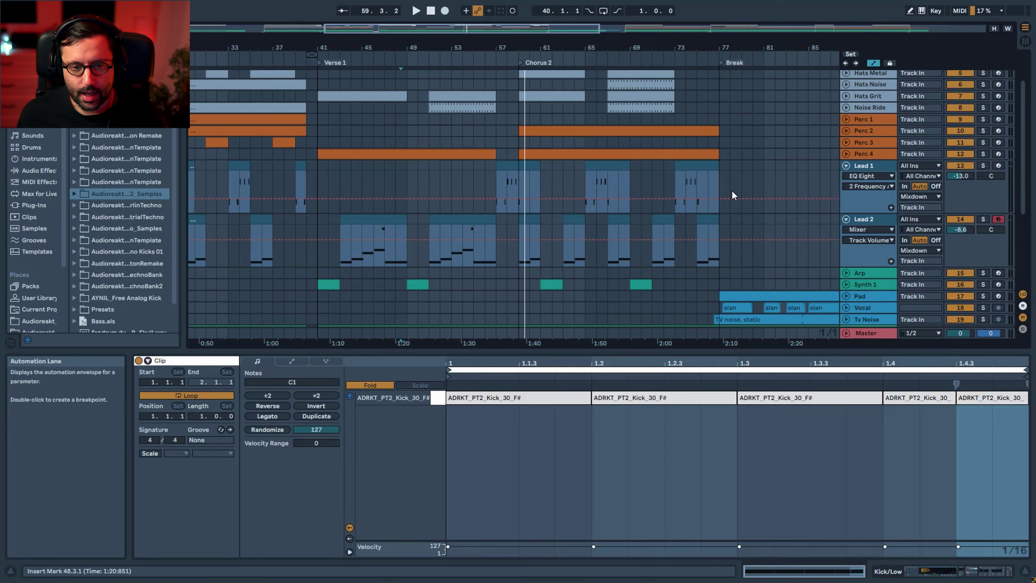
{"action": "scroll", "coordinate": [675, 292], "scroll_direction": "up", "scroll_amount": 3}
{"action": "left_click_drag", "start_coordinate": [369, 27], "coordinate": [363, 18]}
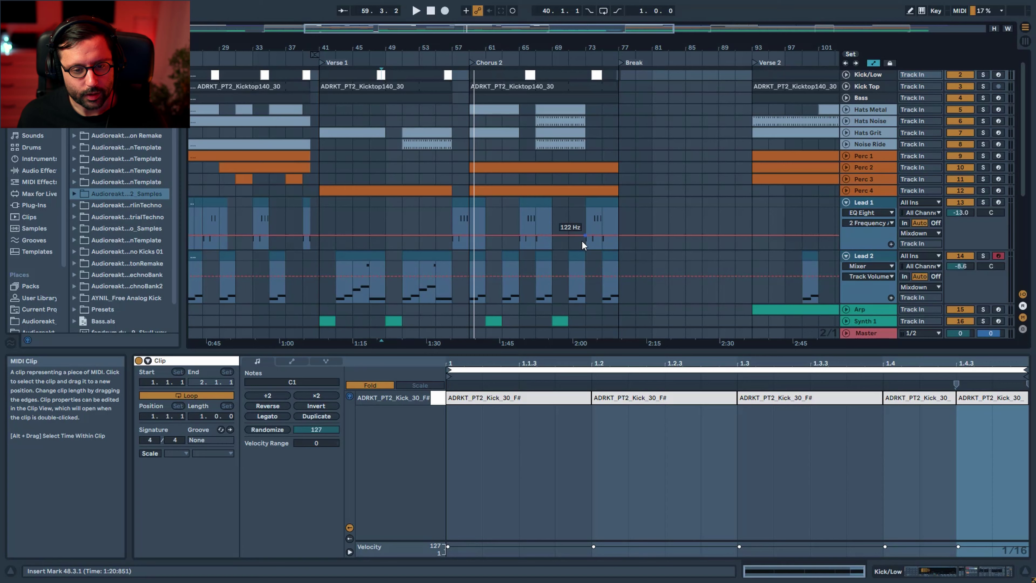
Step: Solo Synth 1 and play its first Chorus 2 clip at bar 61
{"action": "scroll", "coordinate": [582, 245], "scroll_direction": "down", "scroll_amount": 3}
{"action": "left_click", "coordinate": [983, 272]}
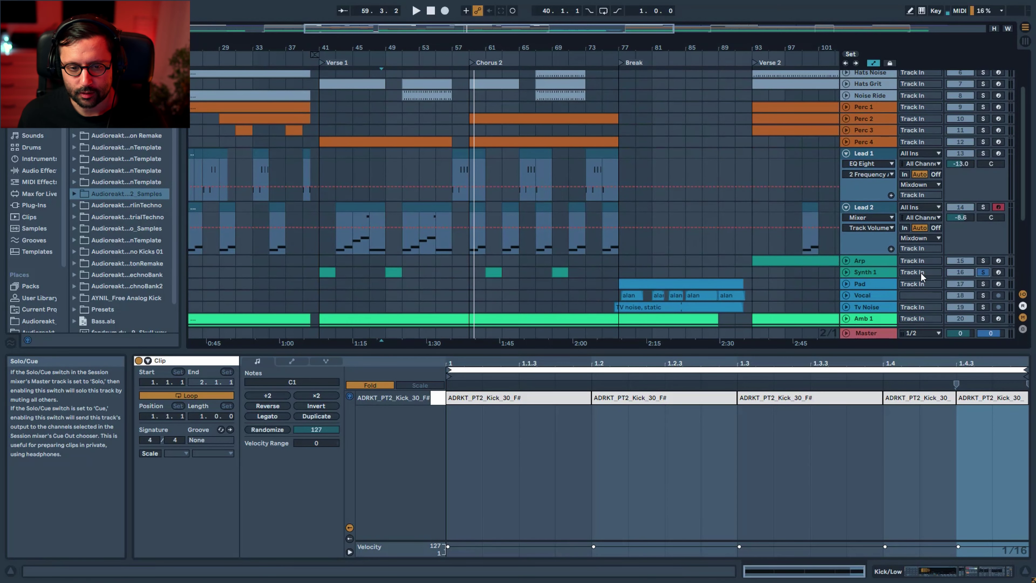
{"action": "left_click", "coordinate": [496, 274]}
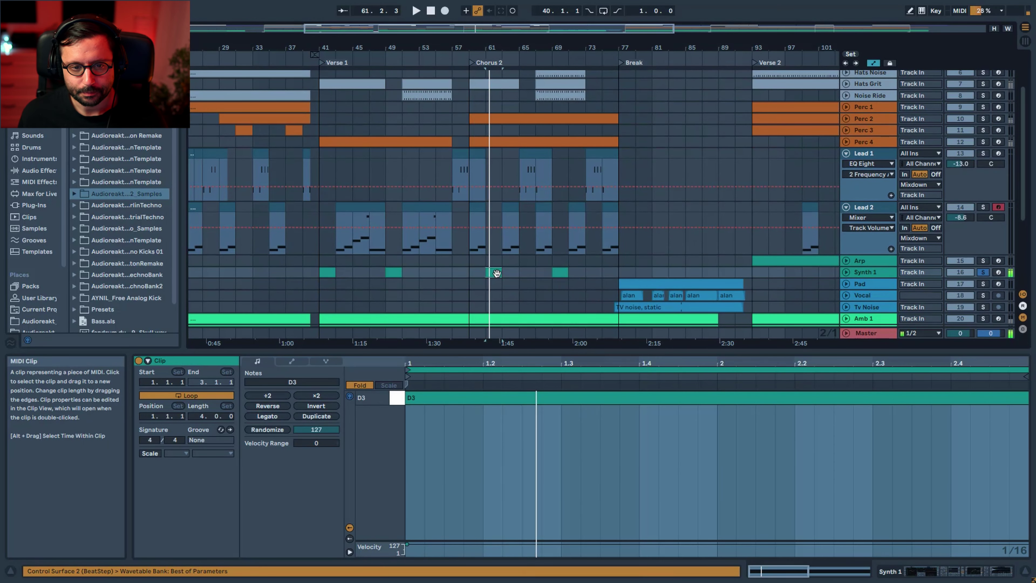
Step: Switch the solo to Lead 1 and play its Chorus 2 clip from bar 65 to bar 69
{"action": "scroll", "coordinate": [548, 261], "scroll_direction": "up", "scroll_amount": 3}
{"action": "scroll", "coordinate": [548, 264], "scroll_direction": "down", "scroll_amount": 1}
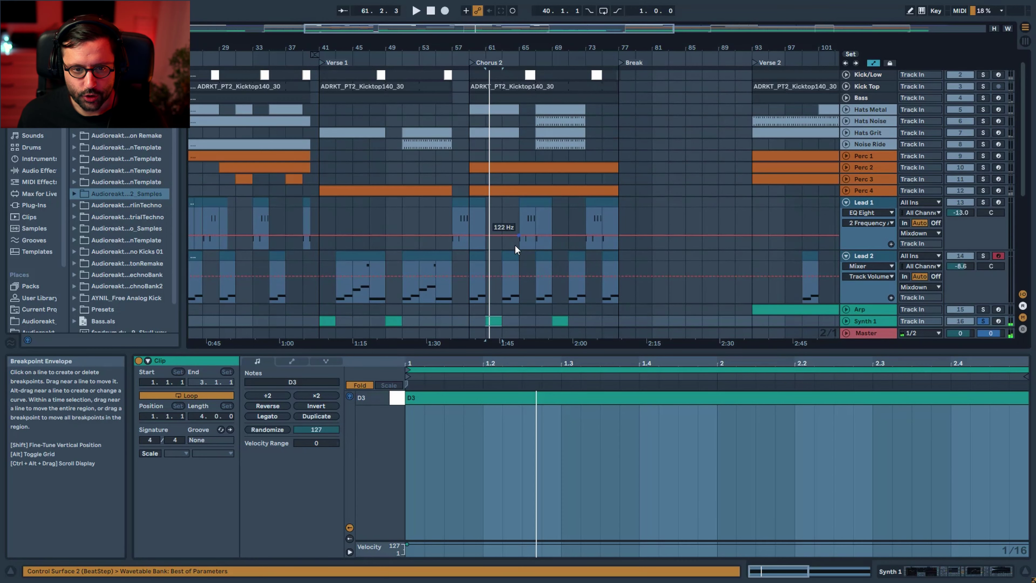
{"action": "scroll", "coordinate": [514, 244], "scroll_direction": "down", "scroll_amount": 1}
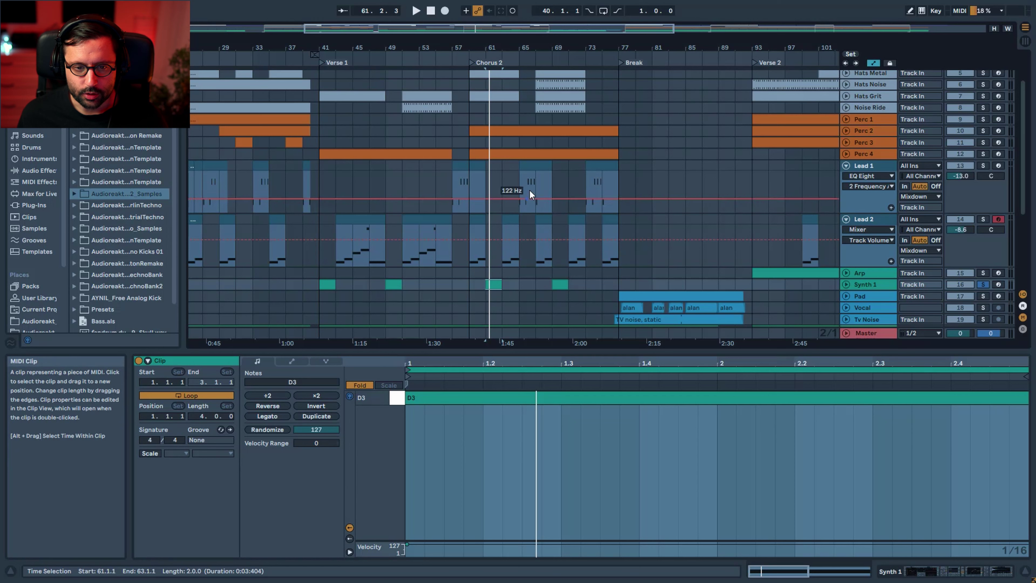
{"action": "left_click", "coordinate": [542, 165]}
{"action": "key", "text": "space"}
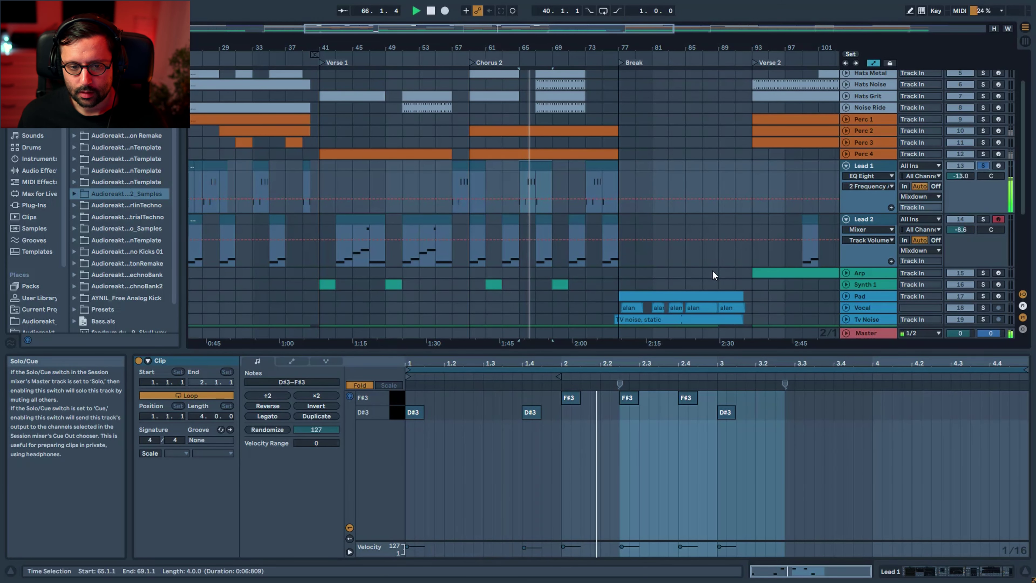
Step: Switch the solo to Lead 2 during Chorus 2 playback and add Synth 1 to the solo for its clip at bar 69
{"action": "left_click", "coordinate": [982, 219]}
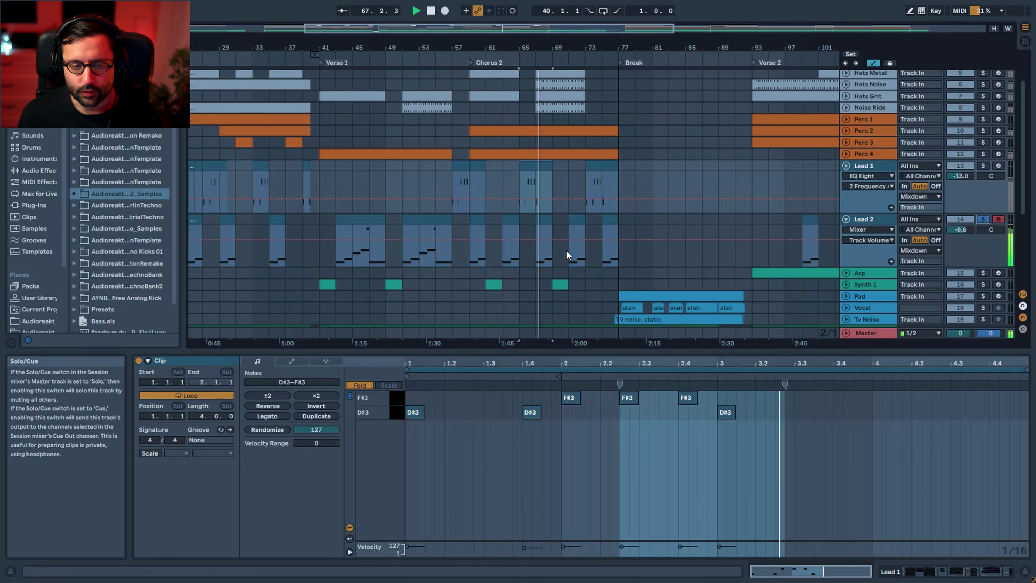
{"action": "scroll", "coordinate": [541, 229], "scroll_direction": "down", "scroll_amount": 1}
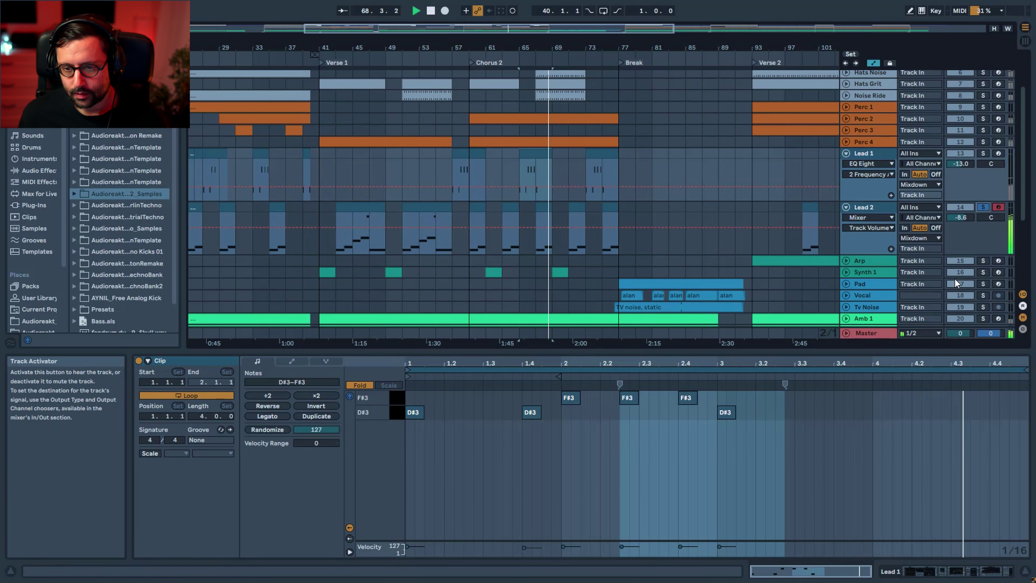
{"action": "left_click", "coordinate": [980, 274]}
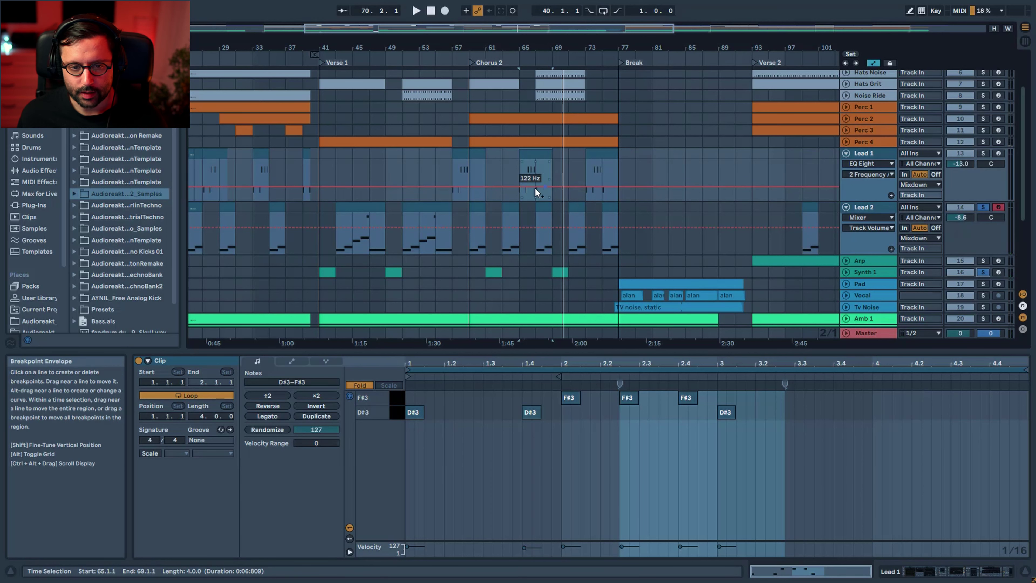
Step: Select the Hats Grit, Hats Noise and Noise Ride tracks in turn to point out their Chorus 2 parts
{"action": "scroll", "coordinate": [534, 189], "scroll_direction": "up", "scroll_amount": 3}
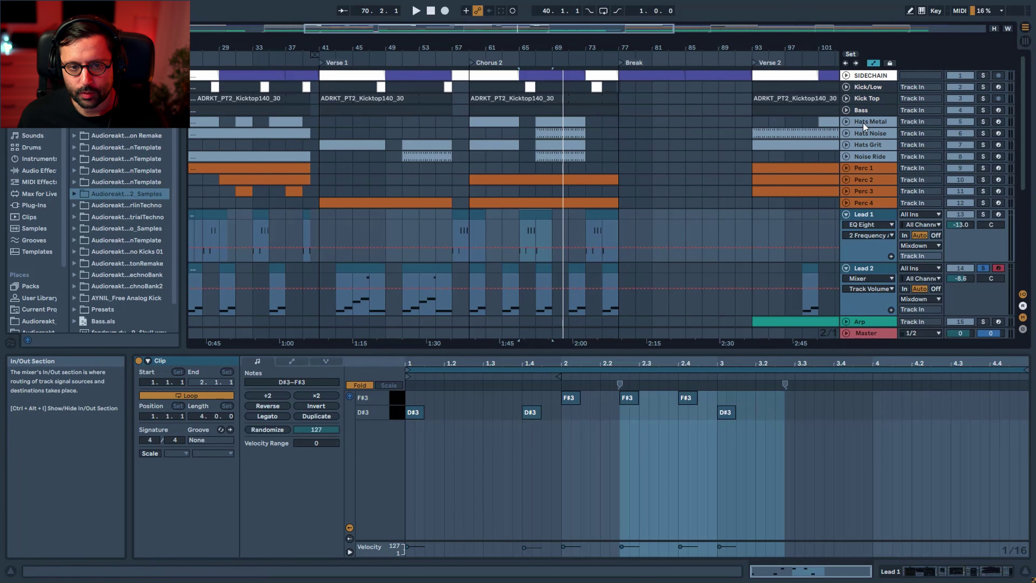
{"action": "left_click", "coordinate": [871, 145]}
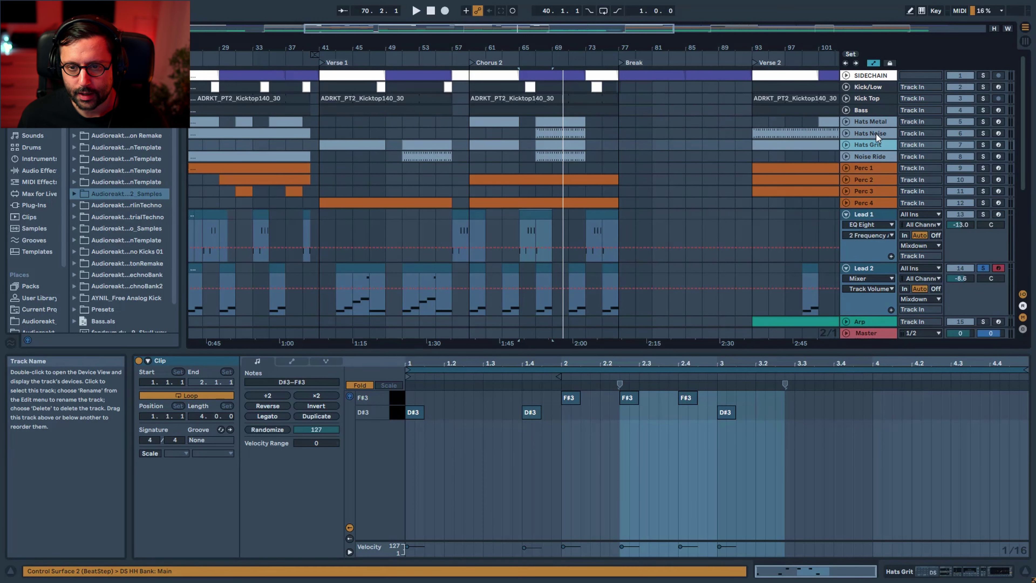
{"action": "left_click", "coordinate": [875, 135]}
{"action": "left_click", "coordinate": [871, 156]}
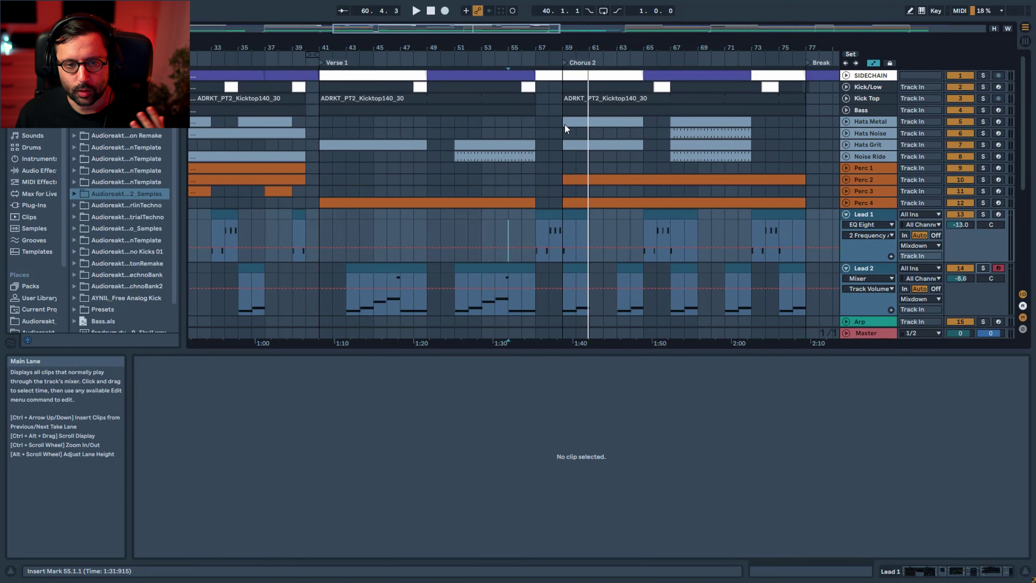
{"action": "scroll", "coordinate": [550, 119], "scroll_direction": "down", "scroll_amount": 2}
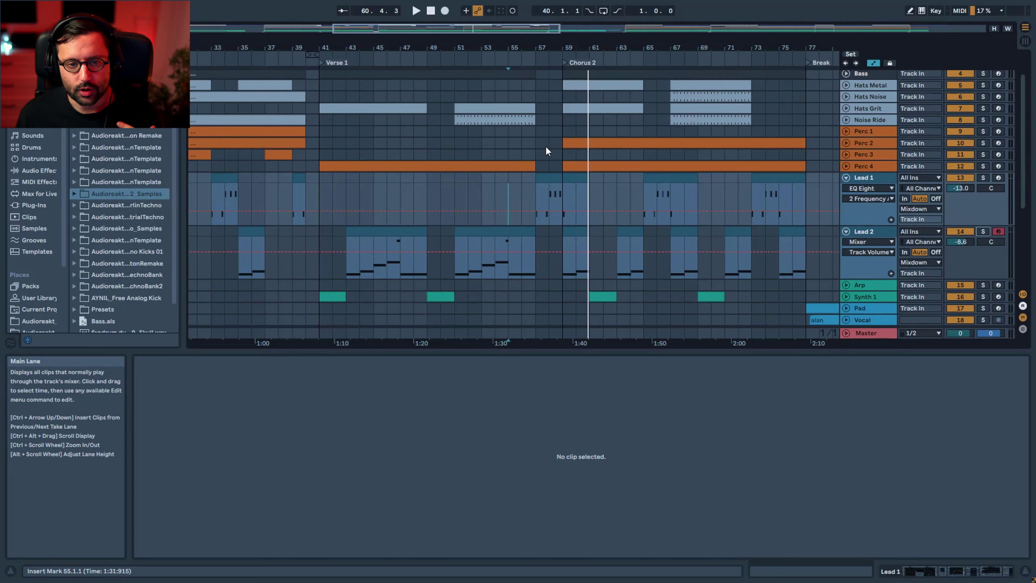
{"action": "scroll", "coordinate": [558, 302], "scroll_direction": "down", "scroll_amount": 3}
{"action": "scroll", "coordinate": [557, 298], "scroll_direction": "up", "scroll_amount": 3}
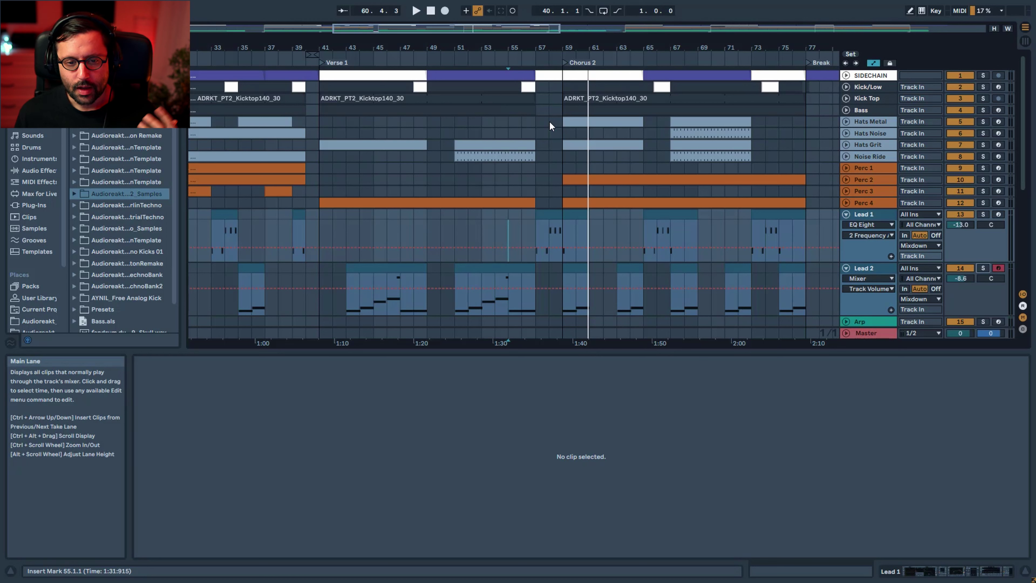
Step: Select the Lead 1 clip at bar 57 and look over the tracks beneath it leading into Chorus 2
{"action": "left_click", "coordinate": [578, 217]}
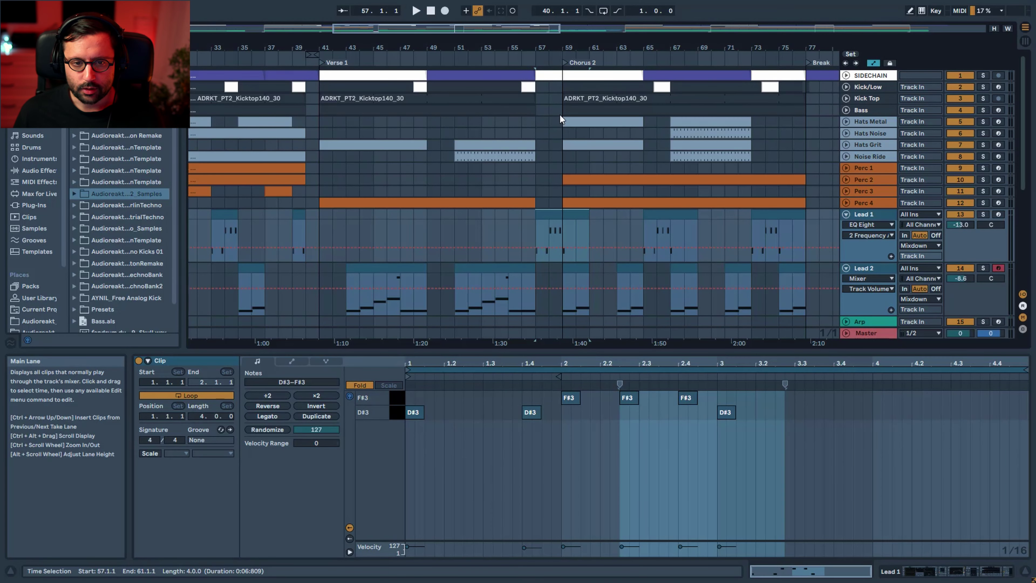
{"action": "scroll", "coordinate": [546, 220], "scroll_direction": "down", "scroll_amount": 8}
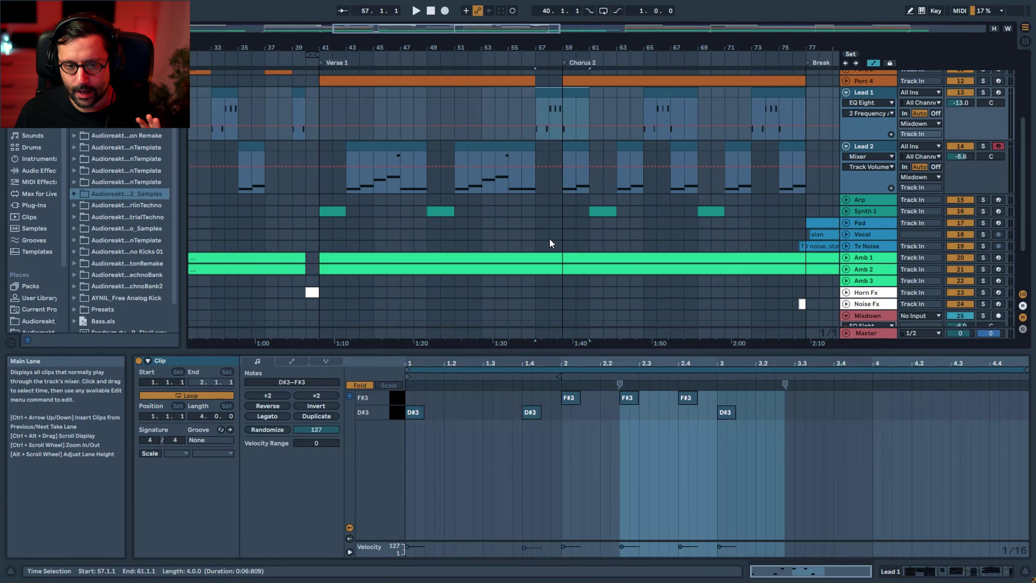
{"action": "scroll", "coordinate": [559, 238], "scroll_direction": "up", "scroll_amount": 10}
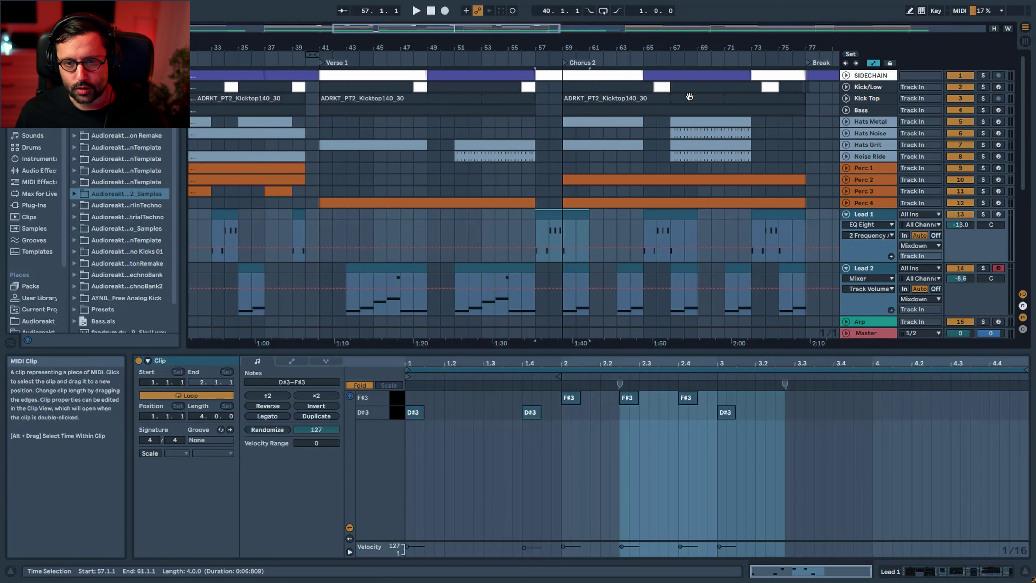
Step: Solo Kick/Low, play its part from bar 56 to the end of Verse 1, and clear the solo
{"action": "left_click", "coordinate": [527, 120]}
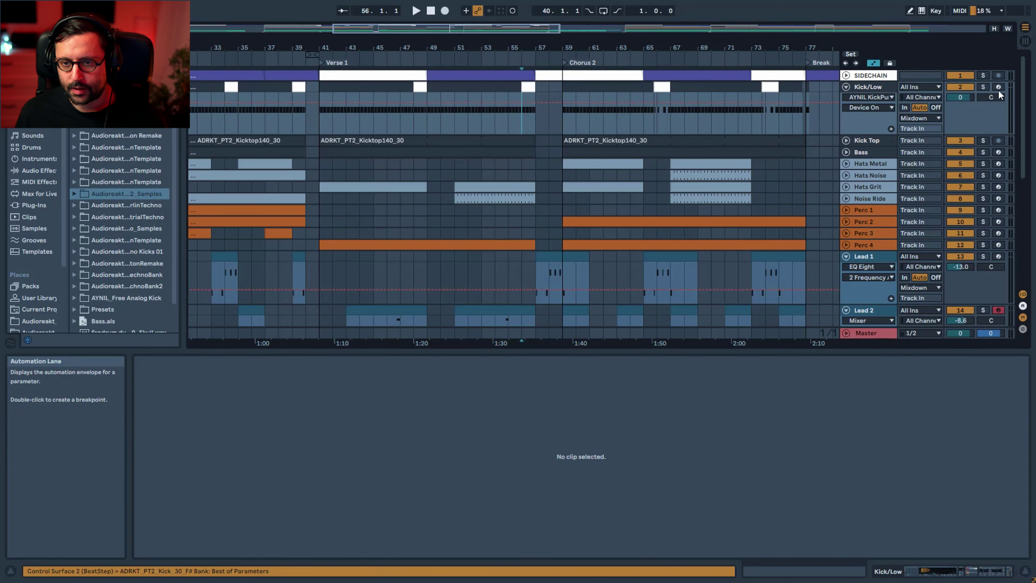
{"action": "left_click", "coordinate": [983, 86]}
{"action": "key", "text": "space"}
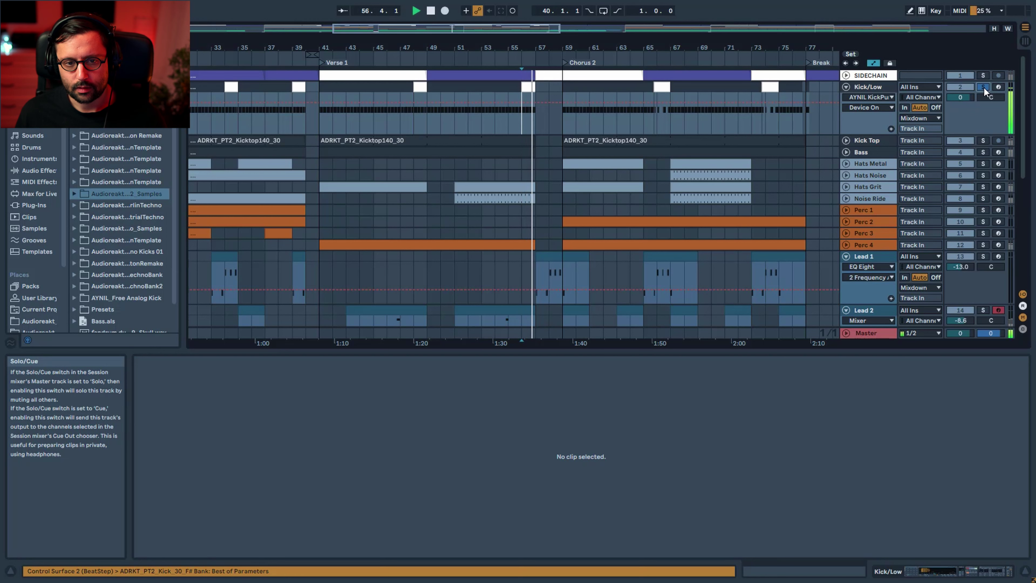
{"action": "left_click", "coordinate": [983, 87]}
{"action": "scroll", "coordinate": [842, 211], "scroll_direction": "down", "scroll_amount": 3}
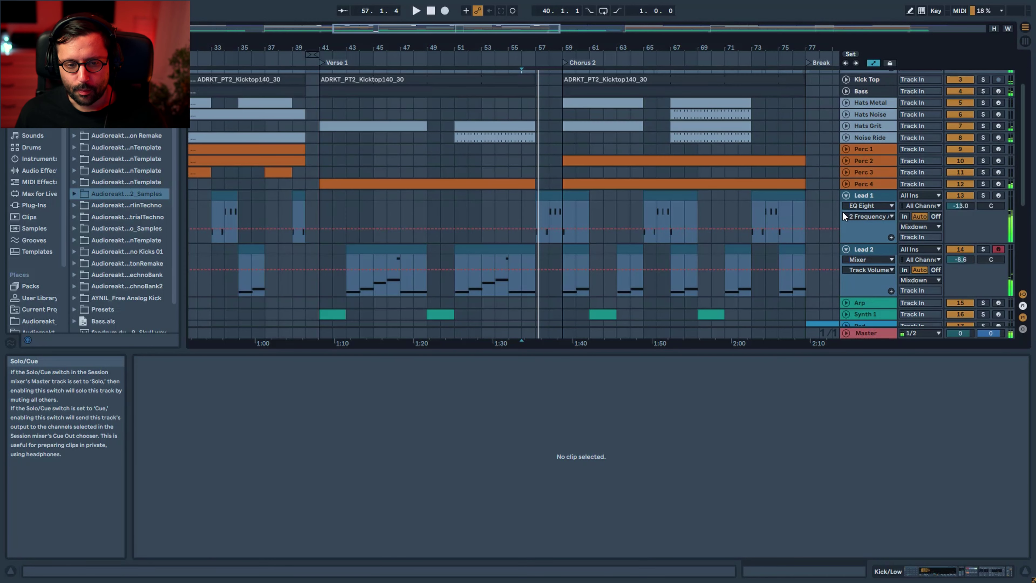
{"action": "scroll", "coordinate": [568, 185], "scroll_direction": "down", "scroll_amount": 2}
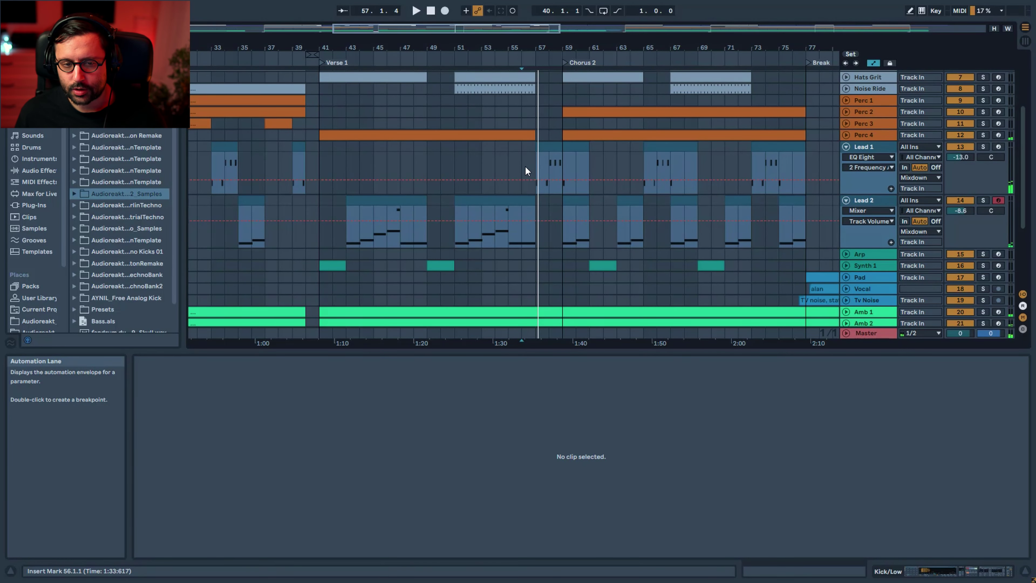
{"action": "scroll", "coordinate": [516, 165], "scroll_direction": "up", "scroll_amount": 5}
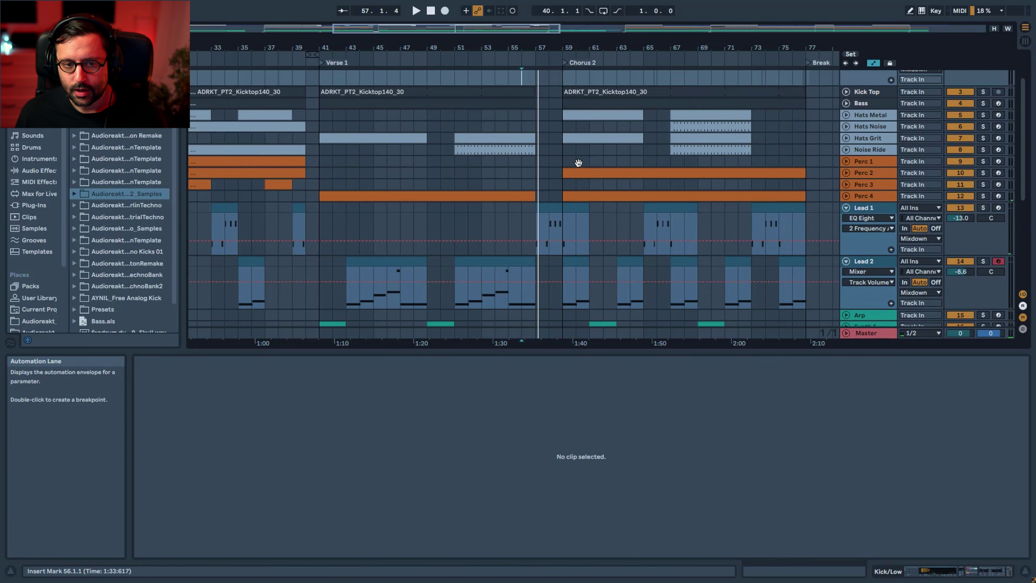
Step: Play the full mix from bar 55 through Chorus 2 to bar 72, unfolding Synth 1 to follow its clips
{"action": "left_click", "coordinate": [509, 262]}
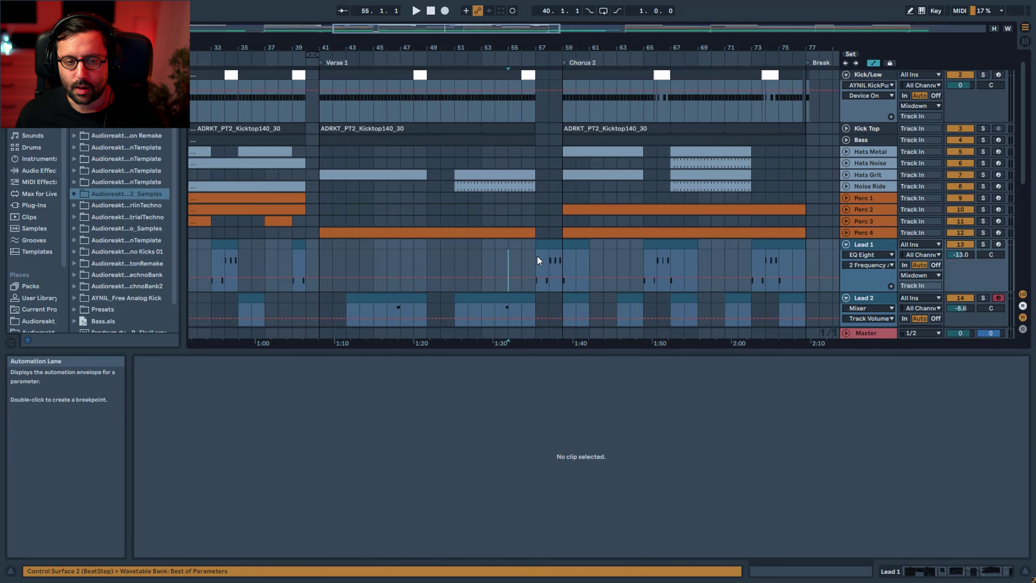
{"action": "key", "text": "space"}
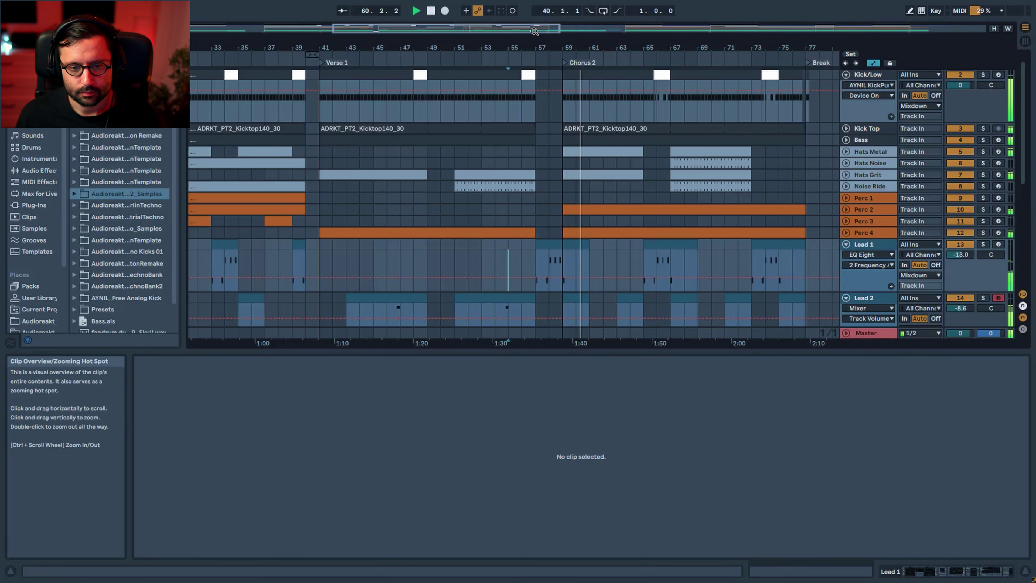
{"action": "left_click", "coordinate": [572, 29]}
{"action": "scroll", "coordinate": [583, 184], "scroll_direction": "down", "scroll_amount": 5}
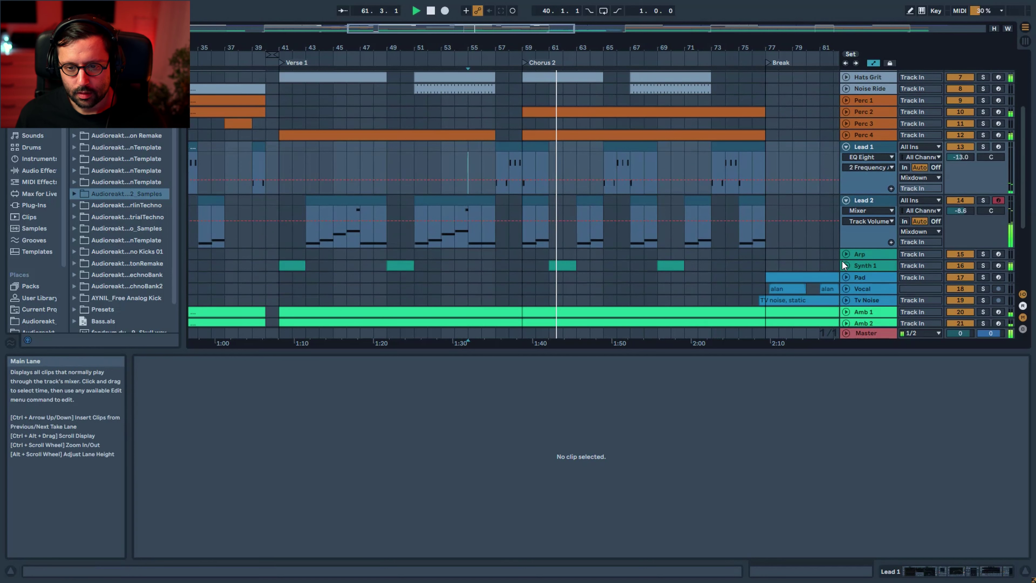
{"action": "left_click", "coordinate": [842, 262]}
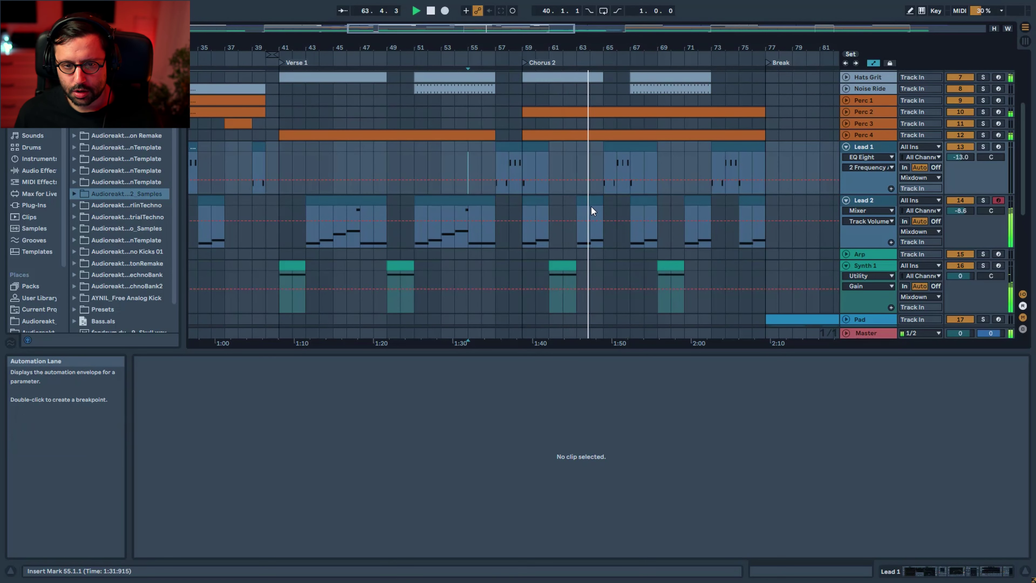
{"action": "scroll", "coordinate": [621, 222], "scroll_direction": "up", "scroll_amount": 1}
{"action": "scroll", "coordinate": [621, 223], "scroll_direction": "up", "scroll_amount": 4}
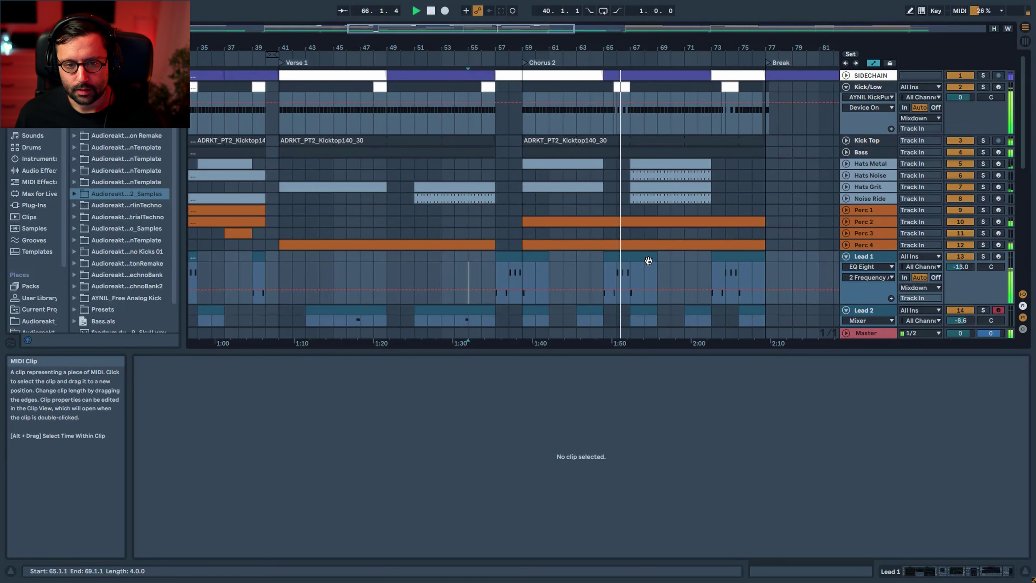
{"action": "scroll", "coordinate": [658, 254], "scroll_direction": "down", "scroll_amount": 3}
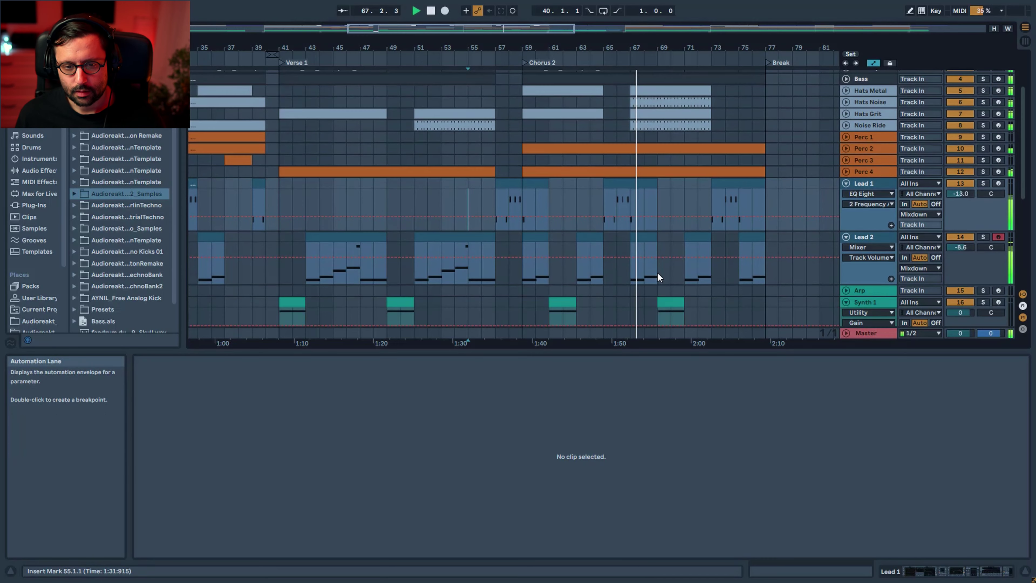
{"action": "scroll", "coordinate": [653, 245], "scroll_direction": "down", "scroll_amount": 1}
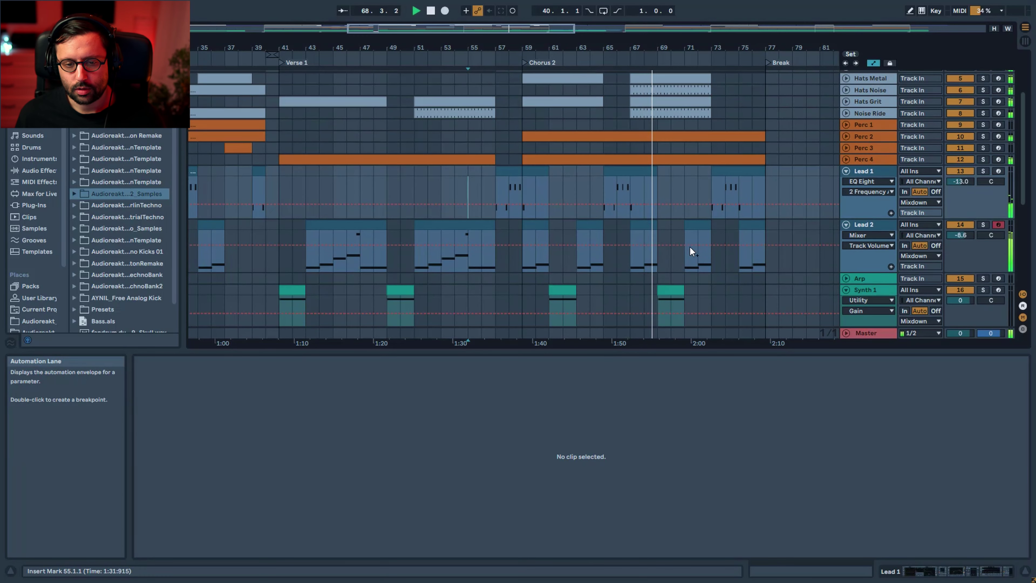
{"action": "scroll", "coordinate": [783, 274], "scroll_direction": "up", "scroll_amount": 3}
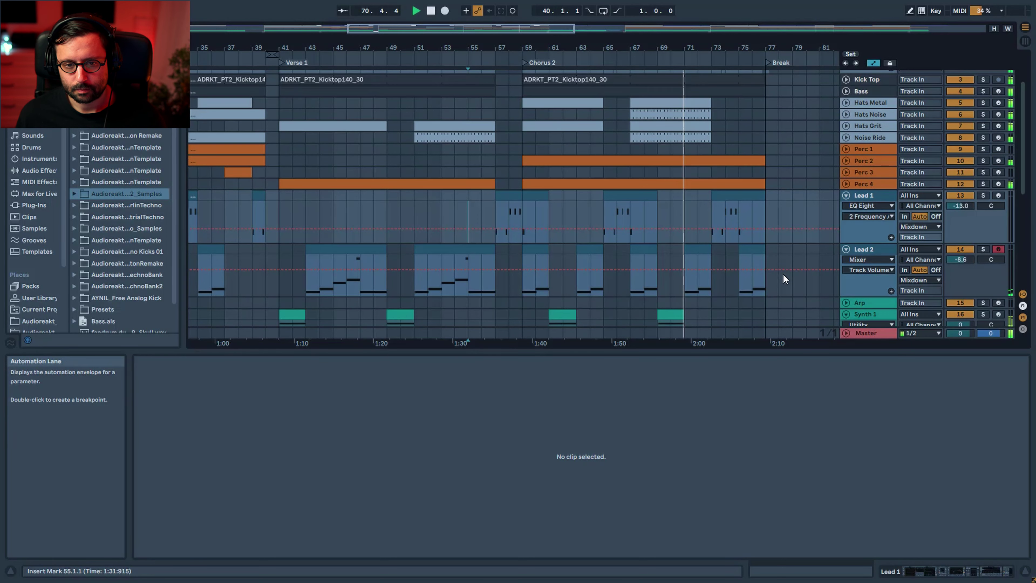
{"action": "scroll", "coordinate": [783, 274], "scroll_direction": "up", "scroll_amount": 3}
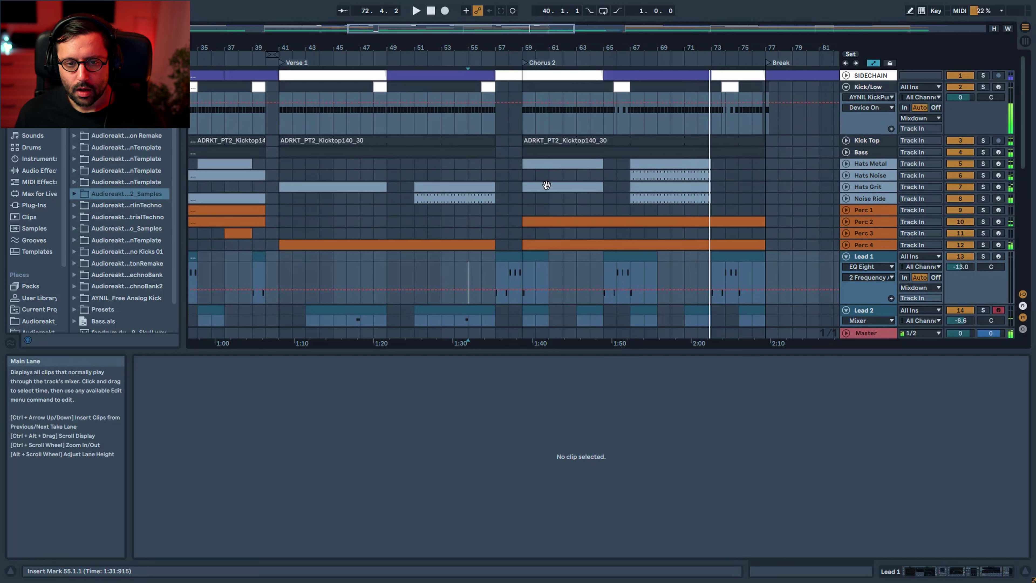
Step: Play the full mix from bar 64 to bar 67 to hear the drum change in the middle of Chorus 2
{"action": "left_click", "coordinate": [591, 200]}
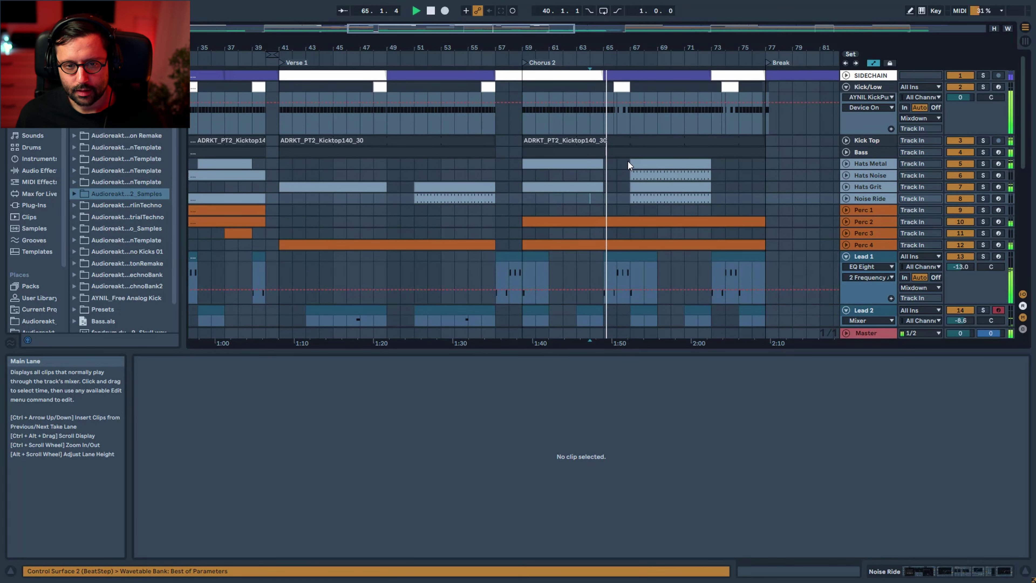
{"action": "scroll", "coordinate": [628, 161], "scroll_direction": "down", "scroll_amount": 3}
{"action": "scroll", "coordinate": [653, 198], "scroll_direction": "up", "scroll_amount": 3}
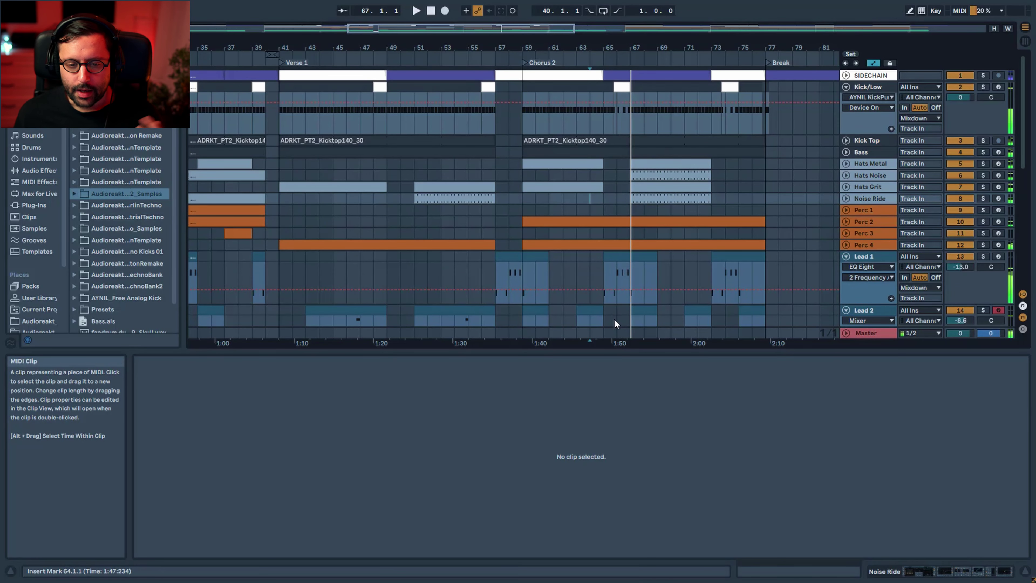
Step: Inspect the Lead 1 clip at bar 65, solo Kick/Low, and play the kick pattern from bar 65
{"action": "left_click", "coordinate": [620, 260]}
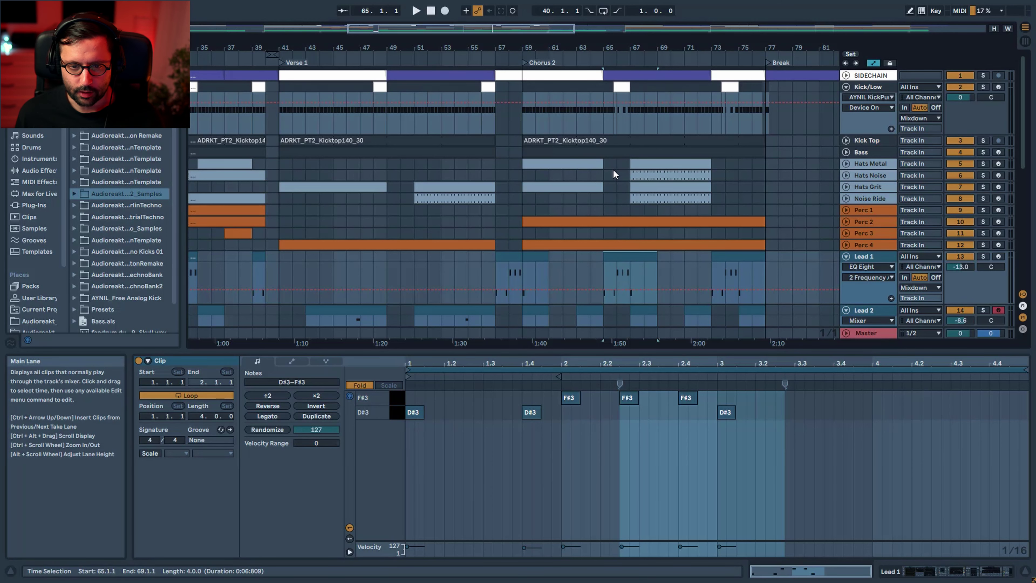
{"action": "left_click", "coordinate": [605, 124]}
{"action": "left_click", "coordinate": [980, 89]}
{"action": "key", "text": "space"}
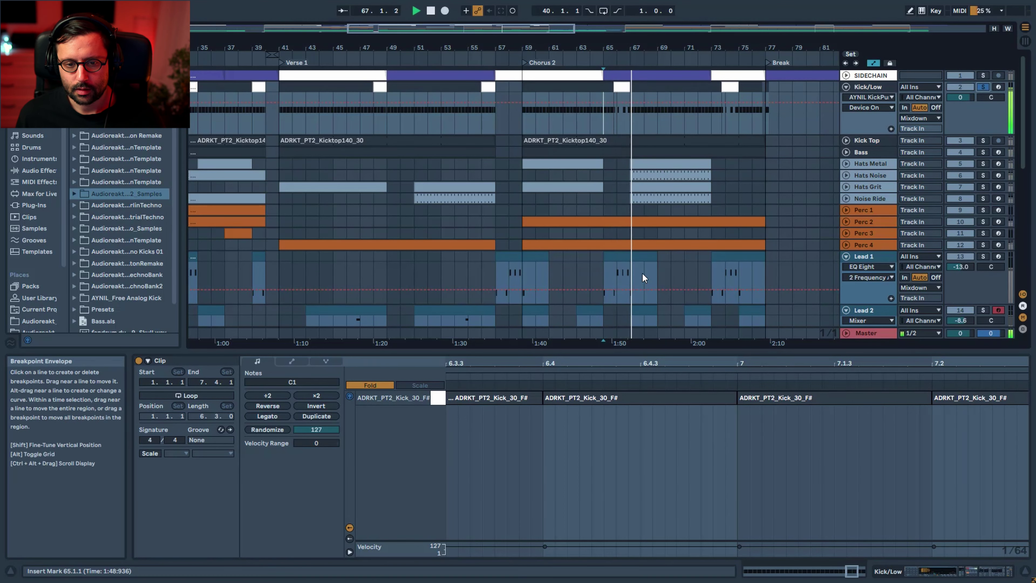
Step: Open the bar 65 Lead 1 clip together with the Kick/Low clip above it to compare their notes
{"action": "left_click", "coordinate": [635, 256]}
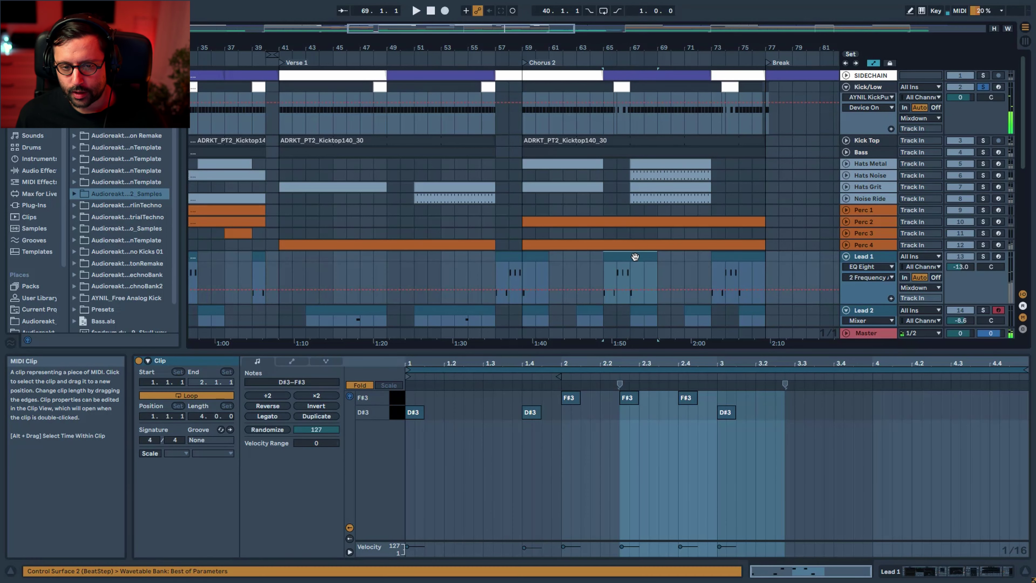
{"action": "left_click", "coordinate": [622, 86], "text": "shift"}
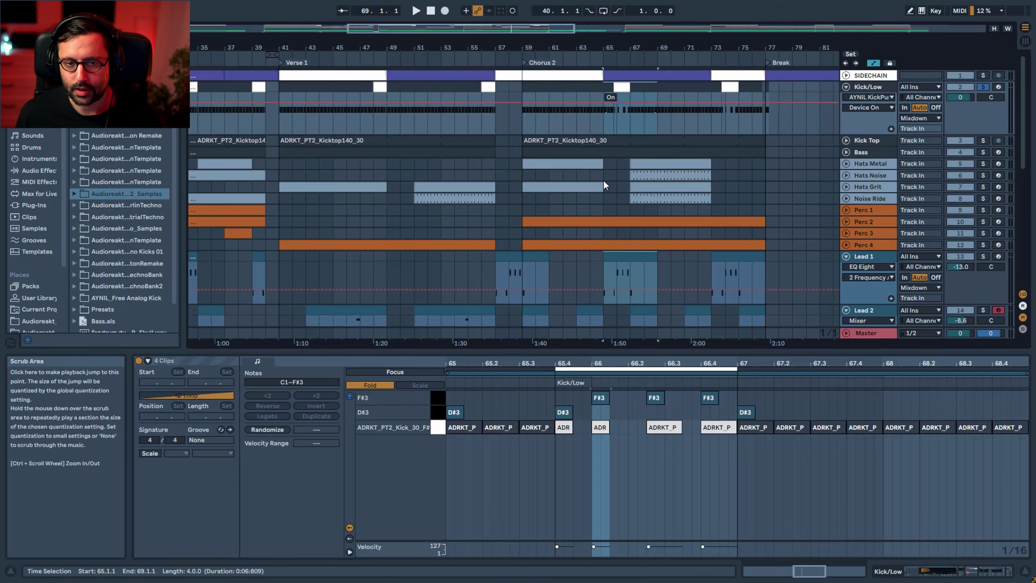
{"action": "scroll", "coordinate": [663, 239], "scroll_direction": "down", "scroll_amount": 2}
{"action": "scroll", "coordinate": [663, 242], "scroll_direction": "down", "scroll_amount": 2}
{"action": "scroll", "coordinate": [629, 177], "scroll_direction": "up", "scroll_amount": 4}
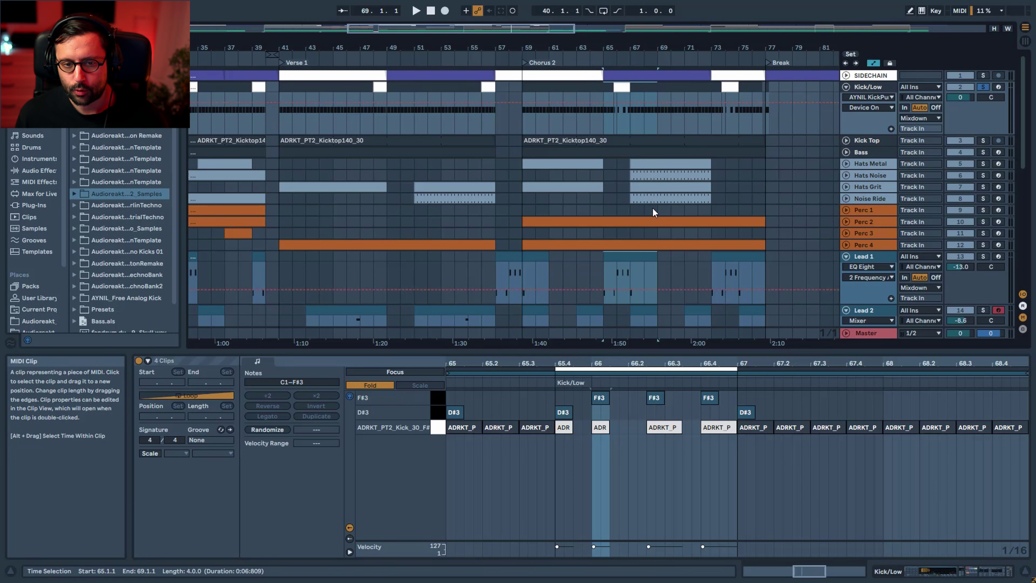
Step: Try moving the four hats and ride clips from bar 67 to bar 65 in Chorus 2
{"action": "left_click", "coordinate": [665, 165]}
{"action": "left_click_drag", "start_coordinate": [658, 165], "coordinate": [633, 176]}
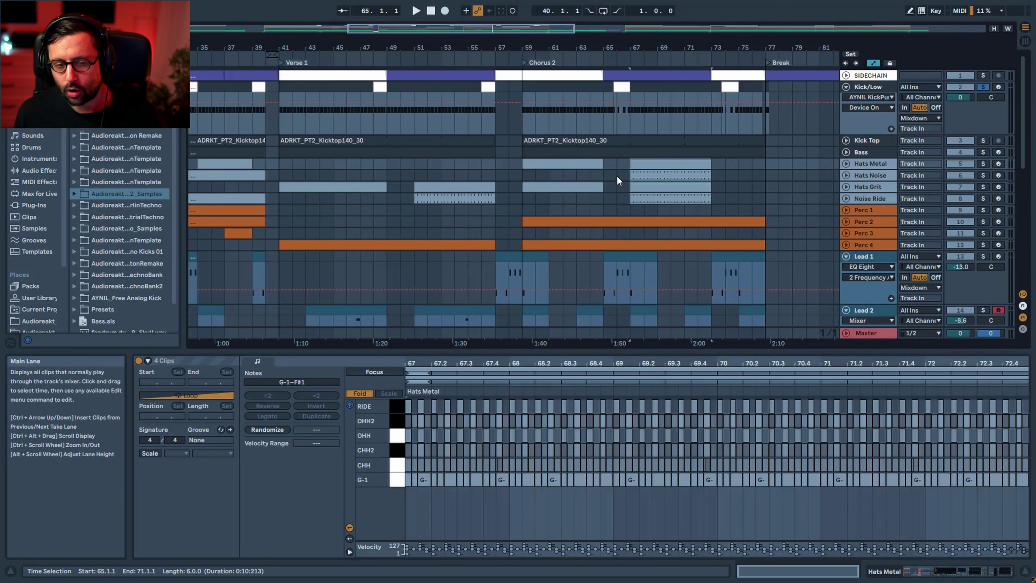
{"action": "left_click", "coordinate": [617, 195]}
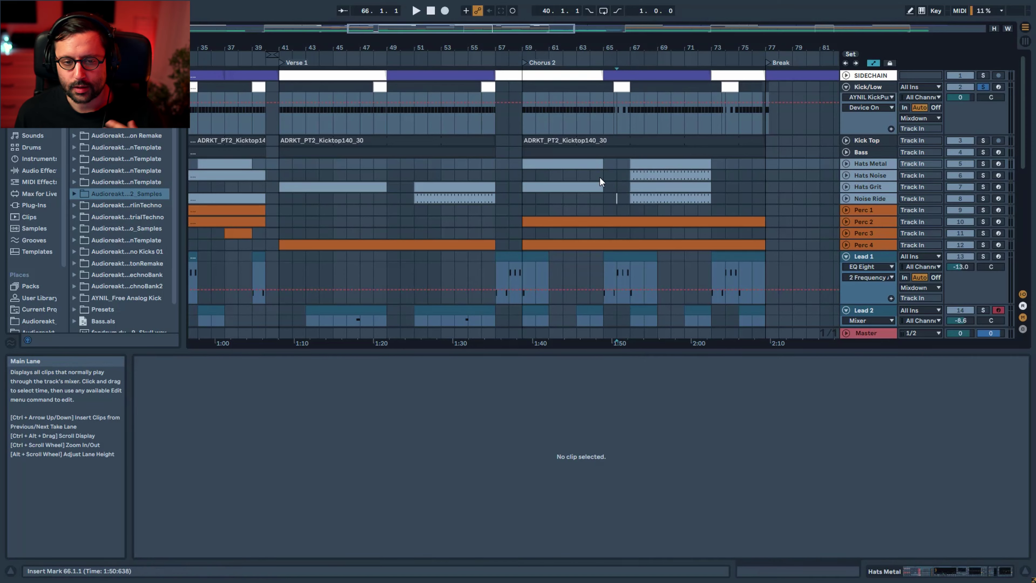
Step: Review the rest of Chorus 2 up to the Break and open the Kick/Low clip at bar 73.4 to examine its notes
{"action": "scroll", "coordinate": [599, 177], "scroll_direction": "right", "scroll_amount": 3}
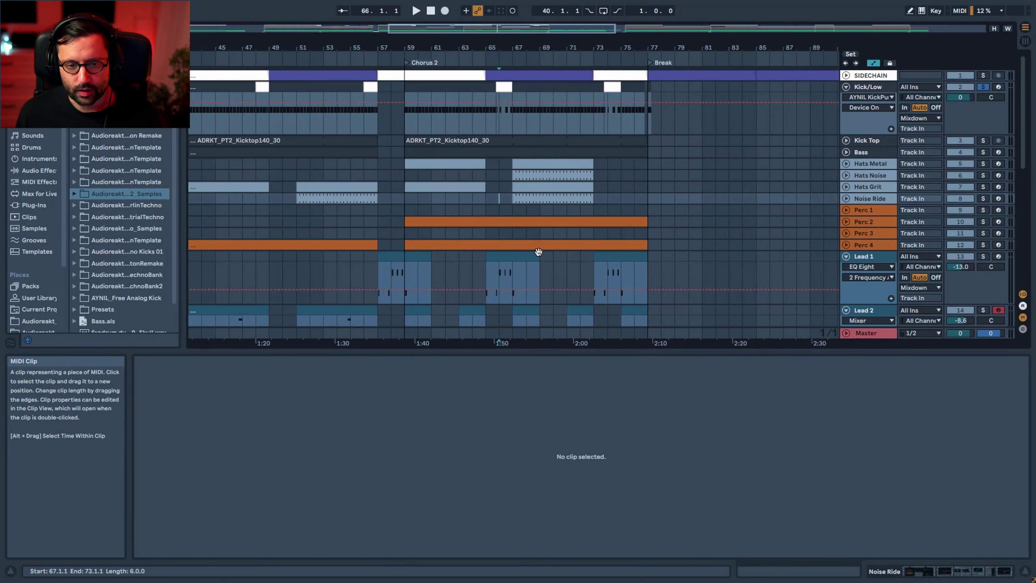
{"action": "scroll", "coordinate": [575, 239], "scroll_direction": "down", "scroll_amount": 3}
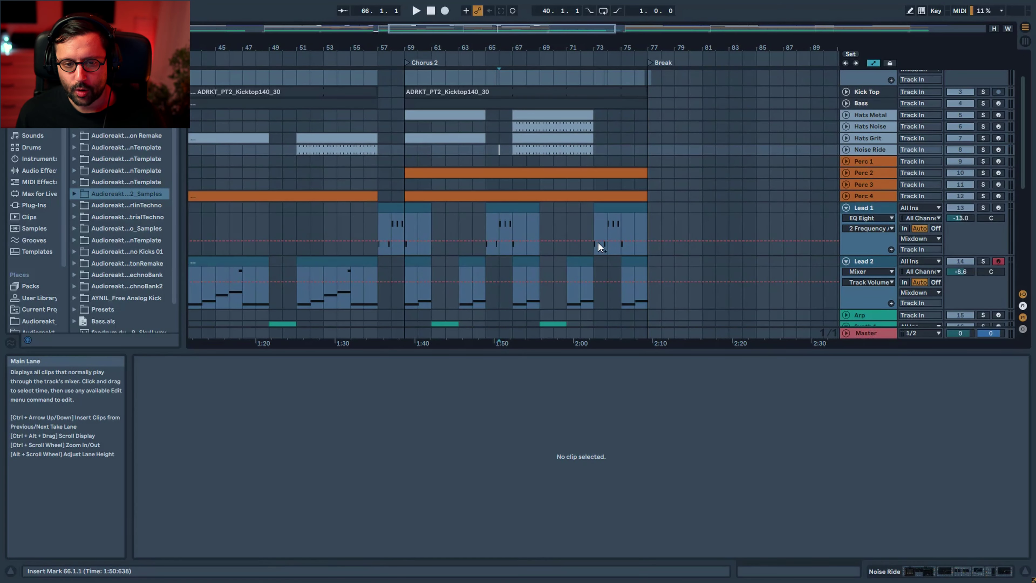
{"action": "scroll", "coordinate": [519, 256], "scroll_direction": "down", "scroll_amount": 2}
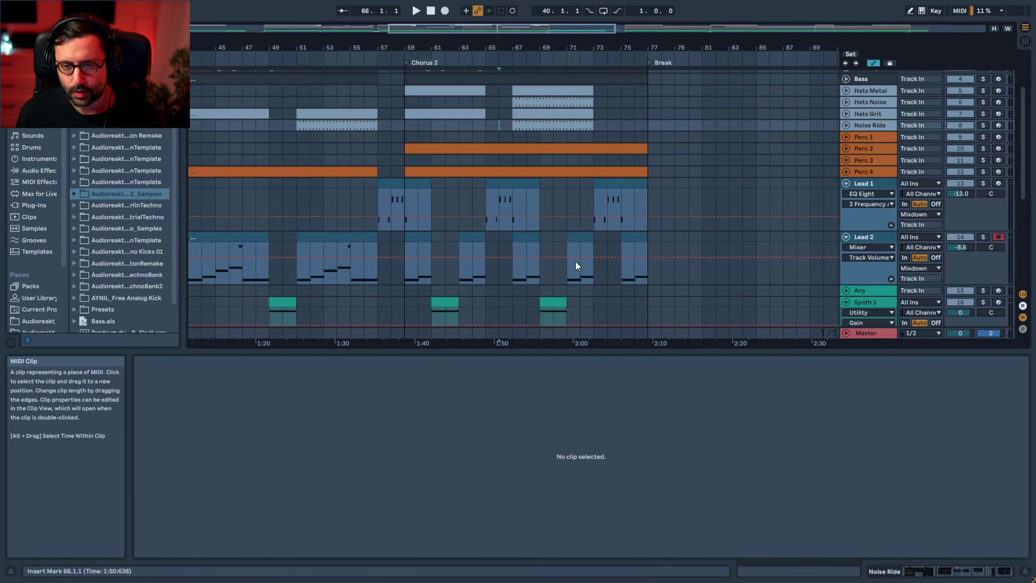
{"action": "scroll", "coordinate": [620, 183], "scroll_direction": "up", "scroll_amount": 4}
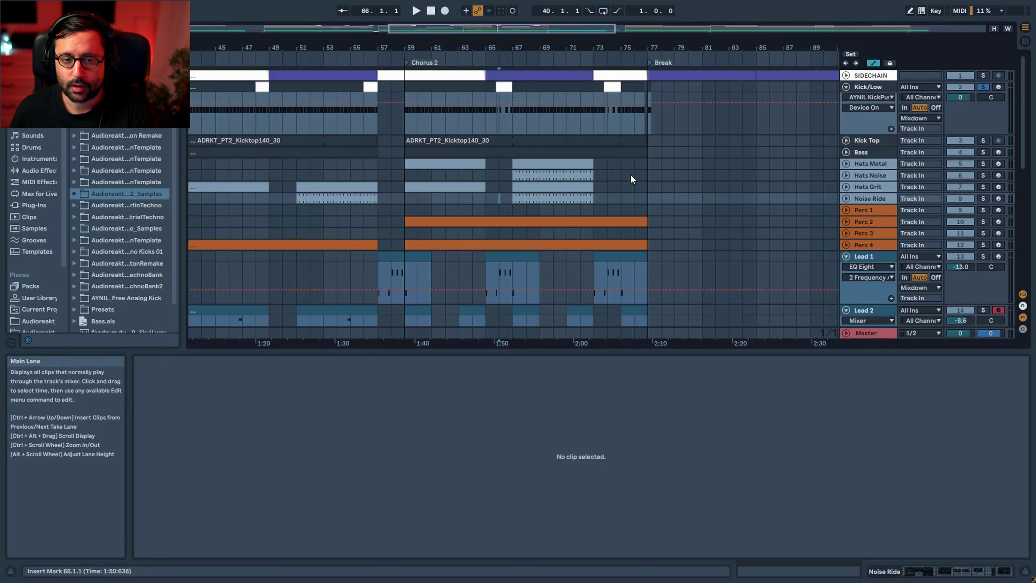
{"action": "scroll", "coordinate": [631, 256], "scroll_direction": "down", "scroll_amount": 1}
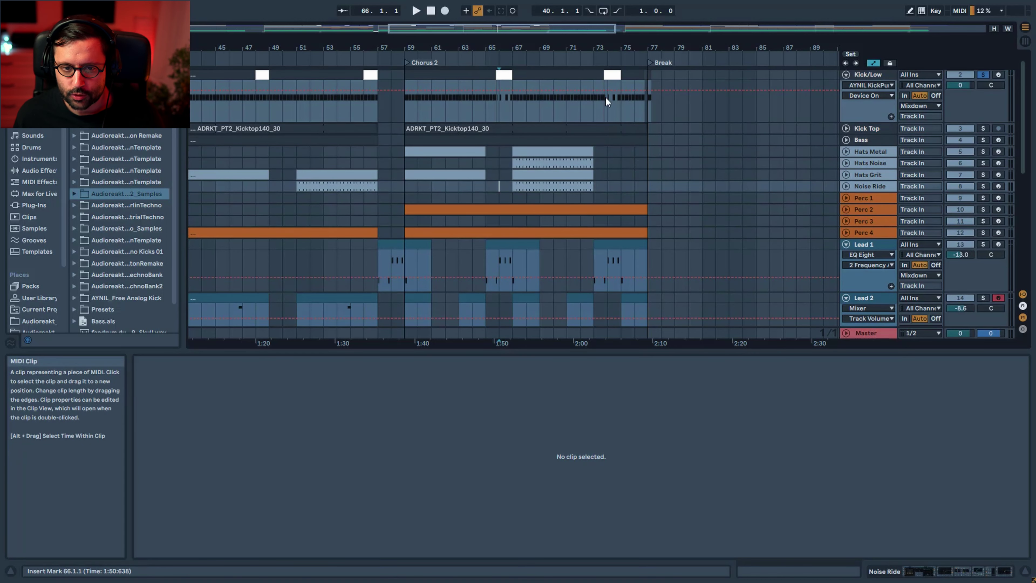
{"action": "left_click", "coordinate": [614, 75]}
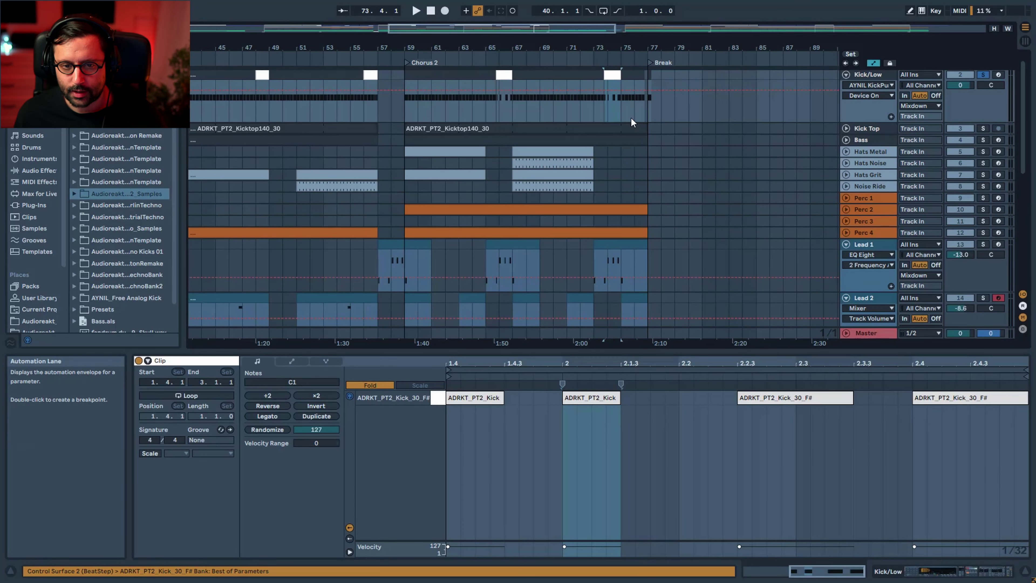
{"action": "scroll", "coordinate": [630, 116], "scroll_direction": "down", "scroll_amount": 3}
{"action": "scroll", "coordinate": [631, 133], "scroll_direction": "up", "scroll_amount": 2}
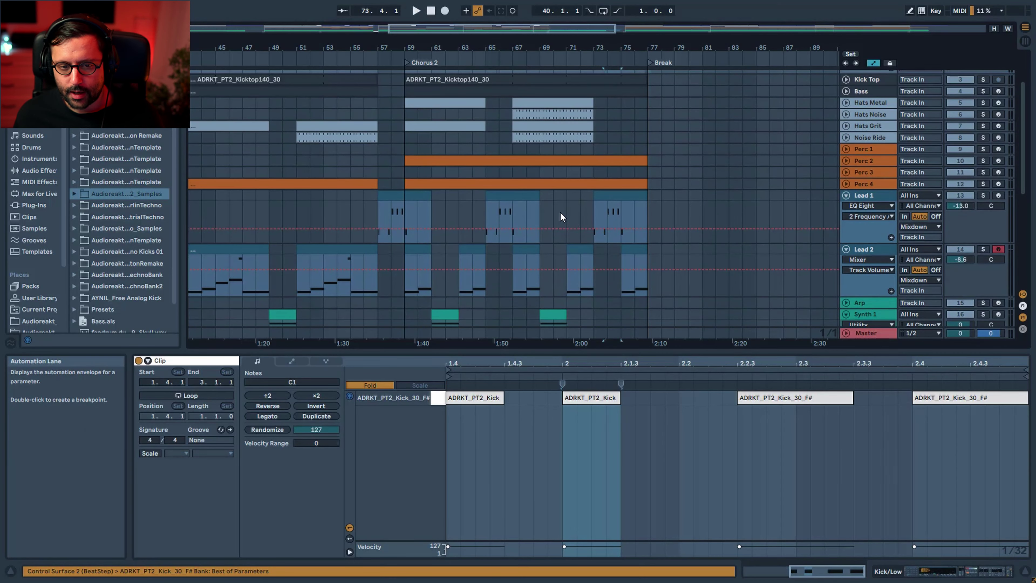
Step: Play the last part of Chorus 2 from bar 69 with all tracks audible
{"action": "left_click", "coordinate": [544, 213]}
{"action": "key", "text": "space"}
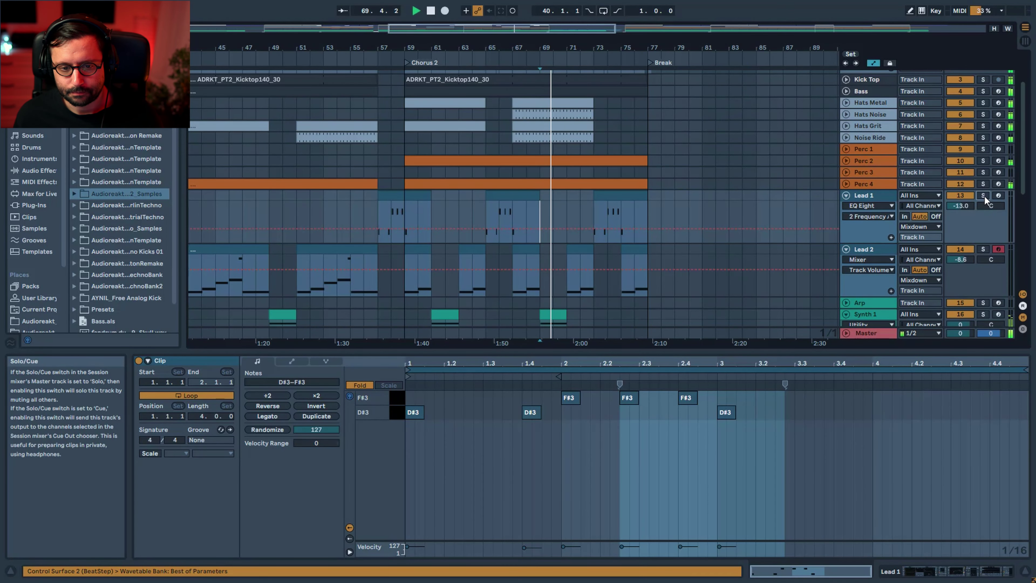
{"action": "scroll", "coordinate": [711, 225], "scroll_direction": "up", "scroll_amount": 2}
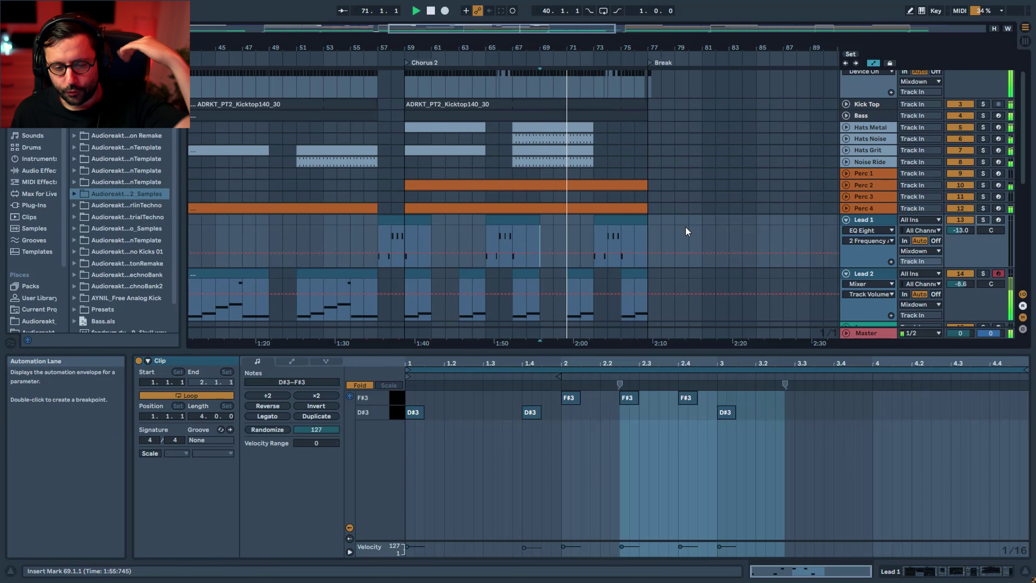
Step: Play the last bars of Chorus 2 into the Break, examine the clips across all tracks, and stop playback
{"action": "scroll", "coordinate": [573, 209], "scroll_direction": "up", "scroll_amount": 3}
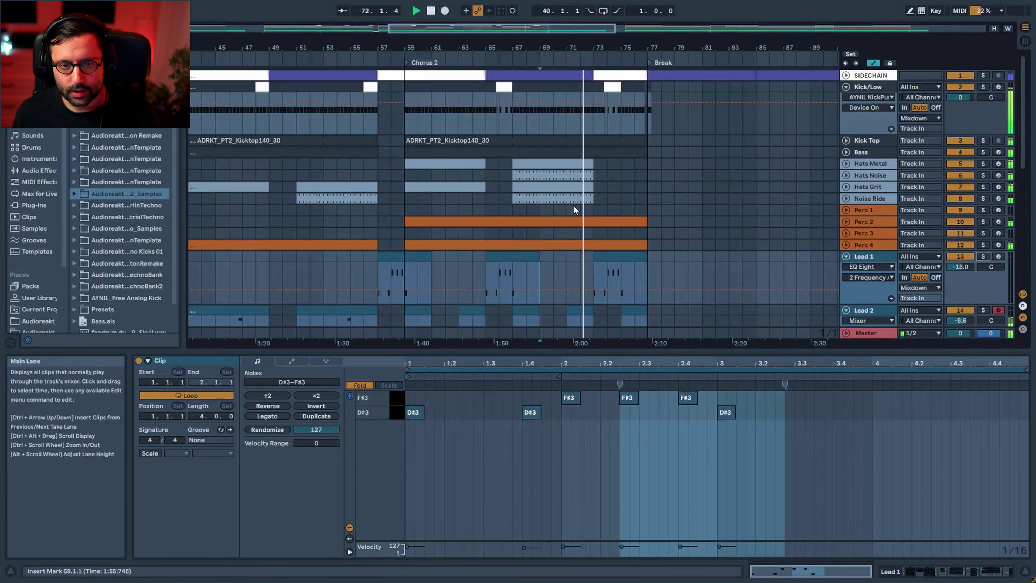
{"action": "scroll", "coordinate": [579, 221], "scroll_direction": "down", "scroll_amount": 12}
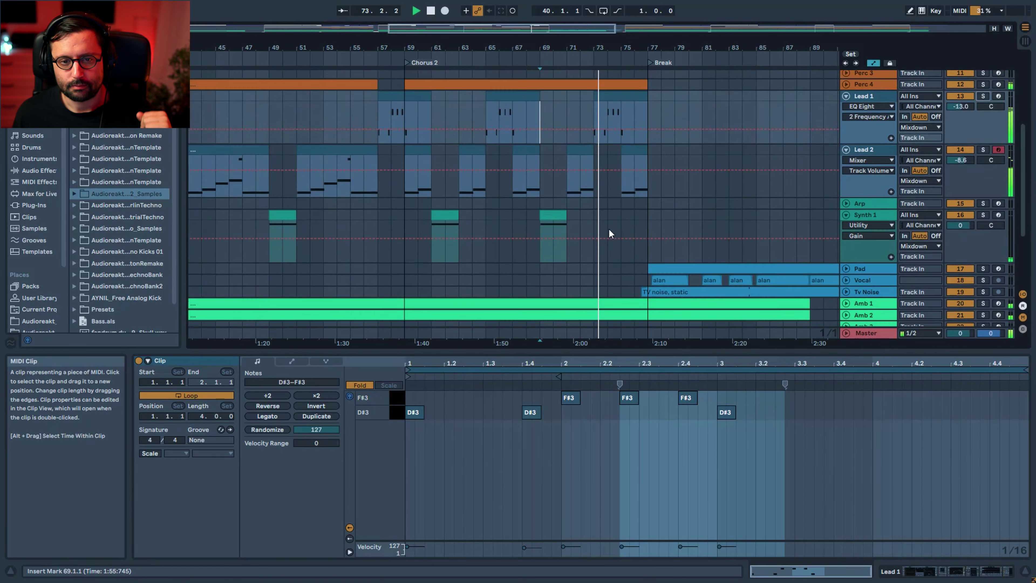
{"action": "scroll", "coordinate": [609, 230], "scroll_direction": "up", "scroll_amount": 6}
{"action": "scroll", "coordinate": [621, 213], "scroll_direction": "up", "scroll_amount": 5}
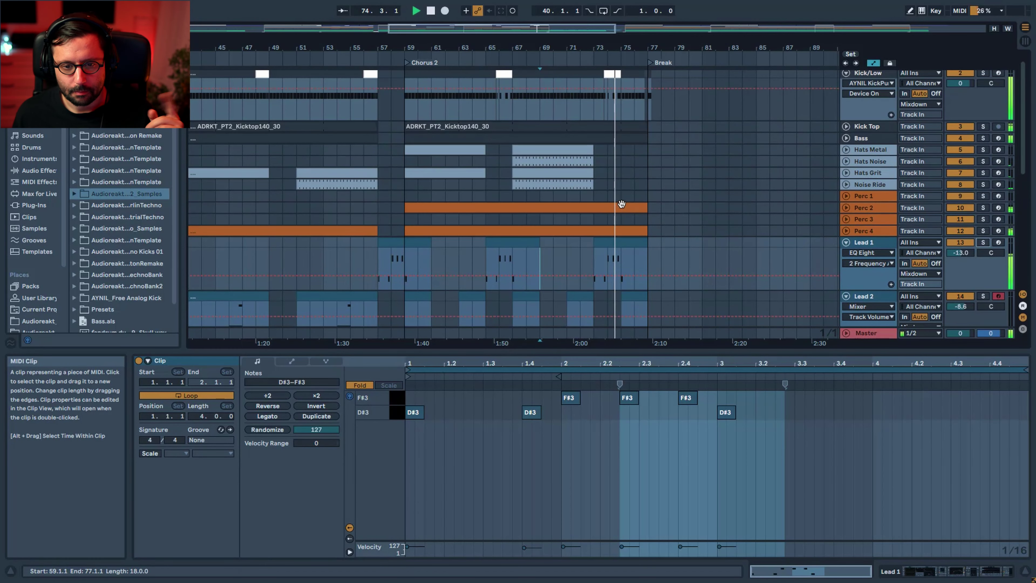
{"action": "scroll", "coordinate": [621, 204], "scroll_direction": "up", "scroll_amount": 1}
{"action": "scroll", "coordinate": [668, 204], "scroll_direction": "down", "scroll_amount": 3}
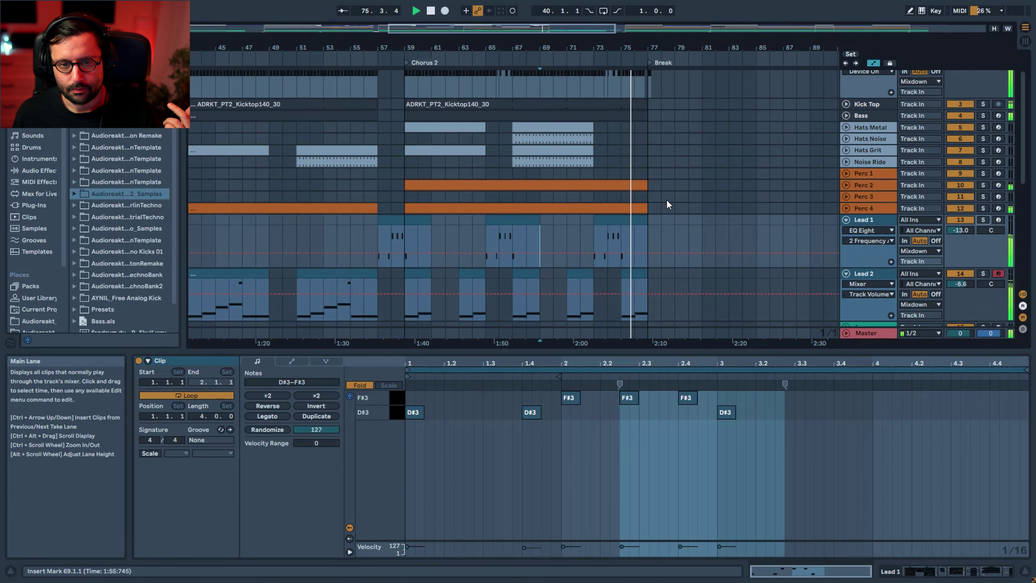
{"action": "scroll", "coordinate": [666, 198], "scroll_direction": "down", "scroll_amount": 15}
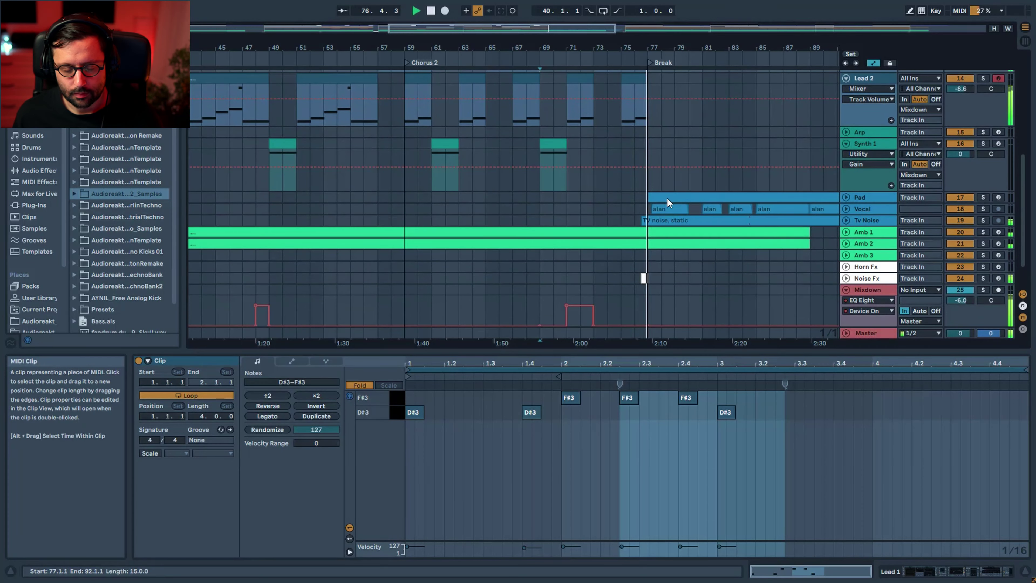
{"action": "scroll", "coordinate": [667, 200], "scroll_direction": "up", "scroll_amount": 18}
{"action": "key", "text": "space"}
Step: Fold the Lead 1, Kick/Low, Lead 2 and Synth 1 tracks
{"action": "left_click", "coordinate": [846, 256]}
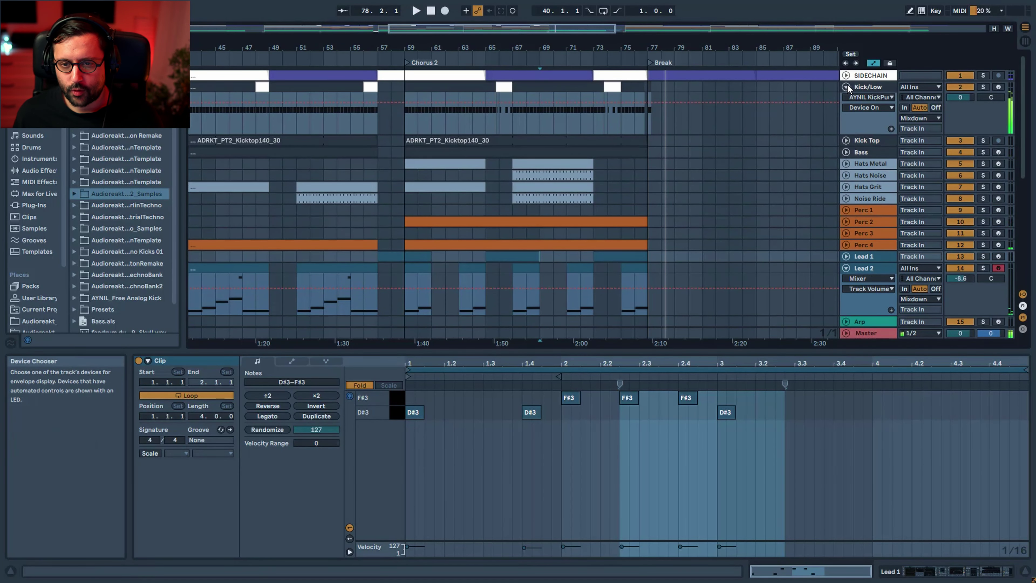
{"action": "left_click", "coordinate": [845, 87]}
{"action": "left_click", "coordinate": [846, 225]}
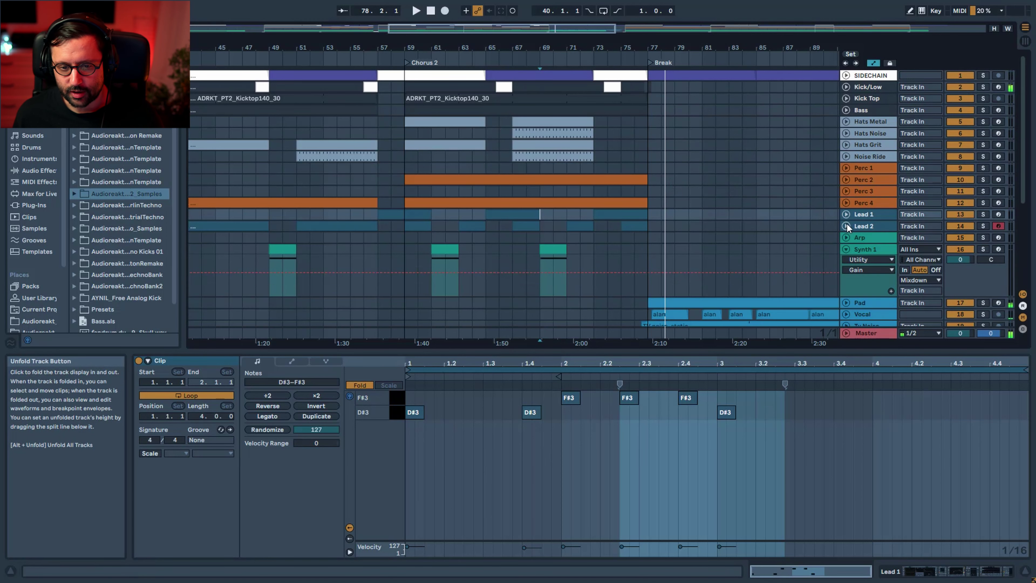
{"action": "left_click", "coordinate": [845, 249]}
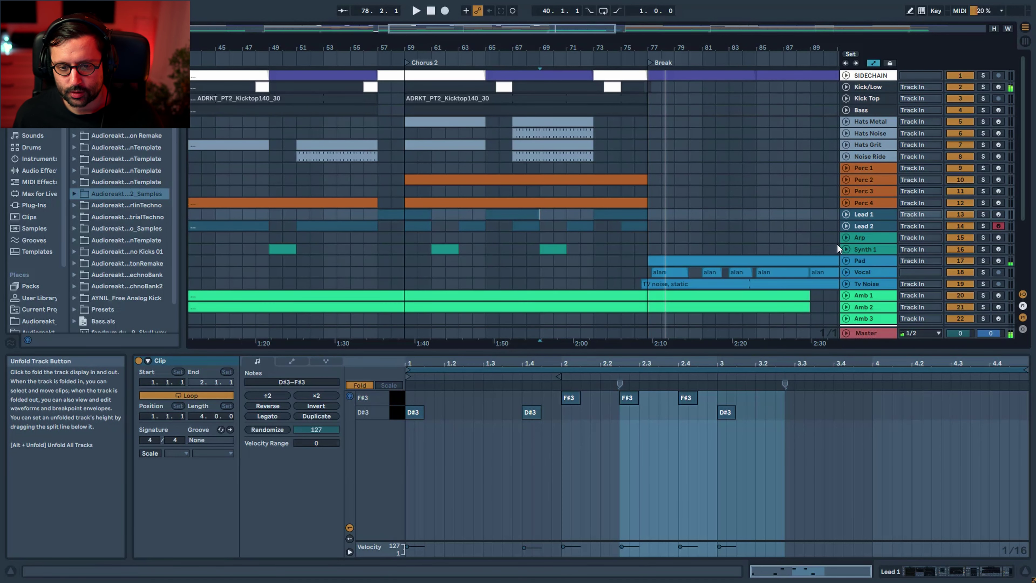
Step: Solo the Noise Fx track and play its short clip just before the Break
{"action": "scroll", "coordinate": [832, 240], "scroll_direction": "down", "scroll_amount": 3}
{"action": "left_click", "coordinate": [862, 270]}
{"action": "scroll", "coordinate": [862, 271], "scroll_direction": "up", "scroll_amount": 3}
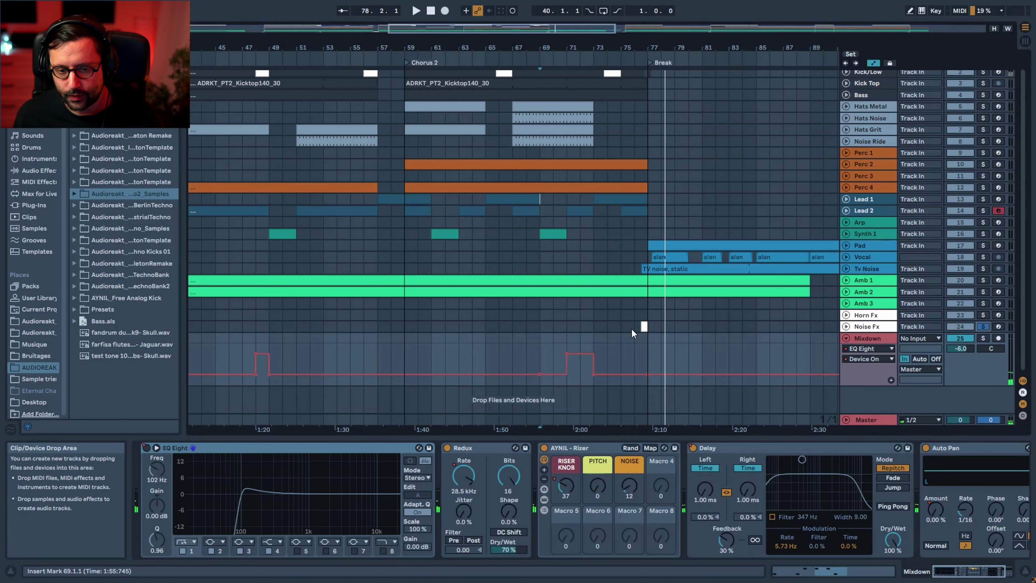
{"action": "left_click", "coordinate": [643, 327]}
{"action": "key", "text": "space"}
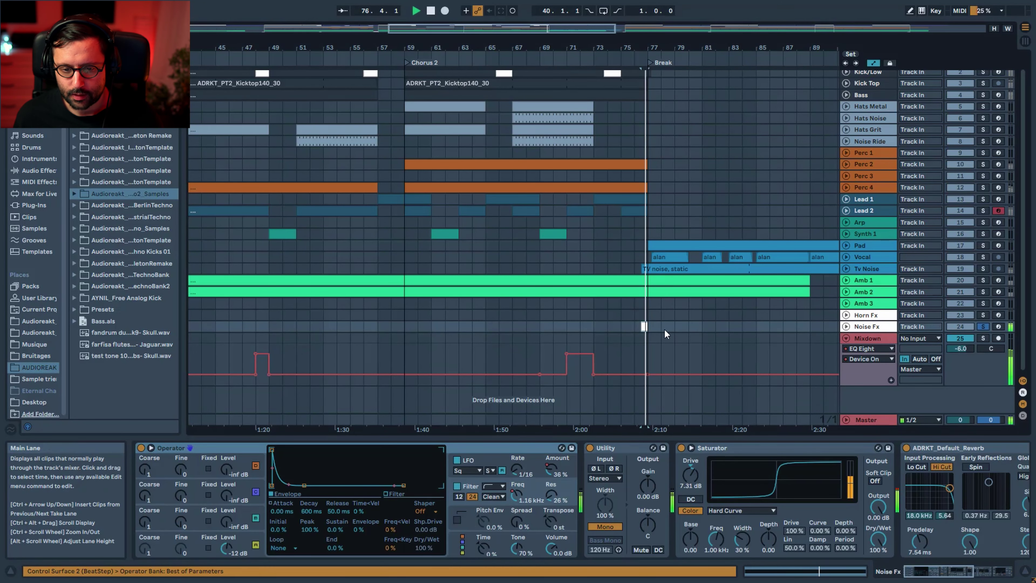
{"action": "key", "text": "space"}
Step: Replay the soloed Noise Fx clip with the Mixdown track's effect chain open, switching its Auto Pan off and on again
{"action": "left_click_drag", "start_coordinate": [540, 28], "coordinate": [534, 5]}
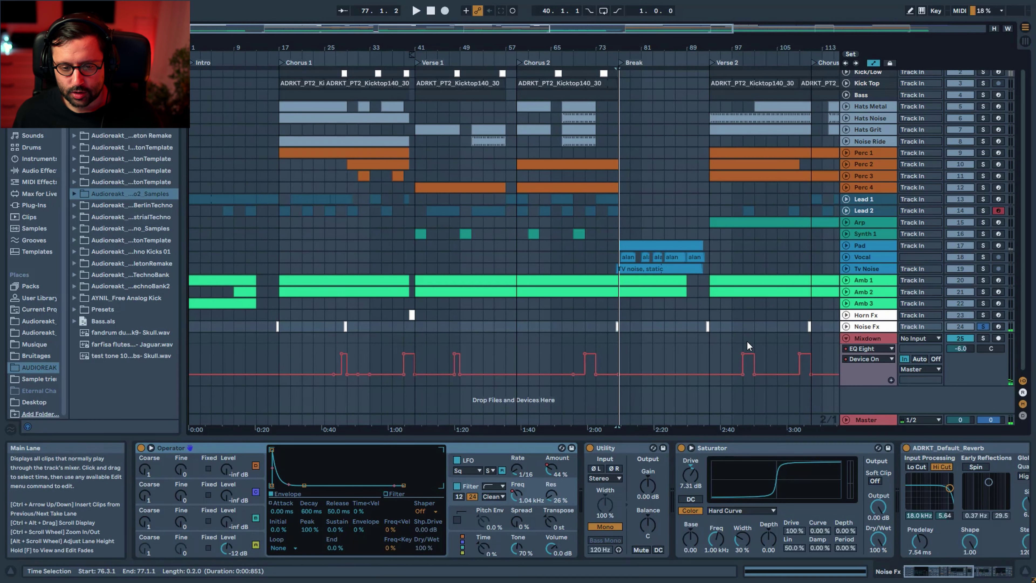
{"action": "left_click_drag", "start_coordinate": [589, 28], "coordinate": [555, 71]}
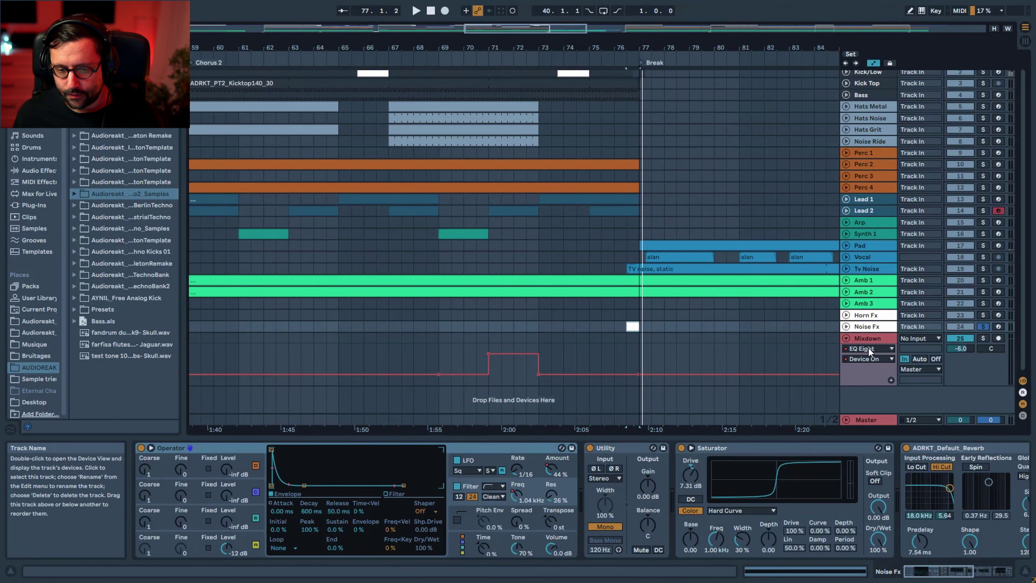
{"action": "key", "text": "space"}
{"action": "left_click_drag", "start_coordinate": [948, 572], "coordinate": [994, 567]}
{"action": "key", "text": "space"}
{"action": "left_click", "coordinate": [858, 365]}
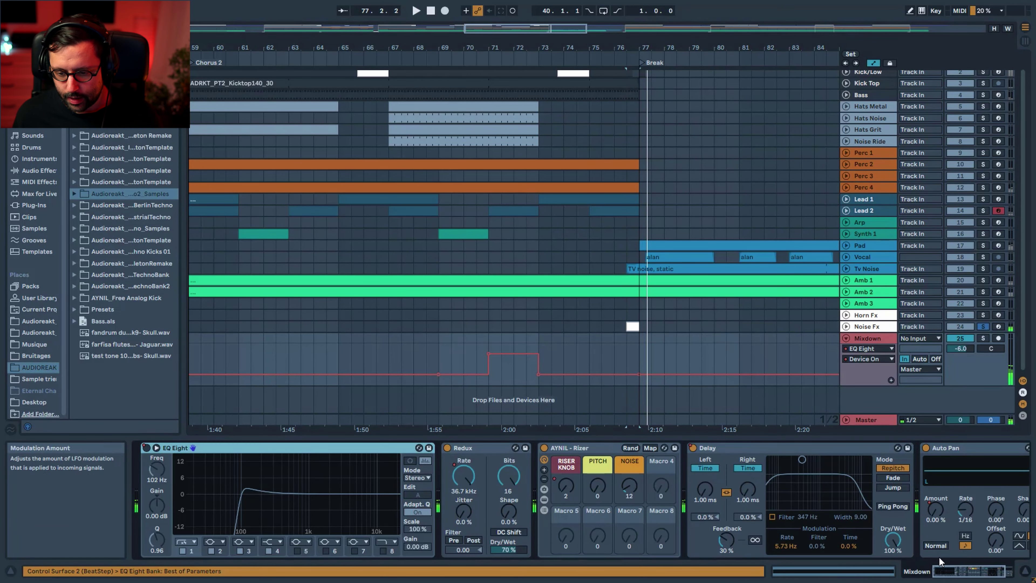
{"action": "left_click", "coordinate": [982, 570]}
{"action": "key", "text": "space"}
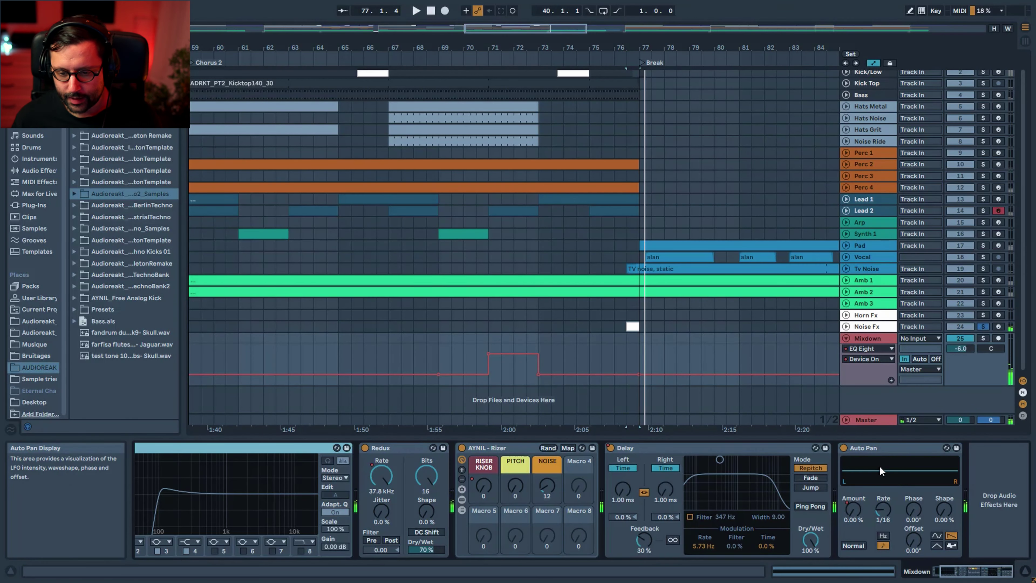
{"action": "left_click", "coordinate": [843, 448]}
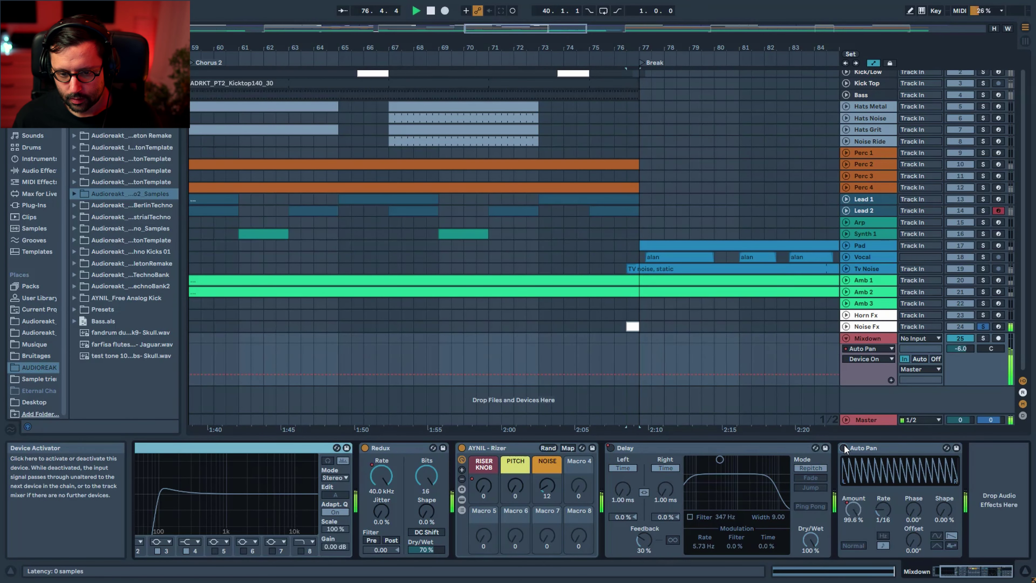
{"action": "left_click", "coordinate": [844, 447]}
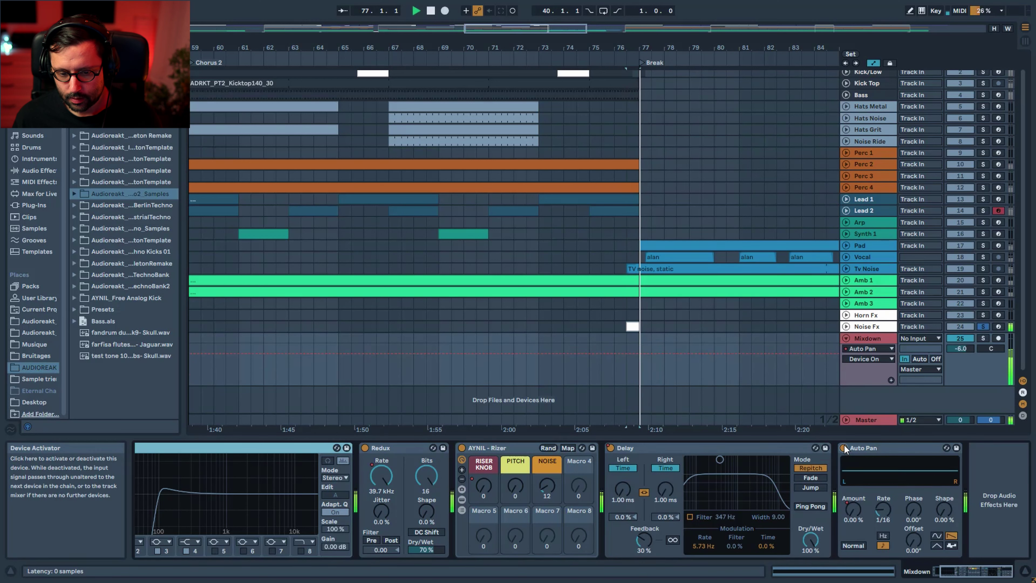
Step: Turn off the Noise Fx solo and play the transition into the Break from bar 75.3 with all tracks audible
{"action": "left_click", "coordinate": [982, 328]}
{"action": "left_click", "coordinate": [602, 338]}
{"action": "key", "text": "space"}
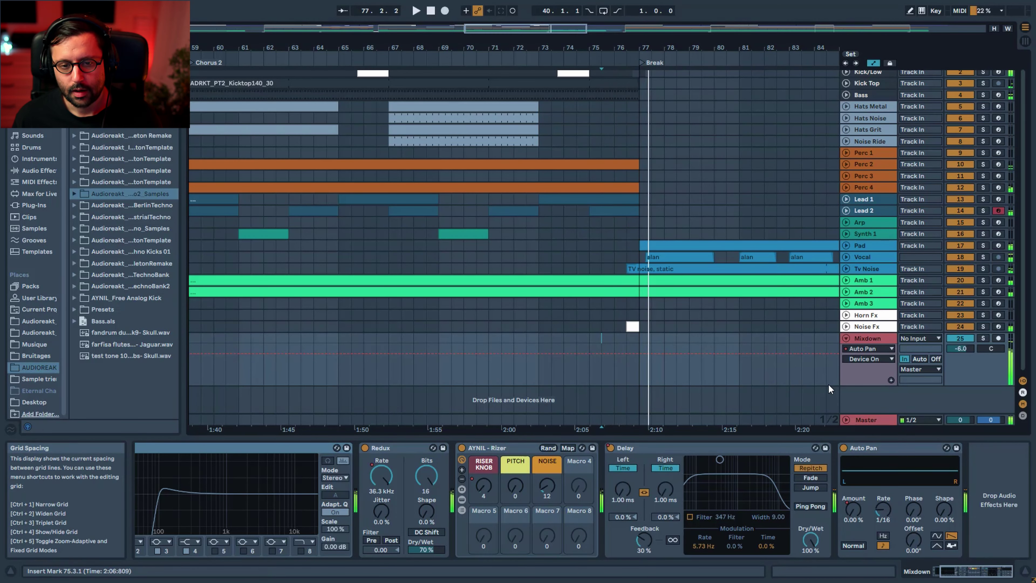
Step: Select the short Kick/Low clip at the start of the Break and examine the track's device chain up to its Reverb
{"action": "scroll", "coordinate": [693, 359], "scroll_direction": "up", "scroll_amount": 2}
{"action": "left_click", "coordinate": [641, 86]}
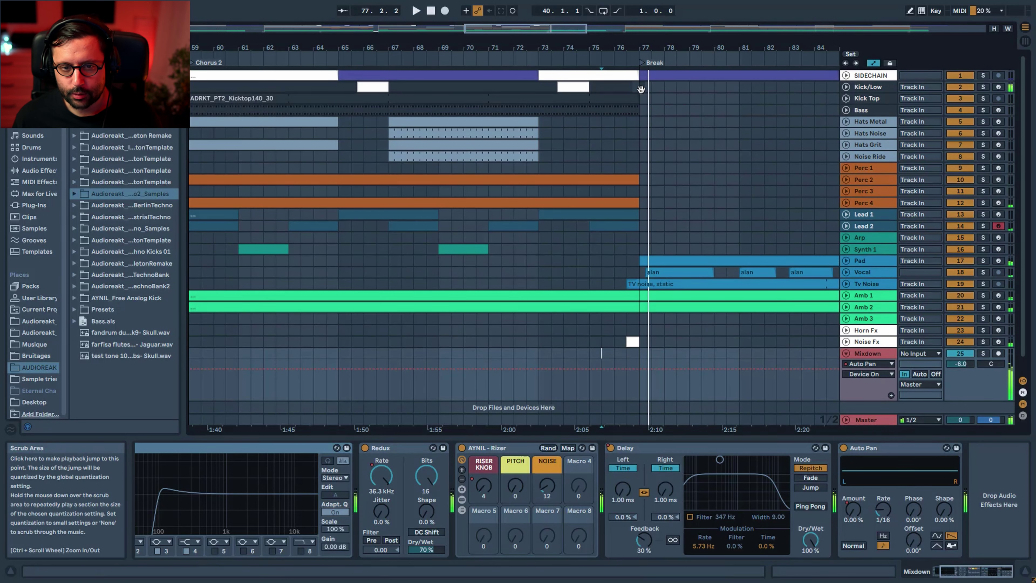
{"action": "left_click", "coordinate": [641, 86]}
{"action": "key", "text": "space"}
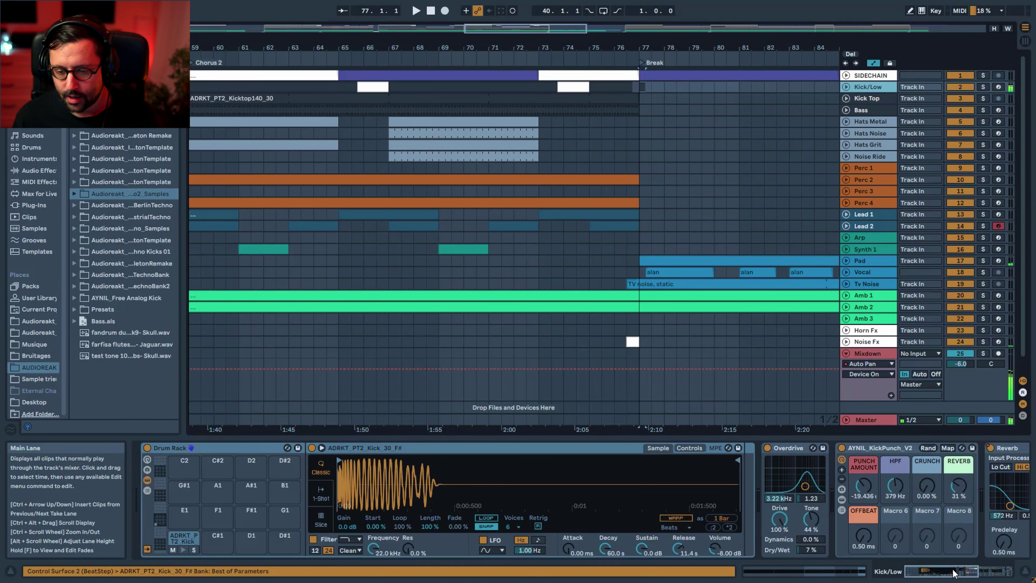
{"action": "left_click_drag", "start_coordinate": [953, 572], "coordinate": [985, 573]}
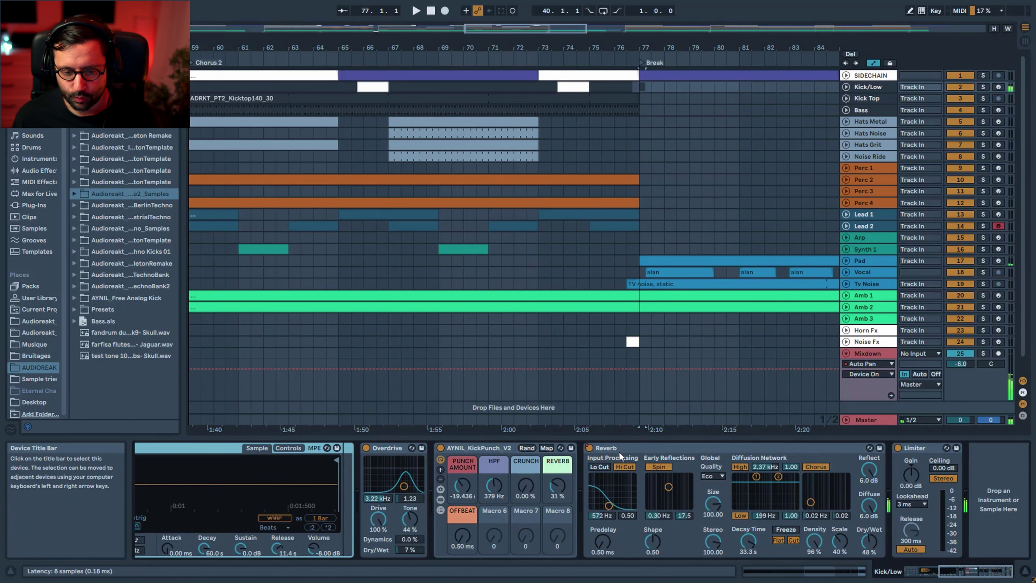
Step: Try removing the Reverb from the Kick/Low track and play the soloed kick at bar 77 without it
{"action": "left_click", "coordinate": [612, 448]}
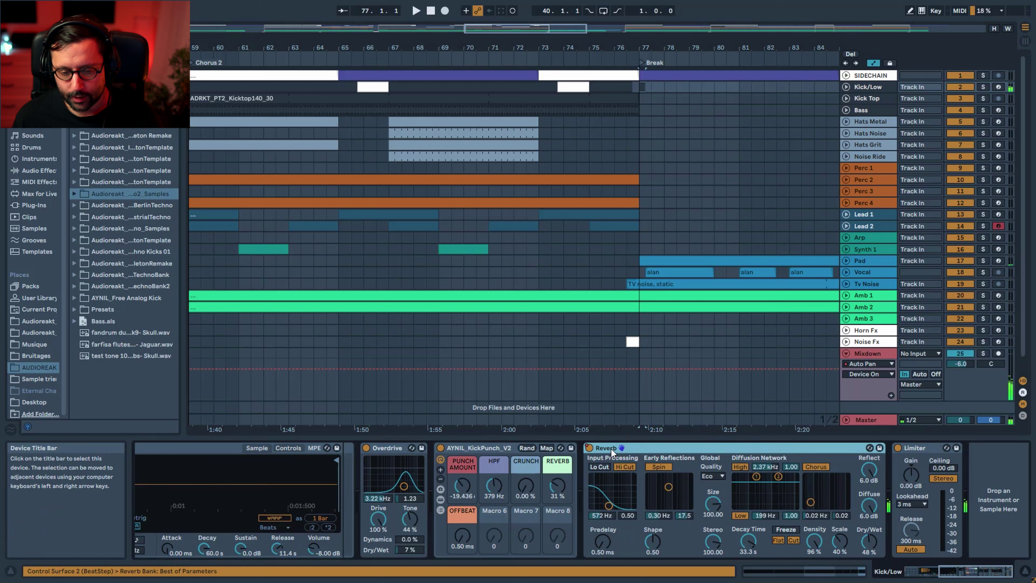
{"action": "key", "text": "Delete"}
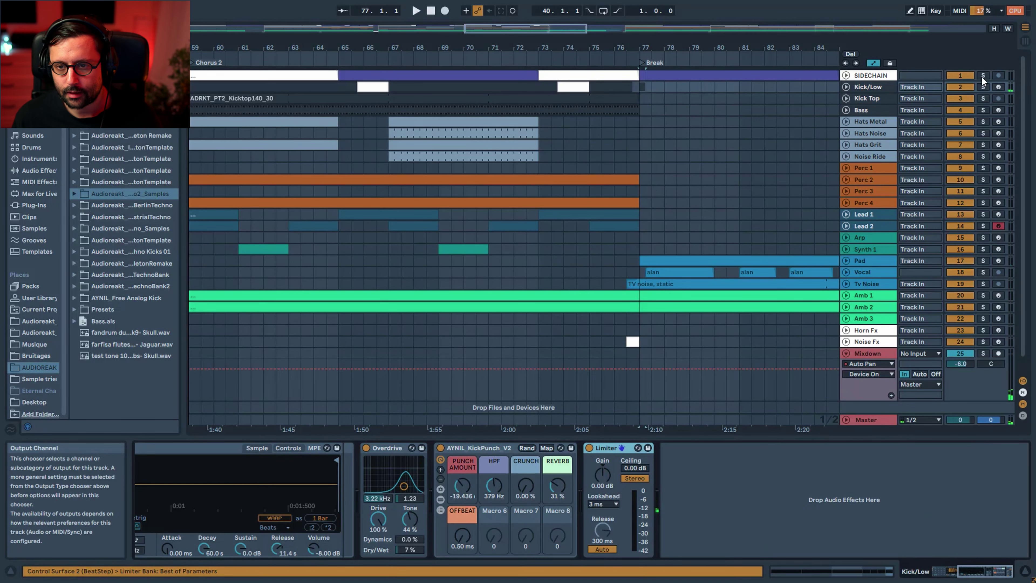
{"action": "left_click", "coordinate": [984, 86]}
{"action": "key", "text": "space"}
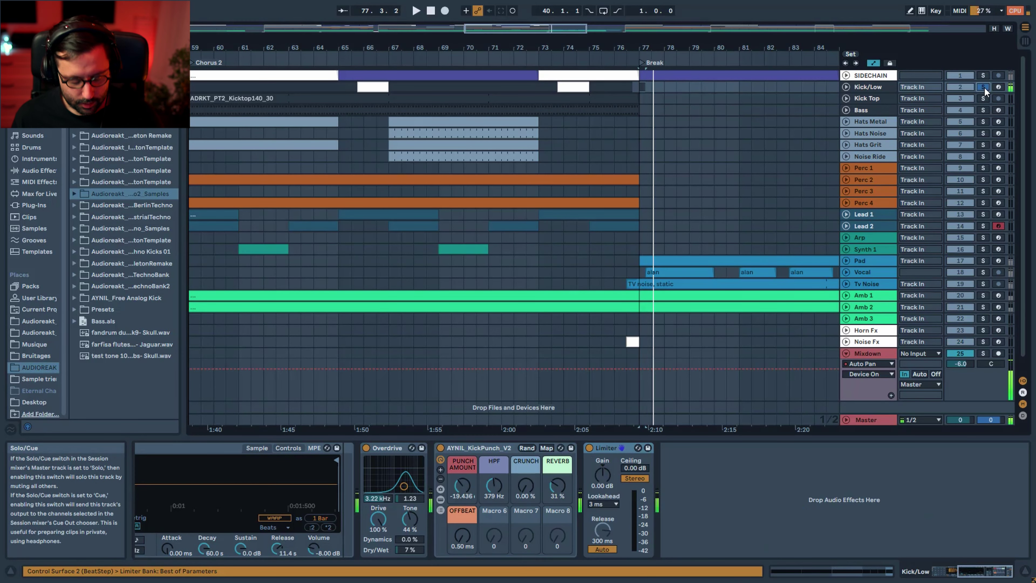
Step: Undo the Reverb removal on Kick/Low, replay the soloed kick with its reverb tail, and turn off the solo
{"action": "key", "text": "ctrl+z"}
{"action": "key", "text": "space"}
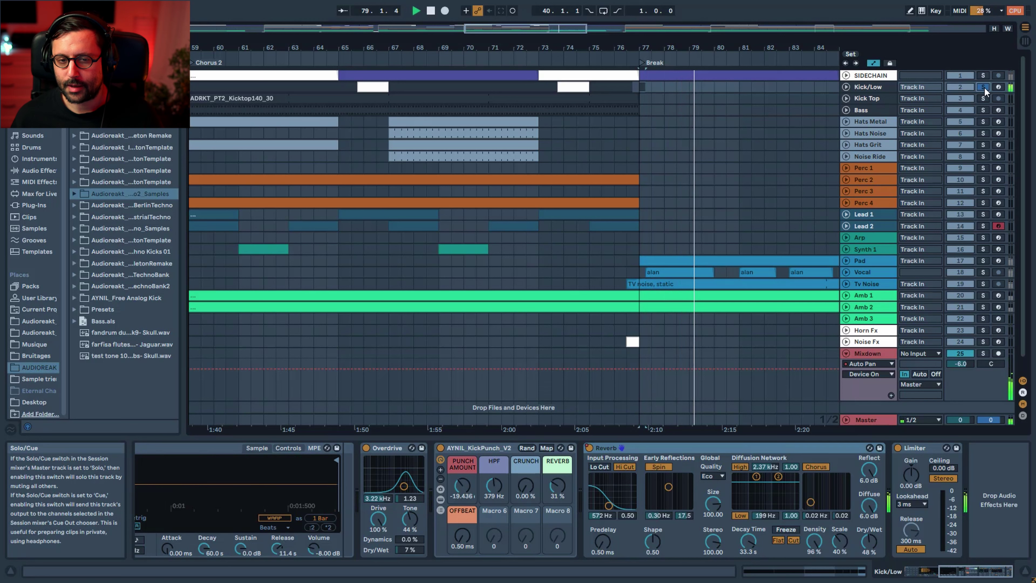
{"action": "left_click", "coordinate": [983, 87]}
Step: Examine the Break's Pad, Vocal and Tv Noise parts by displaying each track's devices in turn
{"action": "left_click_drag", "start_coordinate": [556, 33], "coordinate": [401, 18]}
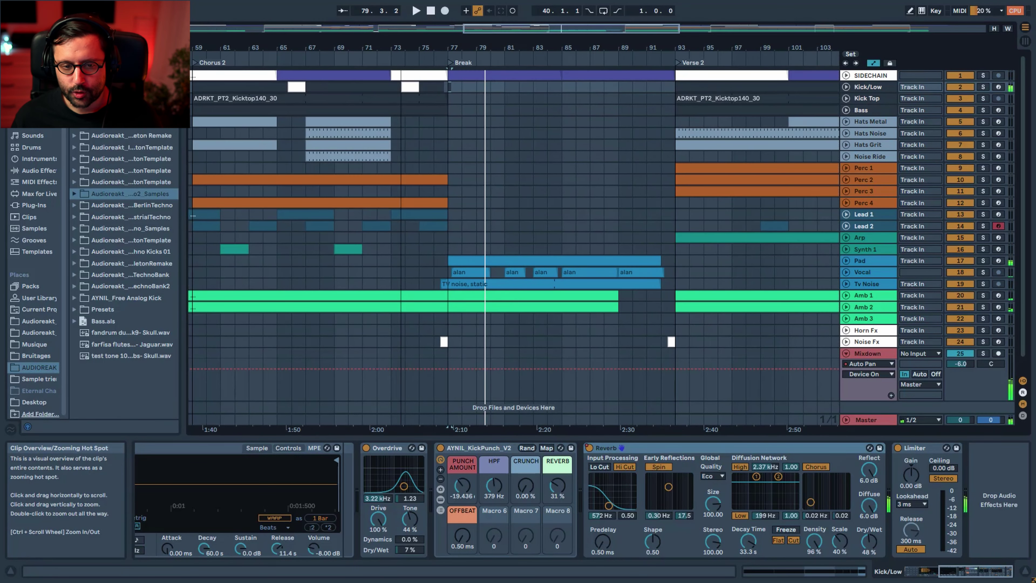
{"action": "left_click", "coordinate": [514, 260]}
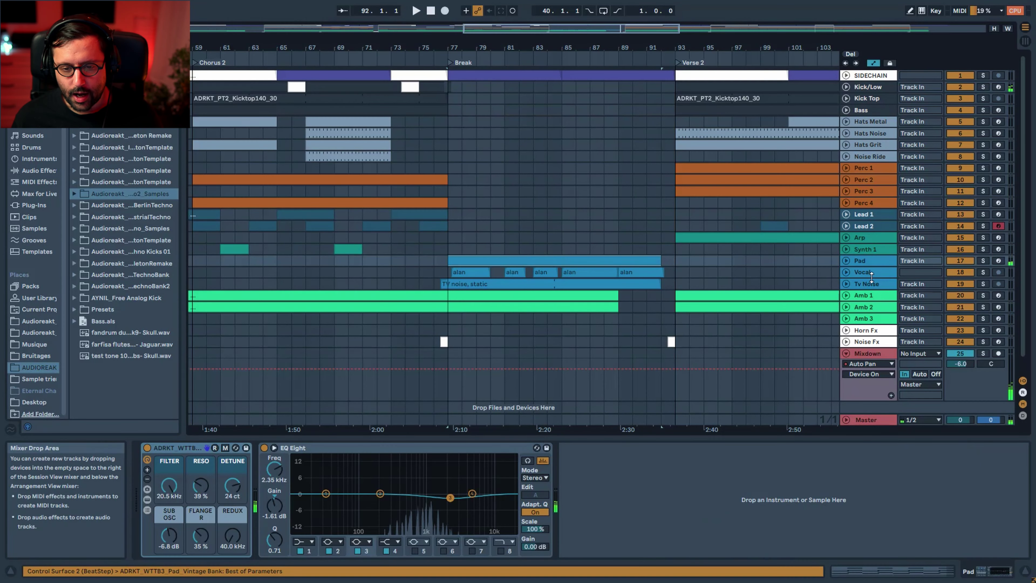
{"action": "left_click", "coordinate": [869, 273]}
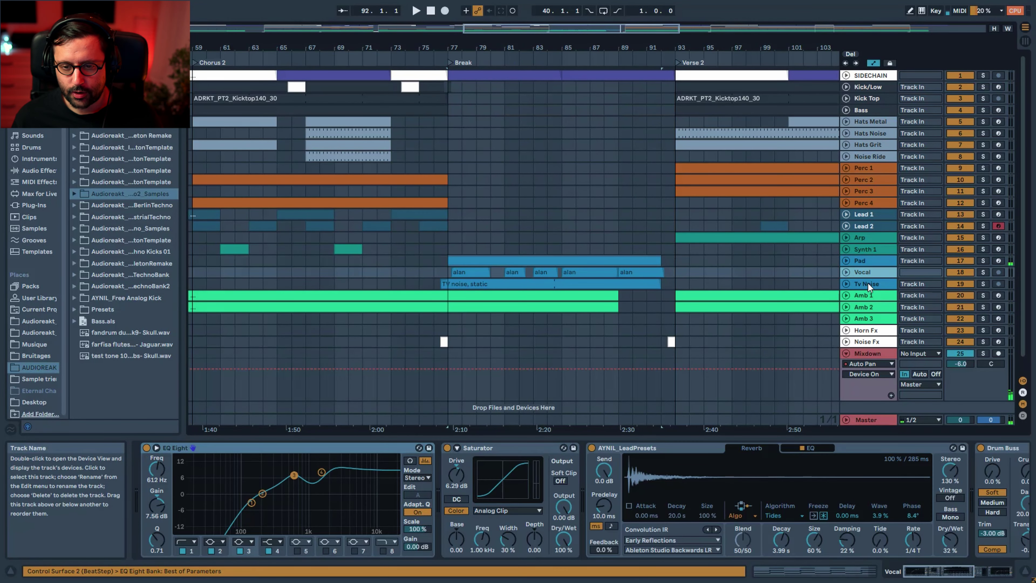
{"action": "left_click", "coordinate": [895, 283]}
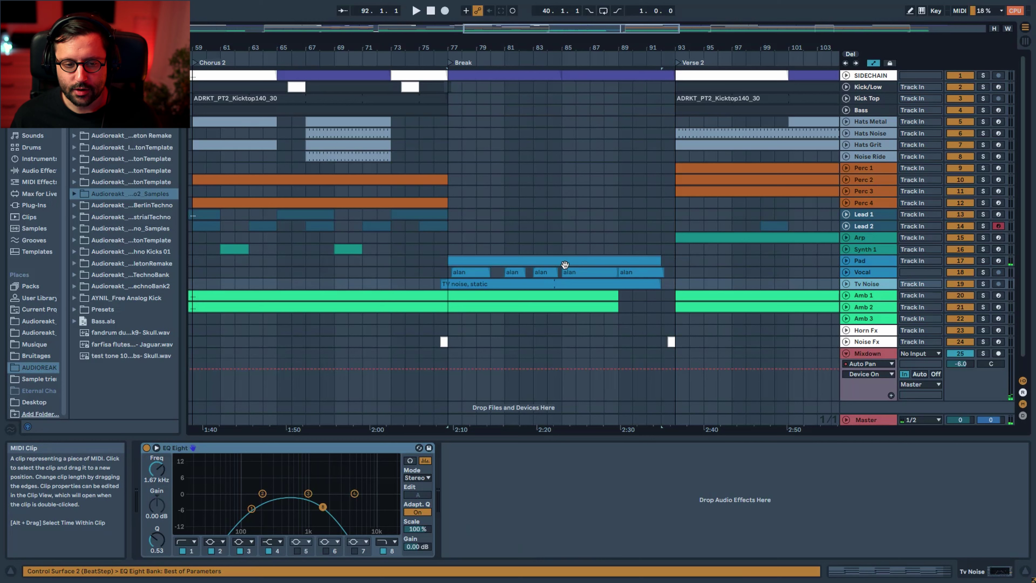
Step: Solo the Pad track and play its Break clip, unfolding the track briefly to view its notes
{"action": "left_click_drag", "start_coordinate": [428, 47], "coordinate": [477, 10]}
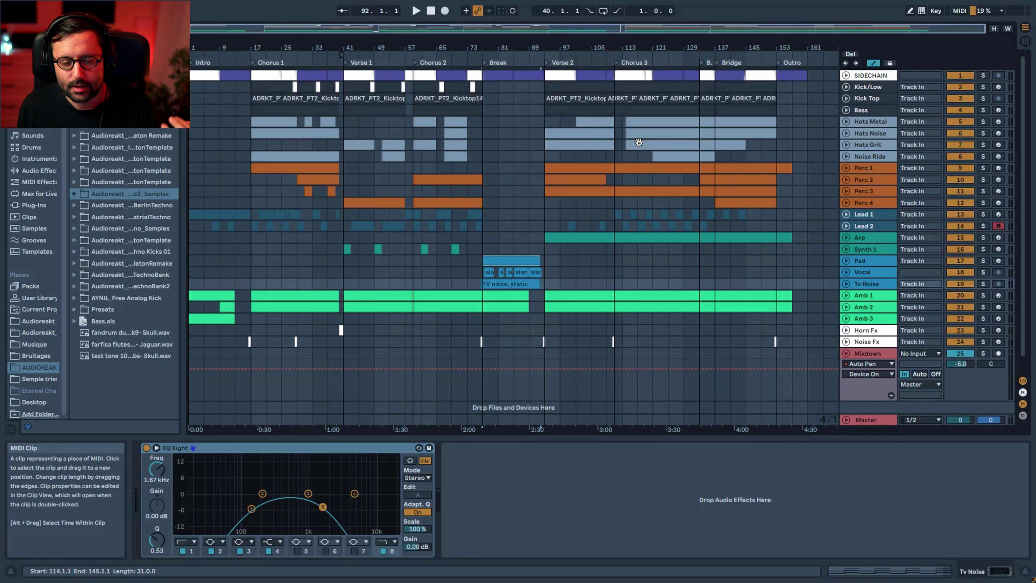
{"action": "left_click", "coordinate": [507, 263]}
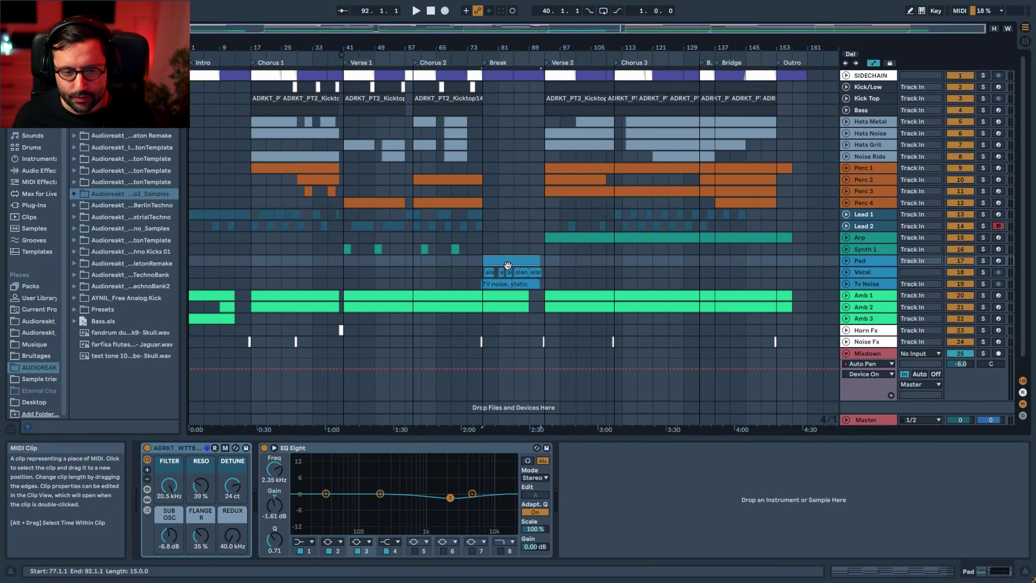
{"action": "key", "text": "plus"}
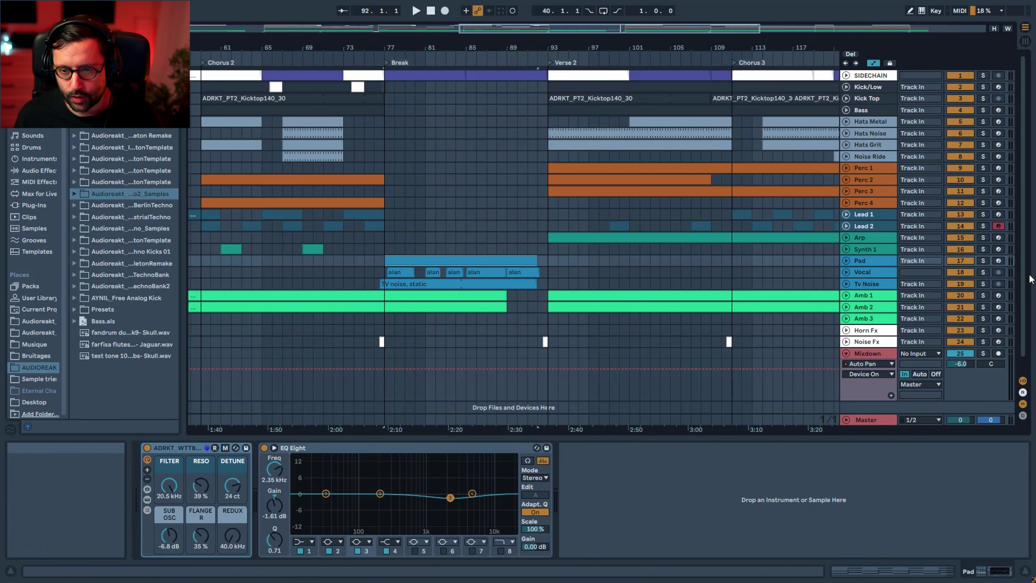
{"action": "left_click", "coordinate": [983, 261]}
{"action": "key", "text": "space"}
{"action": "left_click", "coordinate": [847, 261]}
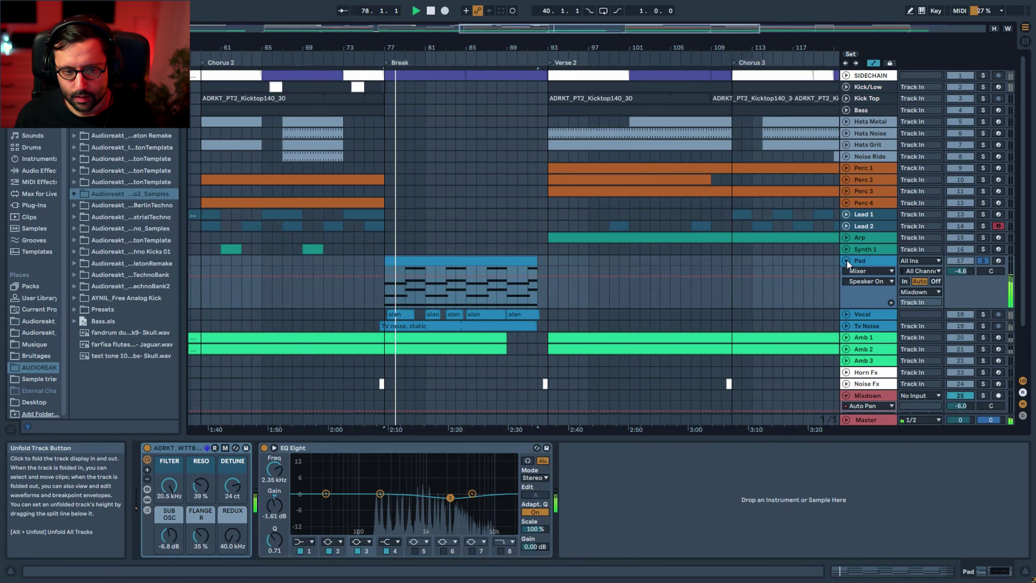
{"action": "left_click", "coordinate": [846, 260]}
Step: Solo the Vocal track, switch the solo to Tv Noise, and select the TV noise clip spanning the Break
{"action": "left_click", "coordinate": [983, 272]}
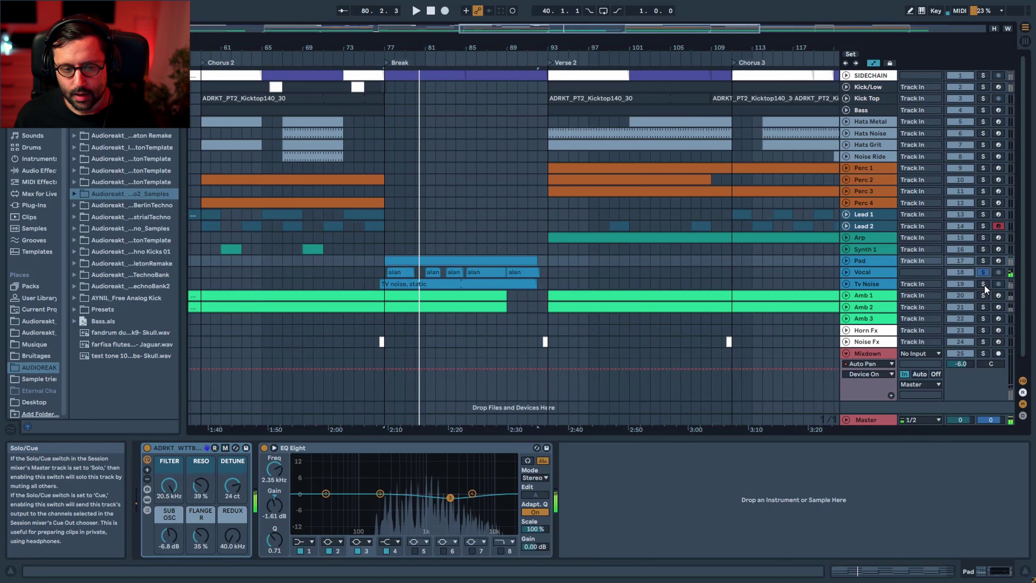
{"action": "left_click", "coordinate": [983, 284]}
{"action": "left_click", "coordinate": [862, 282]}
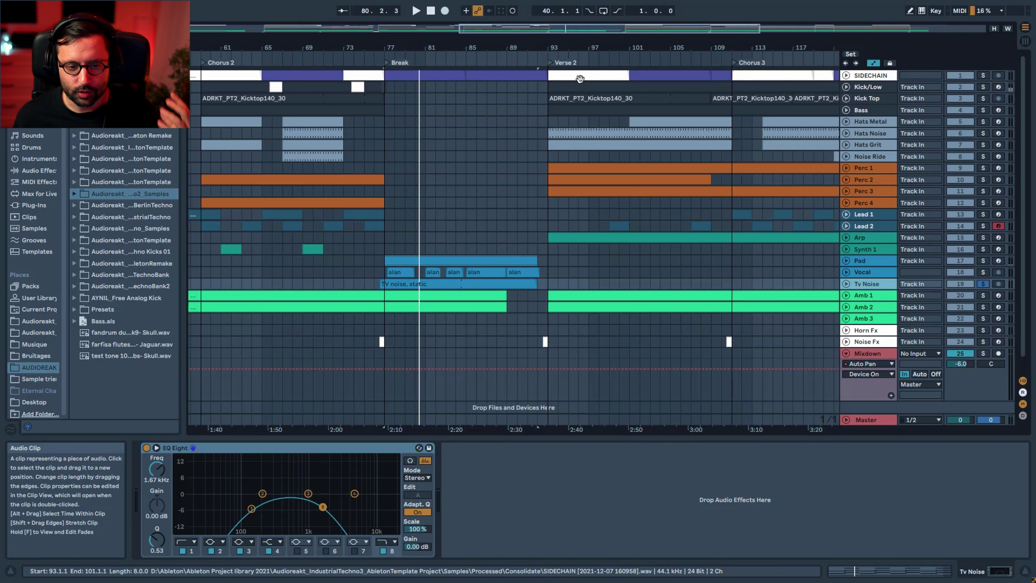
{"action": "left_click", "coordinate": [493, 288]}
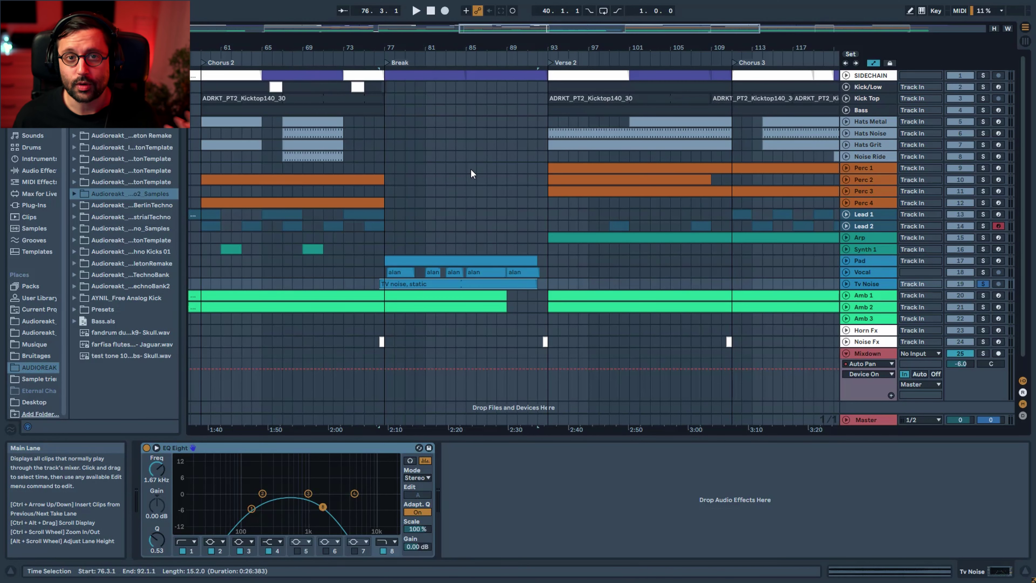
Step: Turn off the Tv Noise solo and play from the start of the Break into Verse 2 with the Mixdown track's devices displayed
{"action": "left_click", "coordinate": [755, 352]}
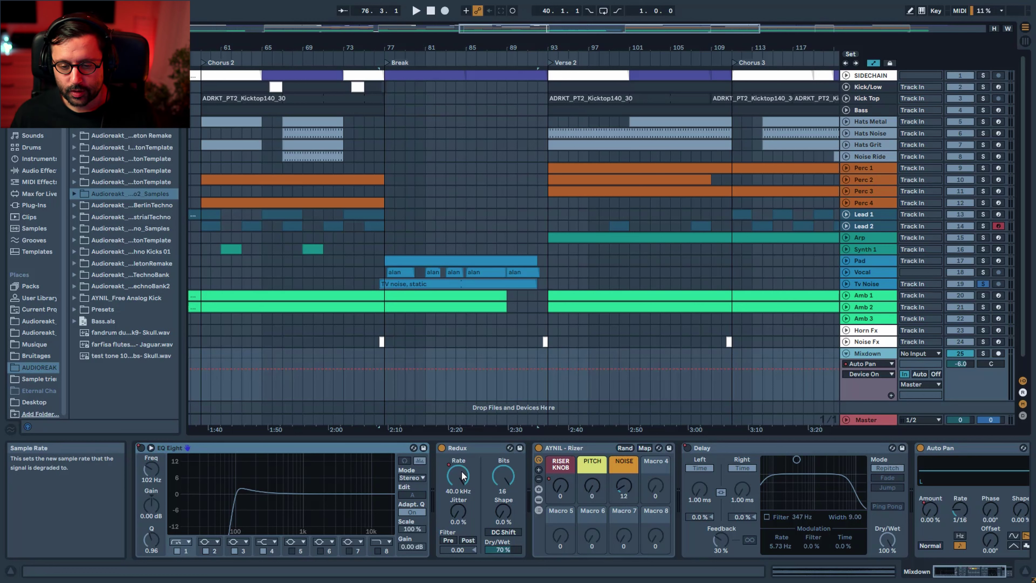
{"action": "left_click", "coordinate": [383, 331]}
{"action": "left_click", "coordinate": [983, 283]}
{"action": "key", "text": "space"}
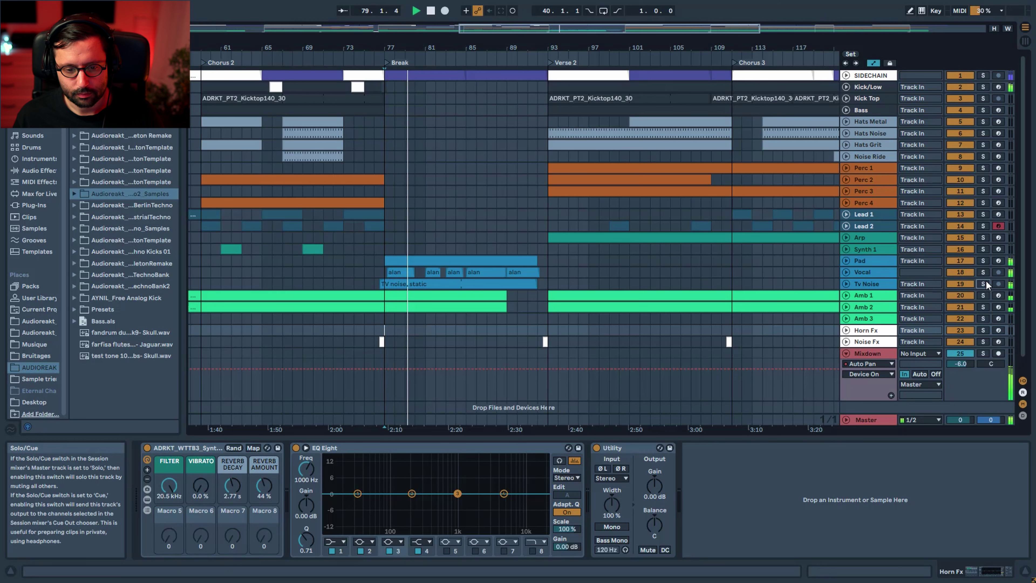
{"action": "left_click", "coordinate": [885, 350]}
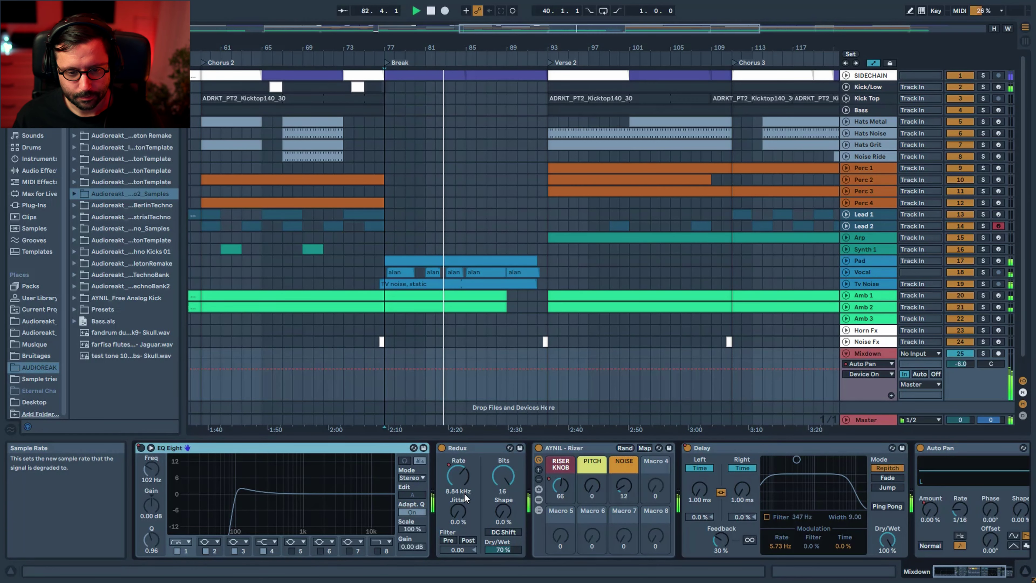
{"action": "left_click_drag", "start_coordinate": [546, 28], "coordinate": [555, 37]}
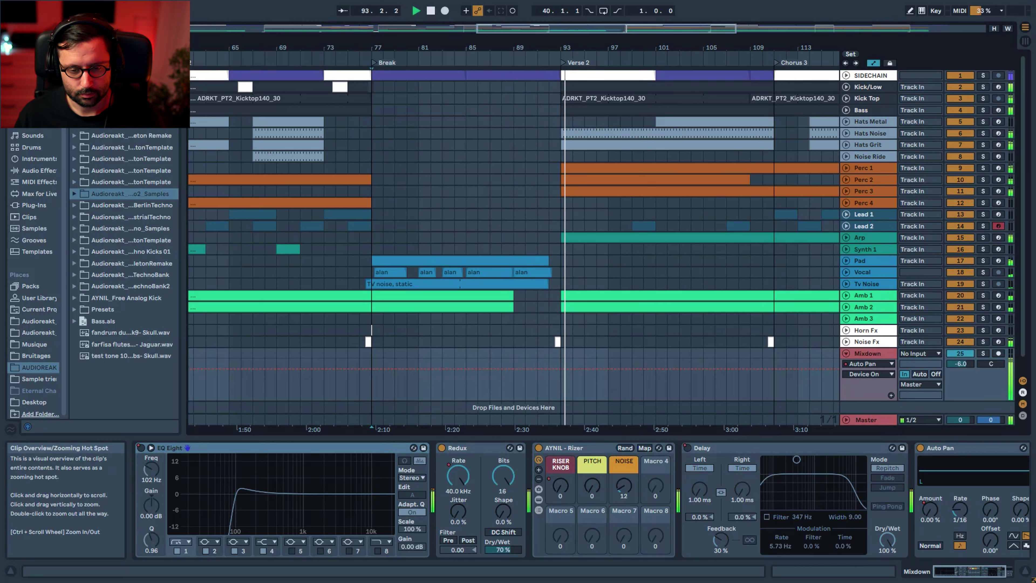
{"action": "left_click_drag", "start_coordinate": [527, 28], "coordinate": [526, 3]}
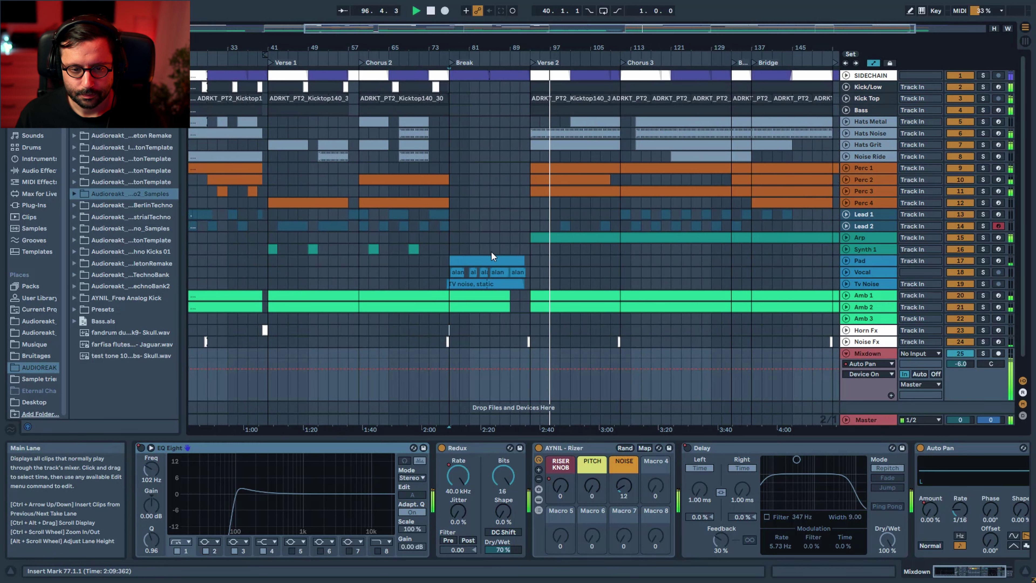
Step: Replay the Break from bar 83, showing the Riser Knob automation on Mixdown, and lower that macro to 0 during playback
{"action": "left_click", "coordinate": [480, 244]}
{"action": "key", "text": "space"}
{"action": "key", "text": "space"}
{"action": "left_click", "coordinate": [483, 486]}
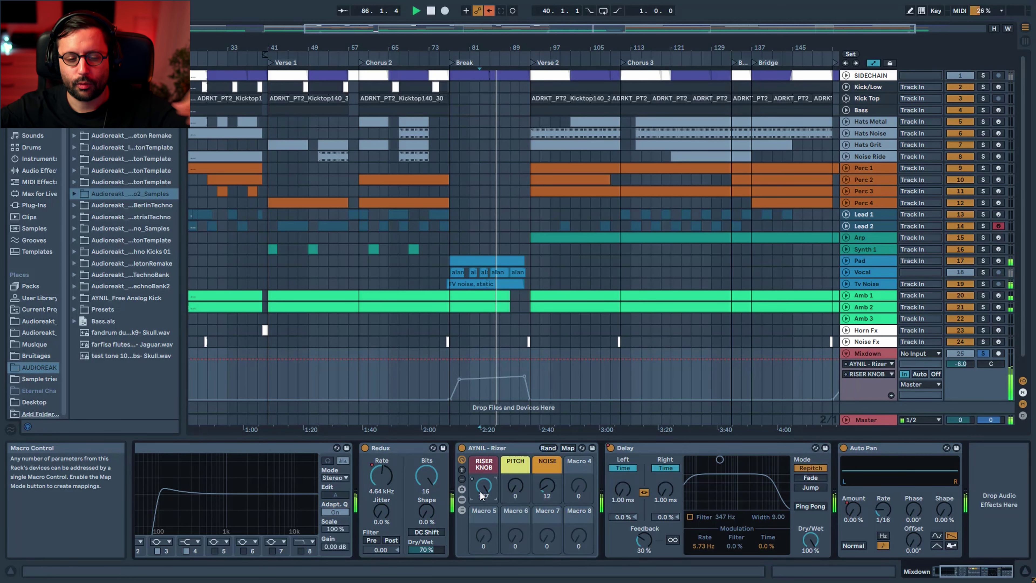
{"action": "left_click_drag", "start_coordinate": [479, 492], "coordinate": [479, 544]}
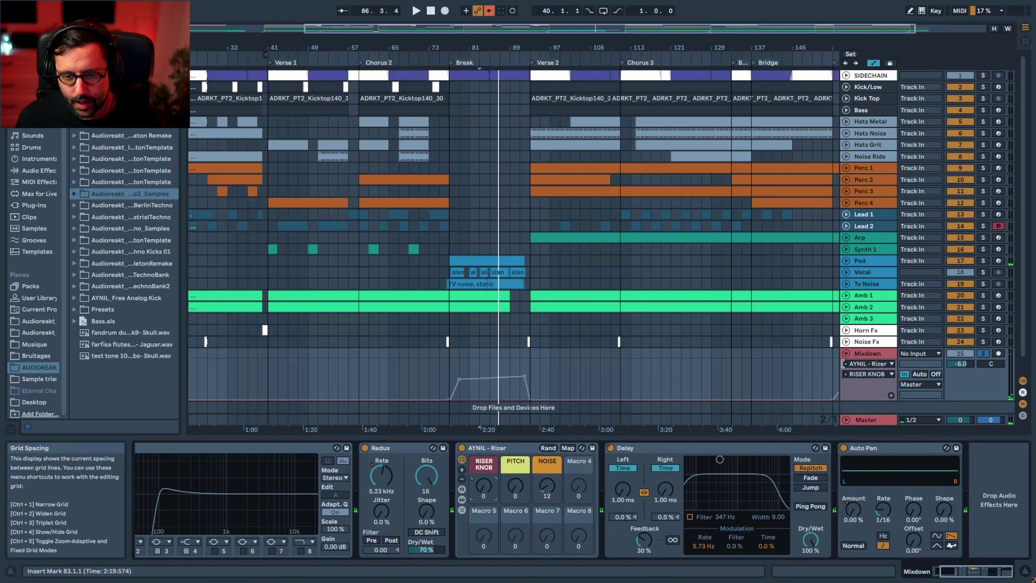
Step: Re-enable the overridden Riser Knob automation and place the insert marker at bar 91, near the end of the Break
{"action": "left_click", "coordinate": [489, 11]}
{"action": "left_click", "coordinate": [520, 332]}
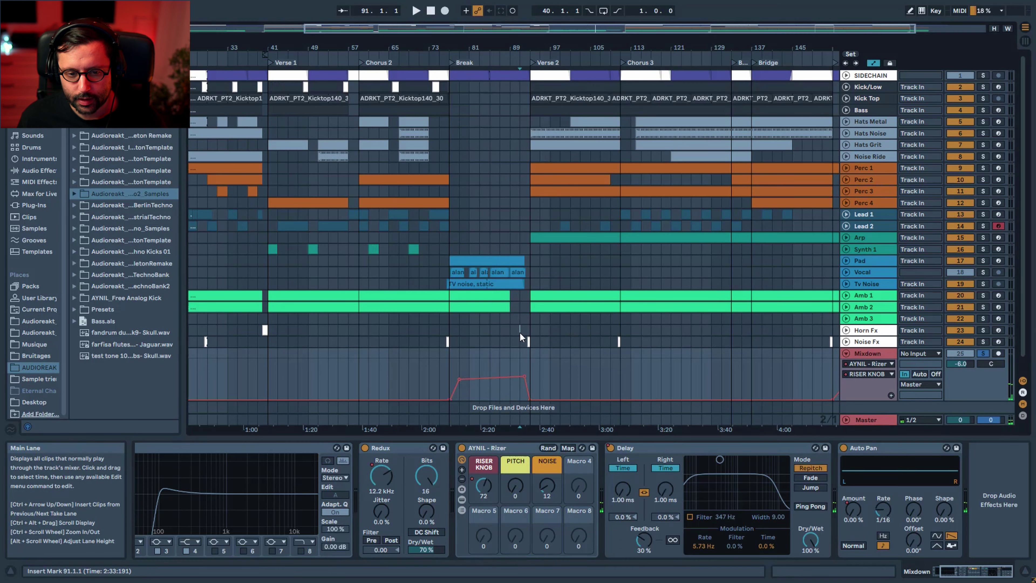
Step: Unfold the Arp track, solo it and play it from the start of Verse 2 at bar 93
{"action": "left_click_drag", "start_coordinate": [520, 29], "coordinate": [561, 291]}
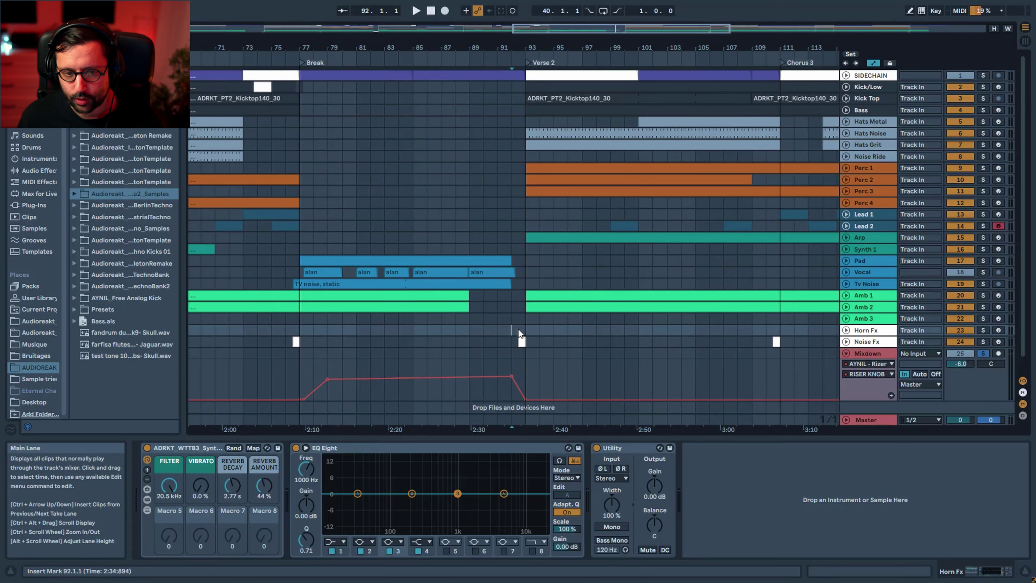
{"action": "left_click", "coordinate": [527, 331]}
{"action": "left_click_drag", "start_coordinate": [526, 28], "coordinate": [501, 1]}
{"action": "left_click", "coordinate": [846, 237]}
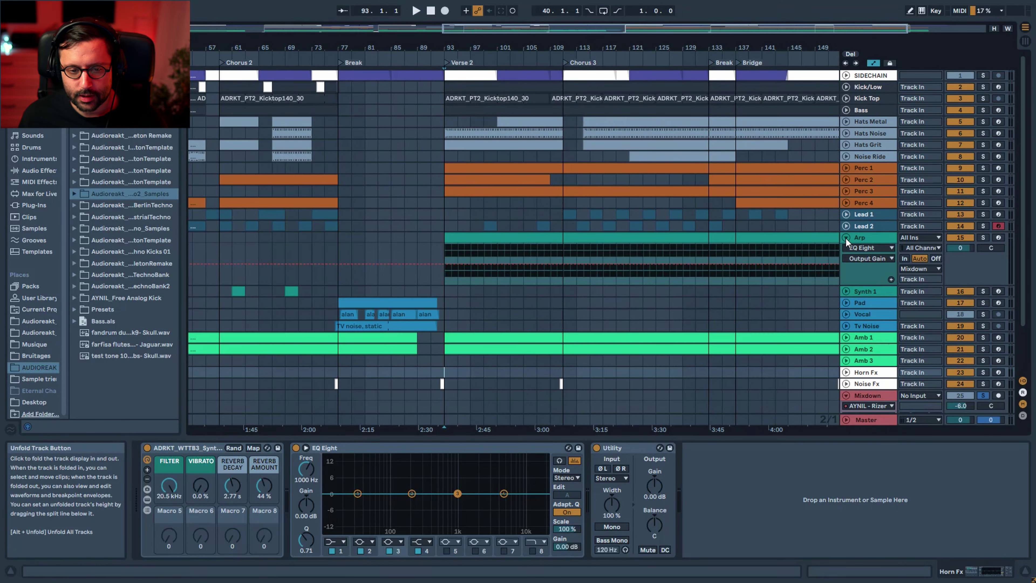
{"action": "double_click", "coordinate": [534, 30]}
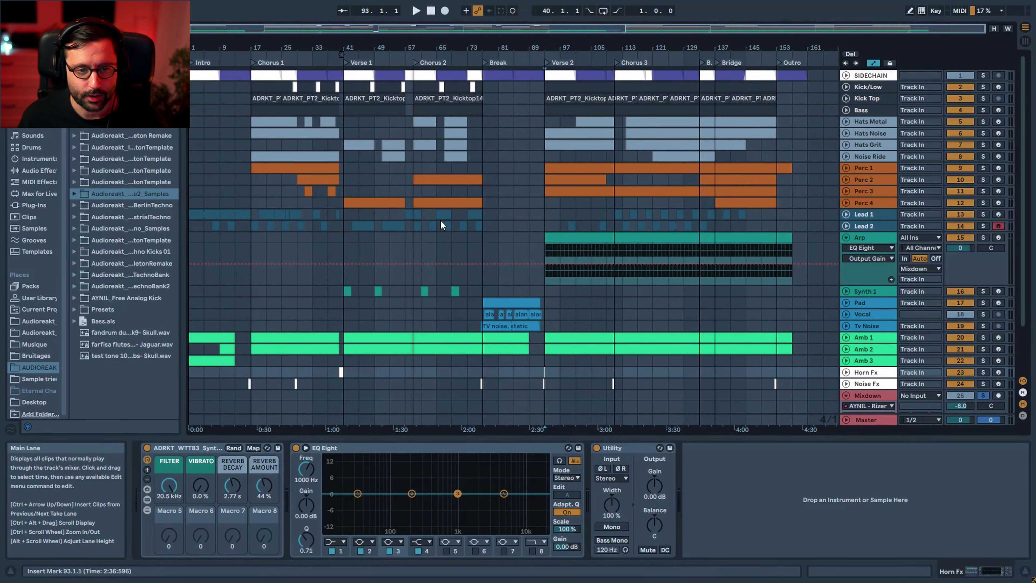
{"action": "left_click", "coordinate": [983, 237]}
{"action": "key", "text": "space"}
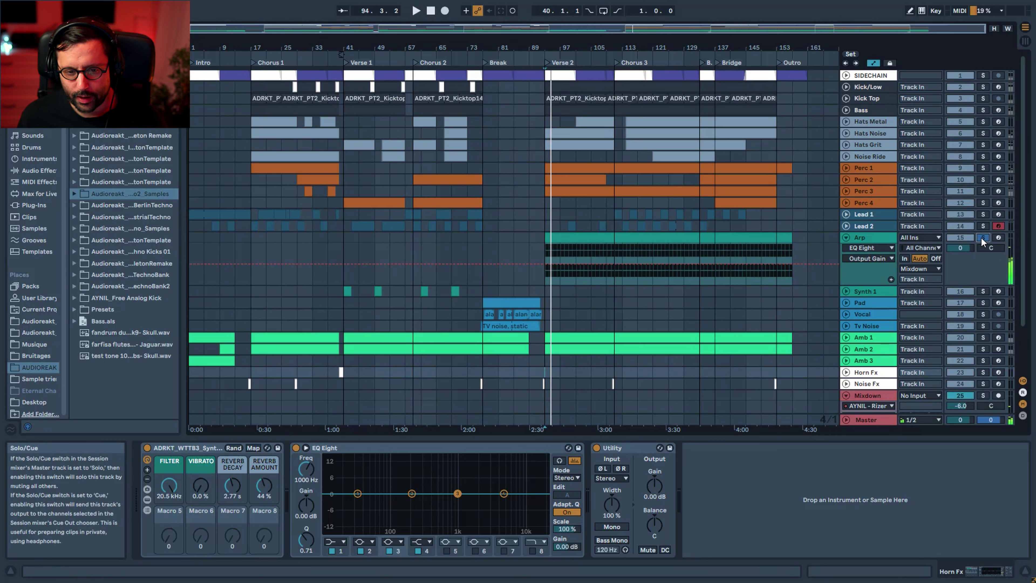
Step: Select bars 93 to 99 across Hats Metal to Perc 3, and view the Hats Noise, Hats Grit and Perc 1 devices
{"action": "left_click_drag", "start_coordinate": [447, 47], "coordinate": [447, 82]}
{"action": "left_click_drag", "start_coordinate": [506, 44], "coordinate": [571, 48]}
{"action": "mouse_move", "coordinate": [529, 121]}
{"action": "left_mouse_down"}
{"action": "mouse_move", "coordinate": [538, 173]}
{"action": "mouse_move", "coordinate": [569, 189]}
{"action": "left_mouse_up"}
{"action": "left_click", "coordinate": [568, 190]}
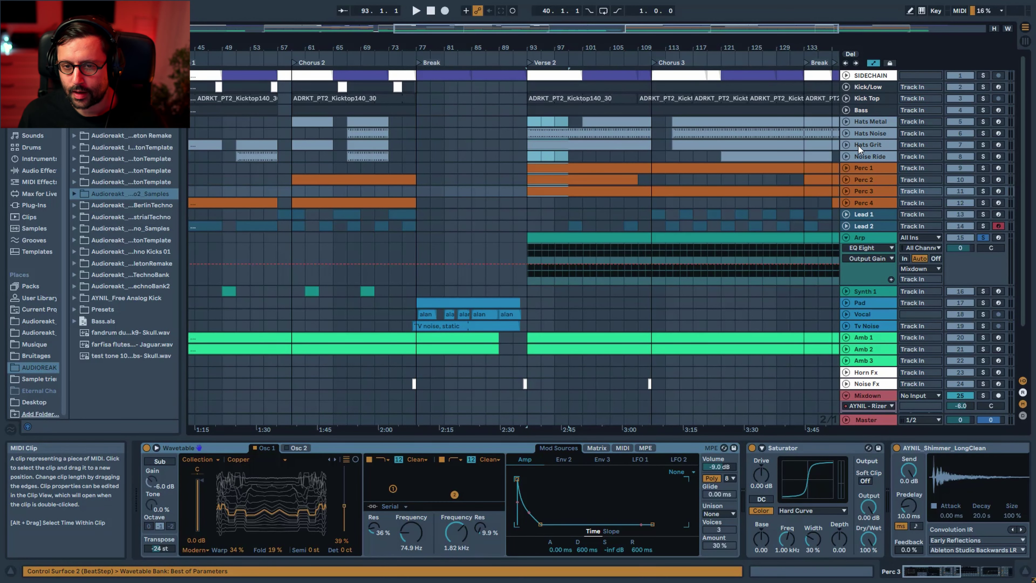
{"action": "left_click", "coordinate": [881, 133]}
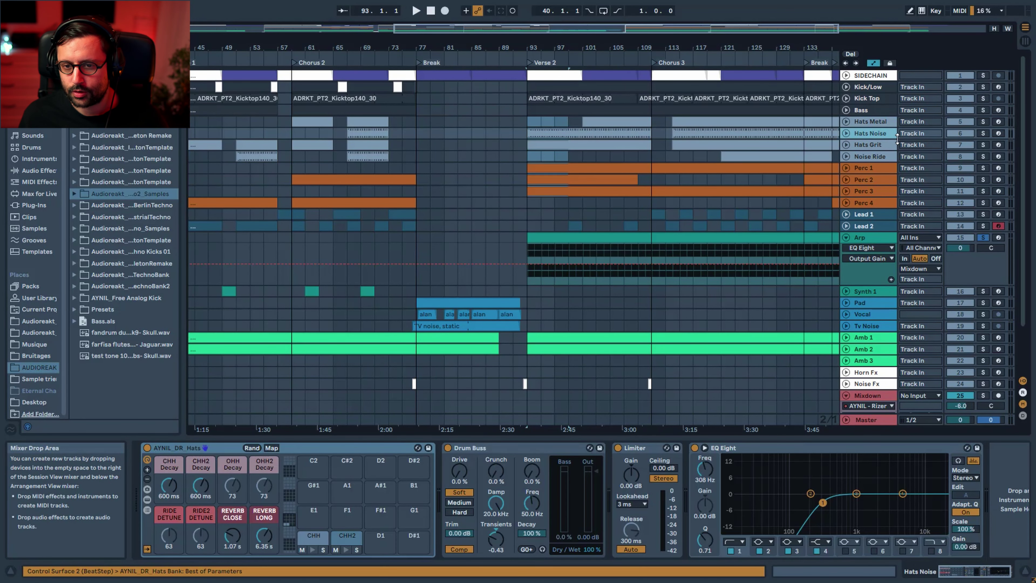
{"action": "left_click", "coordinate": [890, 145]}
{"action": "left_click", "coordinate": [867, 168]}
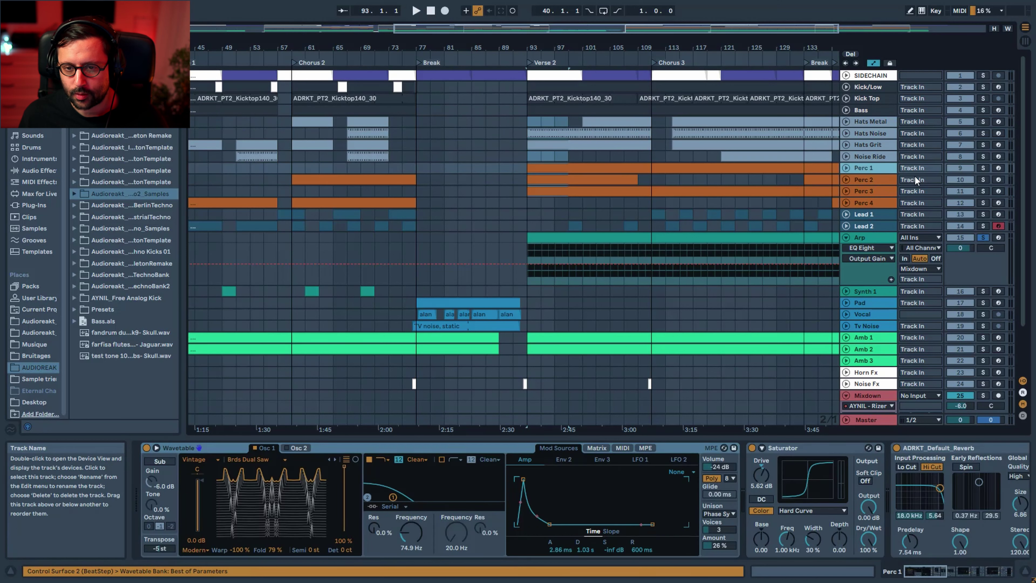
Step: Play the start of Verse 2, soloing Perc 1, Perc 2, Hats Grit and Hats Noise one after another
{"action": "left_click", "coordinate": [983, 168]}
{"action": "key", "text": "space"}
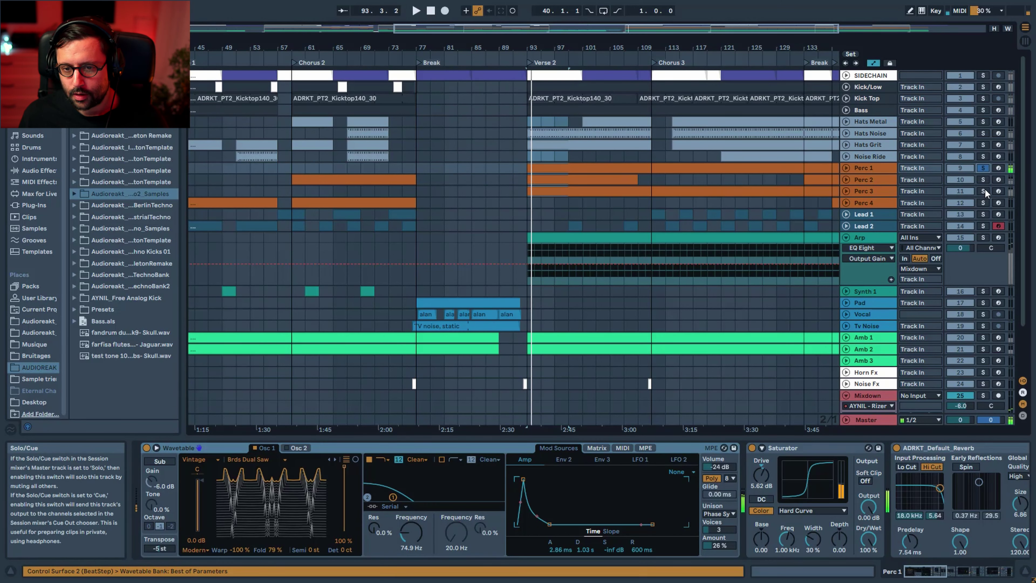
{"action": "left_click", "coordinate": [984, 181]}
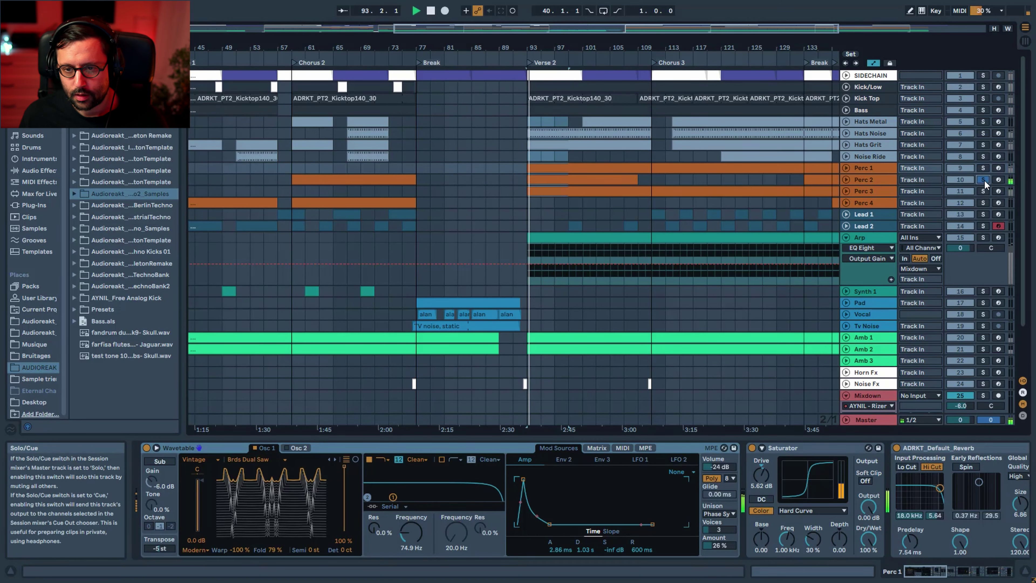
{"action": "left_click", "coordinate": [983, 145]}
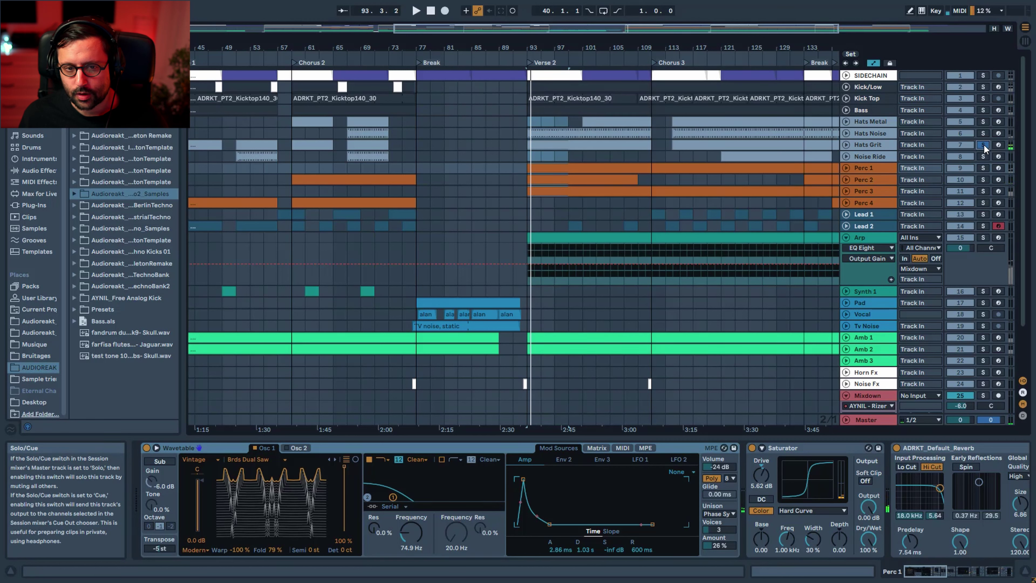
{"action": "left_click", "coordinate": [982, 134]}
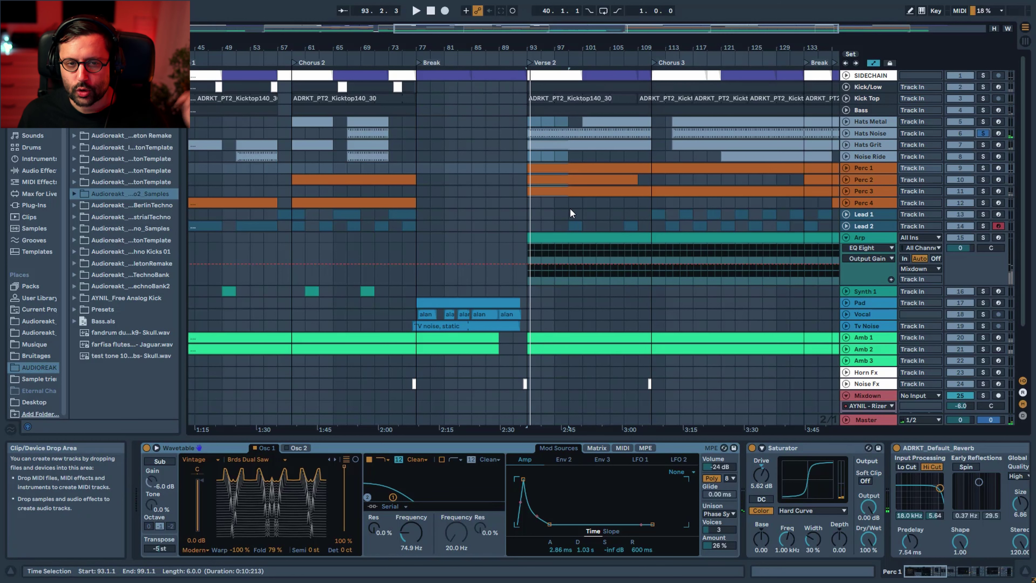
Step: Play the full arrangement from bar 91, just before Verse 2, and take Hats Noise out of solo
{"action": "left_click", "coordinate": [529, 215]}
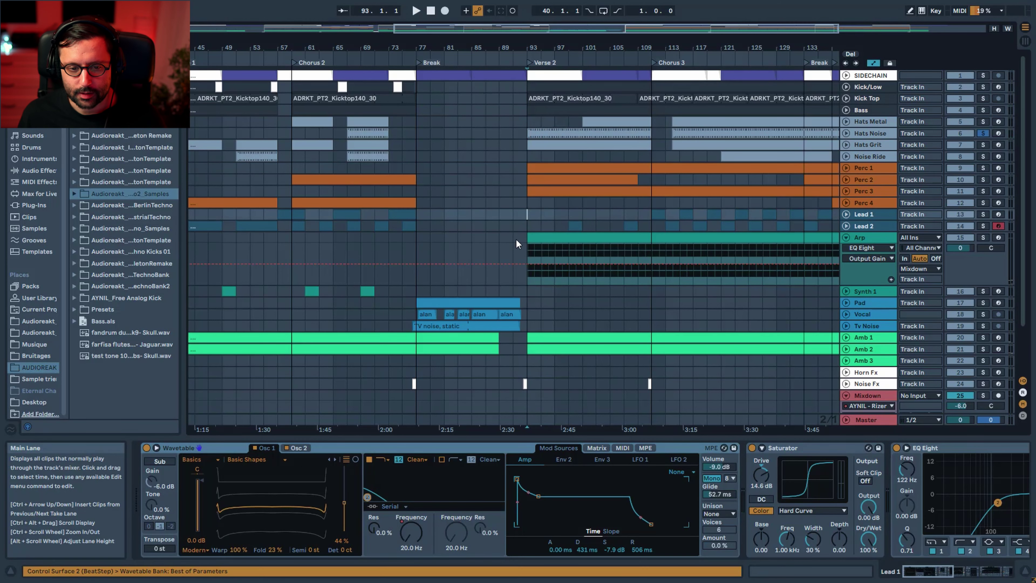
{"action": "left_click", "coordinate": [510, 240]}
{"action": "key", "text": "space"}
{"action": "left_click", "coordinate": [982, 133]}
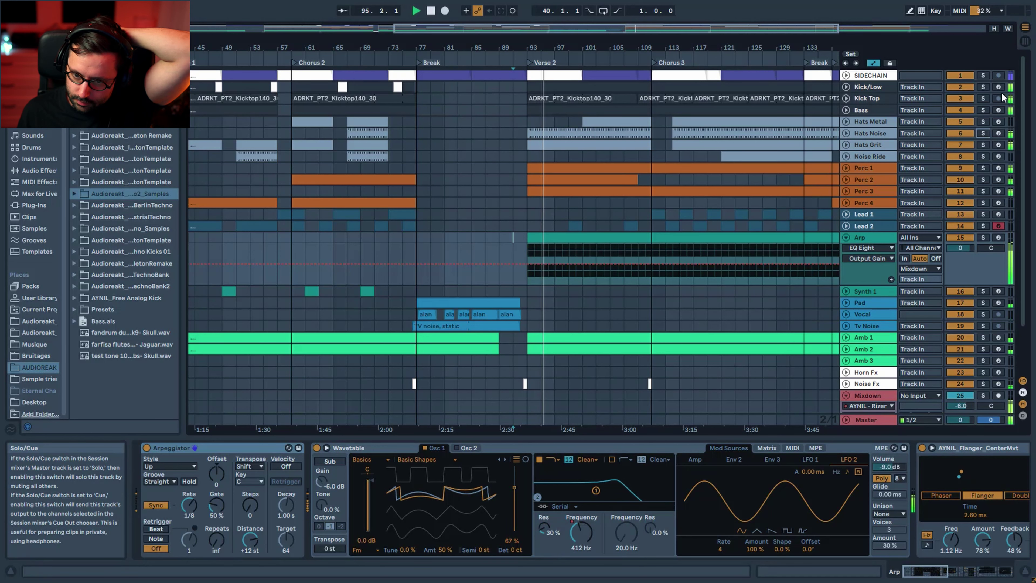
Step: Fold the Arp track and display the EQ Eight Device On automation on the Mixdown track around Verse 2
{"action": "left_click", "coordinate": [847, 237]}
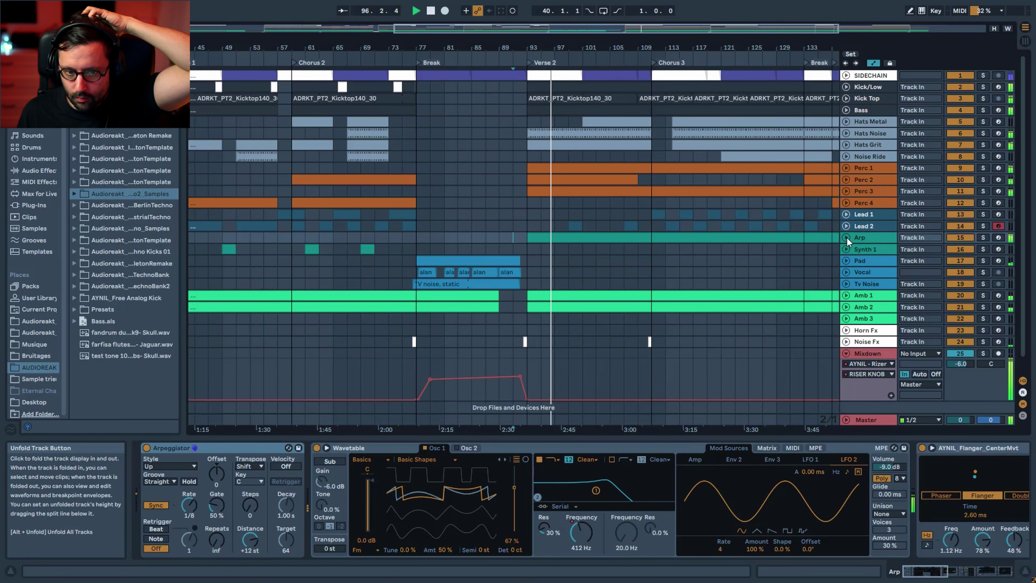
{"action": "scroll", "coordinate": [857, 285], "scroll_direction": "down", "scroll_amount": 1}
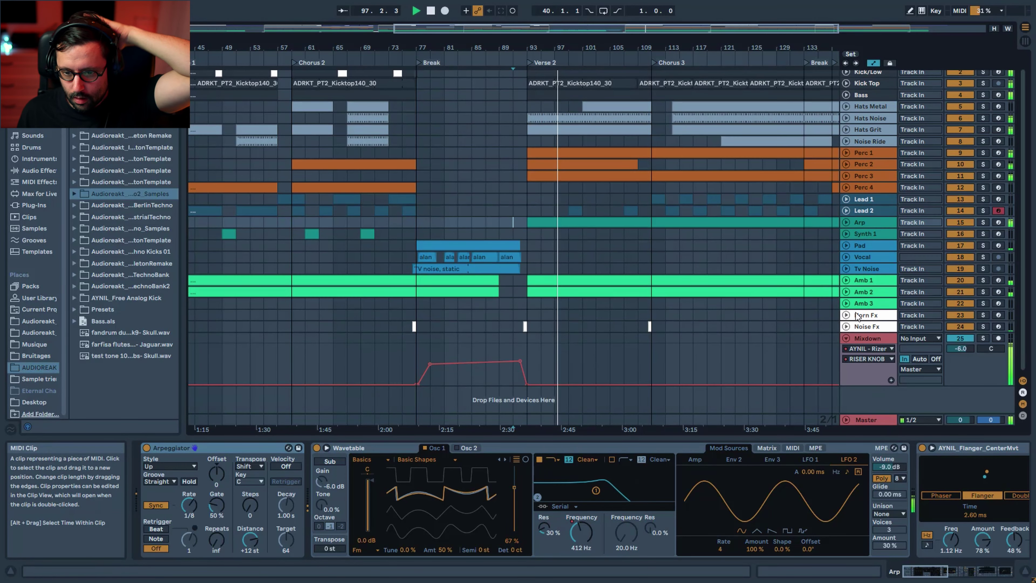
{"action": "left_click", "coordinate": [871, 348]}
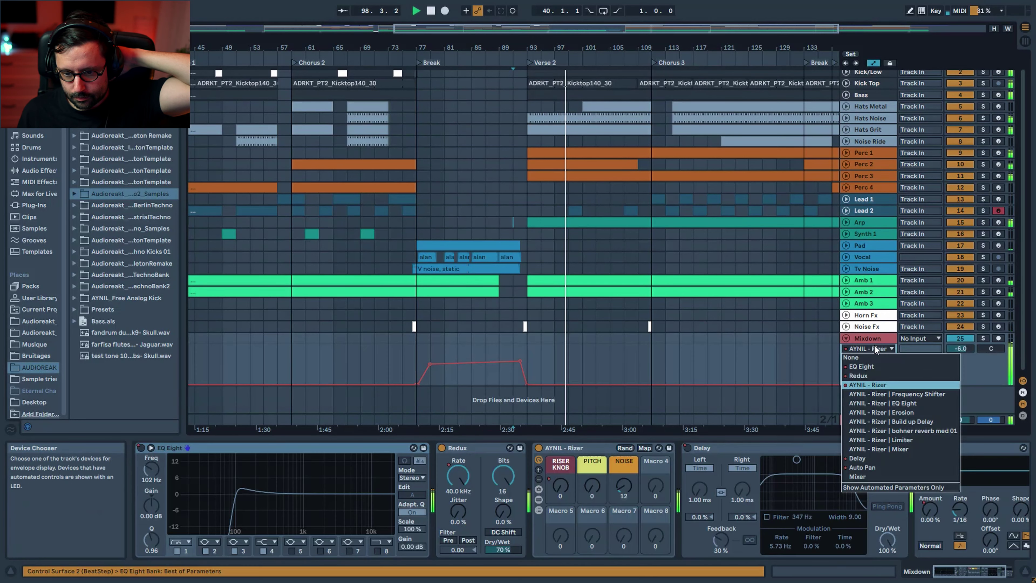
{"action": "left_click", "coordinate": [859, 366]}
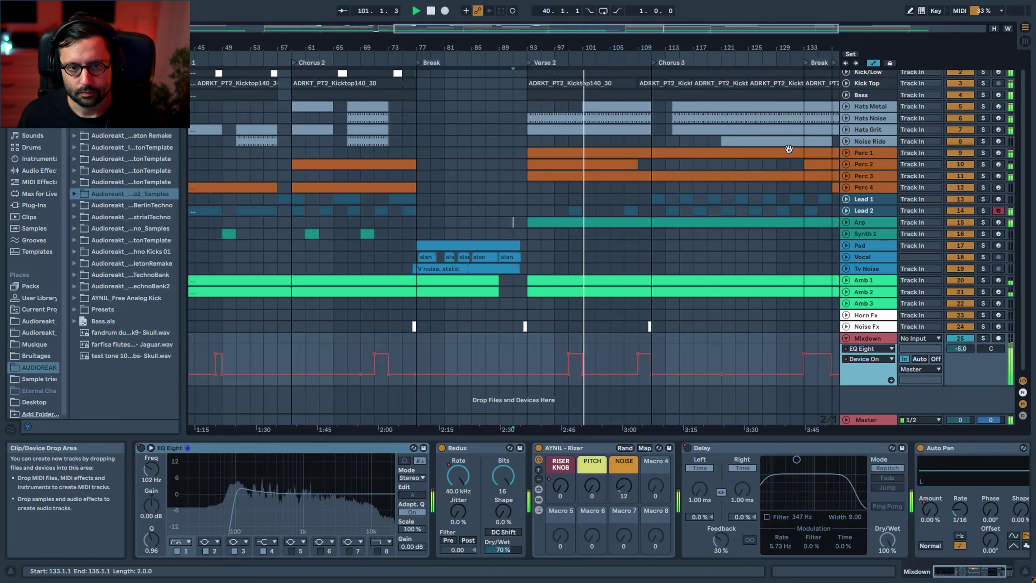
{"action": "left_click_drag", "start_coordinate": [505, 26], "coordinate": [575, 39]}
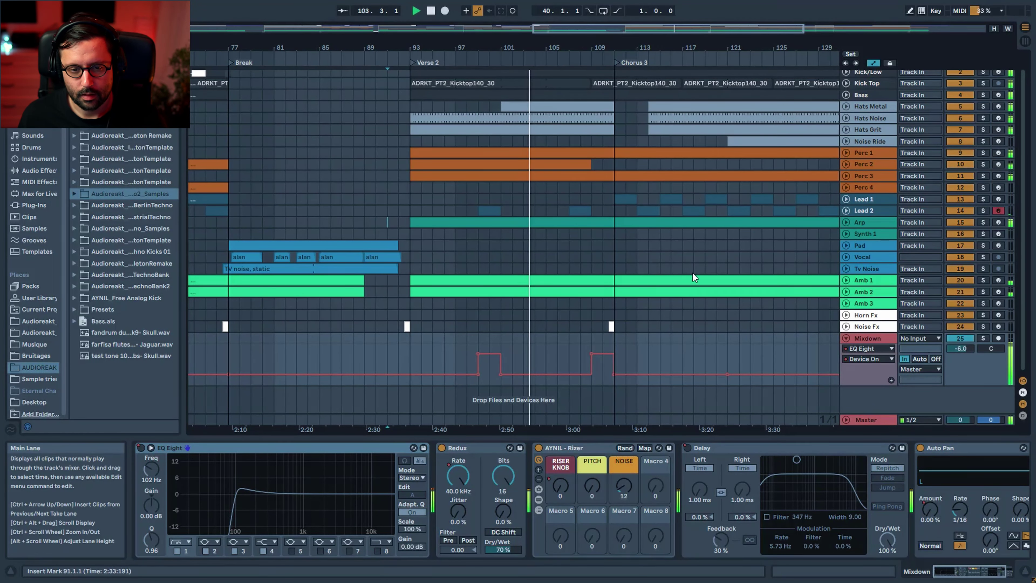
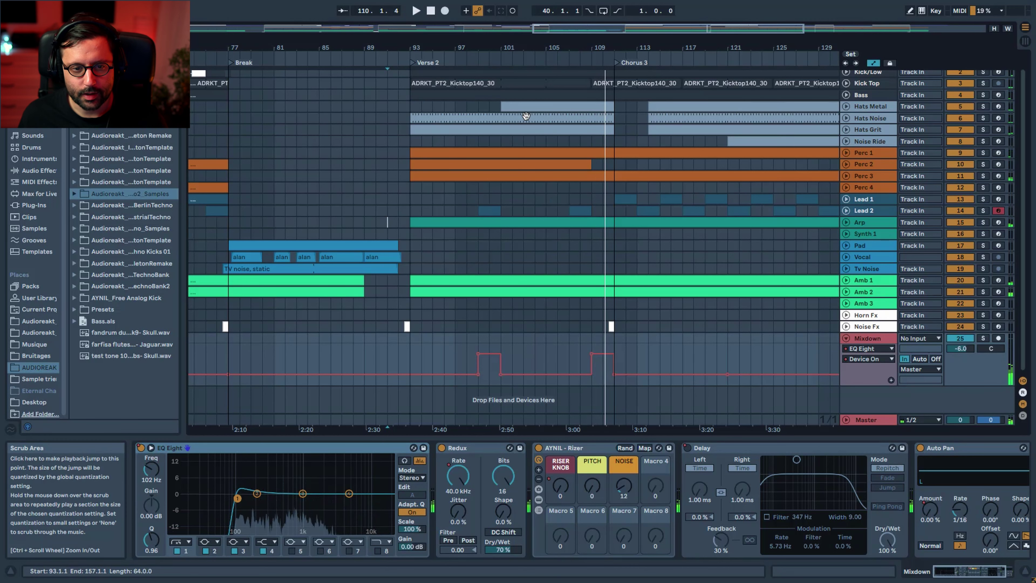
Step: Examine the Lead 2 clip at bar 99 and the Hats Metal entry at bar 101 in Verse 2
{"action": "left_click", "coordinate": [491, 213]}
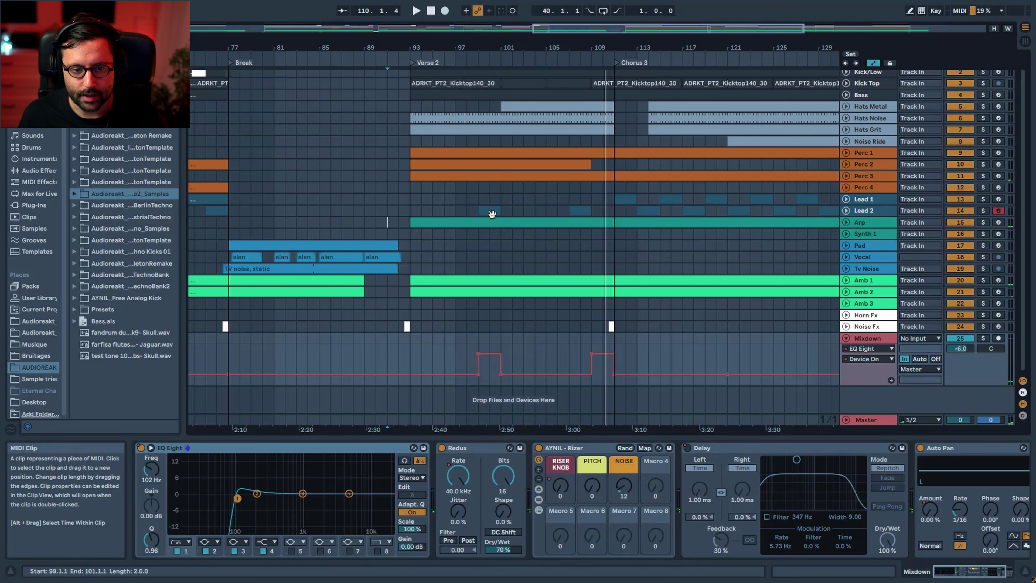
{"action": "left_click", "coordinate": [491, 214]}
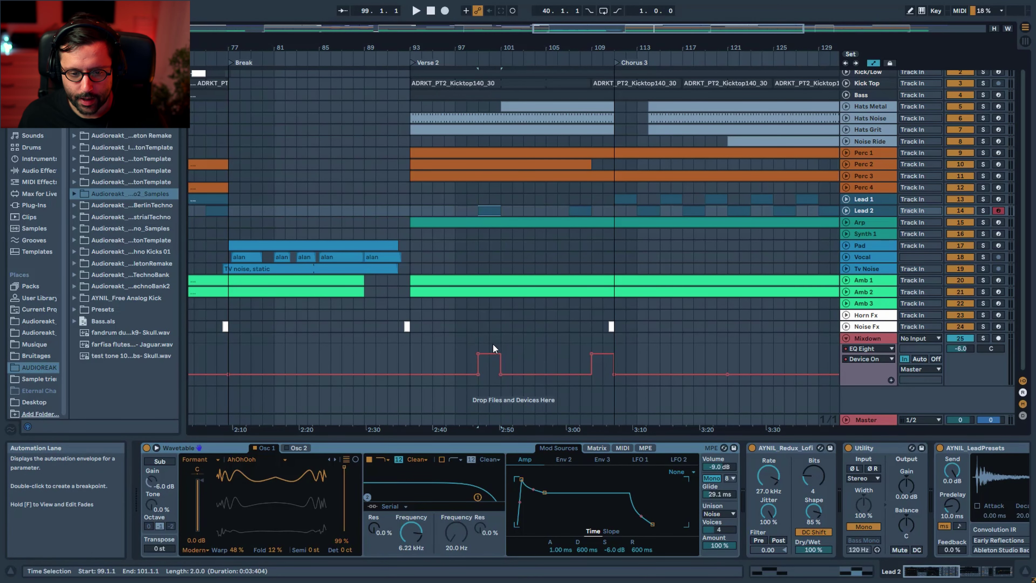
{"action": "left_click", "coordinate": [527, 105]}
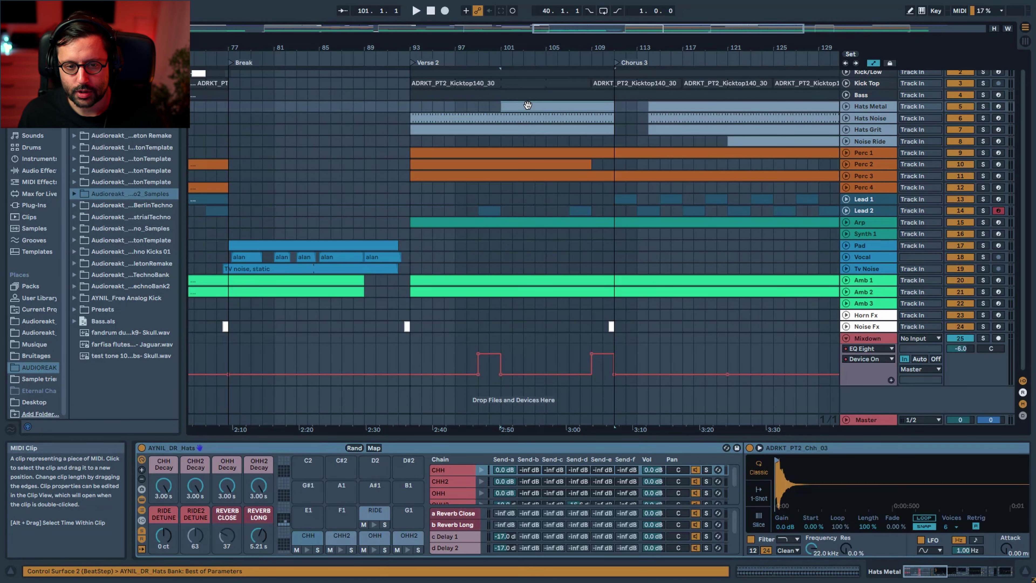
{"action": "left_click", "coordinate": [557, 211]}
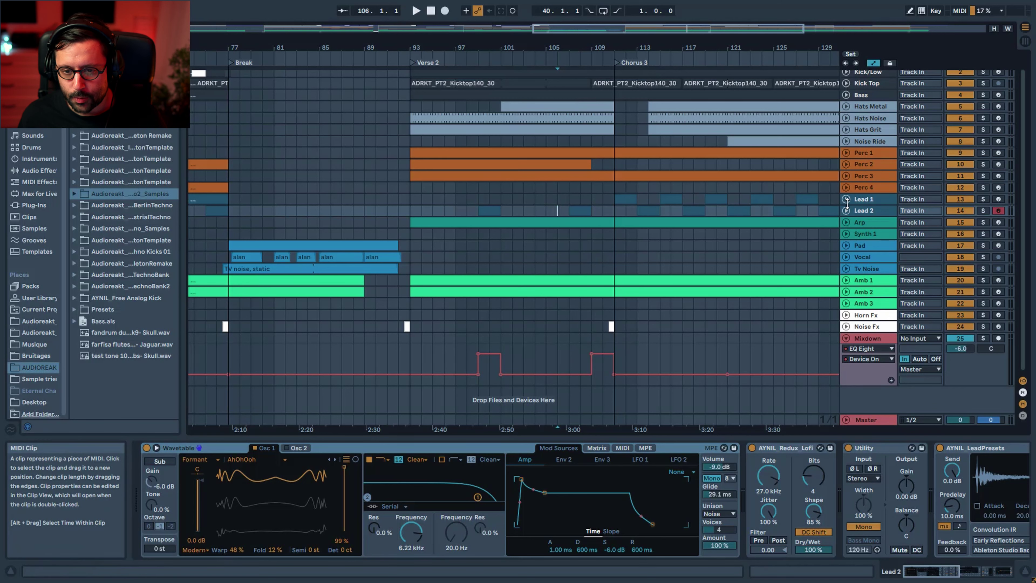
Step: Unfold Lead 1 and Lead 2 to show their notes, and select the first Lead 1 clip of Chorus 3
{"action": "left_click", "coordinate": [864, 199]}
{"action": "left_click", "coordinate": [846, 199]}
{"action": "left_click", "coordinate": [627, 203]}
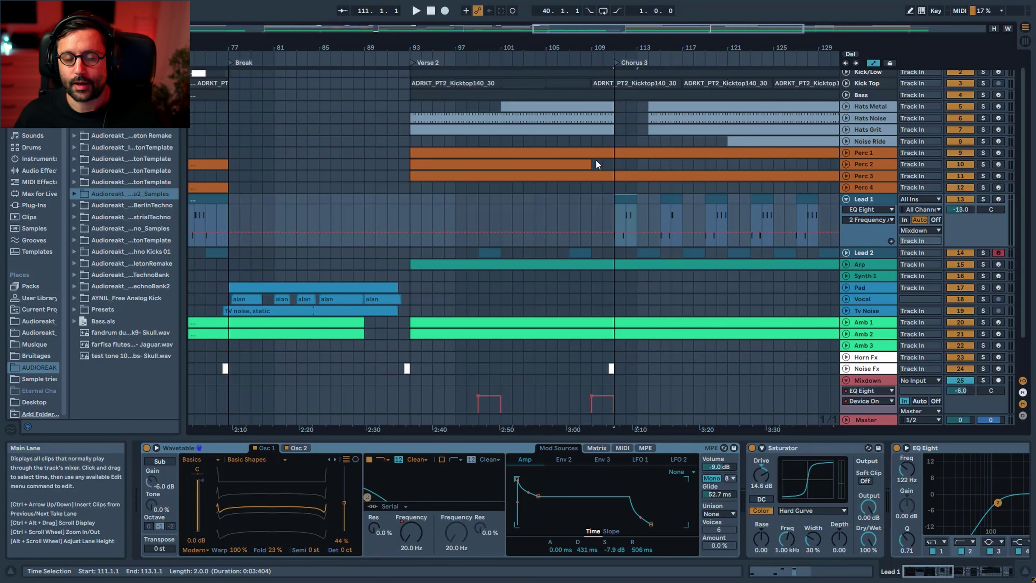
{"action": "scroll", "coordinate": [549, 379], "scroll_direction": "down", "scroll_amount": 2}
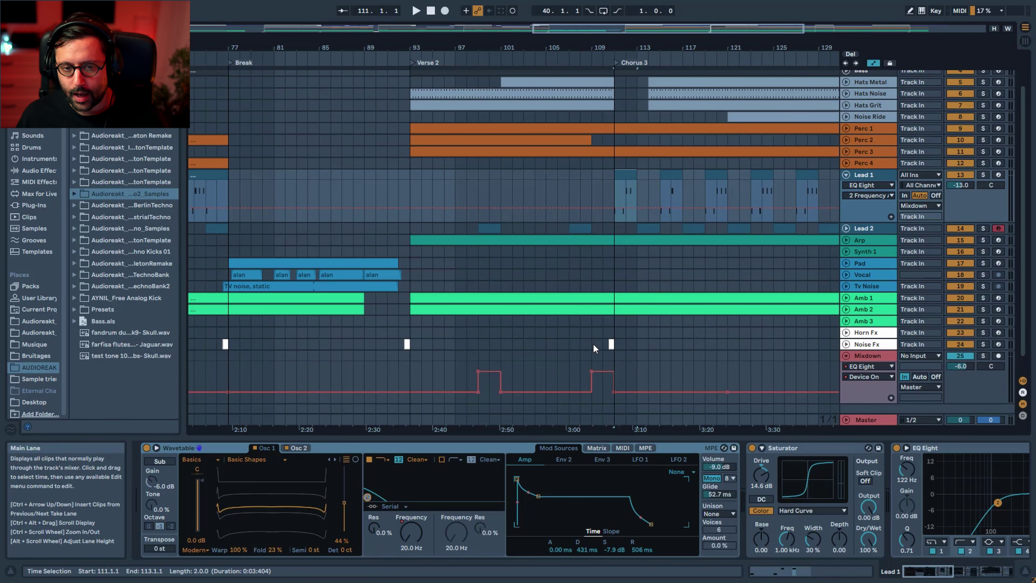
{"action": "left_click", "coordinate": [846, 228]}
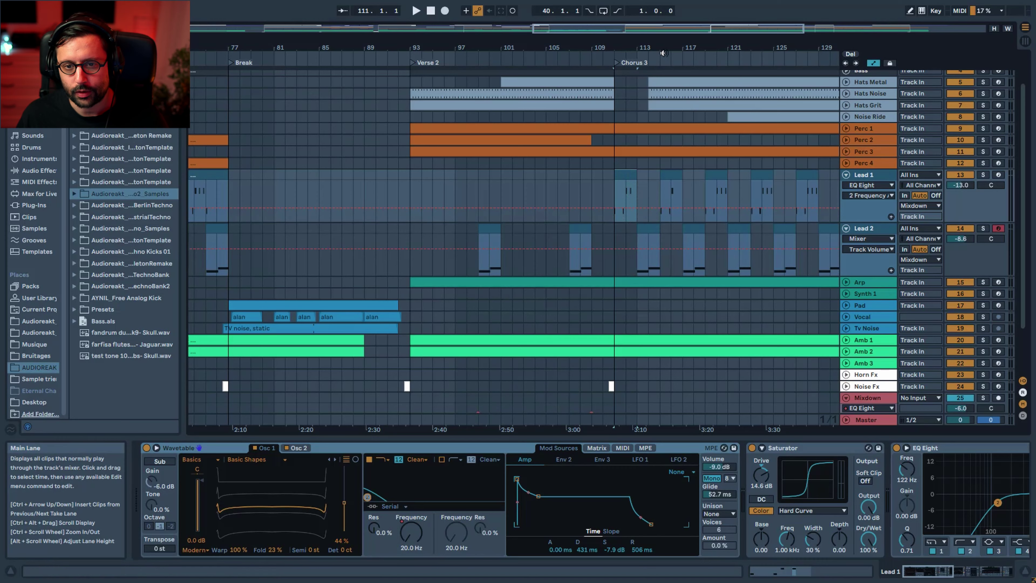
Step: Play the arrangement from bar 107 through the transition into Chorus 3, following the leads, hats and Mixdown automation
{"action": "left_click_drag", "start_coordinate": [663, 48], "coordinate": [582, 28]}
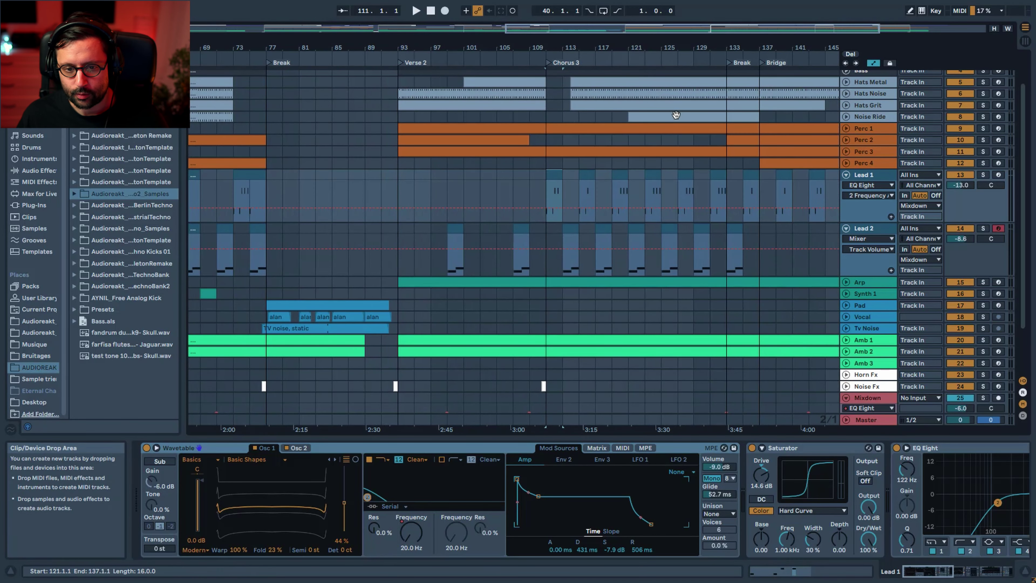
{"action": "scroll", "coordinate": [721, 215], "scroll_direction": "down", "scroll_amount": 3}
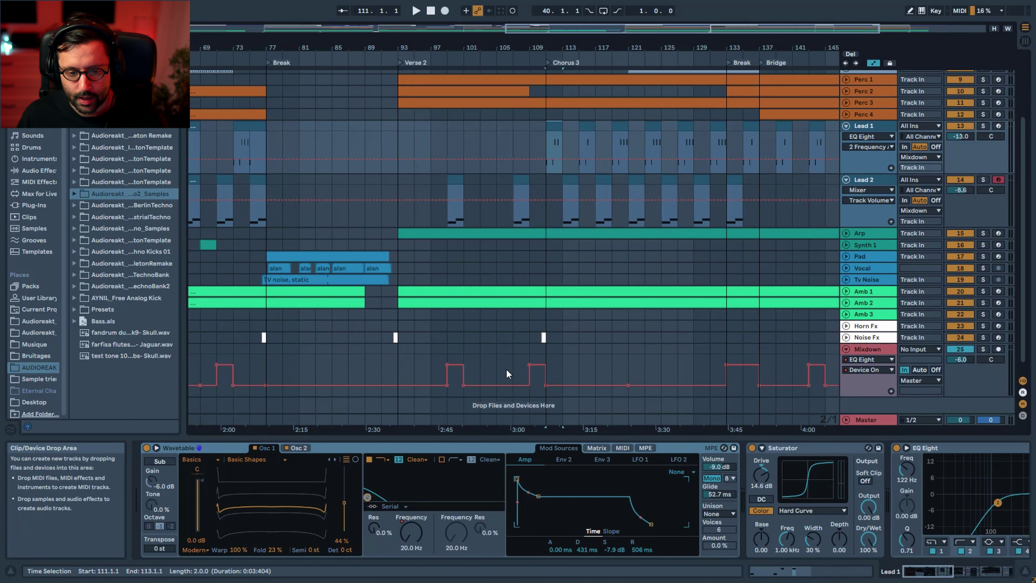
{"action": "left_click", "coordinate": [512, 364]}
{"action": "key", "text": "space"}
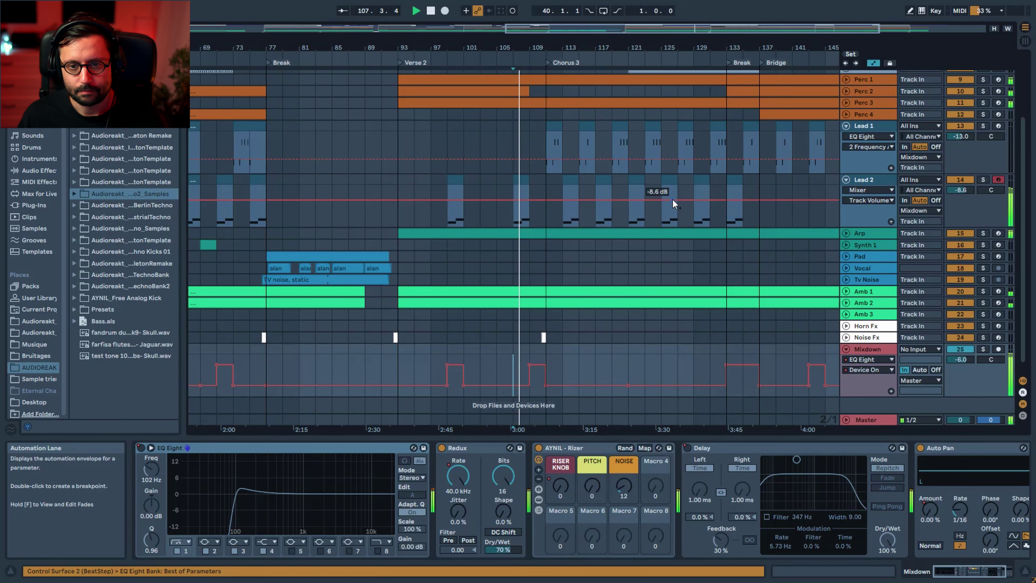
{"action": "left_click_drag", "start_coordinate": [618, 28], "coordinate": [659, 28]}
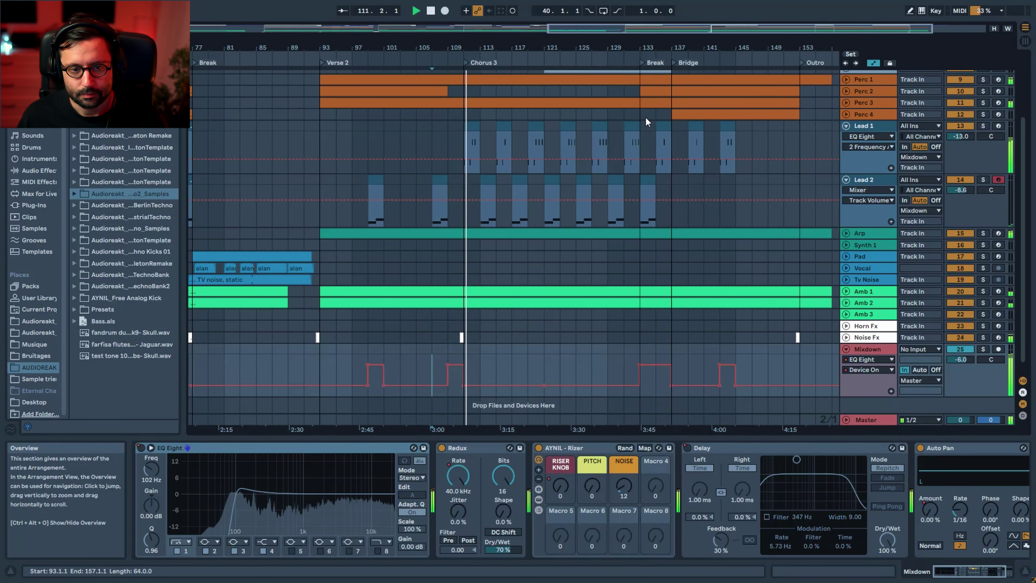
{"action": "scroll", "coordinate": [601, 238], "scroll_direction": "up", "scroll_amount": 3}
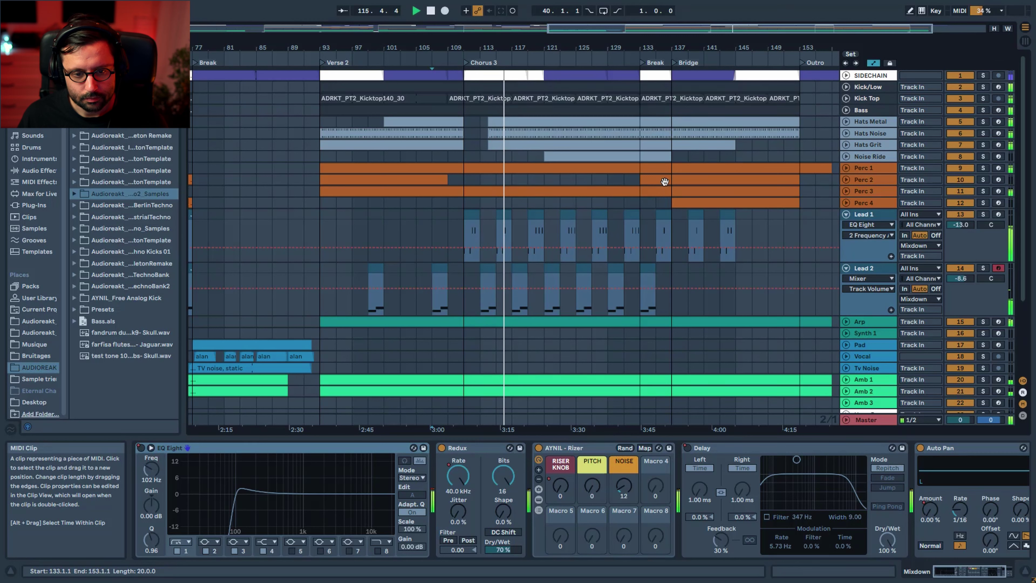
{"action": "left_click_drag", "start_coordinate": [592, 30], "coordinate": [659, 58]}
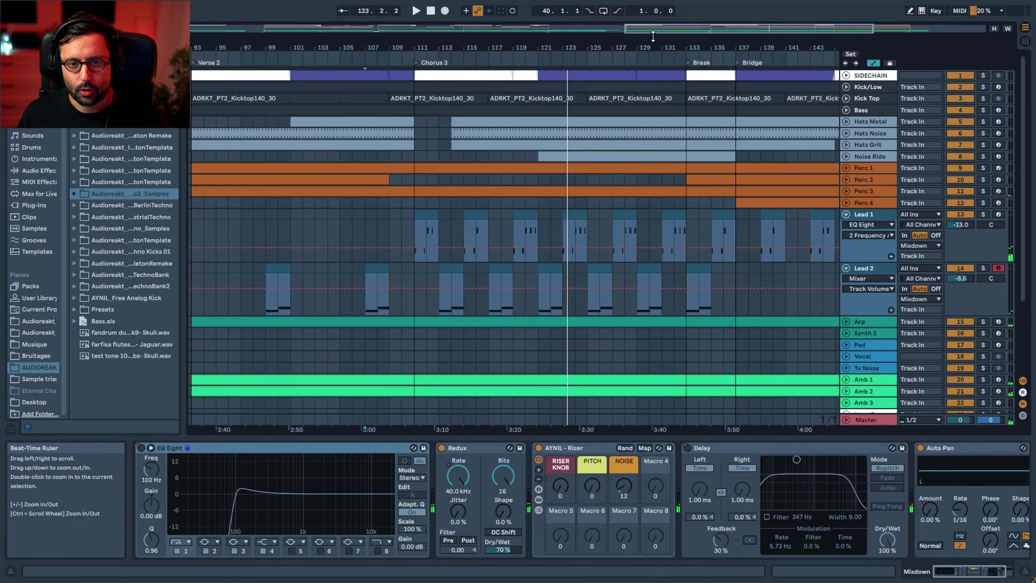
{"action": "left_click_drag", "start_coordinate": [673, 29], "coordinate": [546, 3]}
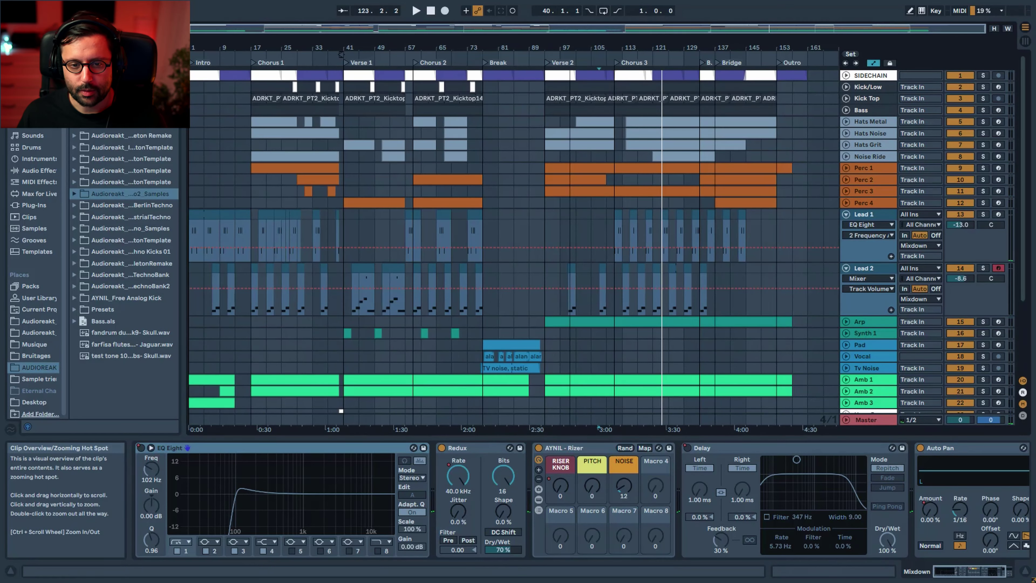
{"action": "left_click_drag", "start_coordinate": [674, 30], "coordinate": [761, 66]}
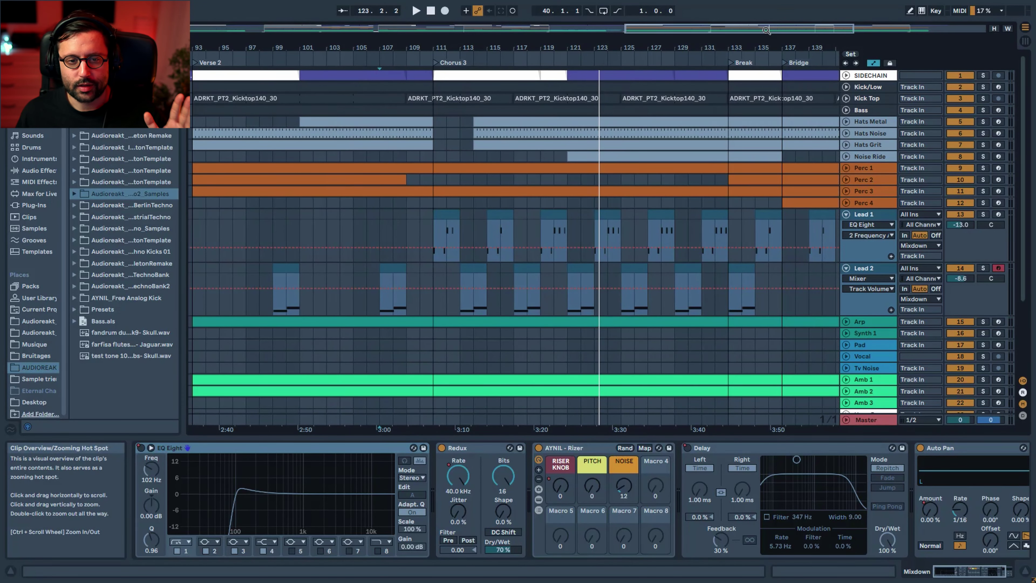
{"action": "left_click_drag", "start_coordinate": [766, 30], "coordinate": [764, 21]}
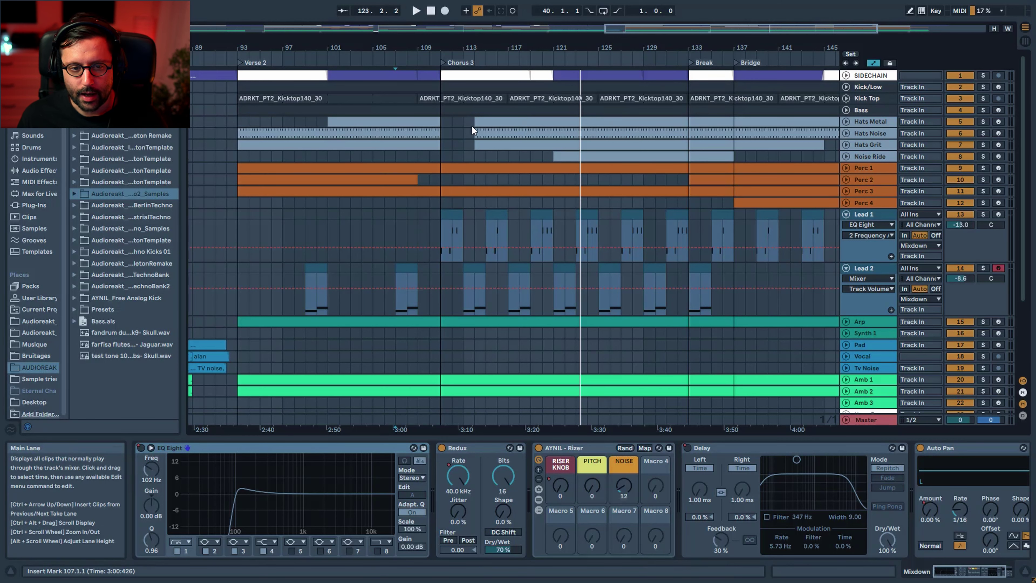
Step: Review the lead clips across Chorus 3 and place the insert marker on Lead 2 at bar 133, where the Break starts
{"action": "left_click_drag", "start_coordinate": [518, 48], "coordinate": [591, 106]}
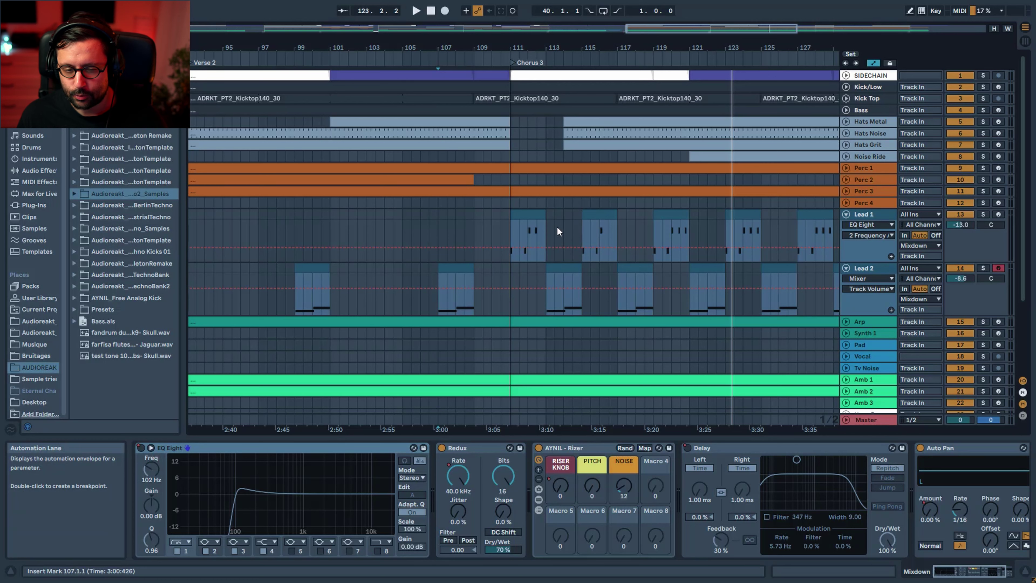
{"action": "left_click_drag", "start_coordinate": [660, 48], "coordinate": [420, 29]}
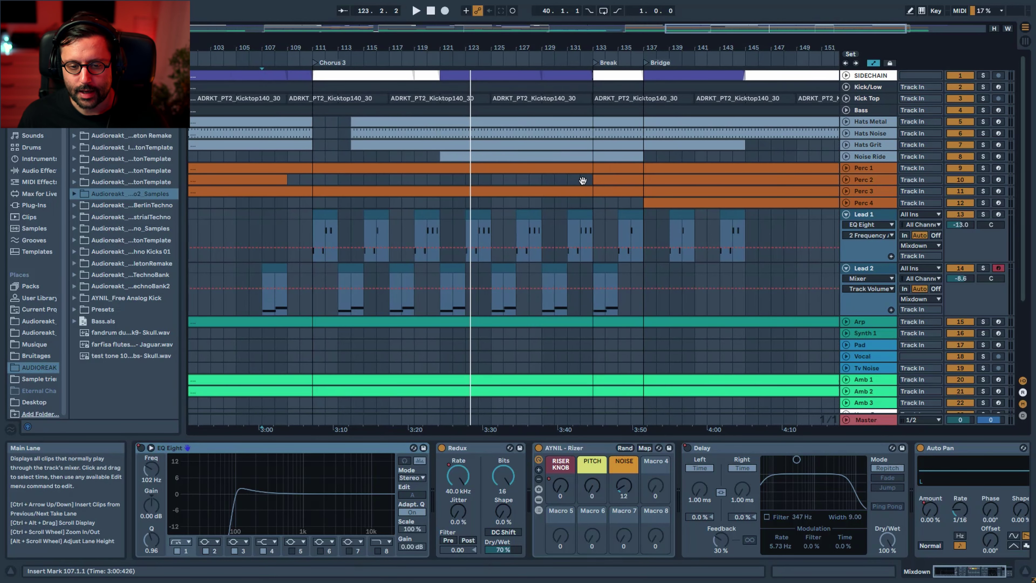
{"action": "scroll", "coordinate": [591, 204], "scroll_direction": "down", "scroll_amount": 2}
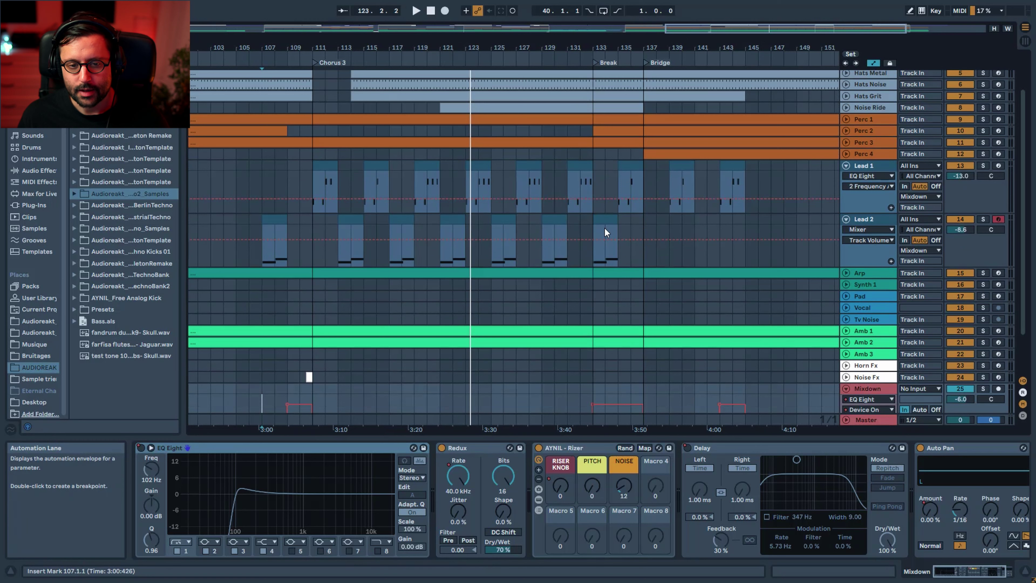
{"action": "left_click", "coordinate": [589, 251]}
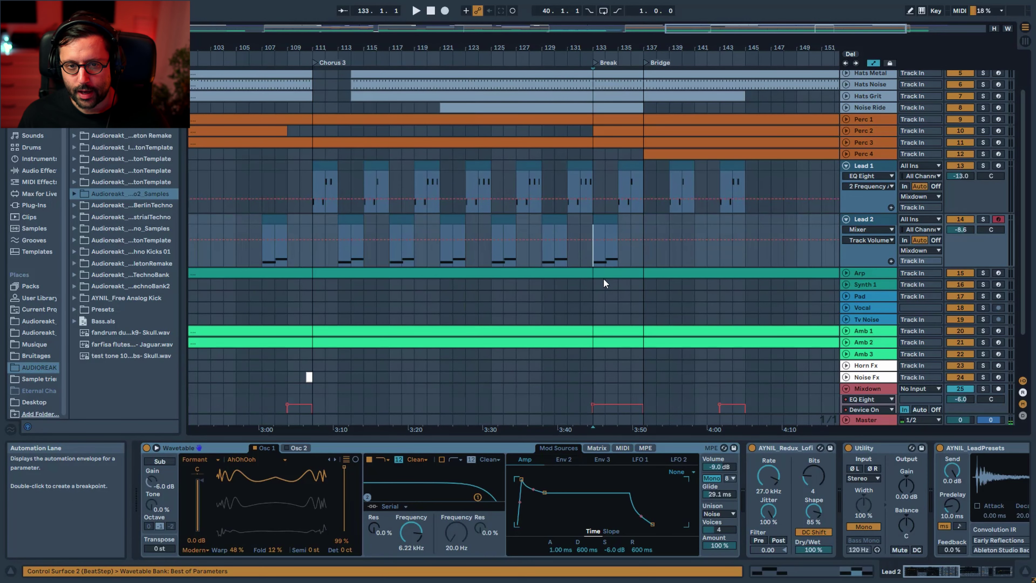
{"action": "scroll", "coordinate": [603, 277], "scroll_direction": "up", "scroll_amount": 2}
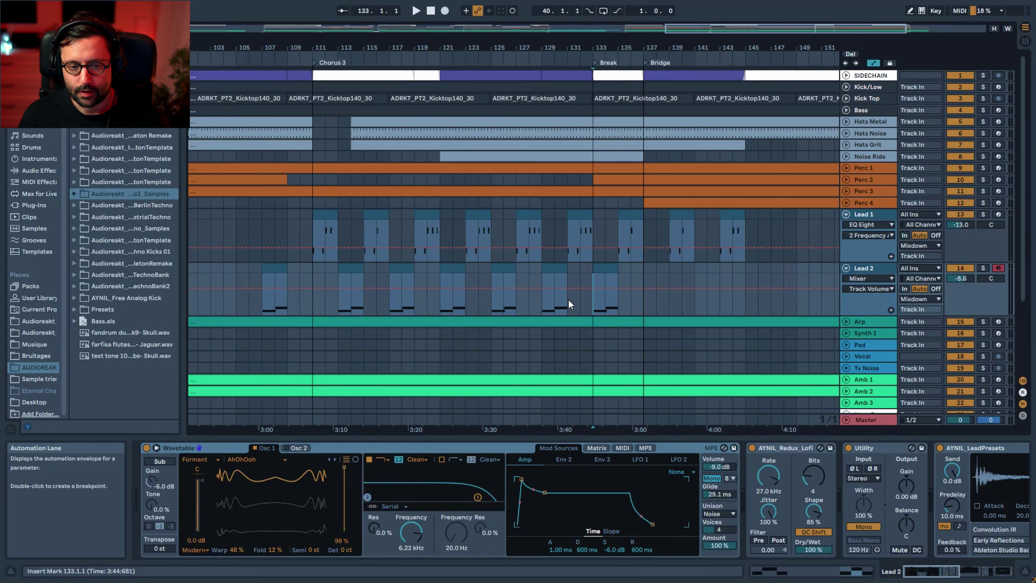
Step: Play the arrangement from bar 131 through the Break into the Bridge, following the leads, percussion and Mixdown automation
{"action": "key", "text": "space"}
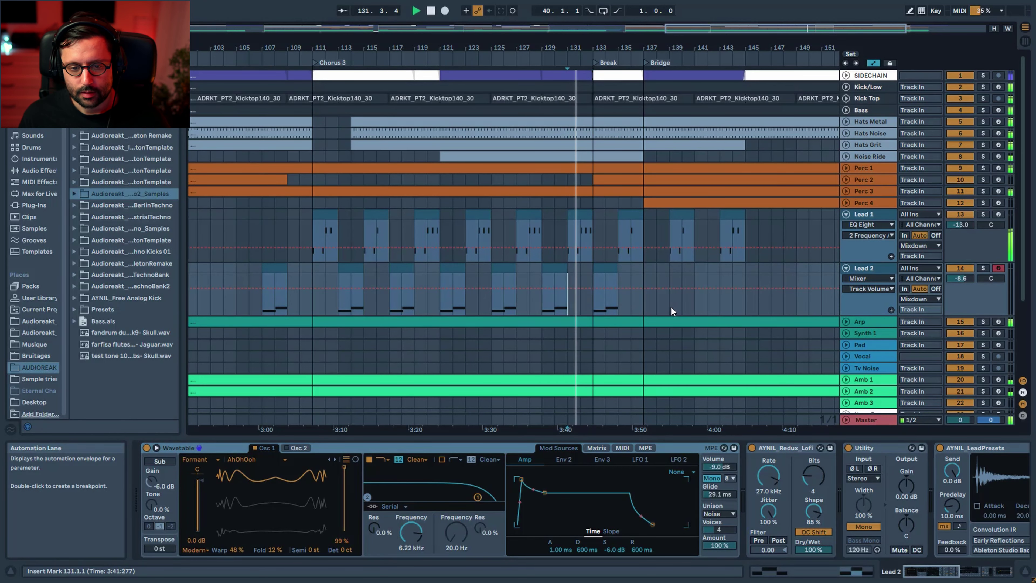
{"action": "scroll", "coordinate": [670, 306], "scroll_direction": "down", "scroll_amount": 3}
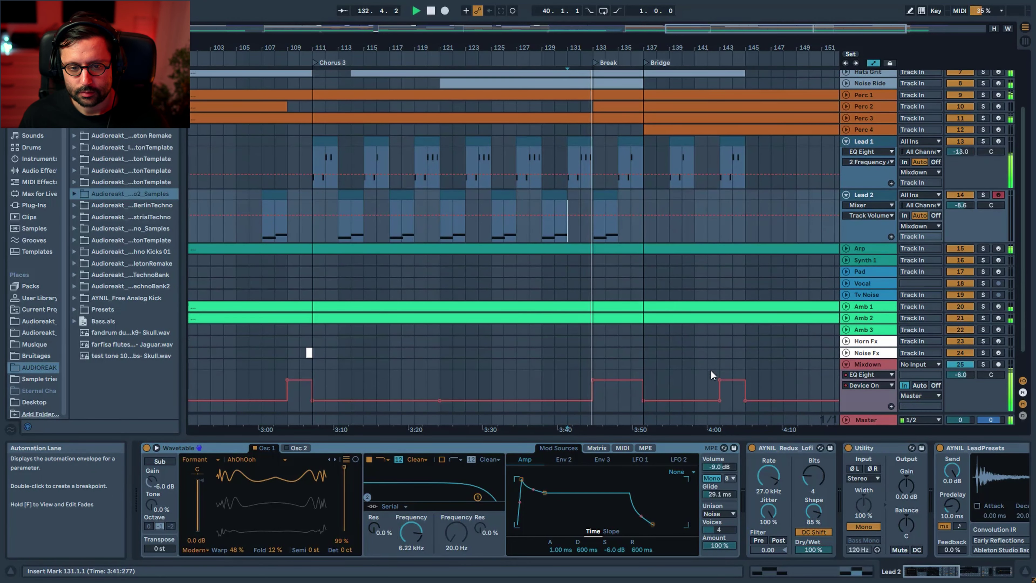
{"action": "left_click_drag", "start_coordinate": [700, 28], "coordinate": [700, 171]}
{"action": "scroll", "coordinate": [641, 251], "scroll_direction": "up", "scroll_amount": 3}
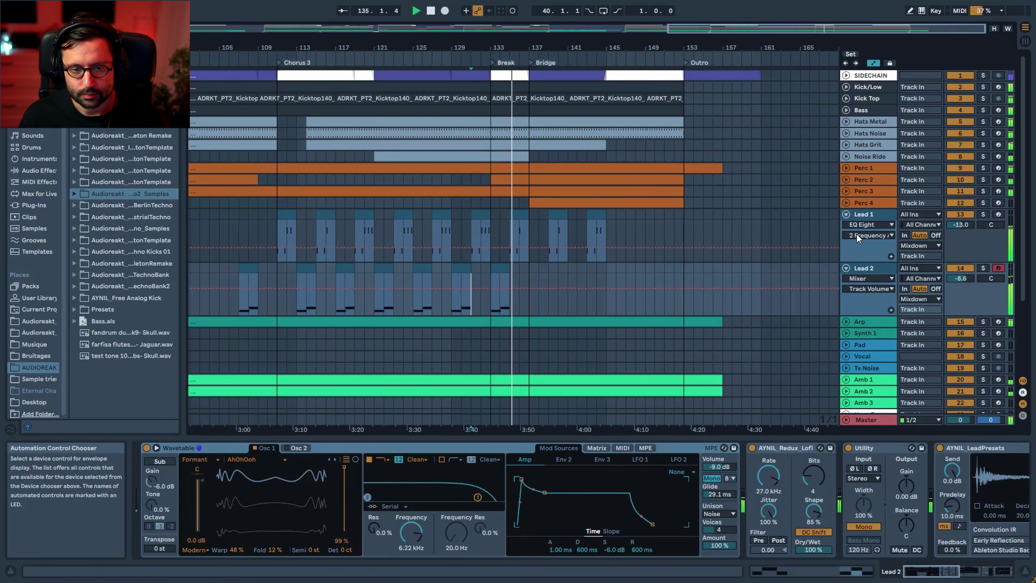
{"action": "scroll", "coordinate": [597, 240], "scroll_direction": "down", "scroll_amount": 3}
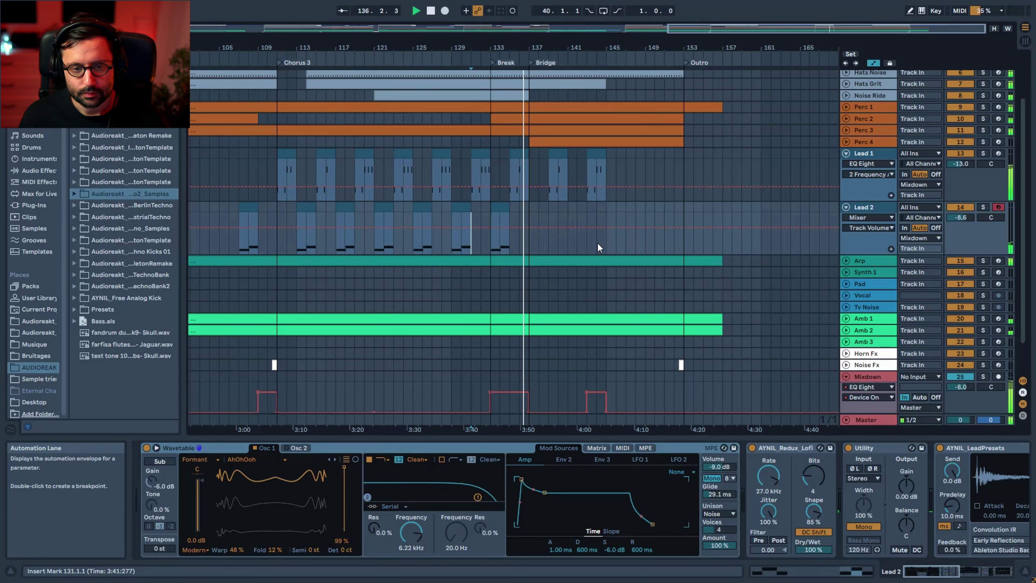
{"action": "scroll", "coordinate": [597, 244], "scroll_direction": "up", "scroll_amount": 2}
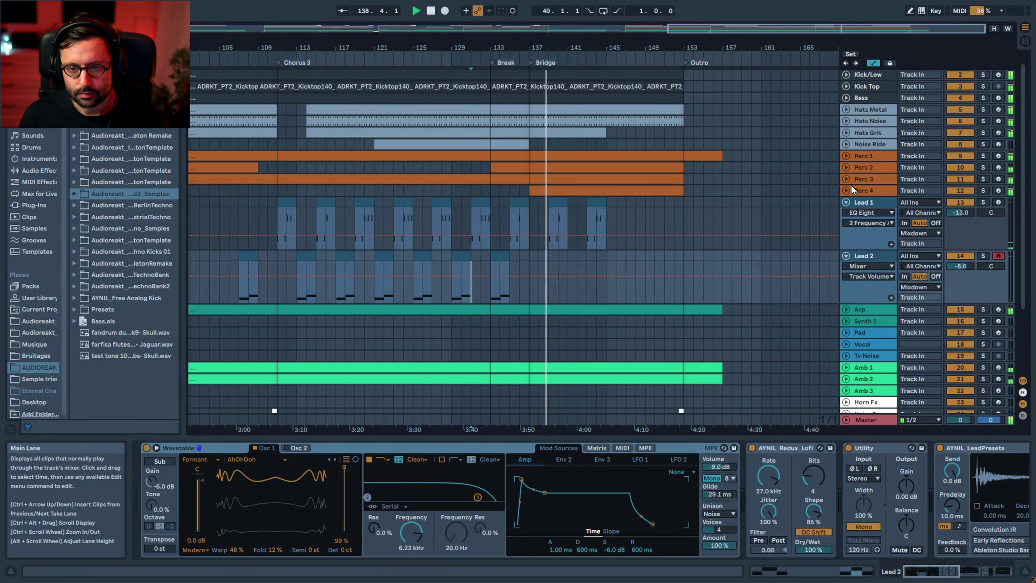
Step: Unfold Perc 4 during playback to view its Bridge notes, toggle its solo on and off, and fold it again
{"action": "left_click", "coordinate": [846, 190]}
{"action": "left_click", "coordinate": [981, 191]}
{"action": "left_click", "coordinate": [981, 191]}
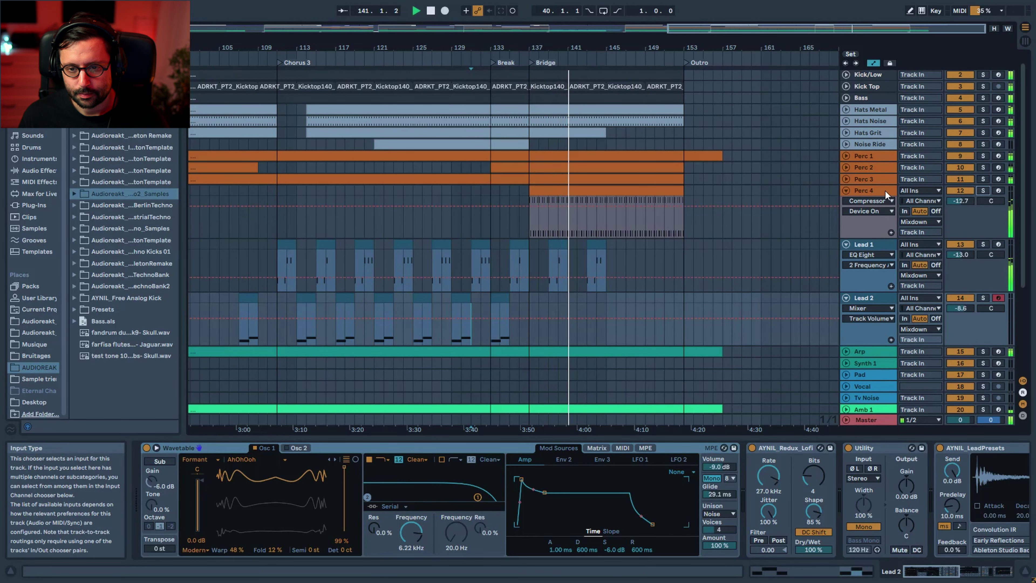
{"action": "left_click", "coordinate": [847, 190]}
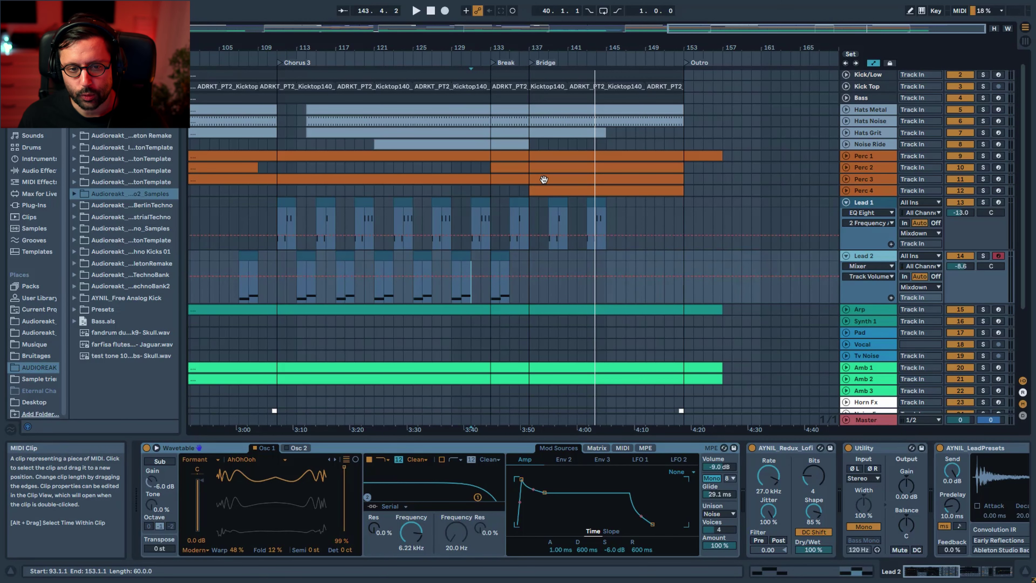
Step: Select the Perc 4 clip in the Bridge, audition it soloed from bar 137, and remove the solo
{"action": "left_click", "coordinate": [543, 190]}
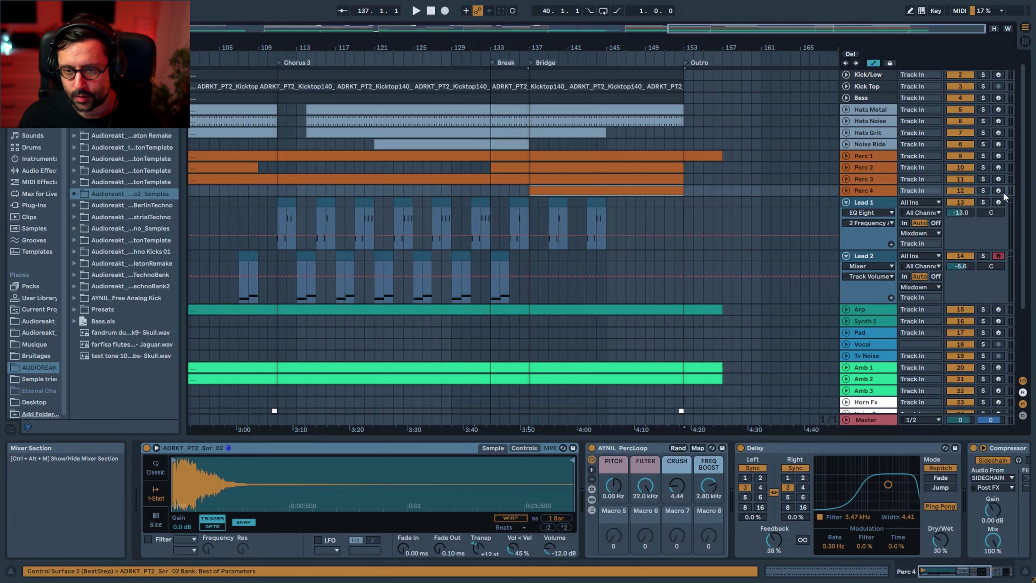
{"action": "left_click", "coordinate": [983, 190]}
{"action": "key", "text": "space"}
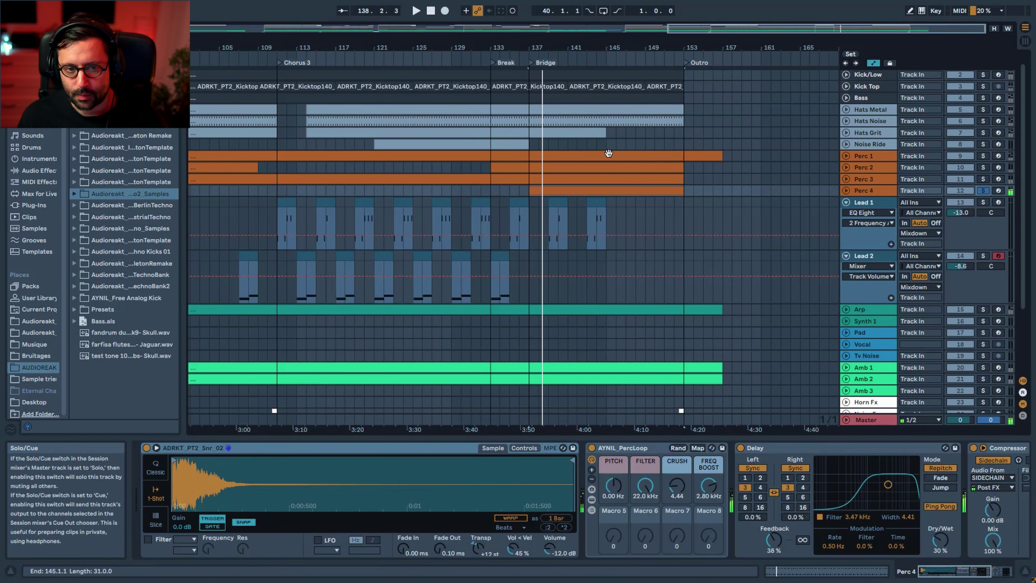
{"action": "left_click", "coordinate": [982, 190]}
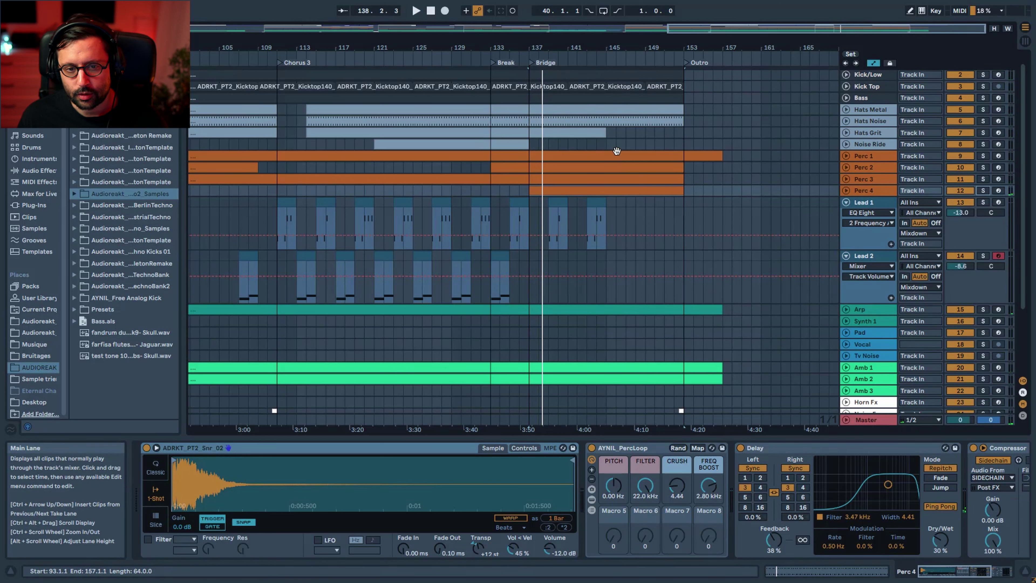
Step: Play the Bridge from bar 137 with all tracks and mark the Mixdown EQ Eight Device On automation at bar 143
{"action": "key", "text": "space"}
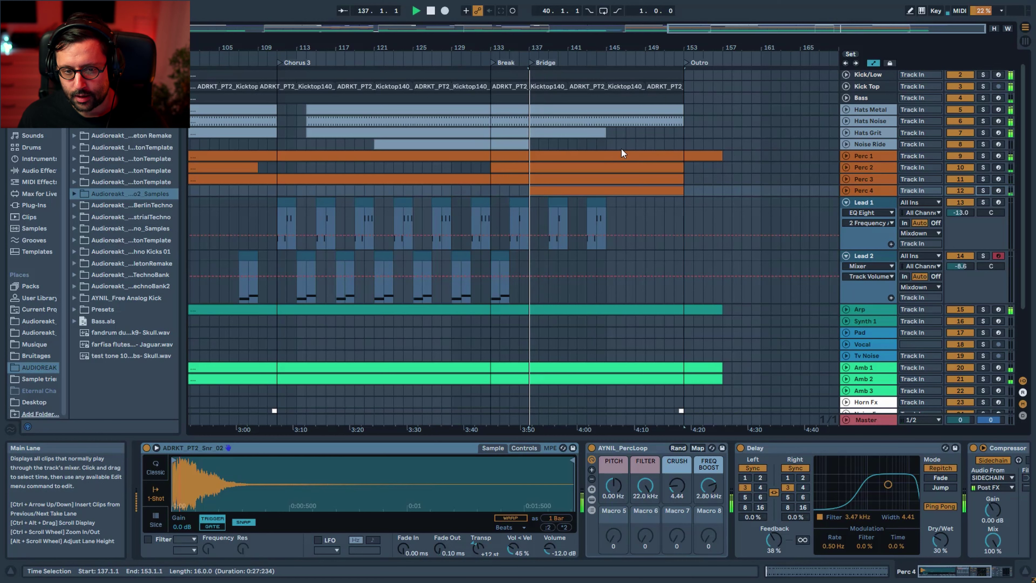
{"action": "scroll", "coordinate": [745, 244], "scroll_direction": "down", "scroll_amount": 3}
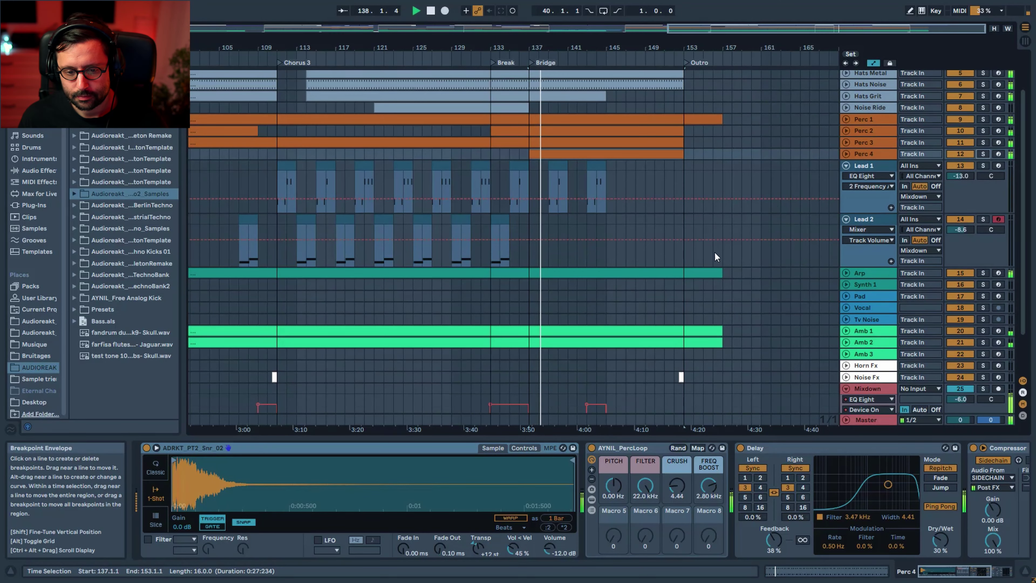
{"action": "scroll", "coordinate": [711, 255], "scroll_direction": "down", "scroll_amount": 2}
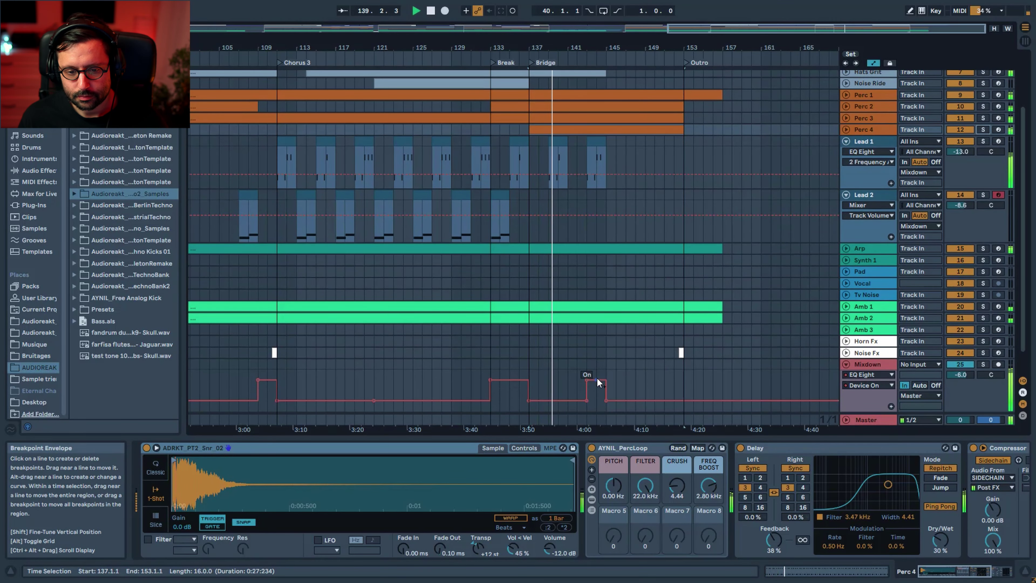
{"action": "left_click", "coordinate": [588, 359]}
{"action": "scroll", "coordinate": [676, 336], "scroll_direction": "up", "scroll_amount": 5}
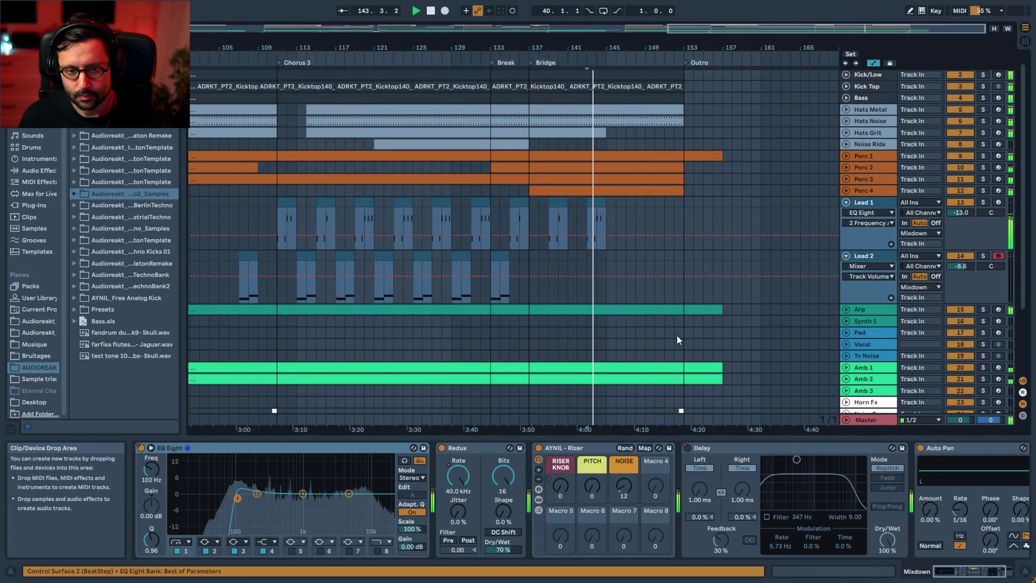
{"action": "scroll", "coordinate": [677, 340], "scroll_direction": "down", "scroll_amount": 6}
{"action": "scroll", "coordinate": [751, 297], "scroll_direction": "up", "scroll_amount": 4}
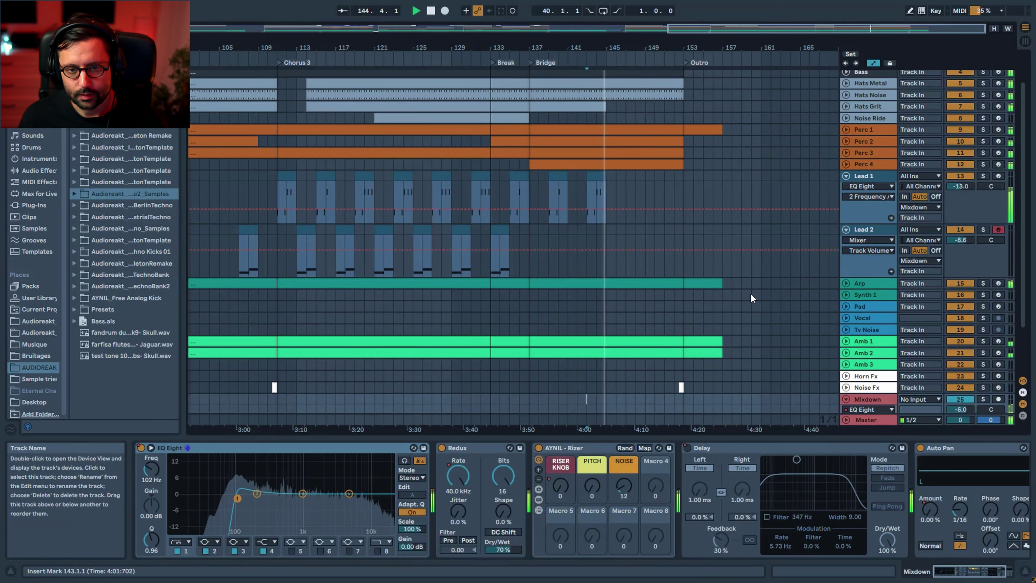
Step: Follow the playback through the end of the Bridge into the Outro, briefly unfolding and refolding the Arp track
{"action": "scroll", "coordinate": [751, 293], "scroll_direction": "up", "scroll_amount": 3}
{"action": "left_click_drag", "start_coordinate": [747, 29], "coordinate": [839, 43]}
{"action": "scroll", "coordinate": [670, 184], "scroll_direction": "down", "scroll_amount": 4}
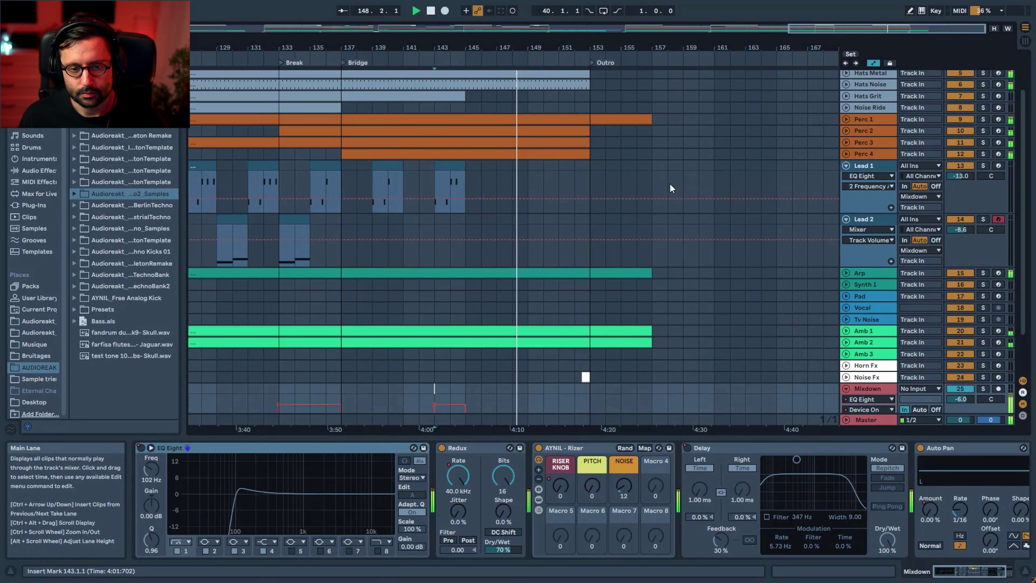
{"action": "left_click", "coordinate": [845, 273]}
{"action": "left_click", "coordinate": [845, 274]}
{"action": "scroll", "coordinate": [619, 310], "scroll_direction": "down", "scroll_amount": 4}
{"action": "scroll", "coordinate": [602, 309], "scroll_direction": "up", "scroll_amount": 8}
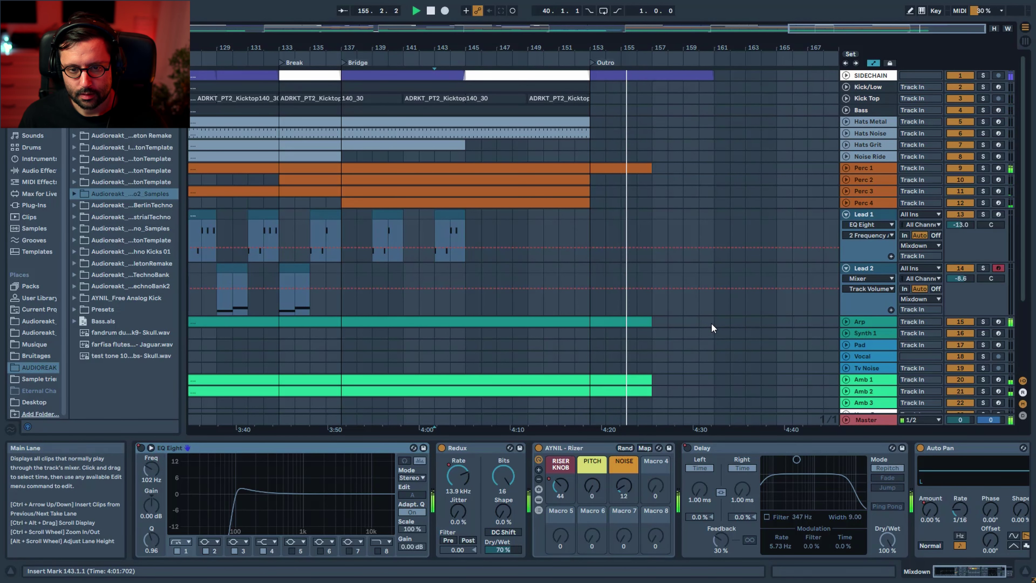
Step: Stop playback in the Outro and display the Mixdown automation for the Redux Sample Rate and the AYNIL - Rizer RISER KNOB
{"action": "left_click_drag", "start_coordinate": [795, 31], "coordinate": [793, 14]}
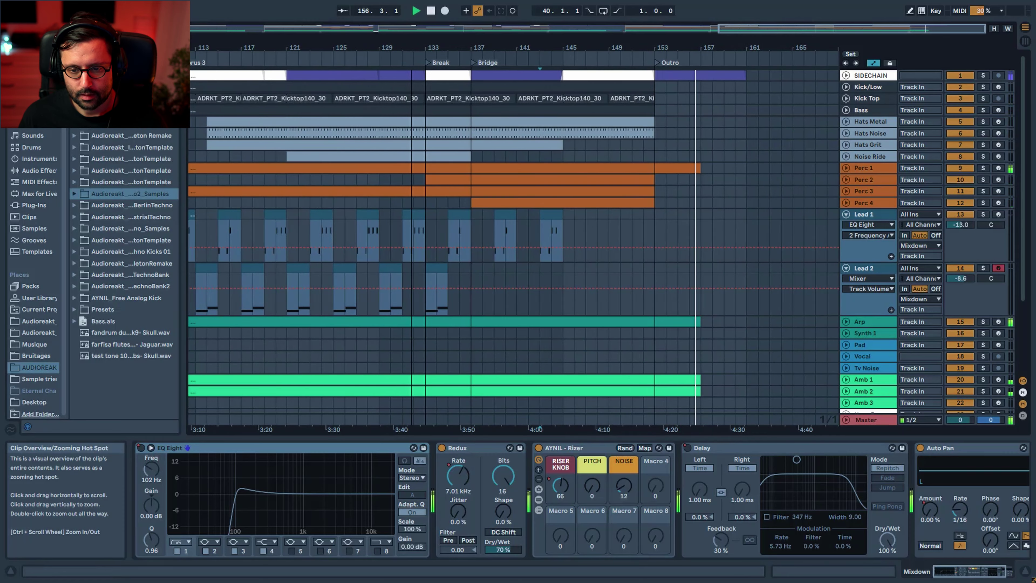
{"action": "scroll", "coordinate": [796, 290], "scroll_direction": "down", "scroll_amount": 5}
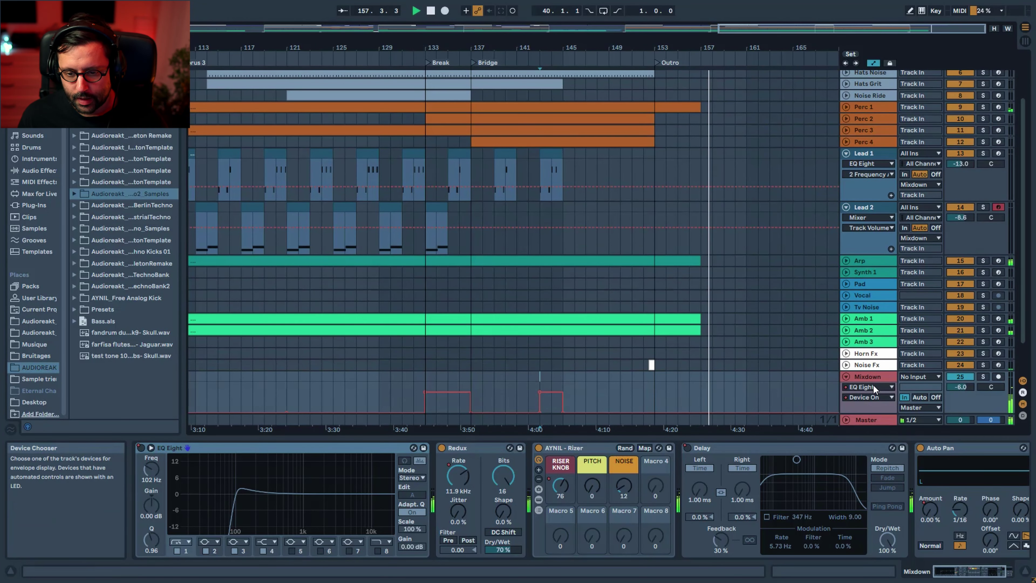
{"action": "scroll", "coordinate": [852, 374], "scroll_direction": "down", "scroll_amount": 3}
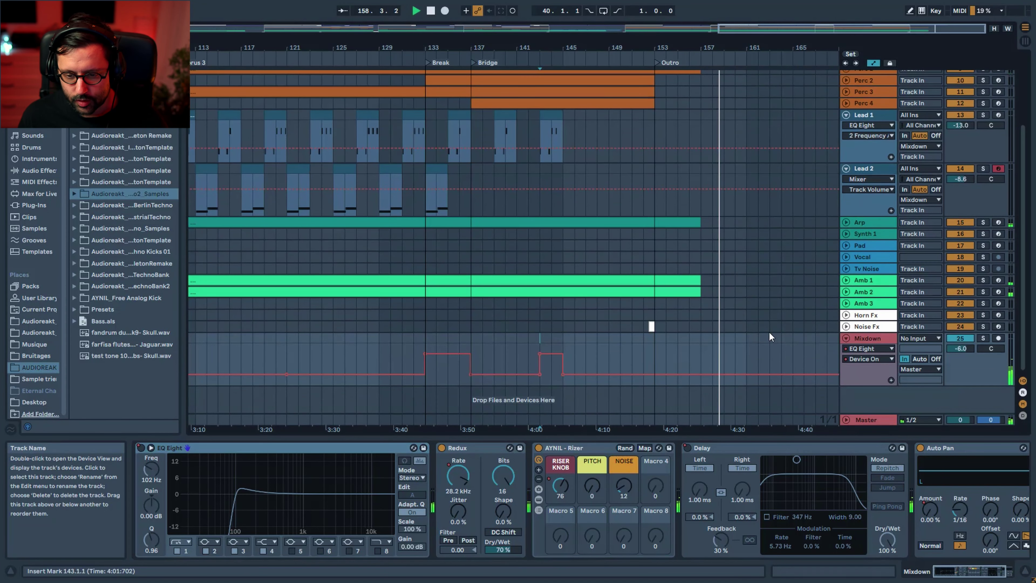
{"action": "left_click", "coordinate": [852, 348]}
{"action": "key", "text": "Escape"}
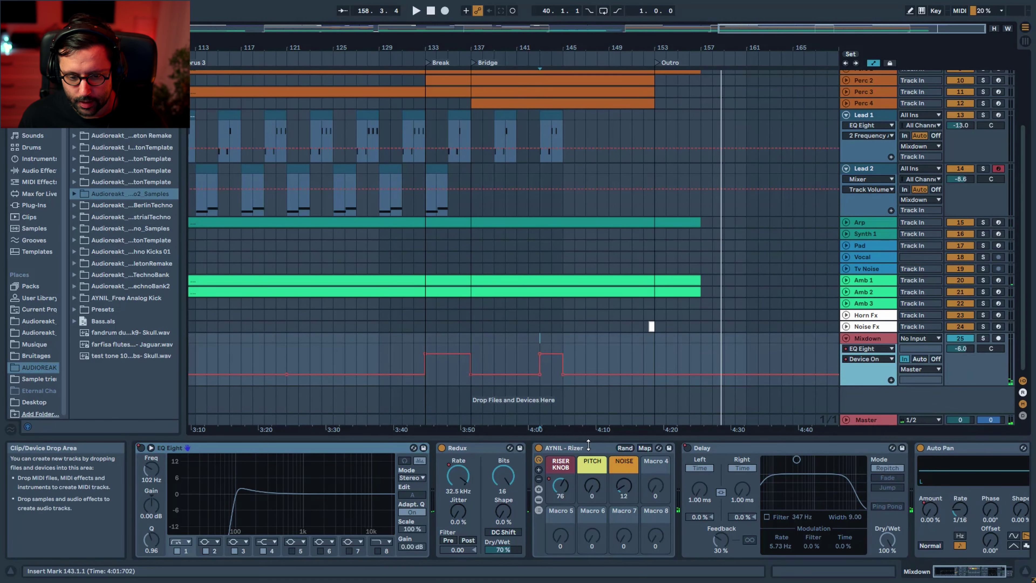
{"action": "left_click", "coordinate": [465, 475]}
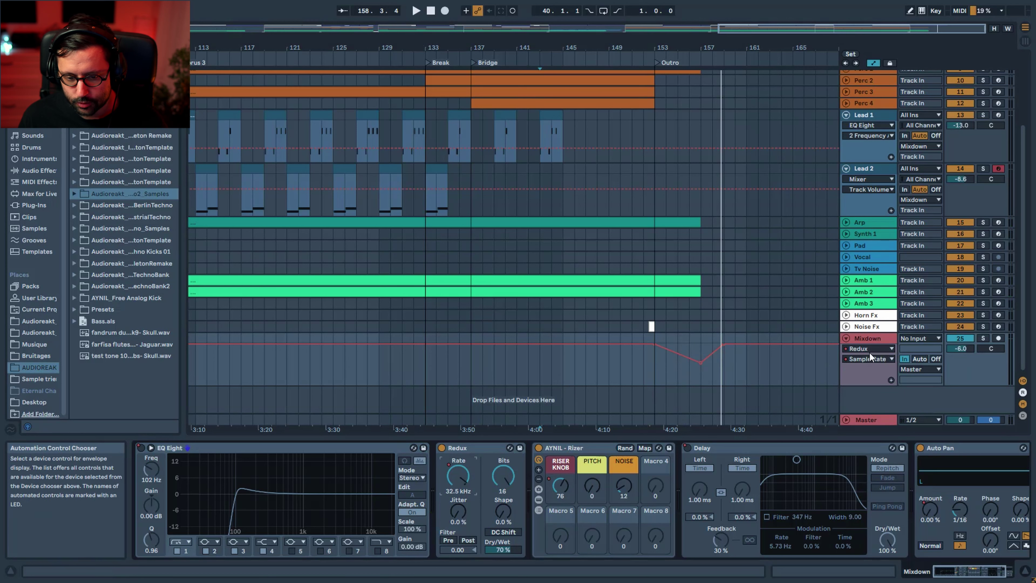
{"action": "left_click", "coordinate": [558, 492]}
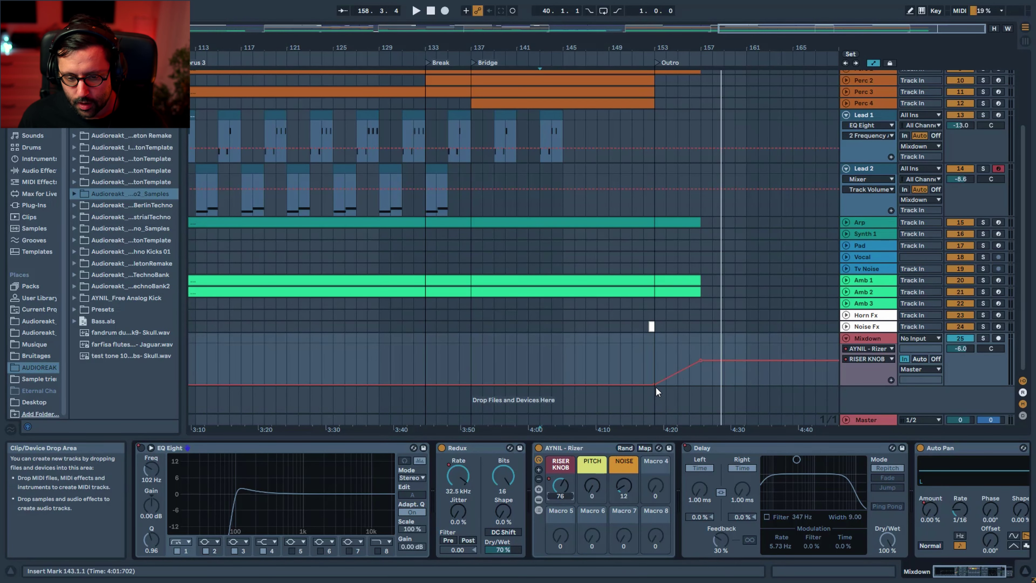
Step: Show the whole arrangement from Intro to Outro and fold the Lead 2, Lead 1 and Mixdown tracks
{"action": "scroll", "coordinate": [689, 336], "scroll_direction": "up", "scroll_amount": 4}
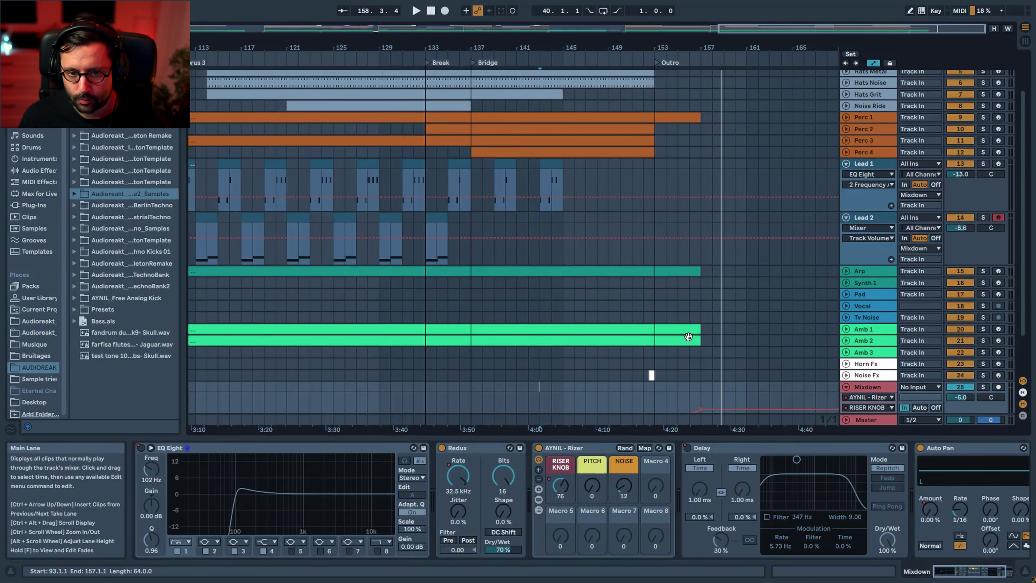
{"action": "key", "text": "w"}
{"action": "left_click", "coordinate": [846, 268]}
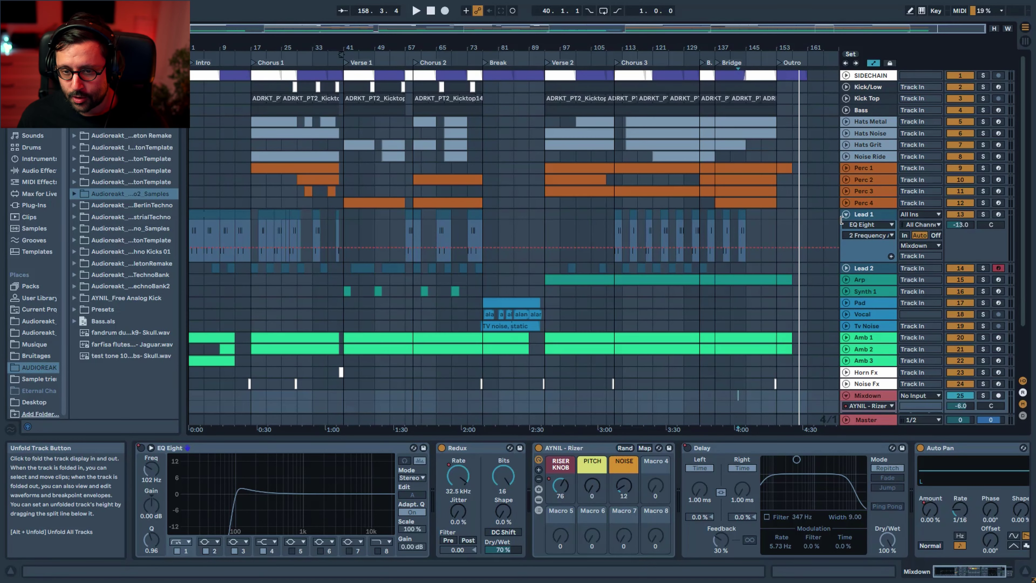
{"action": "left_click", "coordinate": [846, 215]}
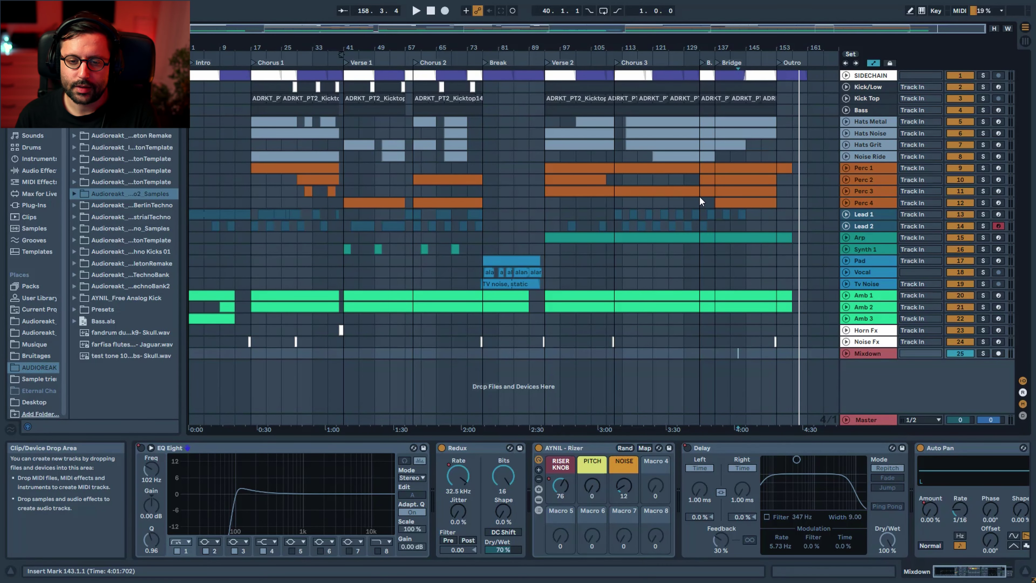
Step: Unfold Lead 1 and display its Delay Device On automation, followed by its Wavetable Filter 1 Freq automation
{"action": "left_click", "coordinate": [847, 215]}
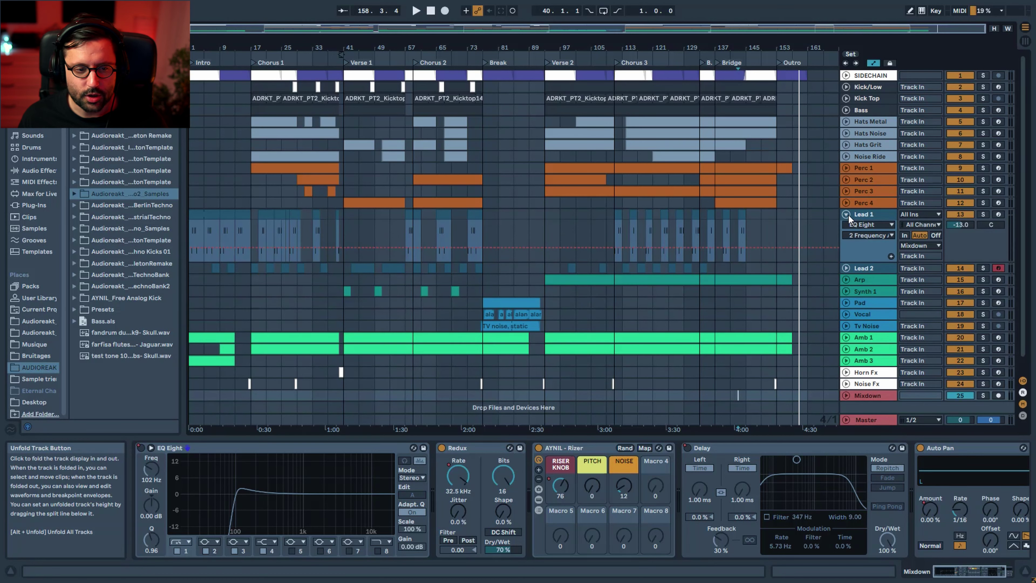
{"action": "left_click", "coordinate": [867, 224]}
{"action": "left_click", "coordinate": [859, 271]}
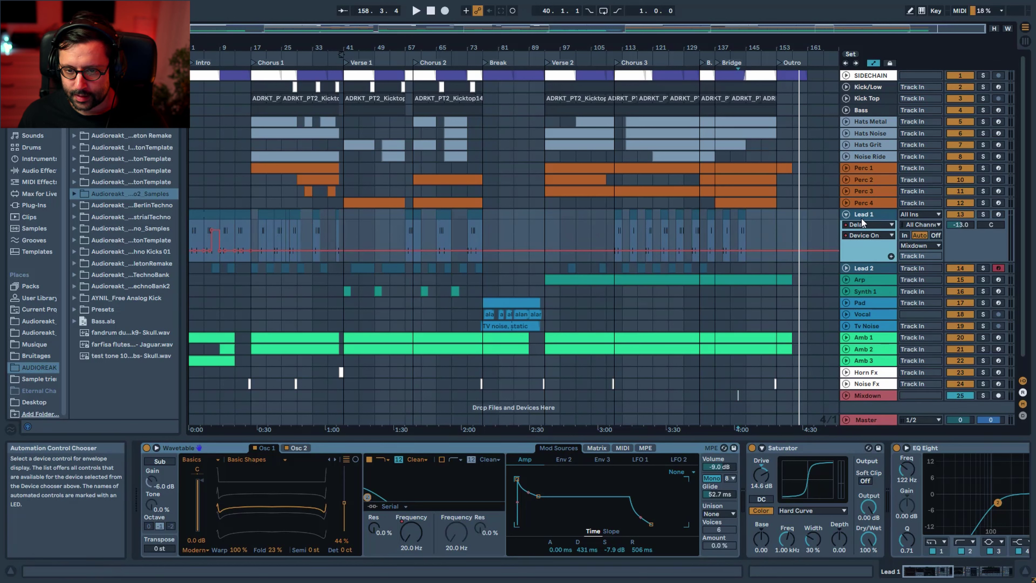
{"action": "left_click", "coordinate": [856, 224]}
{"action": "left_click", "coordinate": [861, 243]}
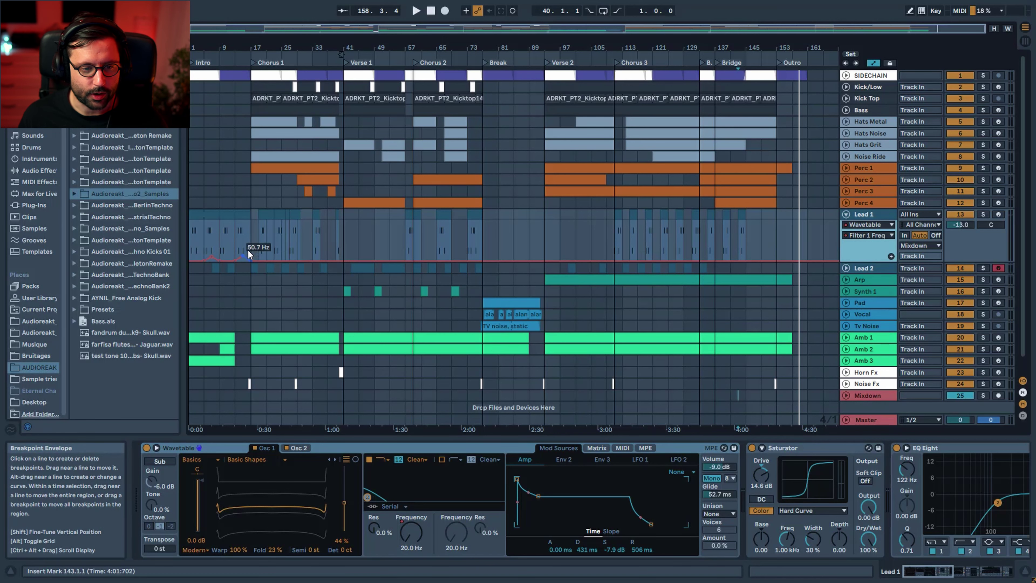
{"action": "scroll", "coordinate": [838, 270], "scroll_direction": "down", "scroll_amount": 2}
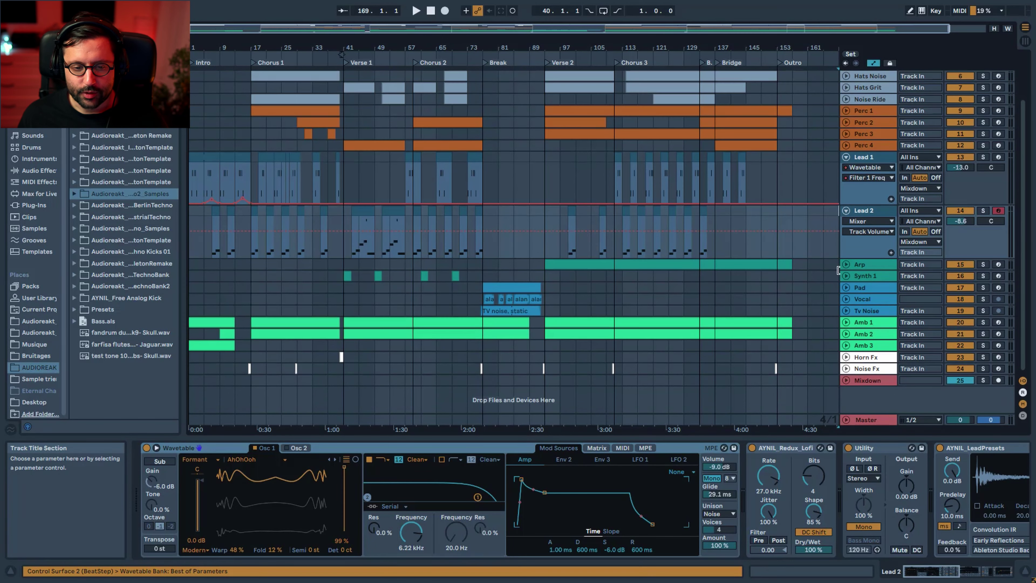
Step: Solo and unfold the Arp track, and review its Filter 1 Freq automation, Wavetable modulation matrix and following effects
{"action": "left_click", "coordinate": [862, 264]}
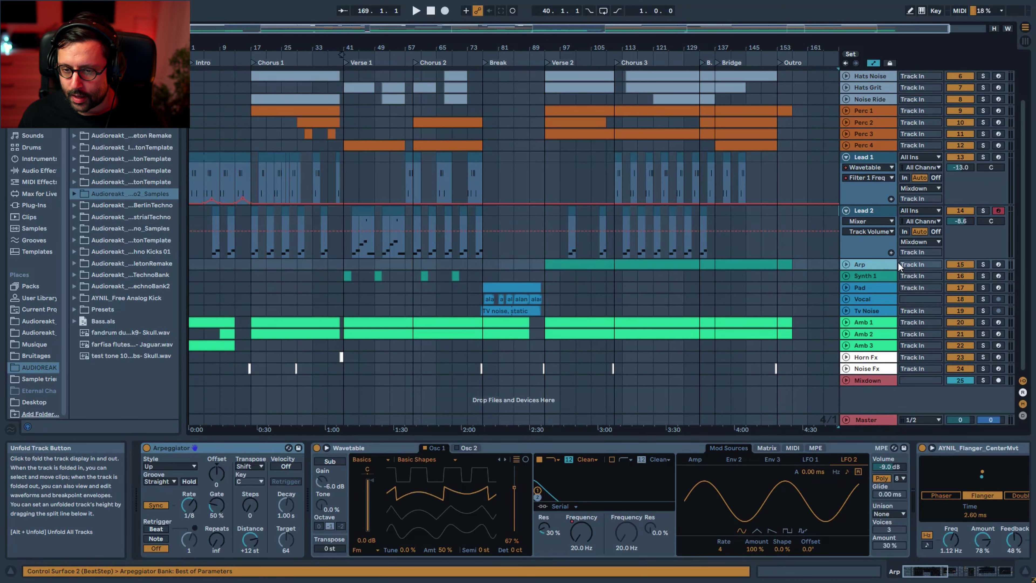
{"action": "left_click", "coordinate": [982, 264]}
{"action": "left_click", "coordinate": [845, 265]}
{"action": "left_click", "coordinate": [859, 287]}
{"action": "left_click", "coordinate": [858, 300]}
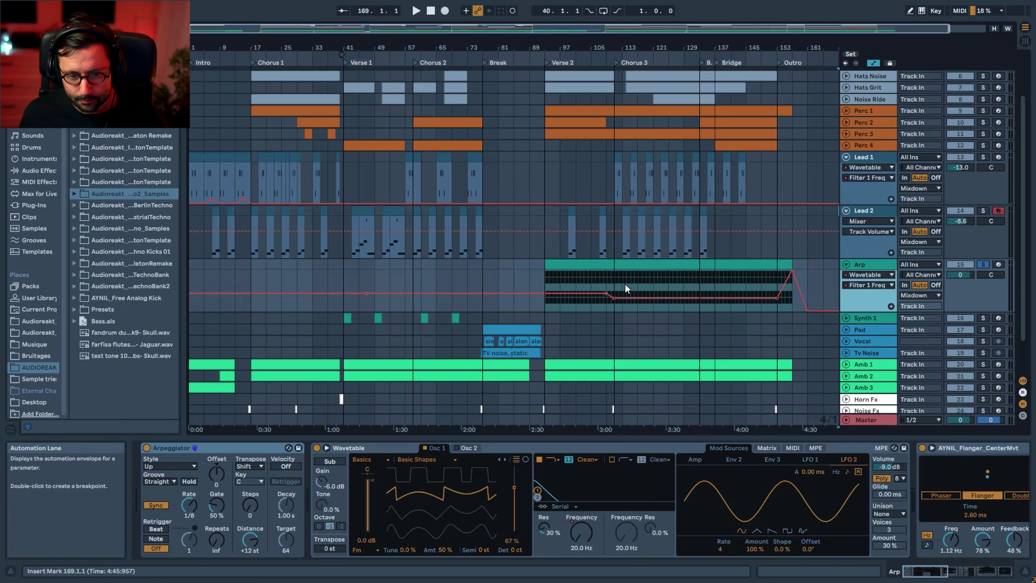
{"action": "left_click", "coordinate": [767, 447]}
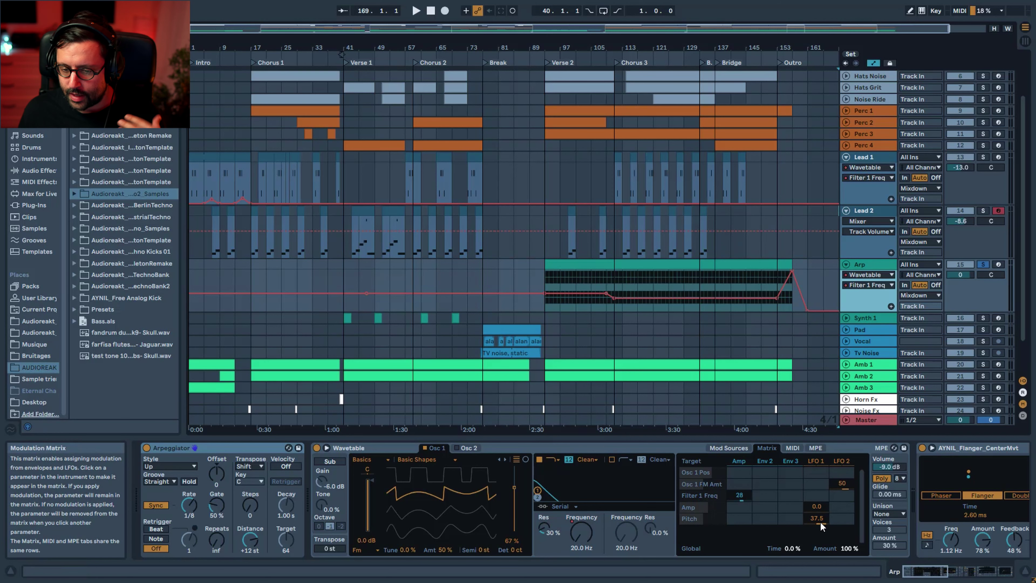
{"action": "scroll", "coordinate": [816, 514], "scroll_direction": "right", "scroll_amount": 5}
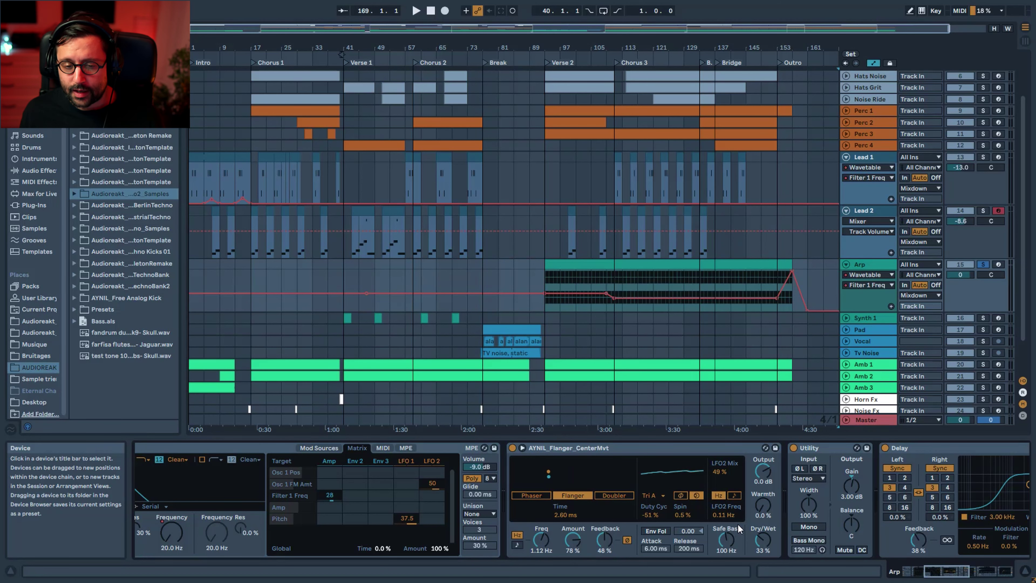
Step: Fold all tracks, unfold Mixdown and display its EQ Eight Device On automation, keeping the automation active
{"action": "key", "text": "alt+u"}
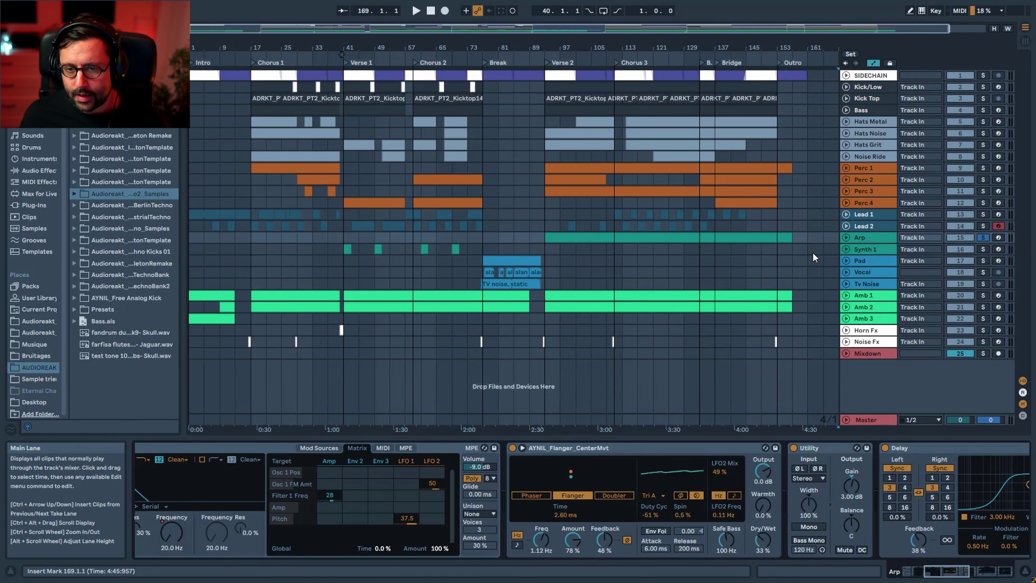
{"action": "left_click", "coordinate": [858, 352]}
{"action": "left_click_drag", "start_coordinate": [434, 31], "coordinate": [433, 10]}
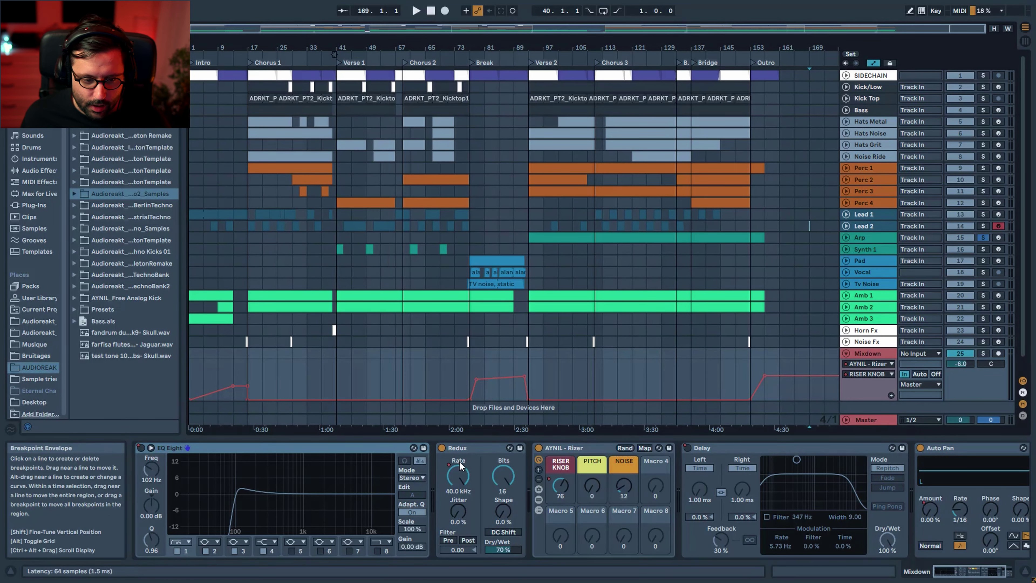
{"action": "left_click", "coordinate": [140, 447]}
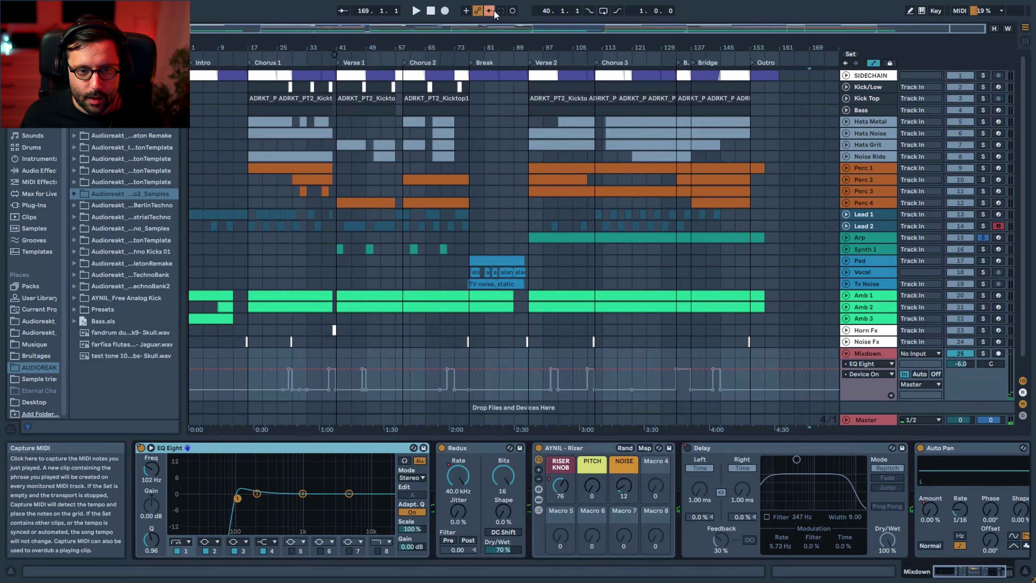
{"action": "left_click", "coordinate": [489, 10]}
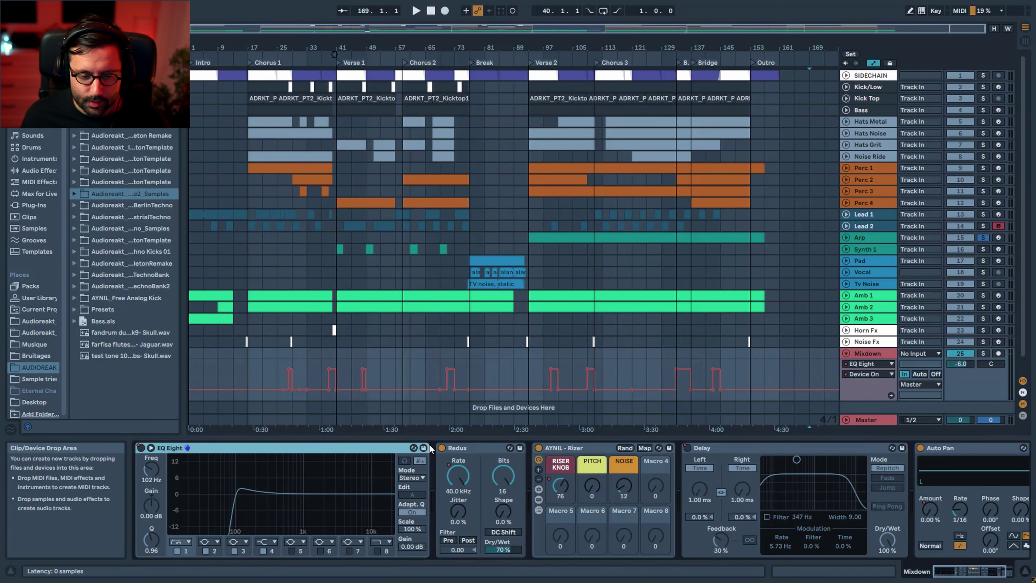
Step: Display the Mixdown automation for the Redux Sample Rate, the AYNIL - Rizer RISER KNOB and the Delay Device On
{"action": "left_click", "coordinate": [458, 475]}
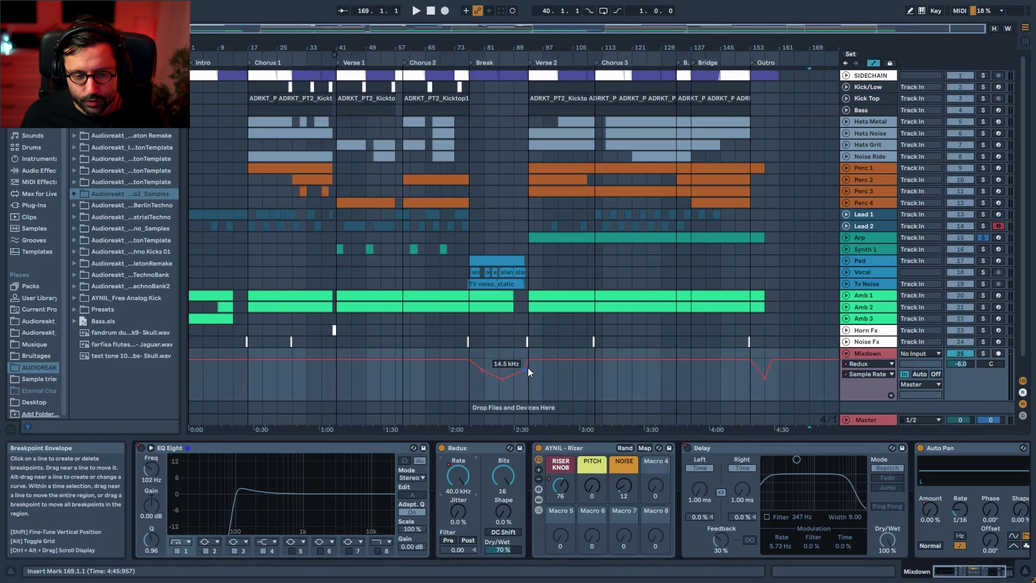
{"action": "left_click", "coordinate": [560, 485]}
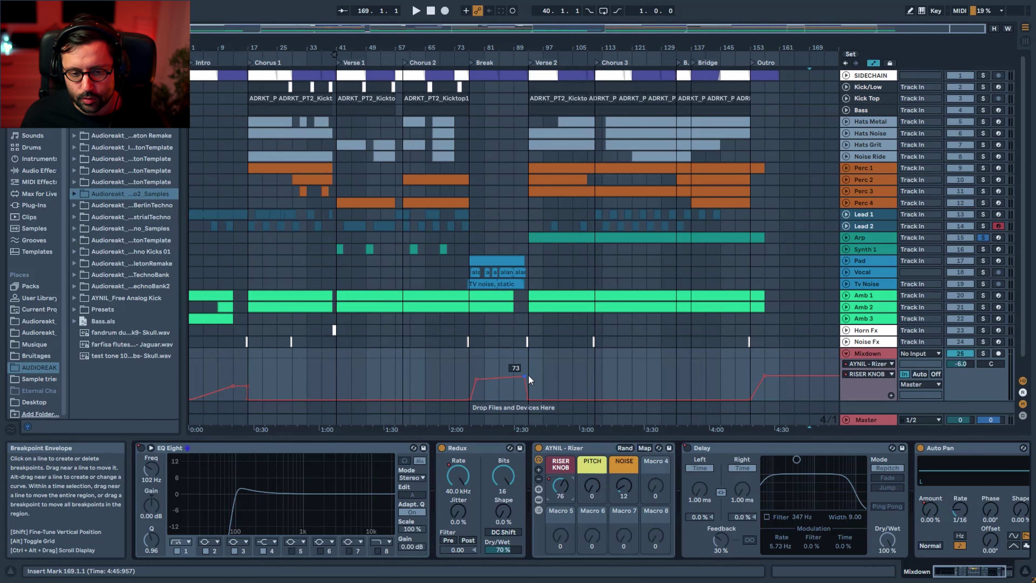
{"action": "scroll", "coordinate": [944, 558], "scroll_direction": "right", "scroll_amount": 3}
{"action": "left_click", "coordinate": [610, 448]}
{"action": "left_click", "coordinate": [489, 10]}
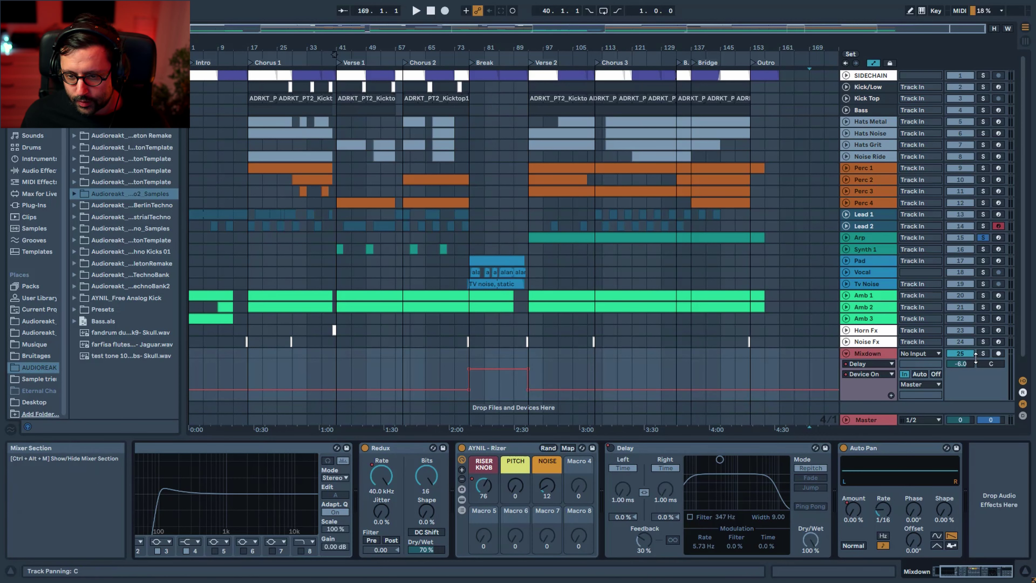
Step: Solo the Mixdown track and play the Break from bar 81
{"action": "left_click", "coordinate": [982, 354]}
{"action": "key", "text": "space"}
{"action": "left_click", "coordinate": [478, 389]}
{"action": "key", "text": "space"}
{"action": "key", "text": "space"}
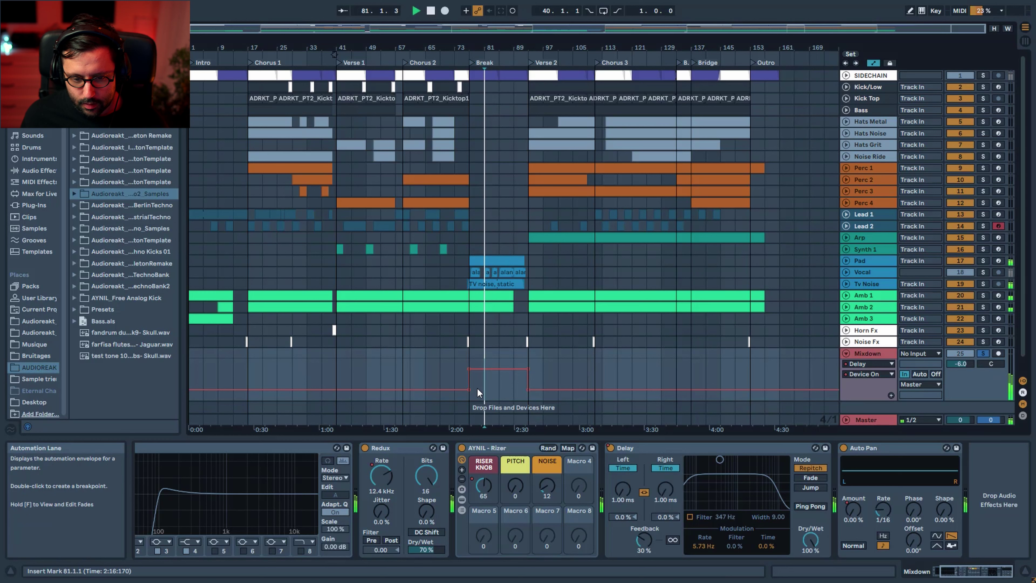
Step: Remove the Delay from Mixdown to compare the Break without it, undo the deletion and stop playback
{"action": "left_click", "coordinate": [634, 446]}
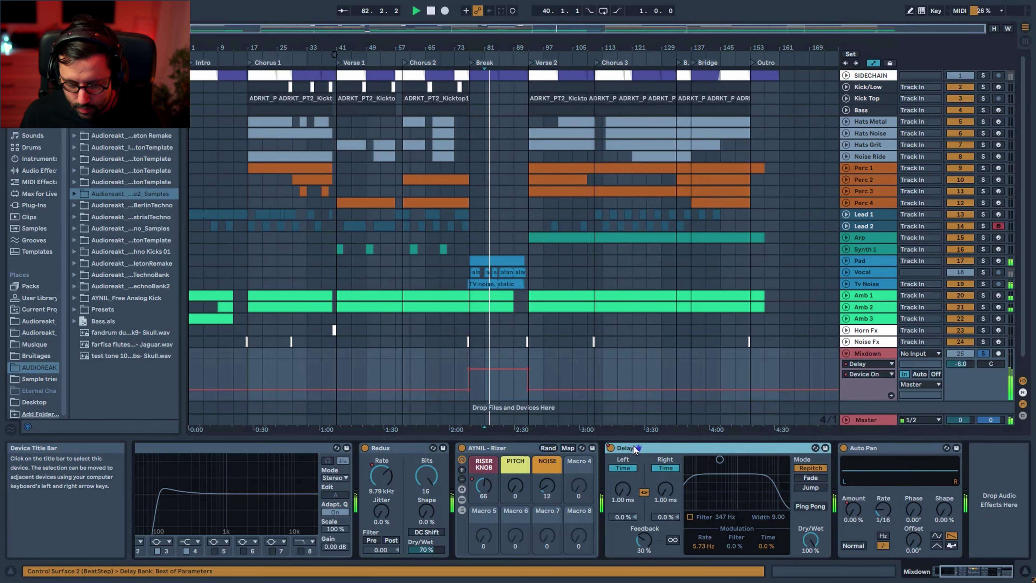
{"action": "key", "text": "Delete"}
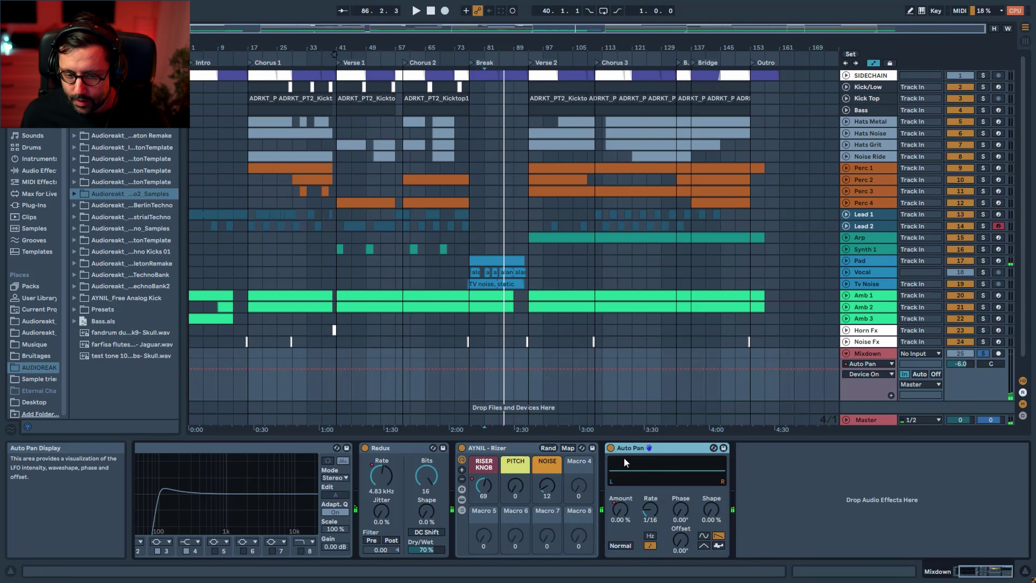
{"action": "key", "text": "ctrl+z"}
{"action": "key", "text": "space"}
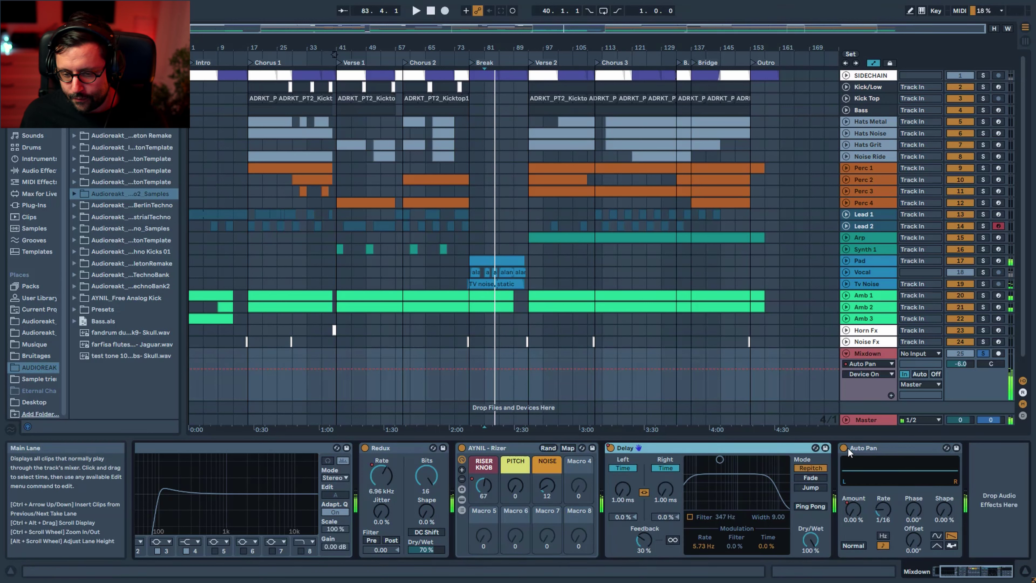
Step: Display the Mixdown's Auto Pan Amount automation around the start of the Break and fold the track
{"action": "left_click", "coordinate": [874, 448]}
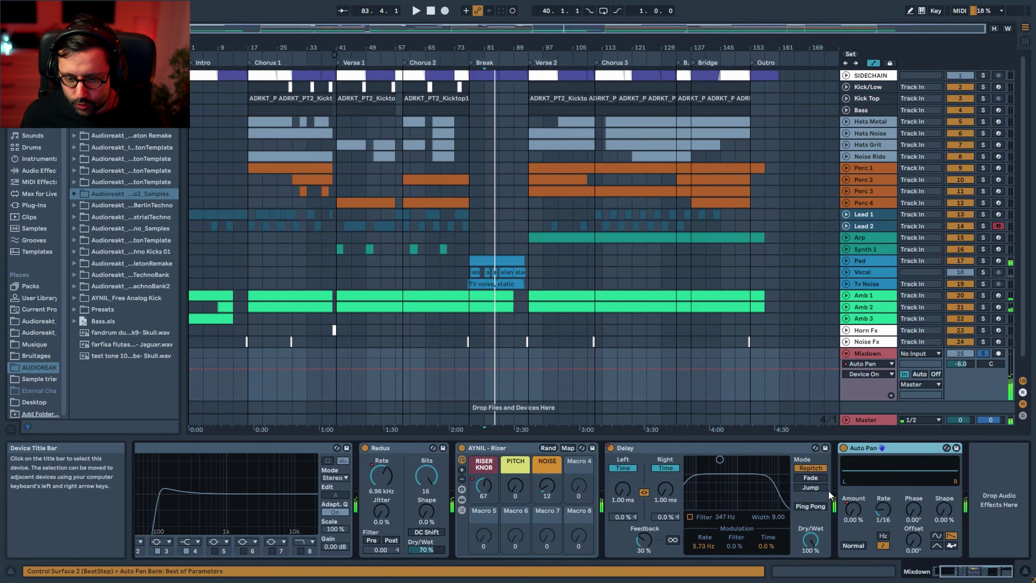
{"action": "left_click", "coordinate": [853, 510]}
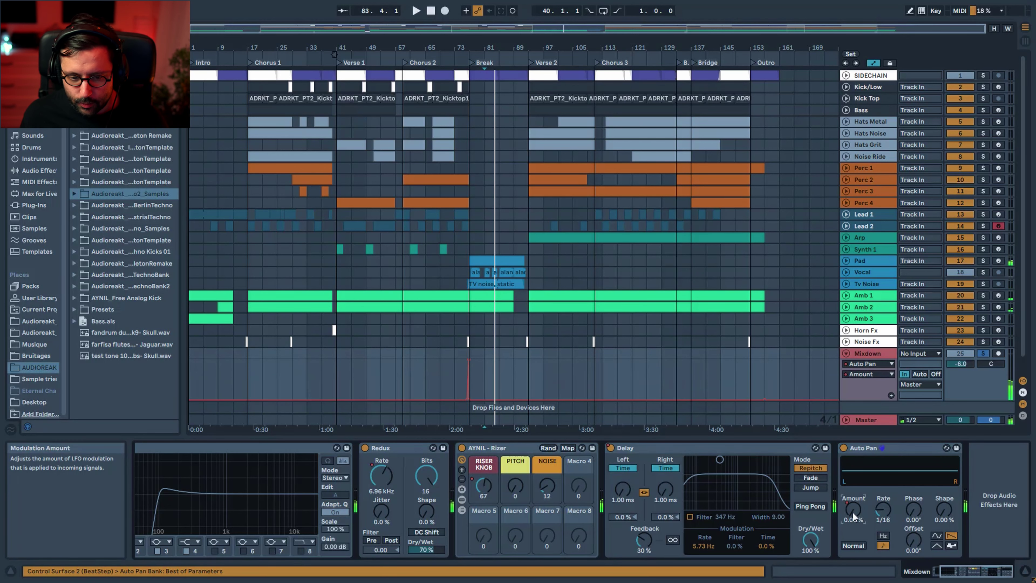
{"action": "left_click", "coordinate": [465, 377]}
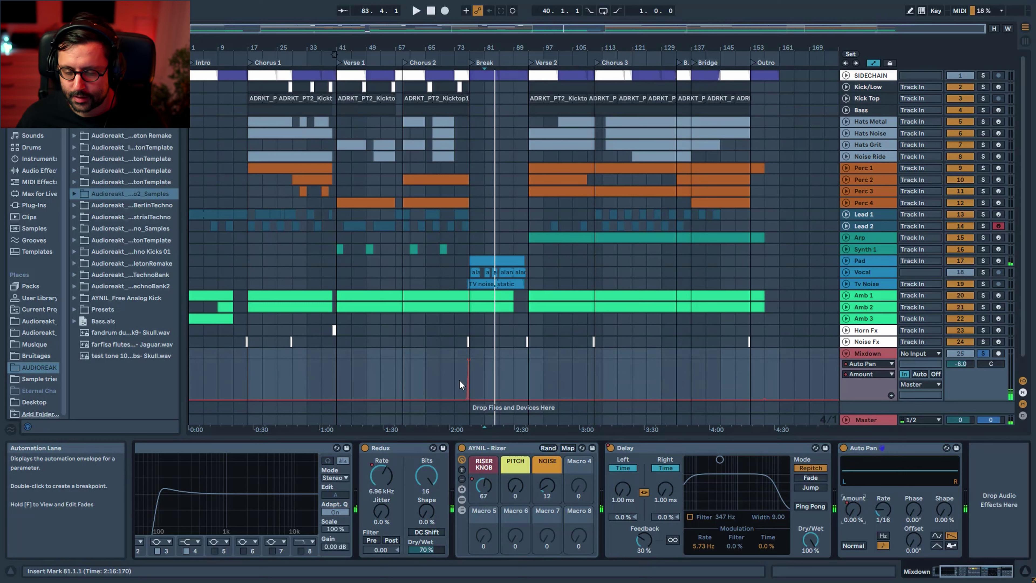
{"action": "left_click", "coordinate": [845, 353]}
Step: Unfold Kick/Low and Lead 2 and examine how the clips are arranged from Chorus 1 through Verse 1 to Chorus 2
{"action": "left_click_drag", "start_coordinate": [265, 29], "coordinate": [286, 82]}
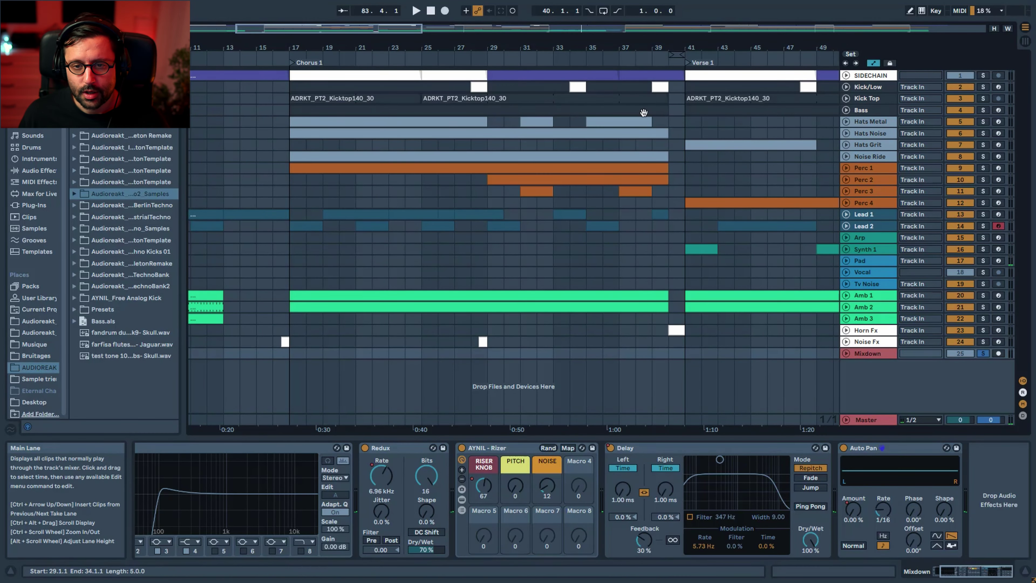
{"action": "left_click", "coordinate": [846, 87]}
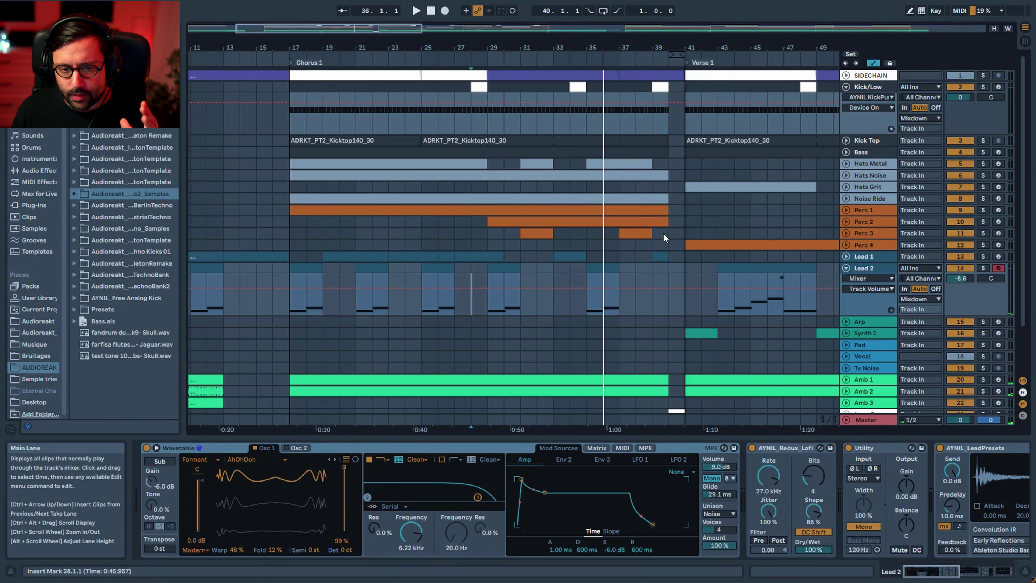
{"action": "left_click_drag", "start_coordinate": [576, 47], "coordinate": [432, 33]}
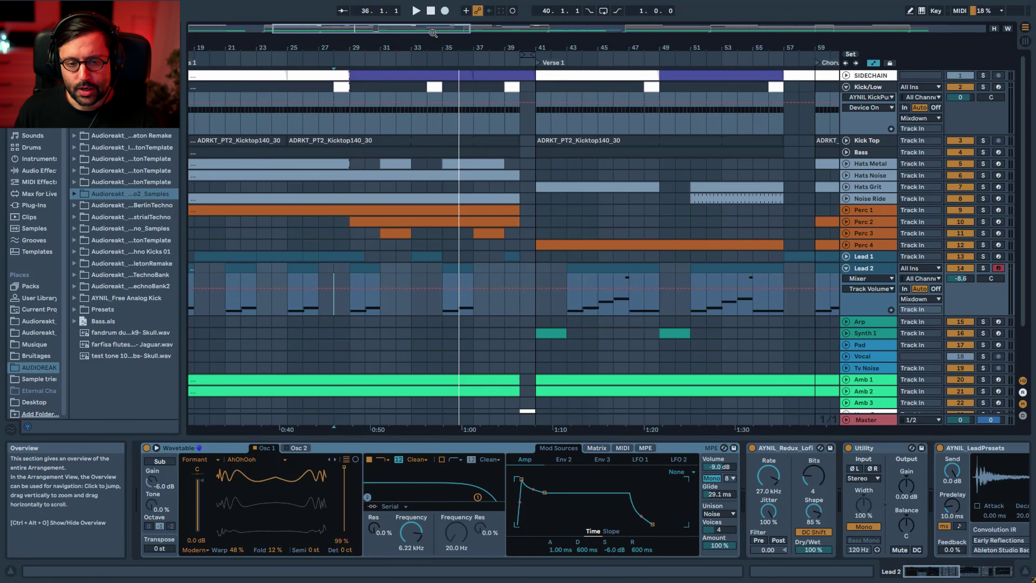
{"action": "left_click_drag", "start_coordinate": [597, 47], "coordinate": [561, 40]}
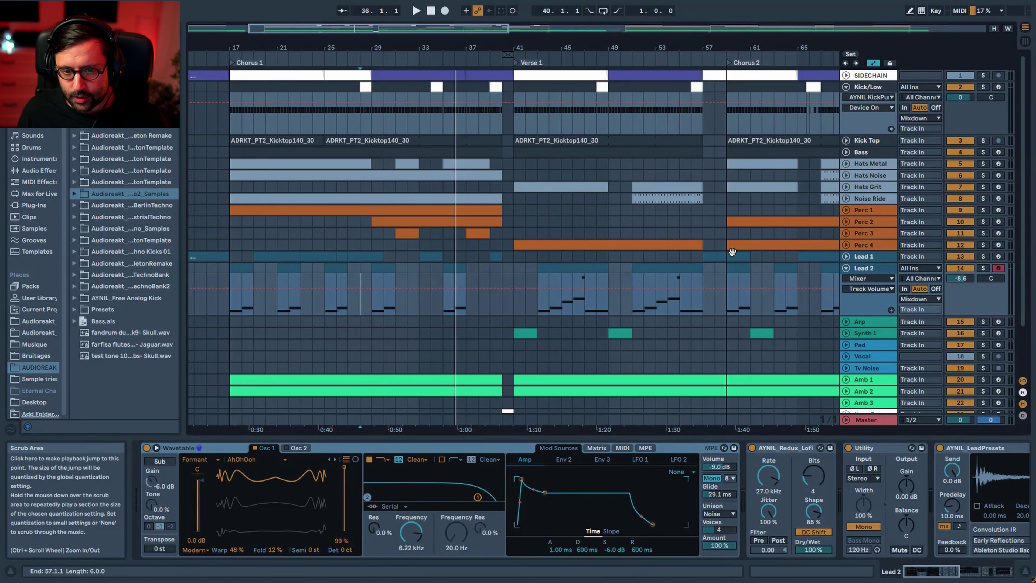
{"action": "left_click", "coordinate": [624, 333]}
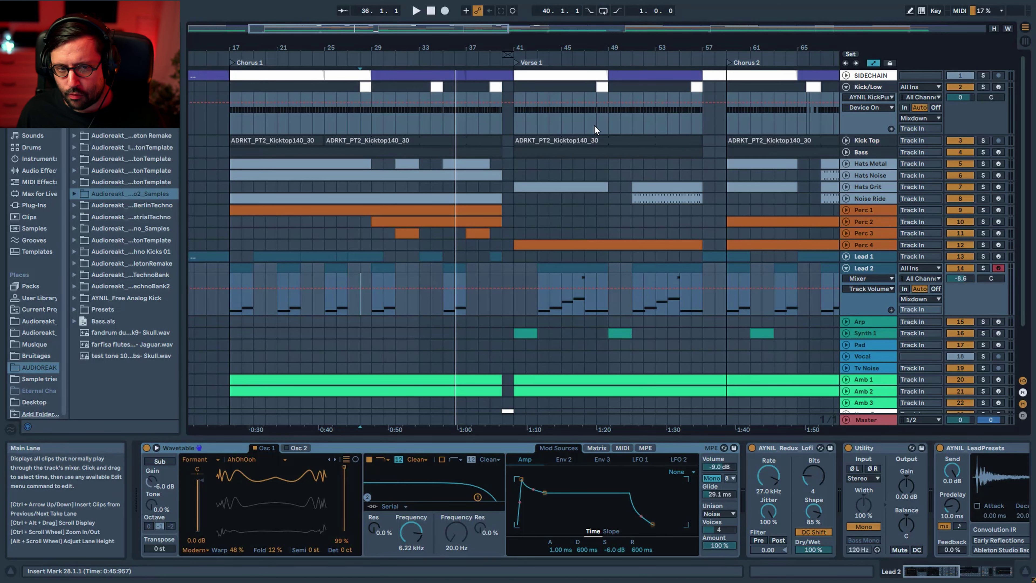
{"action": "left_click_drag", "start_coordinate": [436, 27], "coordinate": [489, 26]}
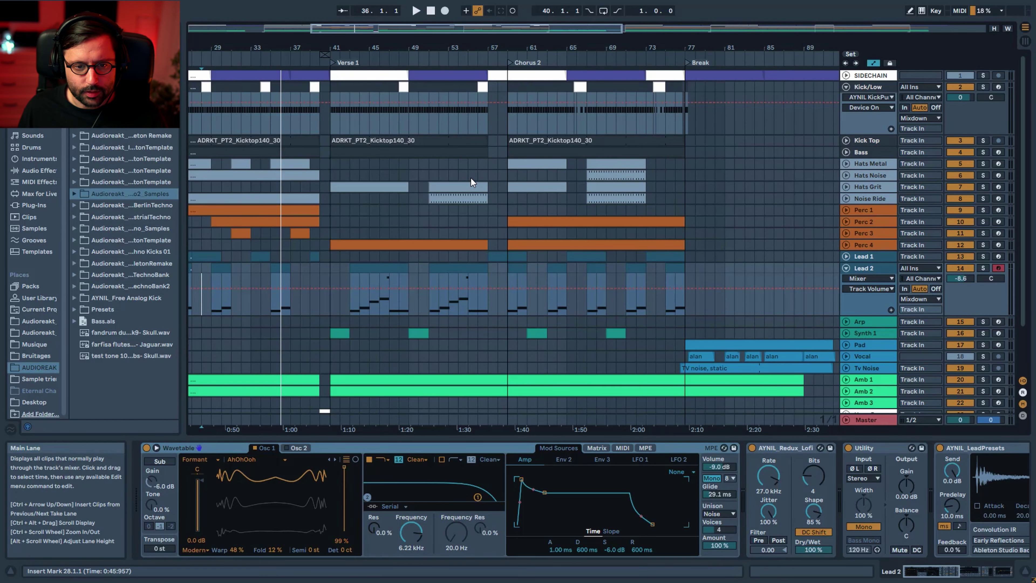
{"action": "left_click", "coordinate": [470, 188]}
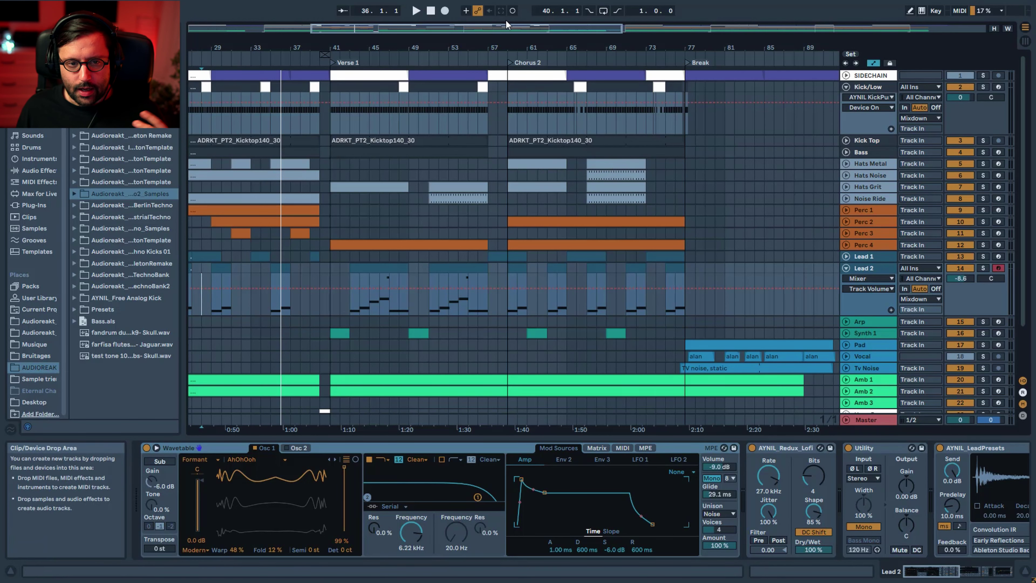
Step: Fold Lead 2 and Kick/Low, and show the Kick/Low device chain from Overdrive to Limiter
{"action": "left_click_drag", "start_coordinate": [506, 28], "coordinate": [551, 5]}
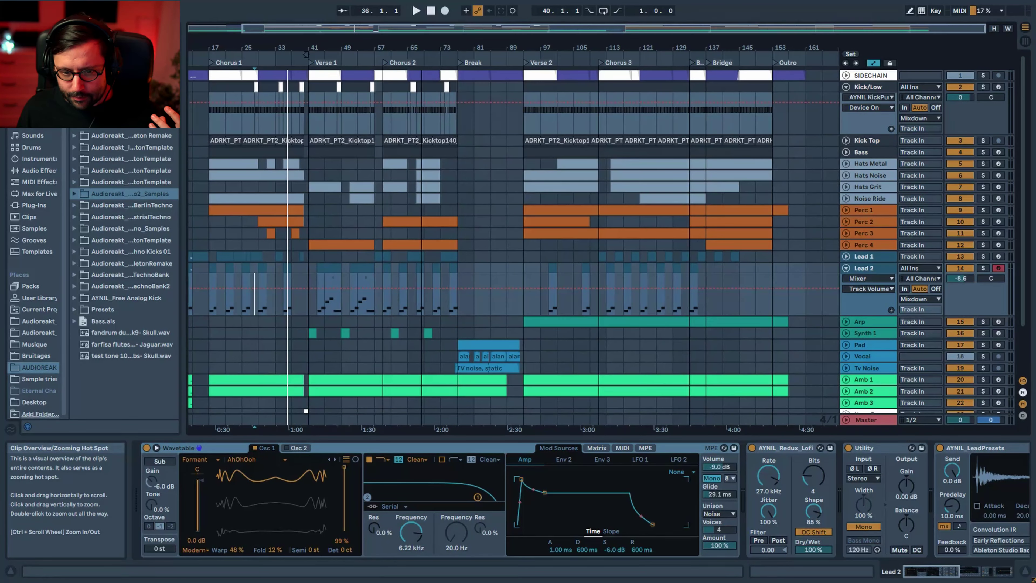
{"action": "left_click", "coordinate": [846, 268]}
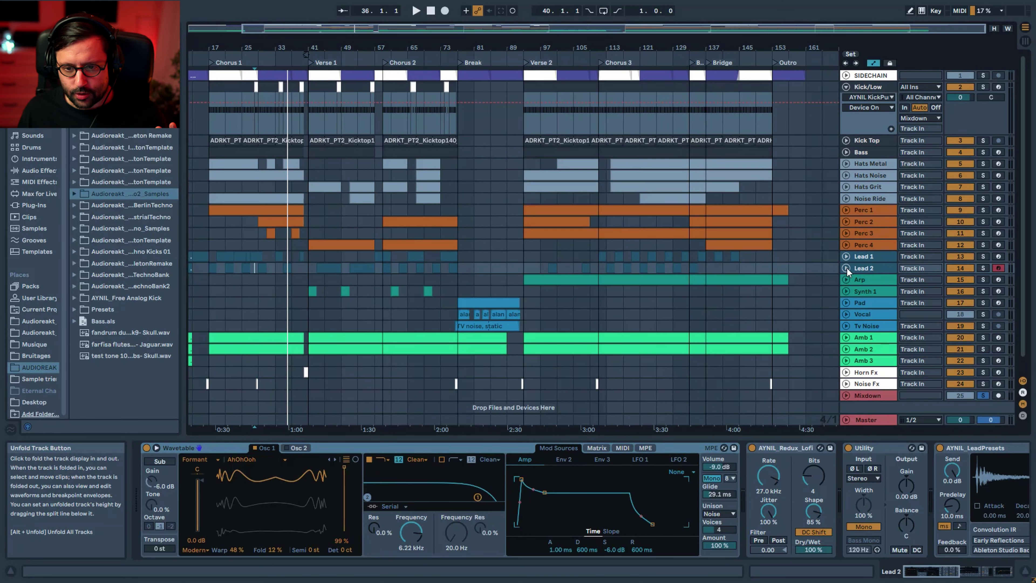
{"action": "left_click", "coordinate": [846, 87]}
{"action": "left_click", "coordinate": [869, 86]}
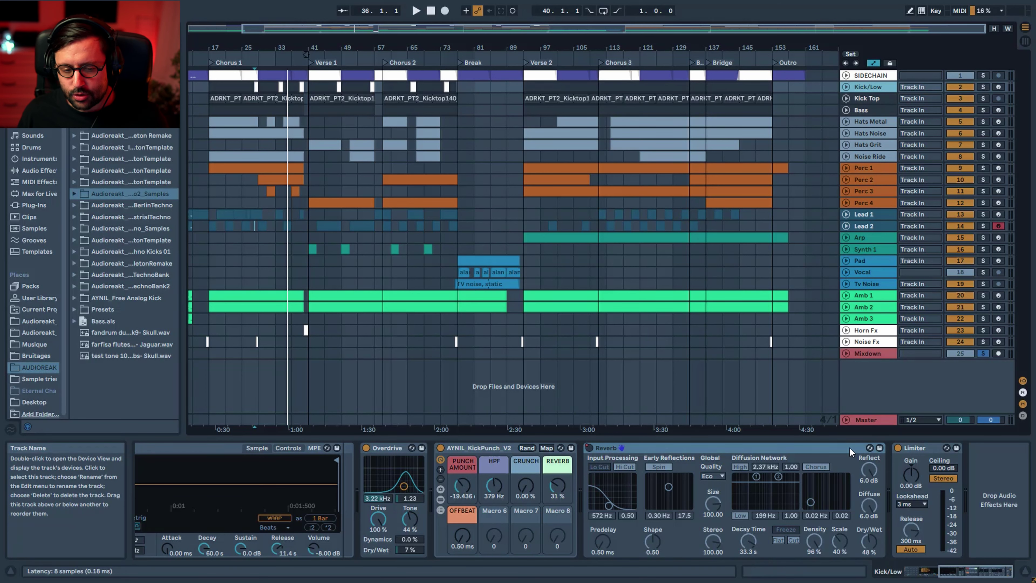
{"action": "left_click_drag", "start_coordinate": [982, 576], "coordinate": [980, 576]}
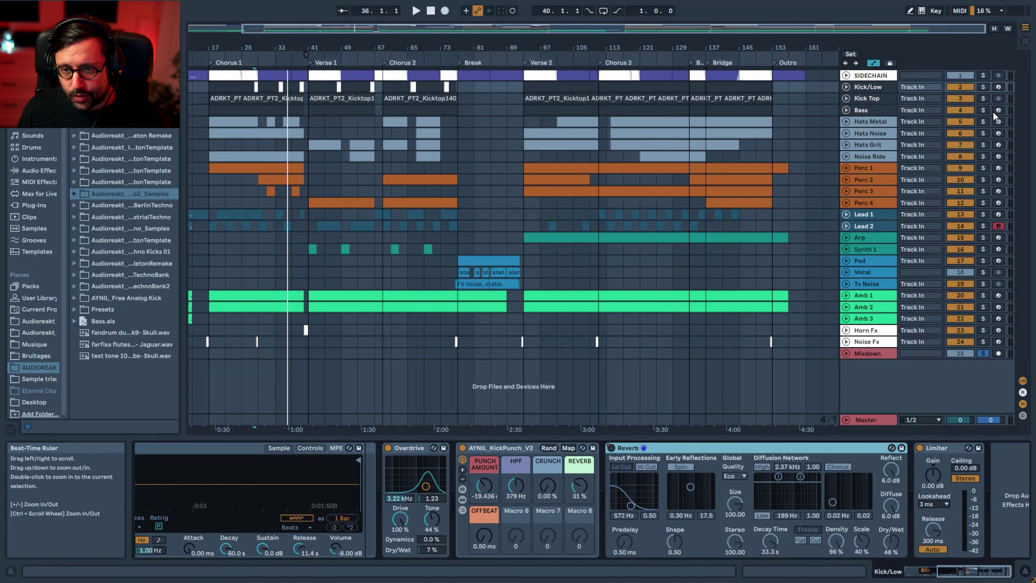
Step: Solo the Kick/Low track and play it from the start of Chorus 1
{"action": "left_click", "coordinate": [983, 88]}
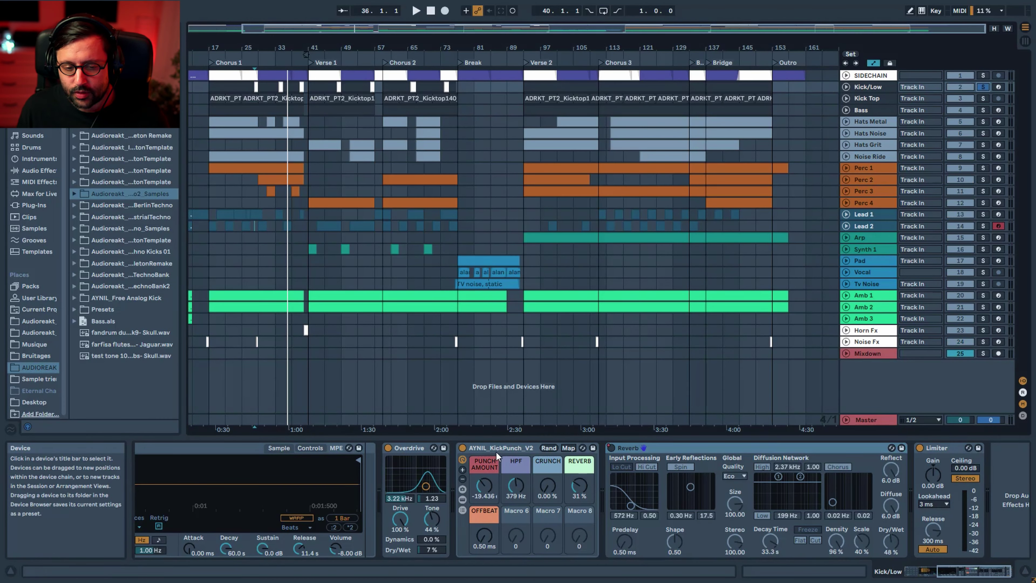
{"action": "key", "text": "space"}
{"action": "key", "text": "space"}
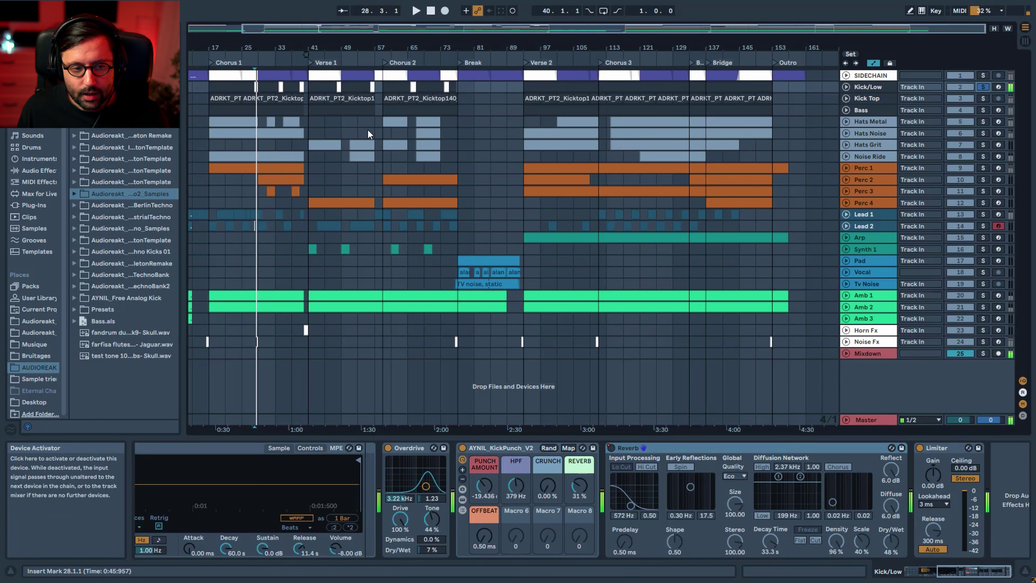
{"action": "left_click", "coordinate": [221, 87]}
{"action": "key", "text": "space"}
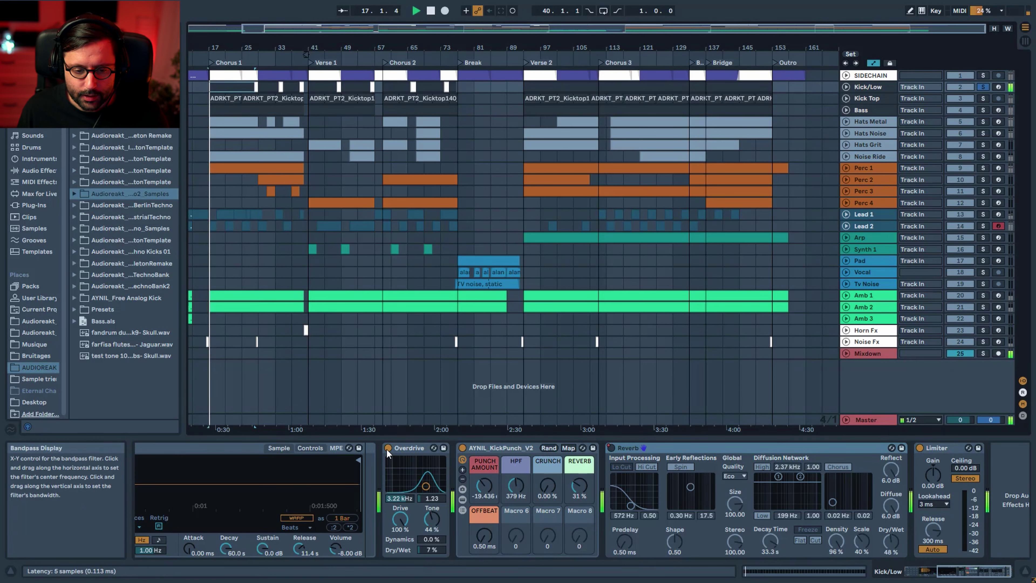
Step: Compare the soloed Kick/Low with Overdrive off and on, and with AYNIL_KickPunch_V2 bypassed
{"action": "left_click", "coordinate": [388, 448]}
{"action": "left_click", "coordinate": [388, 448]}
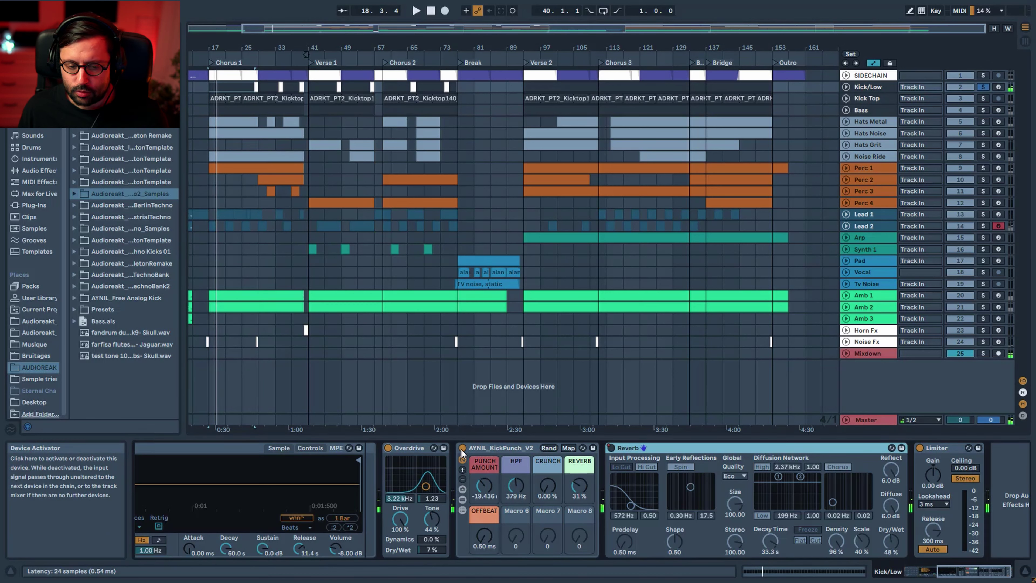
{"action": "key", "text": "space"}
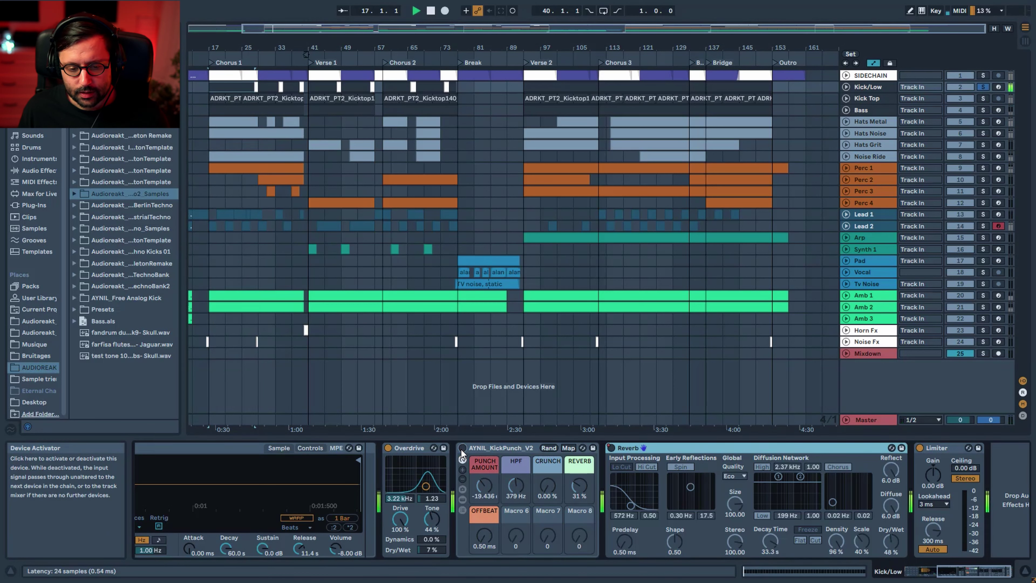
{"action": "key", "text": "space"}
Step: Solo the Kick Top track, play it, and bypass and re-enable its Drum Buss
{"action": "left_click", "coordinate": [868, 102]}
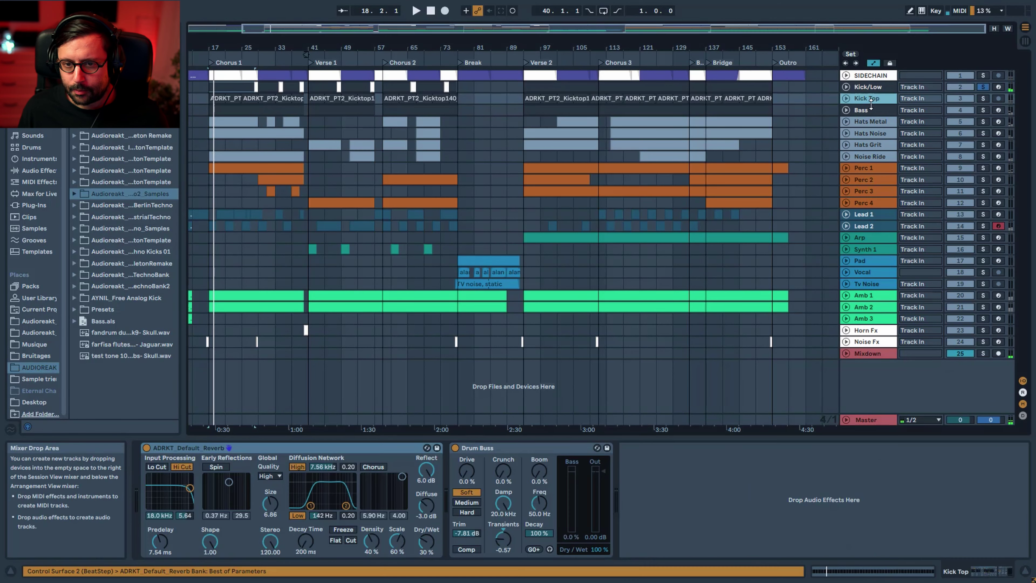
{"action": "key", "text": "space"}
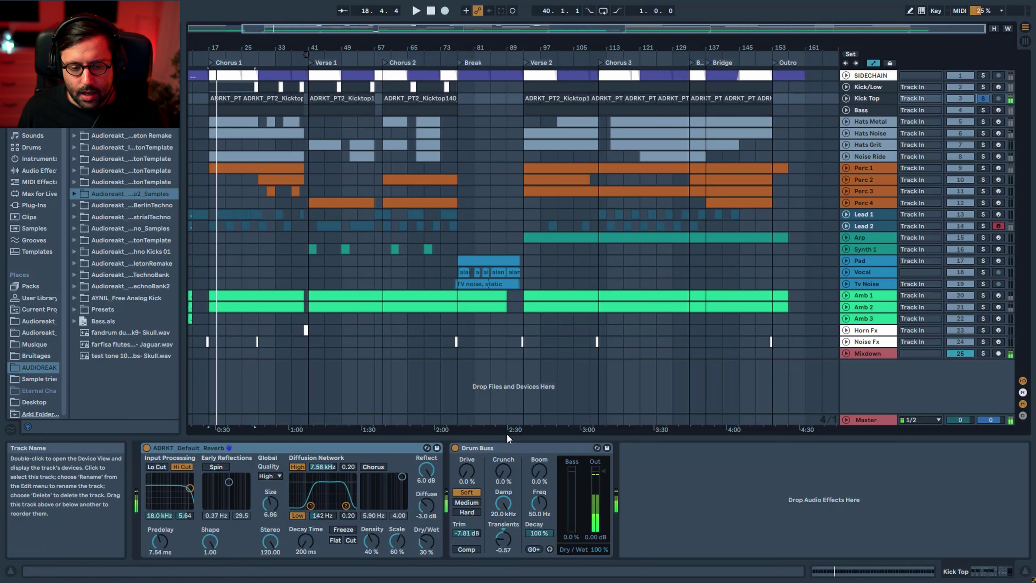
{"action": "left_click", "coordinate": [454, 447]}
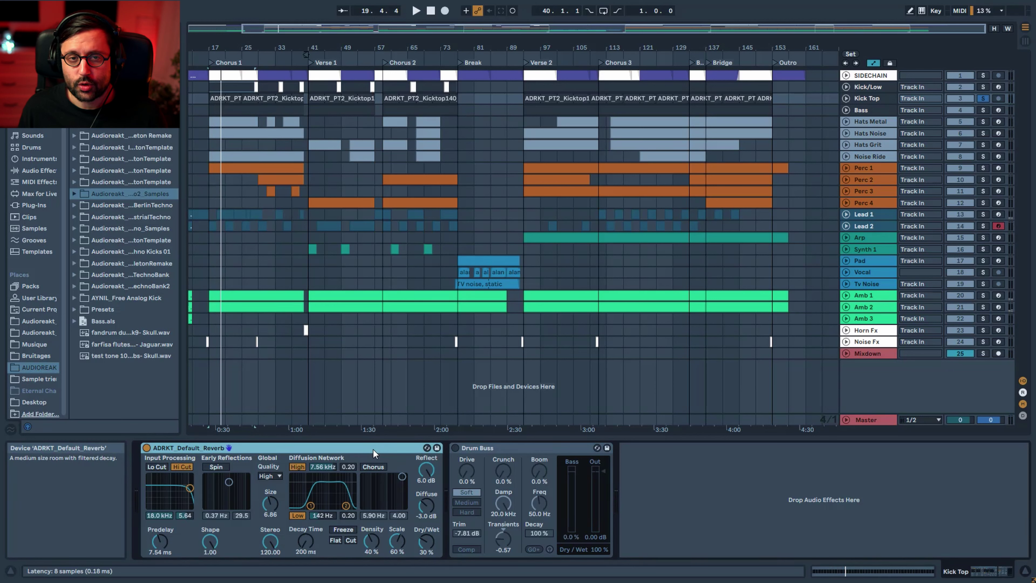
{"action": "left_click", "coordinate": [455, 447]}
{"action": "left_click", "coordinate": [483, 449]}
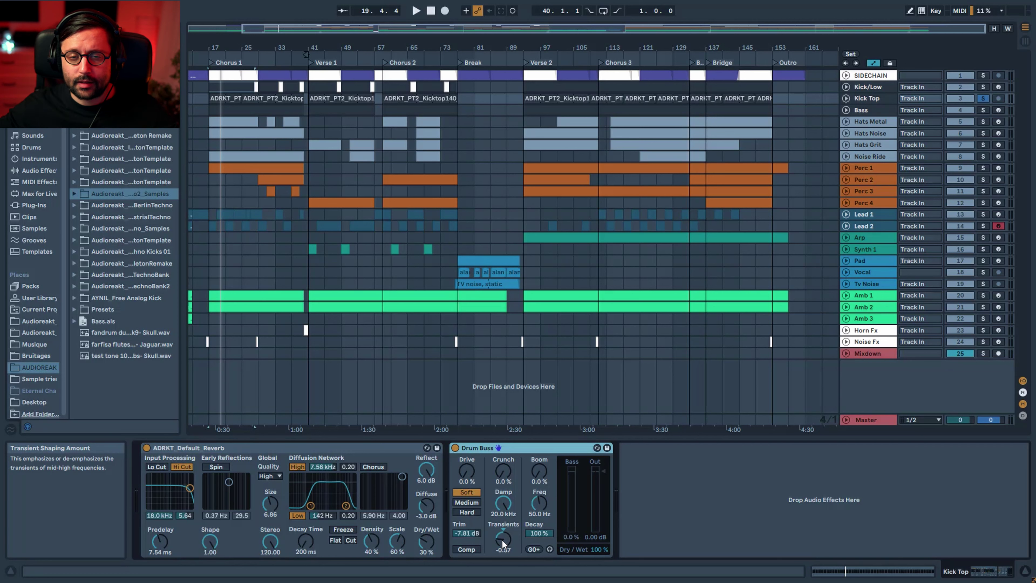
Step: Play the soloed Bass track from Chorus 1 and examine its sidechain Compressor and the first two EQ Eight bands
{"action": "left_click", "coordinate": [872, 114]}
{"action": "key", "text": "space"}
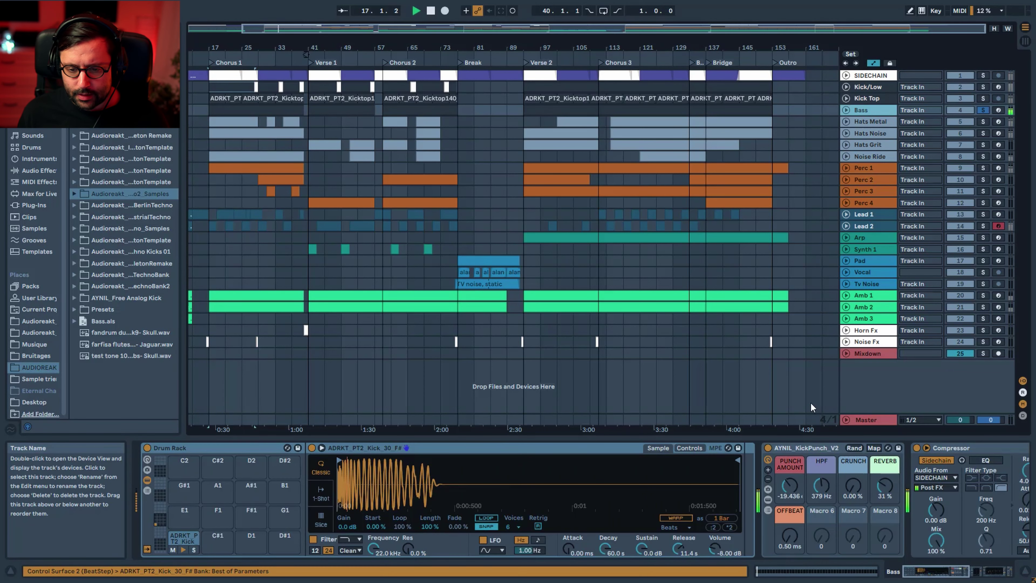
{"action": "left_click_drag", "start_coordinate": [932, 571], "coordinate": [967, 572]}
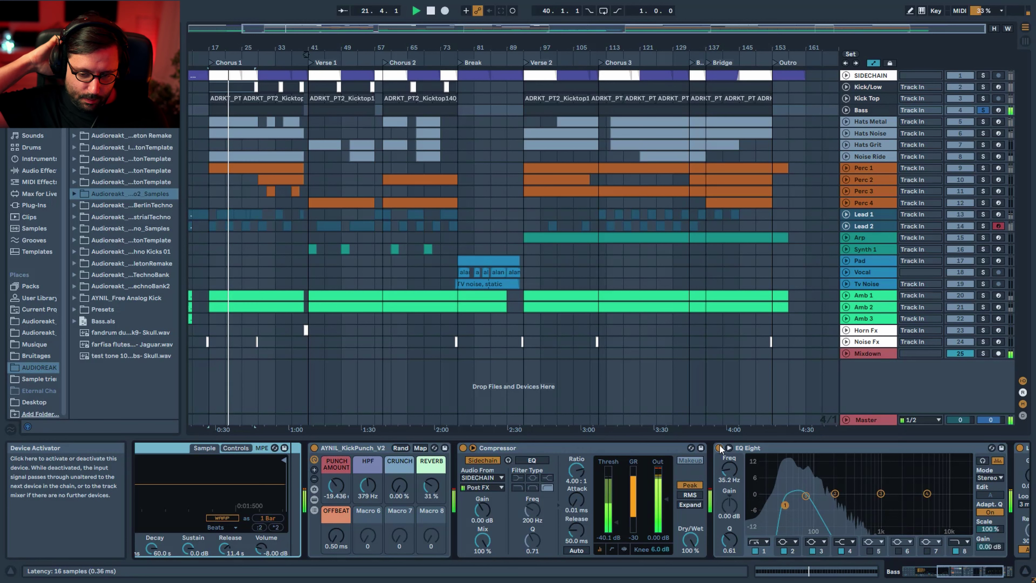
{"action": "left_click", "coordinate": [806, 496]}
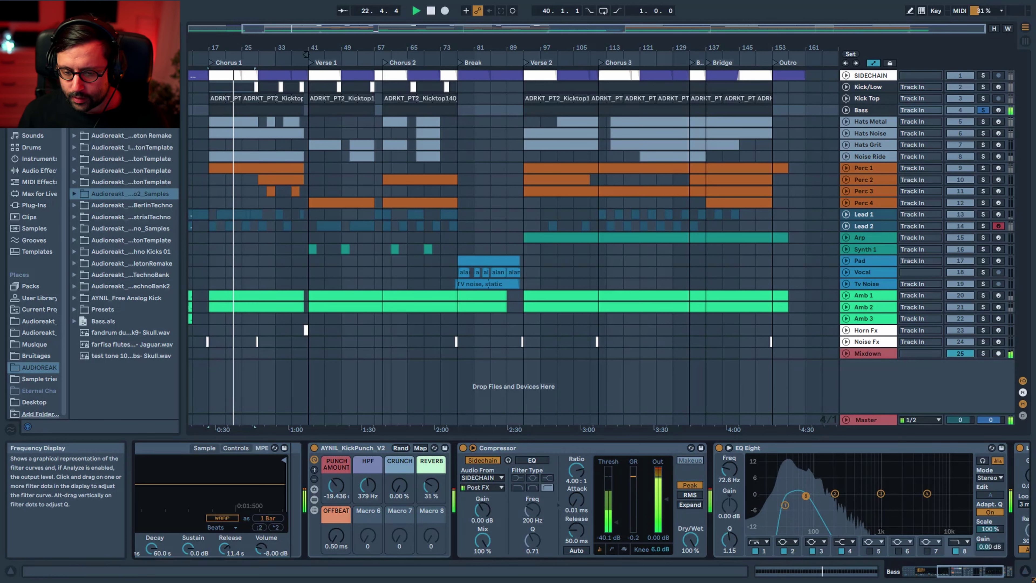
{"action": "left_click", "coordinate": [785, 505]}
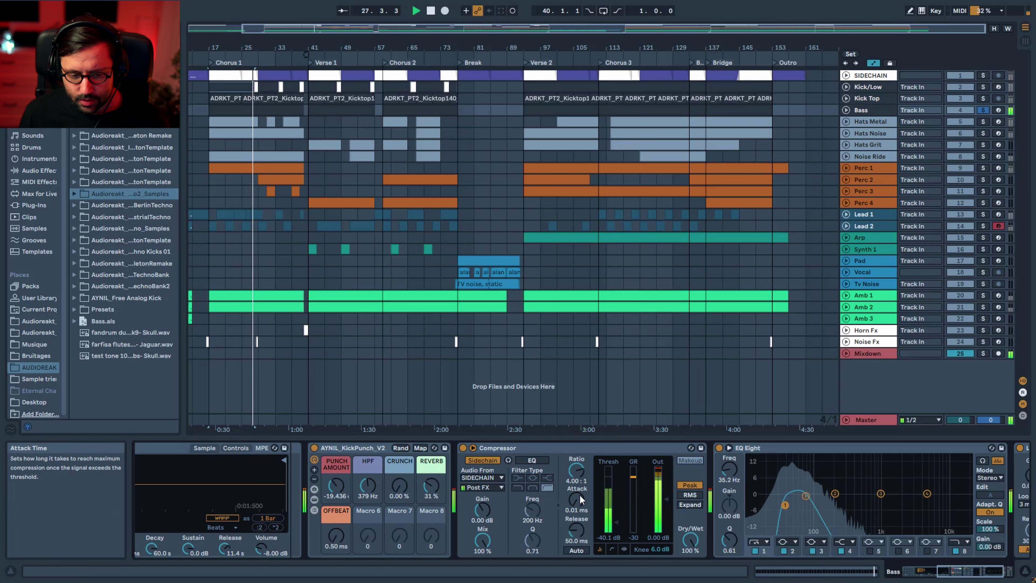
{"action": "key", "text": "space"}
Step: Solo Hats Metal and show the Reverb Close return chain's devices in the AYNIL_DR_Hats rack
{"action": "left_click", "coordinate": [982, 121]}
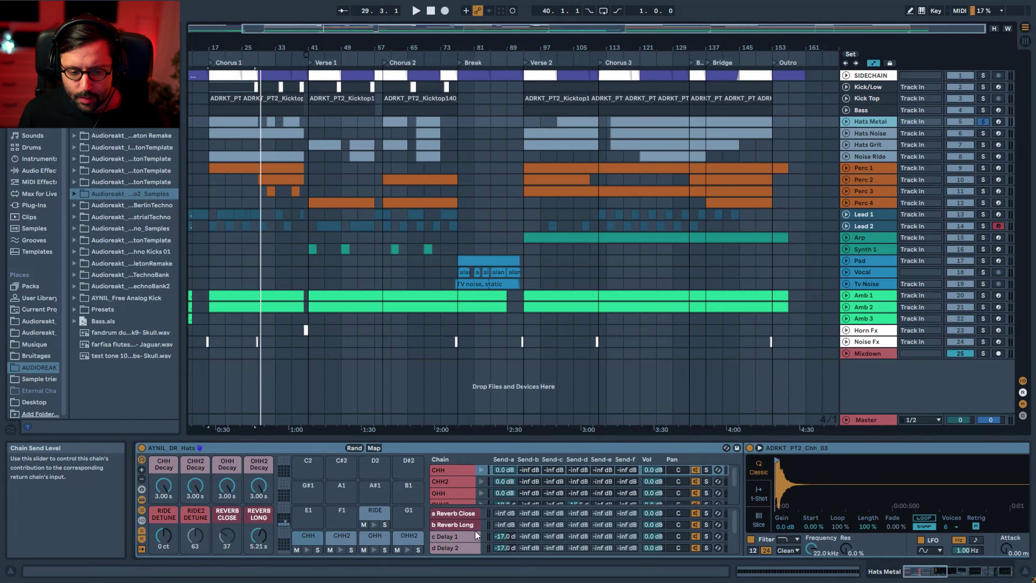
{"action": "left_click", "coordinate": [458, 513]}
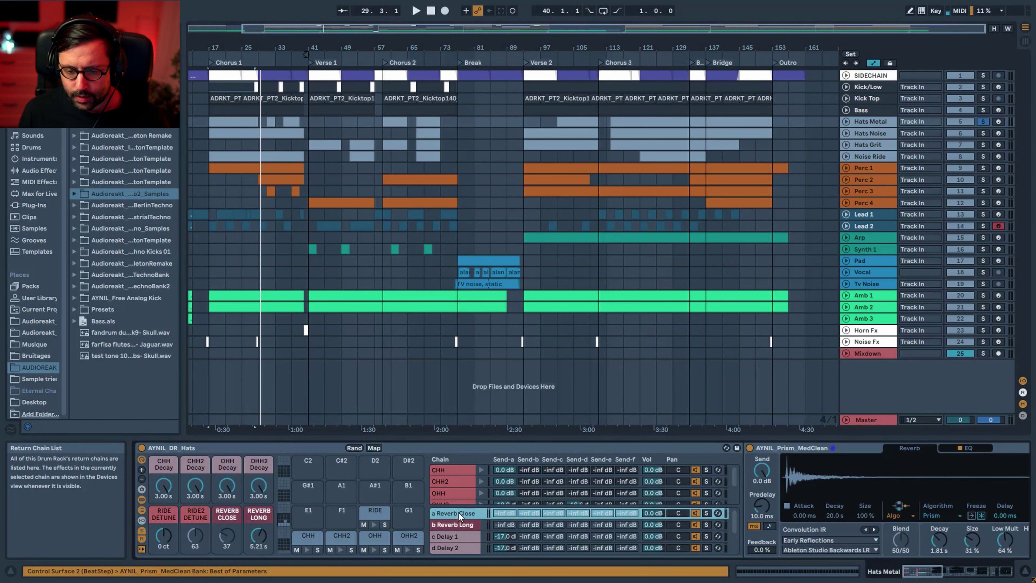
{"action": "left_click_drag", "start_coordinate": [923, 571], "coordinate": [939, 571]}
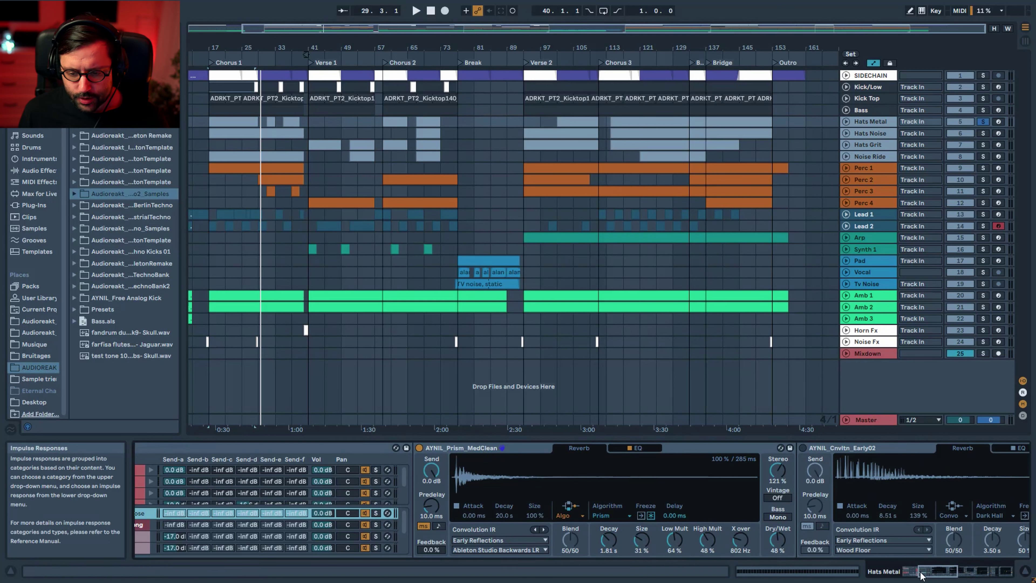
{"action": "left_click", "coordinate": [934, 572]}
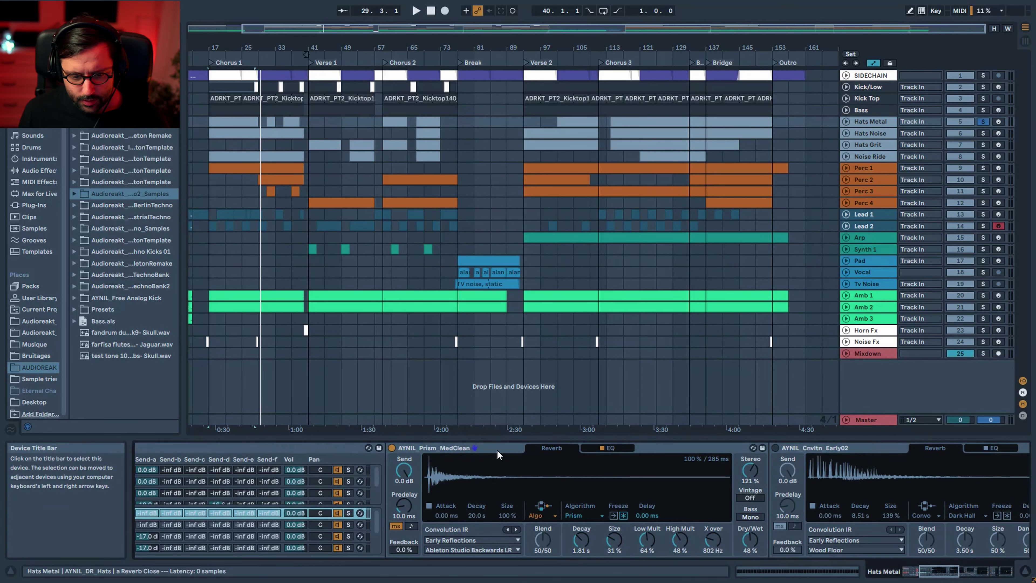
Step: Hide the chain list and the chain devices of the AYNIL_DR_Hats rack on Hats Metal
{"action": "scroll", "coordinate": [497, 451], "scroll_direction": "left", "scroll_amount": 10}
{"action": "left_click", "coordinate": [148, 509]}
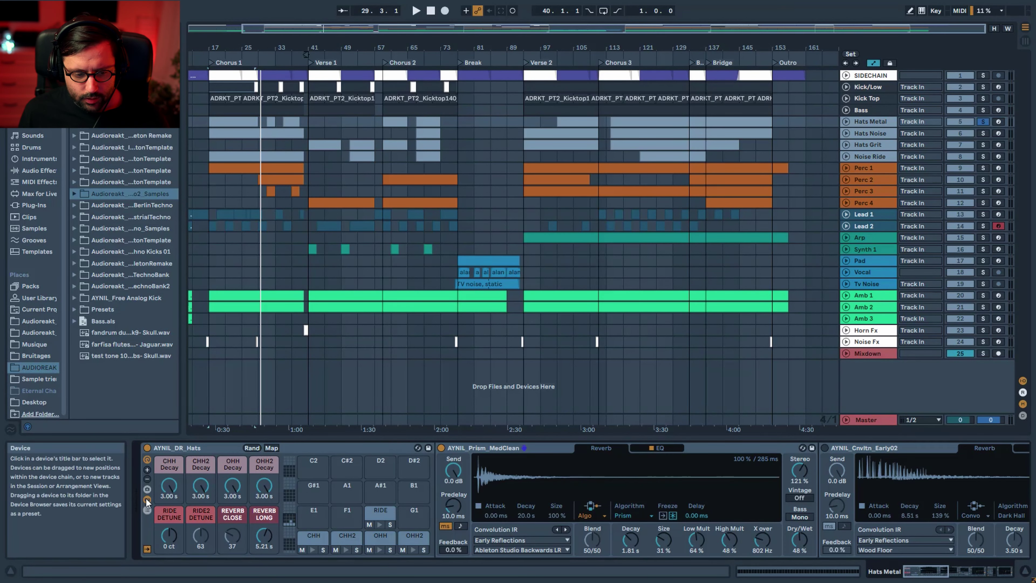
{"action": "left_click", "coordinate": [146, 500]}
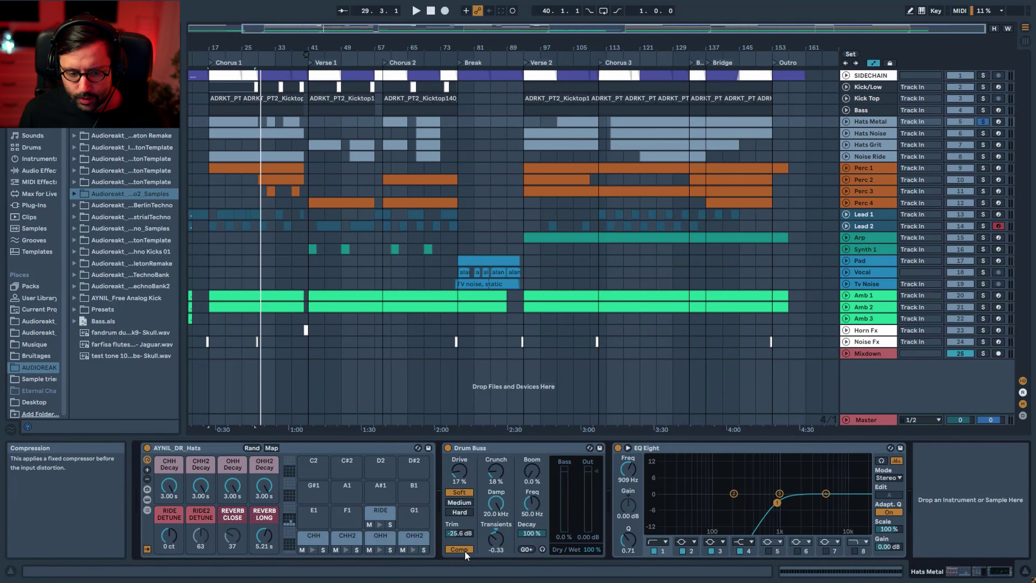
Step: Play Hats Metal with Drum Buss off and on, and try a different Transients amount before undoing it
{"action": "key", "text": "space"}
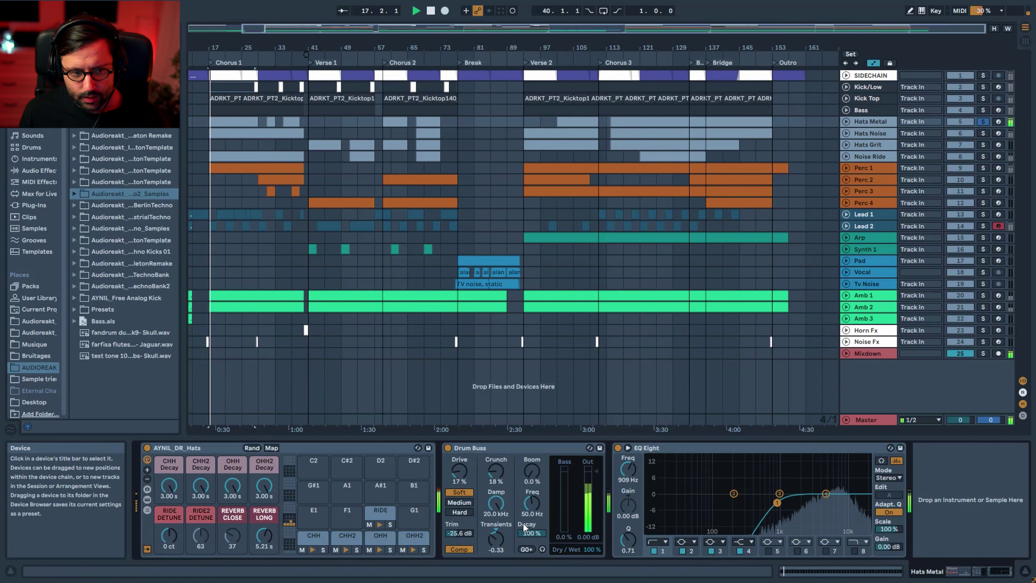
{"action": "left_click", "coordinate": [447, 447]}
{"action": "left_click", "coordinate": [448, 449]}
{"action": "left_click_drag", "start_coordinate": [494, 544], "coordinate": [494, 535]}
{"action": "key", "text": "ctrl+z"}
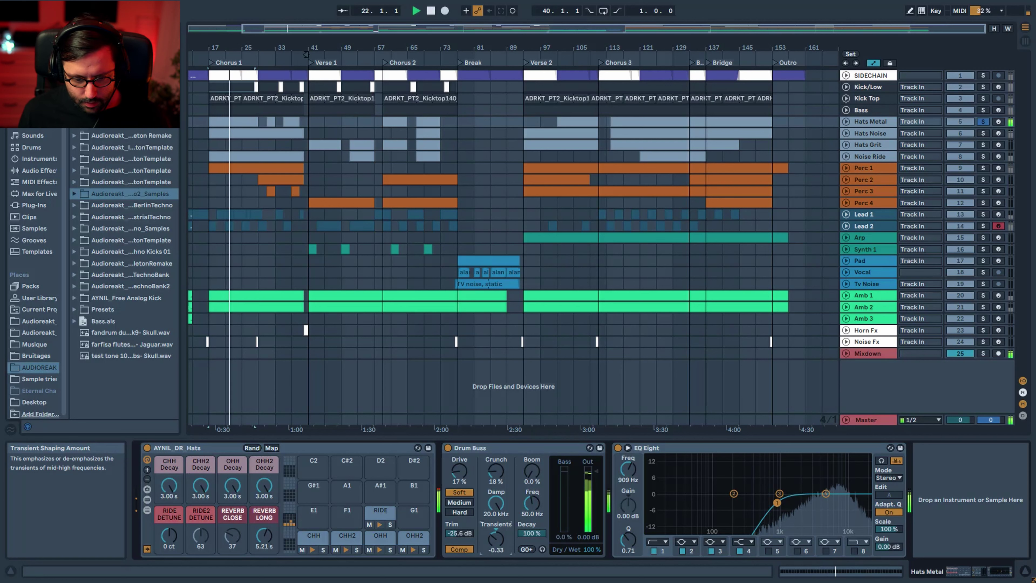
{"action": "key", "text": "space"}
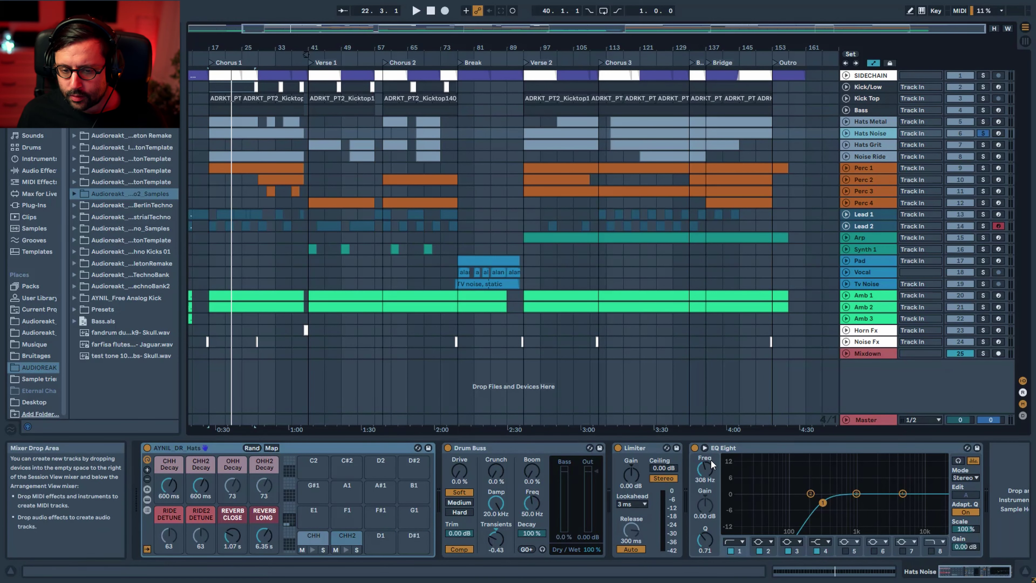
Step: Examine EQ Eight on Hats Noise, and play the soloed Hats Grit while viewing its chain from Vinyl Distortion to EQ Eight
{"action": "left_click", "coordinate": [753, 450]}
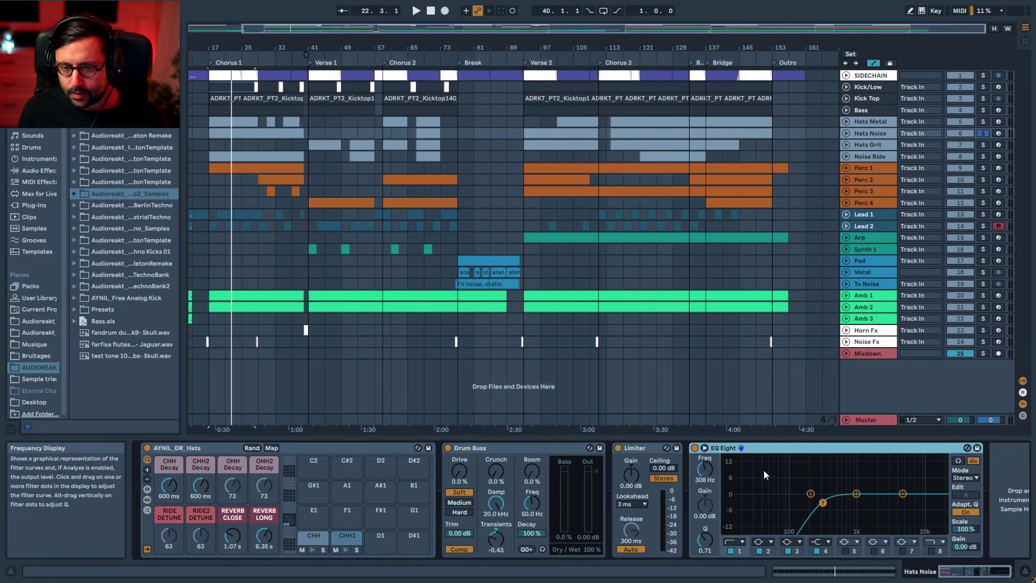
{"action": "left_click", "coordinate": [893, 145]}
{"action": "key", "text": "space"}
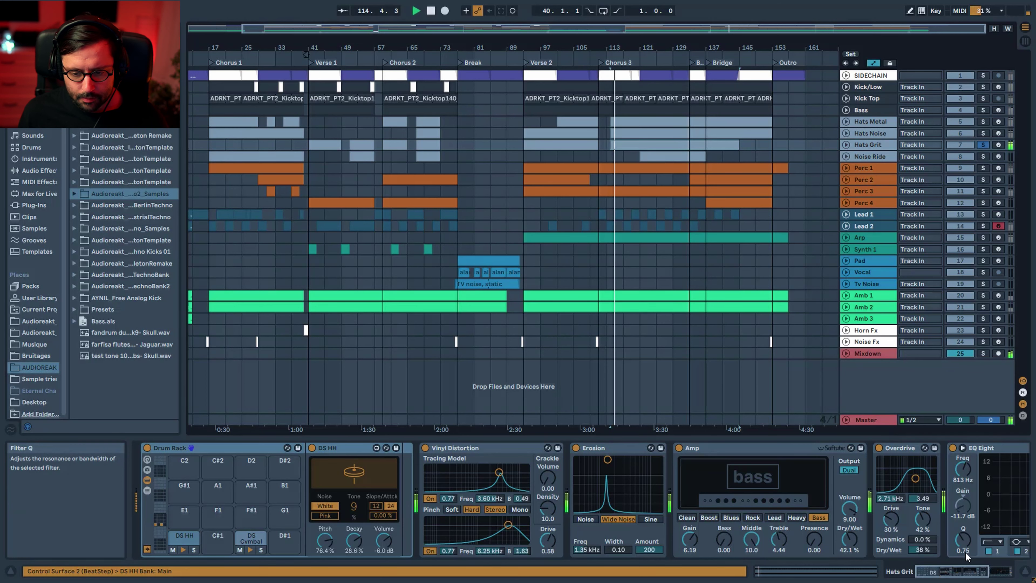
{"action": "key", "text": "space"}
{"action": "left_click_drag", "start_coordinate": [955, 571], "coordinate": [979, 573]}
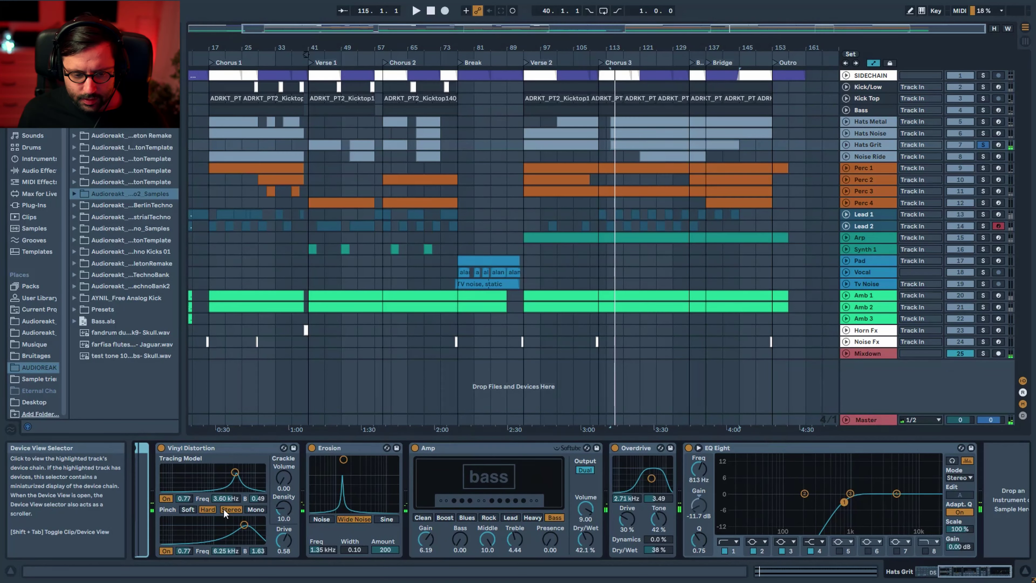
Step: Solo the Noise Ride track, select its Chorus 3 clip, and show its device chain from Saturator to EQ Eight
{"action": "left_click", "coordinate": [980, 157]}
{"action": "left_click", "coordinate": [873, 157]}
{"action": "left_click", "coordinate": [672, 162]}
{"action": "left_click", "coordinate": [681, 161]}
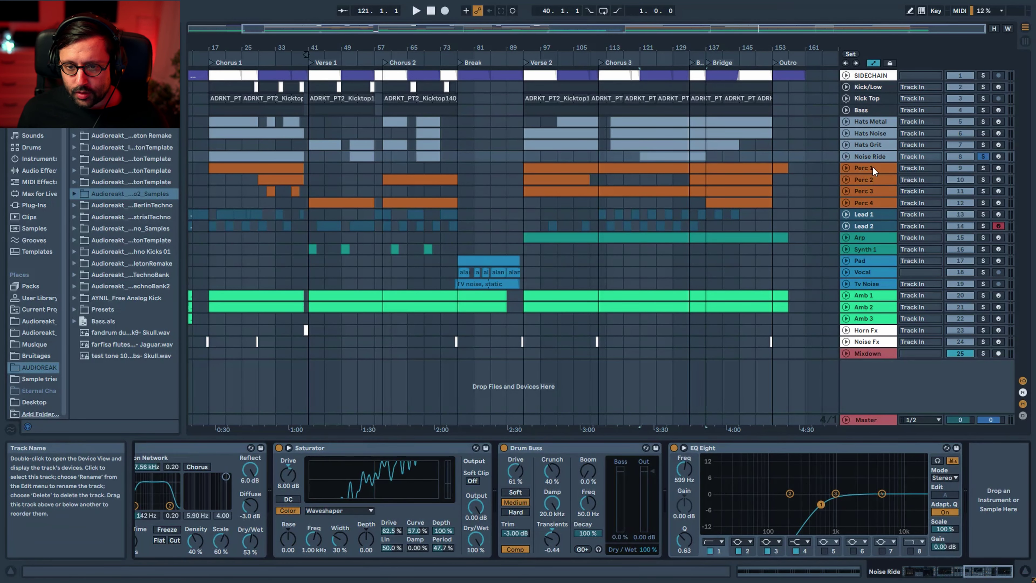
Step: Select Perc 1, enlarge the Session View mixer to full-height faders, narrow the browser slightly, and return to Arrangement View
{"action": "left_click", "coordinate": [872, 168]}
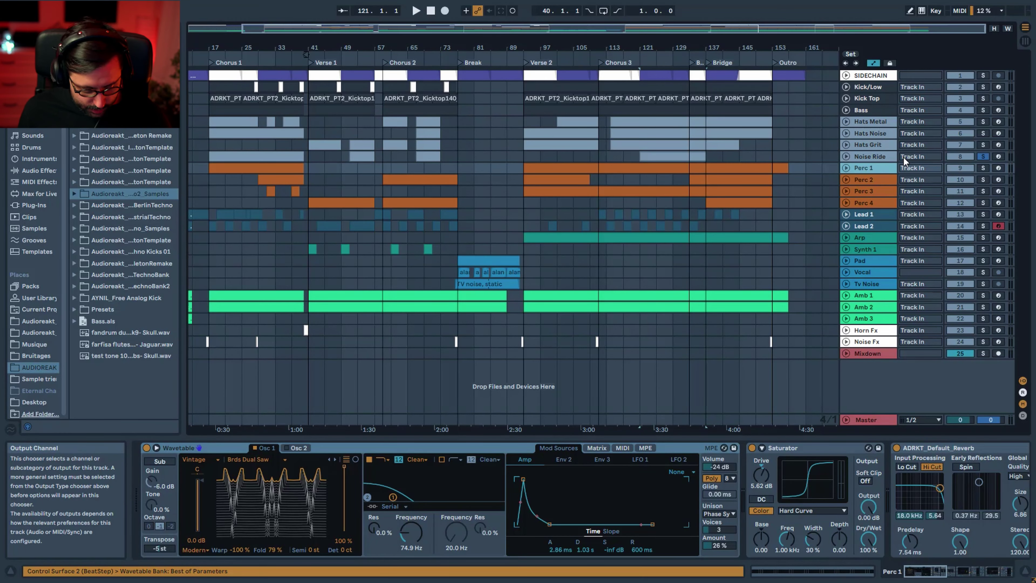
{"action": "key", "text": "Tab"}
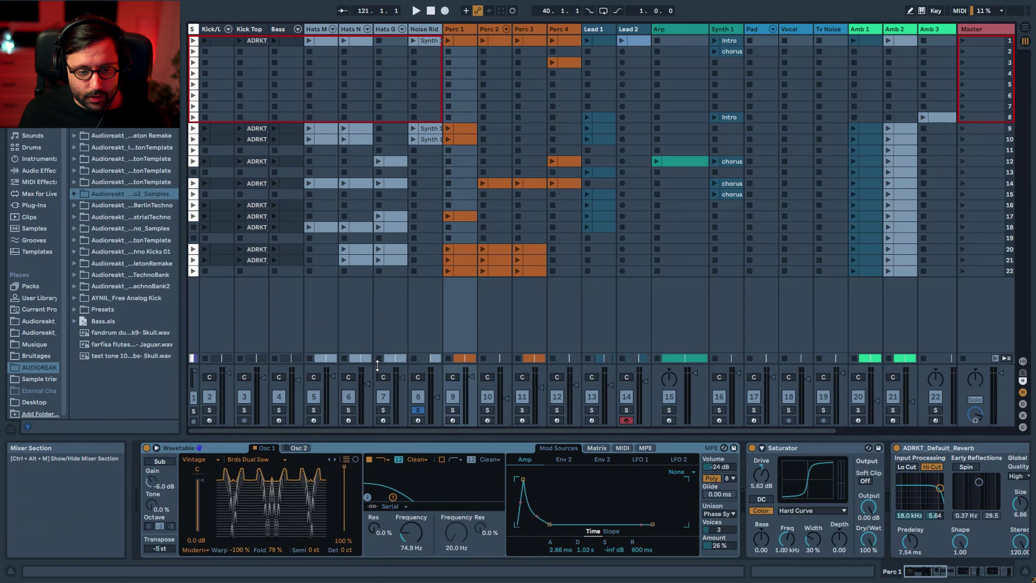
{"action": "left_click_drag", "start_coordinate": [378, 365], "coordinate": [402, 211]}
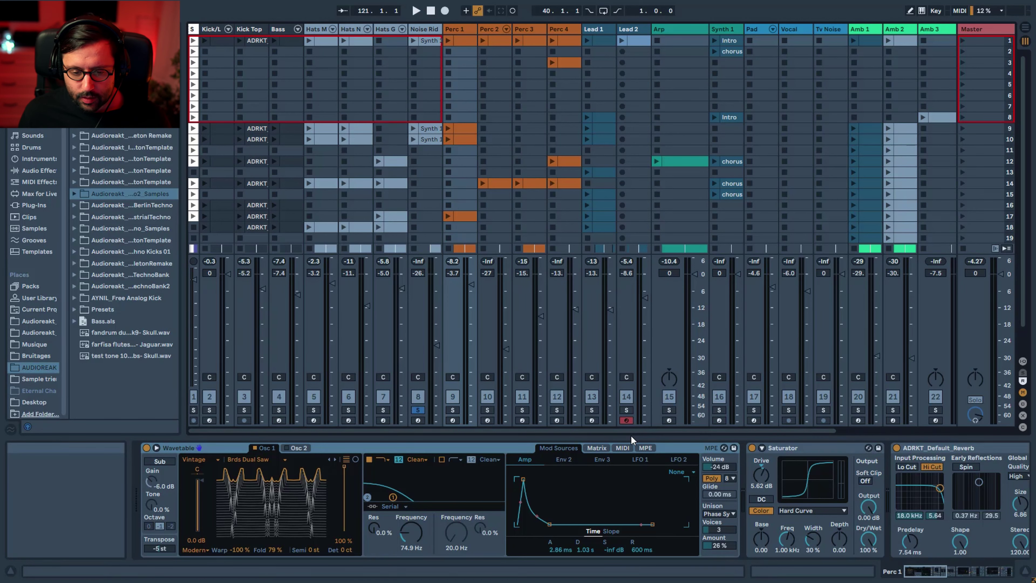
{"action": "left_click_drag", "start_coordinate": [186, 74], "coordinate": [176, 73]}
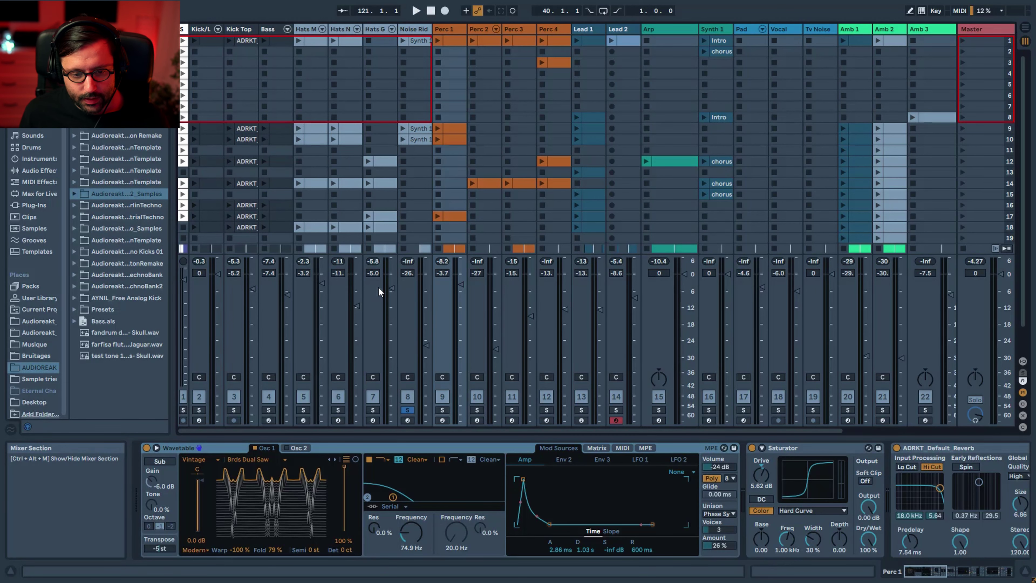
{"action": "key", "text": "Tab"}
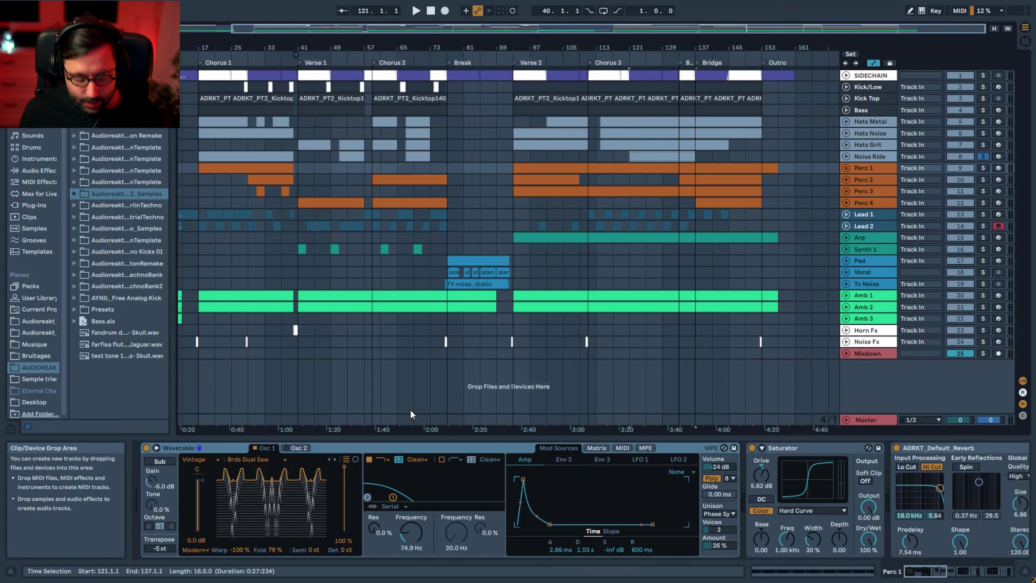
{"action": "key", "text": "Tab"}
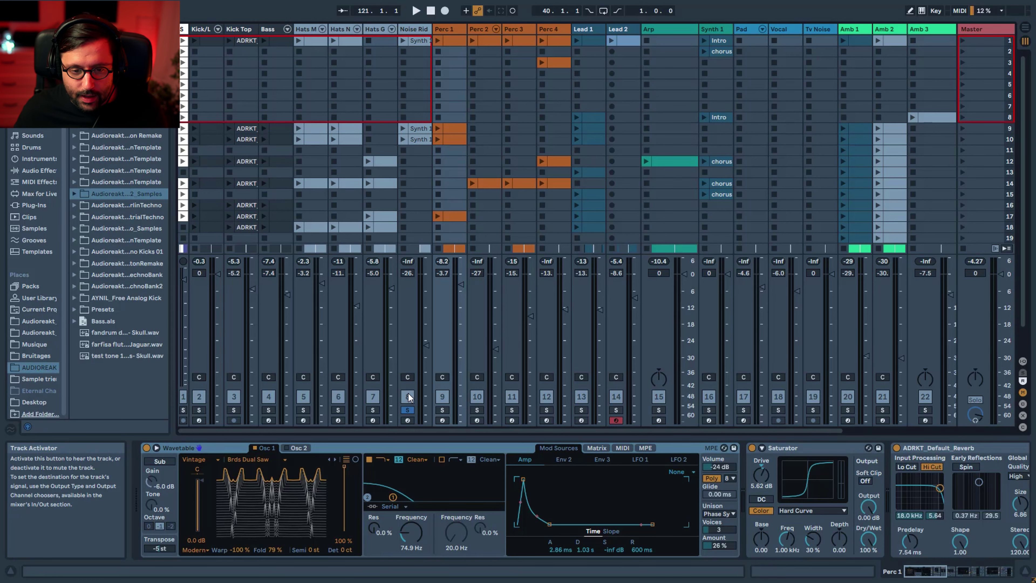
{"action": "key", "text": "Tab"}
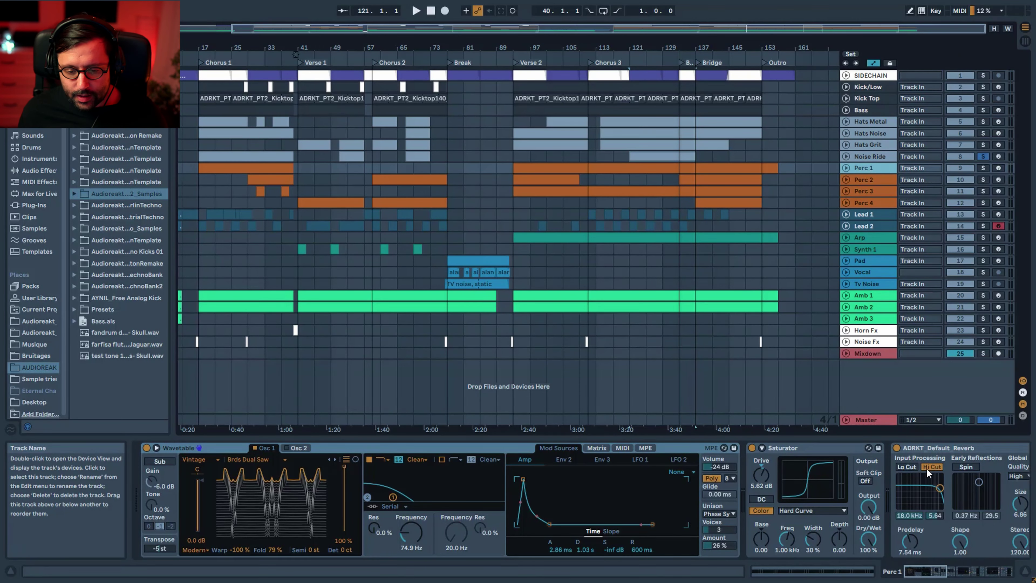
Step: Solo Perc 1 and examine its device chain from Wavetable through Drum Buss and Redux to the sidechain Compressor
{"action": "left_click", "coordinate": [984, 571]}
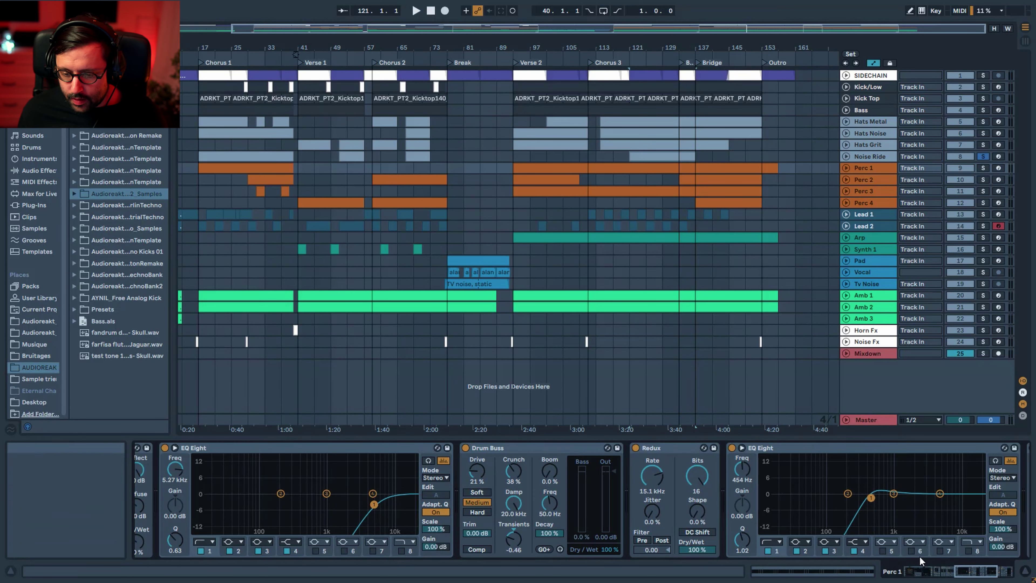
{"action": "left_click", "coordinate": [999, 572]}
{"action": "left_click_drag", "start_coordinate": [1003, 580], "coordinate": [787, 575]}
{"action": "left_click", "coordinate": [873, 168]}
{"action": "left_click", "coordinate": [982, 167]}
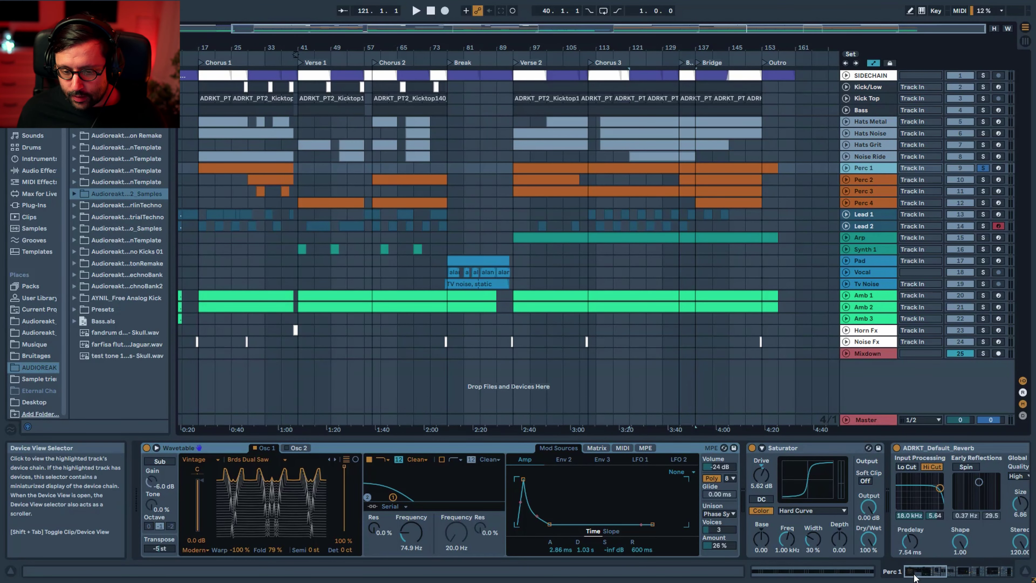
{"action": "left_click", "coordinate": [936, 576]}
{"action": "left_click_drag", "start_coordinate": [937, 575], "coordinate": [986, 570]}
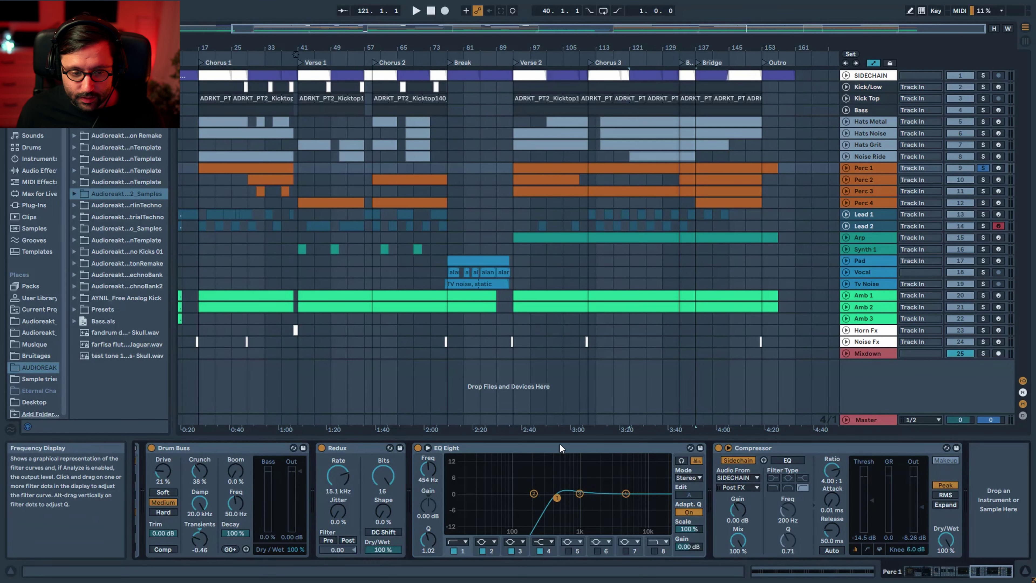
Step: Examine the device chains of Perc 2 and Perc 3, and show the chain of Perc 4
{"action": "left_click", "coordinate": [884, 181]}
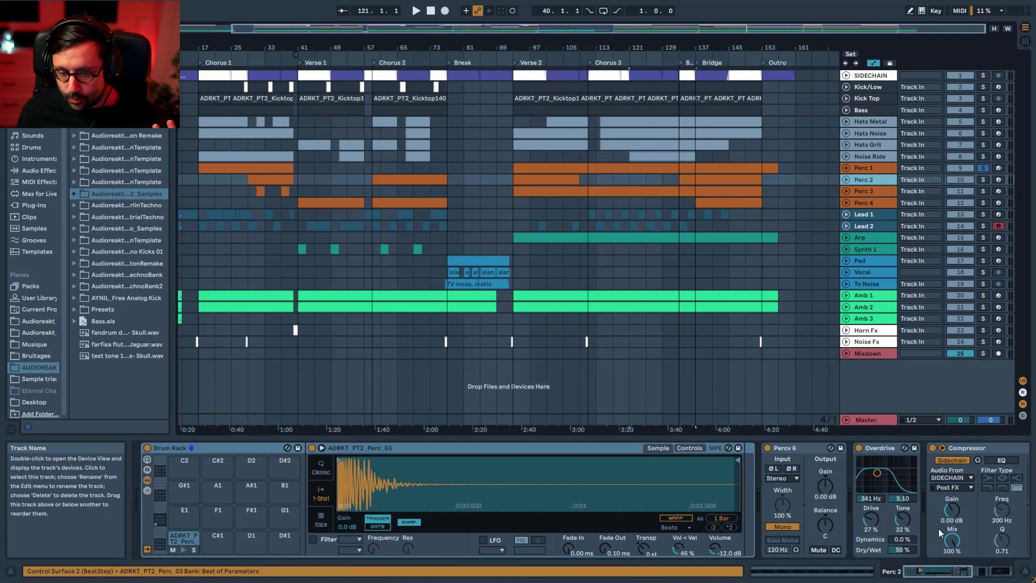
{"action": "scroll", "coordinate": [897, 510], "scroll_direction": "down", "scroll_amount": 5}
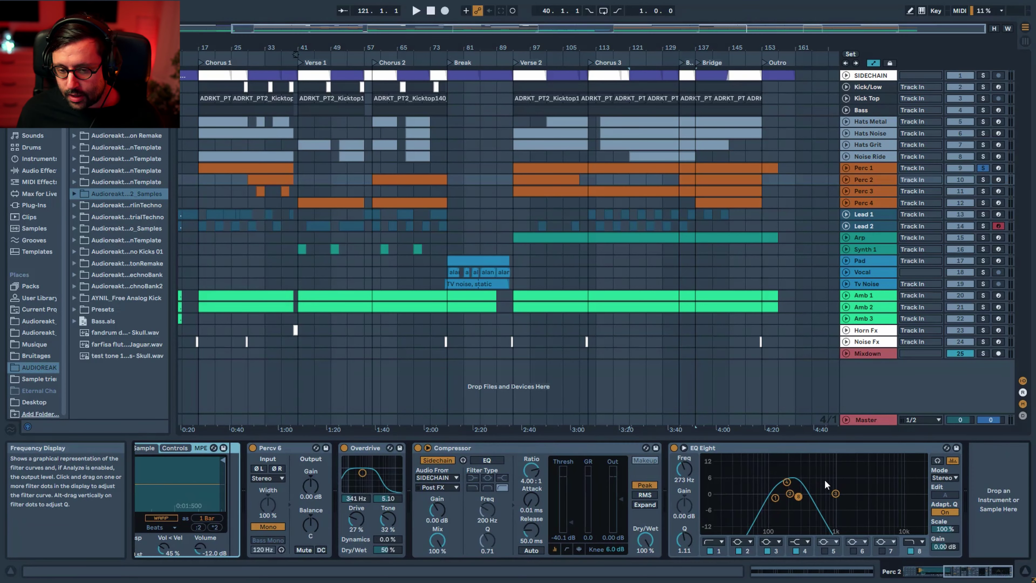
{"action": "left_click", "coordinate": [876, 191]}
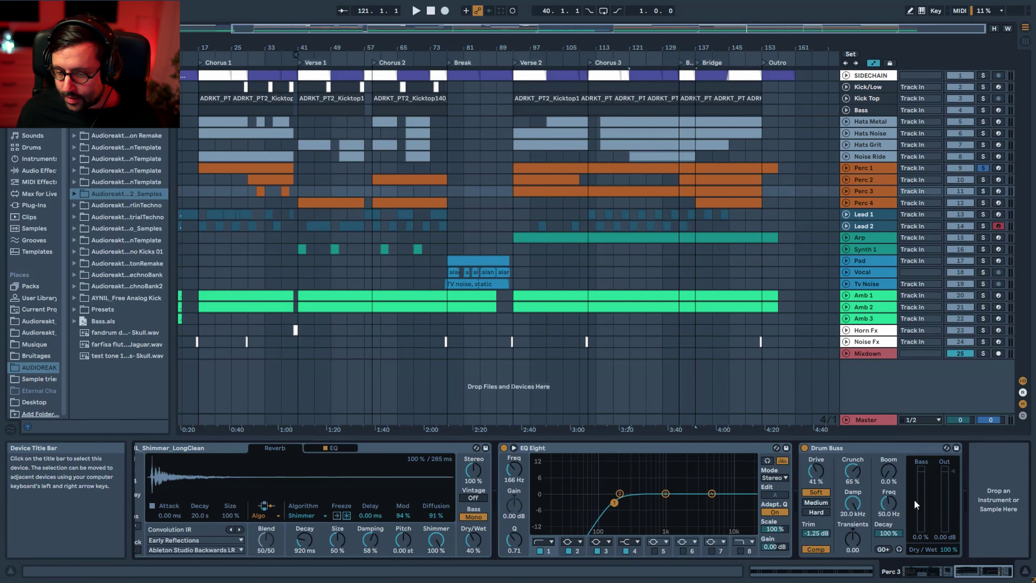
{"action": "left_click", "coordinate": [969, 572]}
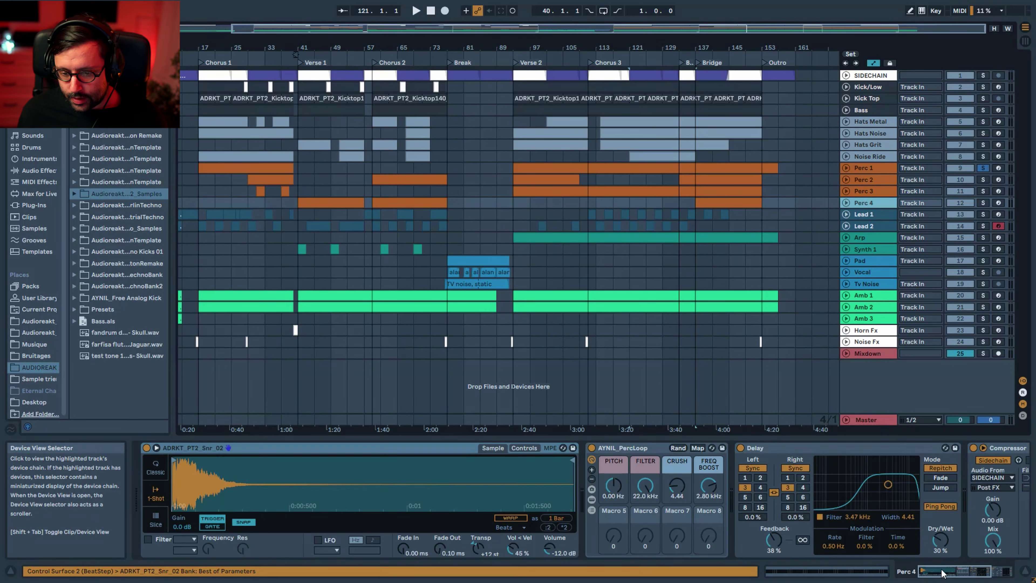
Step: Examine the remaining devices of Perc 4 and the end of Lead 1's chain, and show the Arp track's devices
{"action": "left_click", "coordinate": [941, 573]}
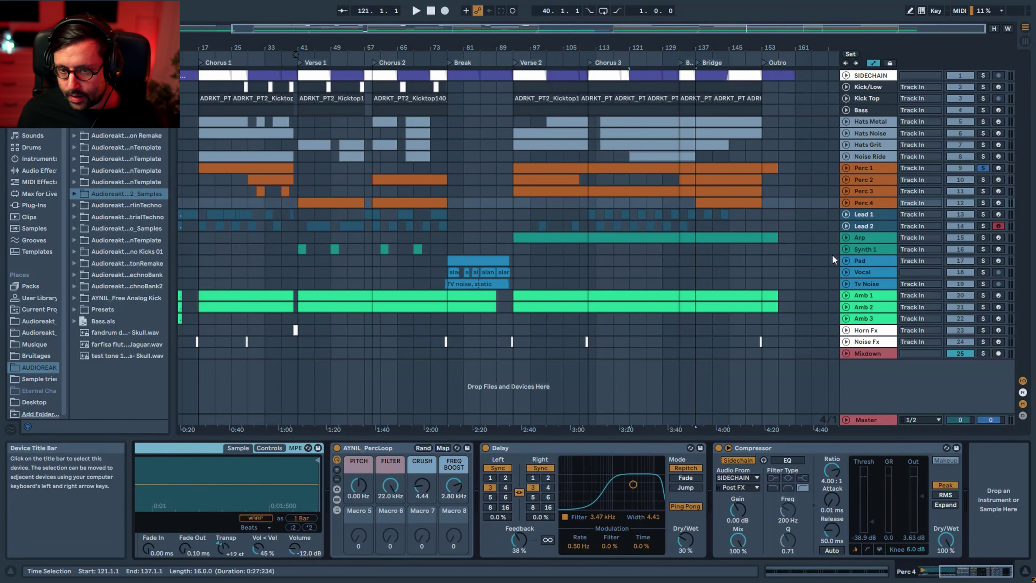
{"action": "left_click", "coordinate": [864, 215]}
{"action": "left_click", "coordinate": [986, 573]}
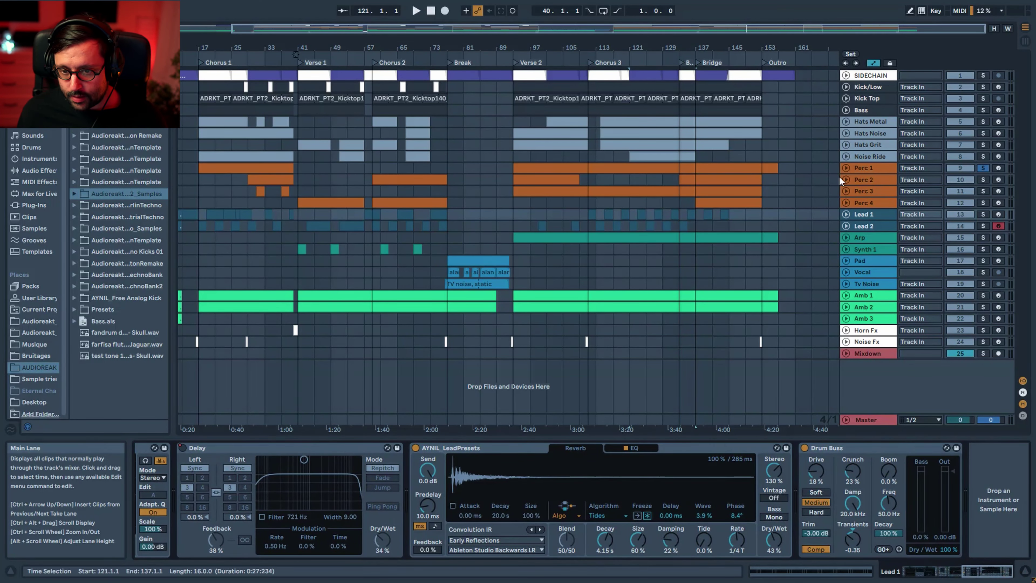
{"action": "left_click", "coordinate": [872, 236]}
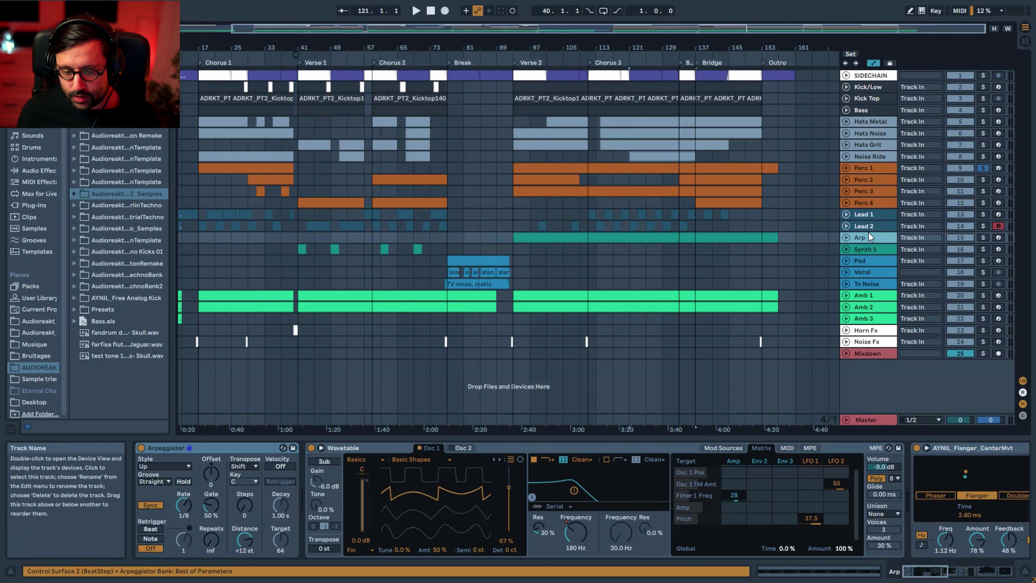
Step: Examine the Vocal track's device chain from Saturator through the EQ of AYNIL_LeadPresets to Drum Buss and the final EQ Eight
{"action": "left_click", "coordinate": [673, 215]}
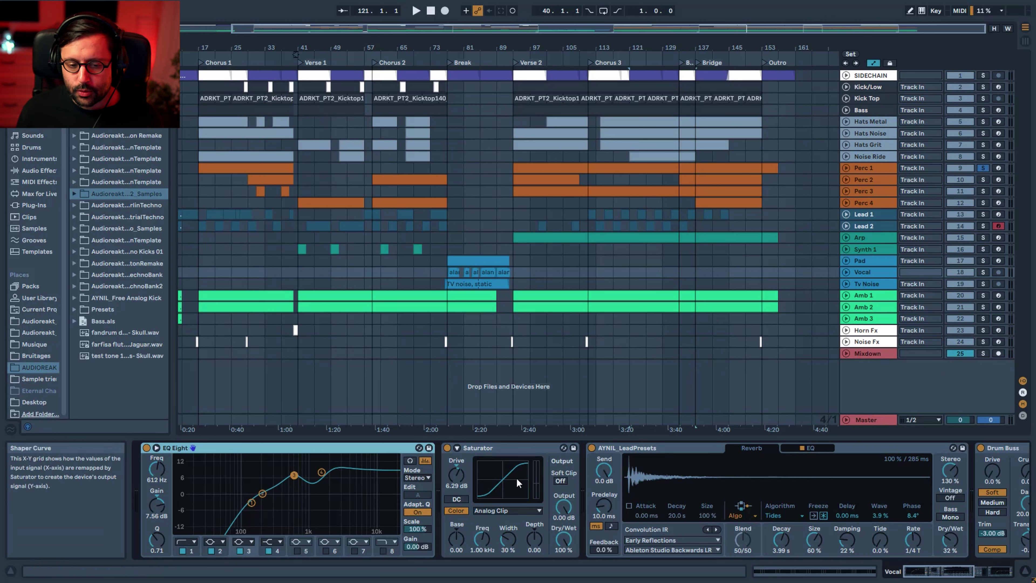
{"action": "left_click", "coordinate": [515, 449]}
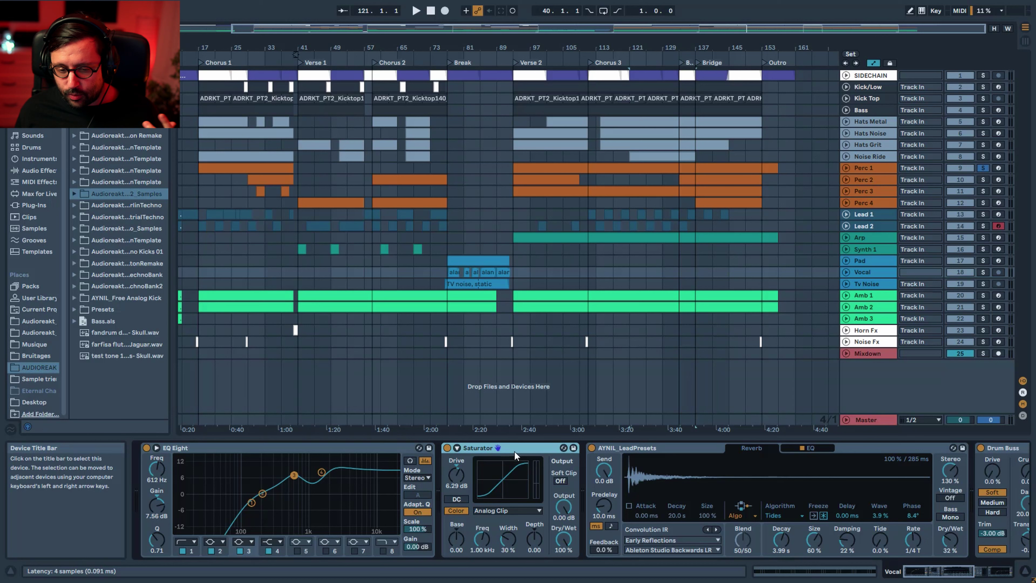
{"action": "mouse_move", "coordinate": [942, 572]}
{"action": "left_mouse_down"}
{"action": "mouse_move", "coordinate": [968, 574]}
{"action": "mouse_move", "coordinate": [950, 575]}
{"action": "left_mouse_up"}
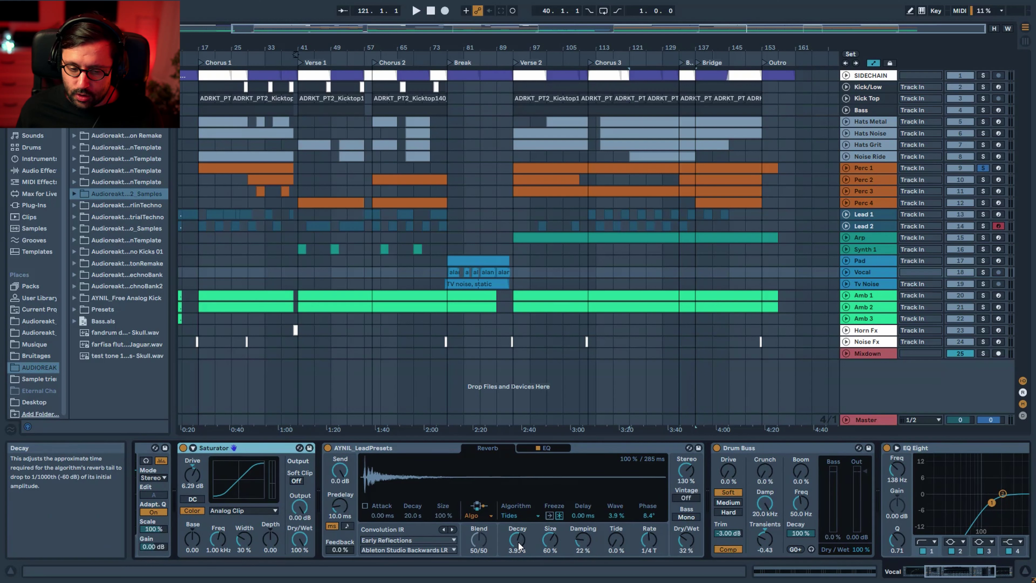
{"action": "left_click", "coordinate": [559, 446]}
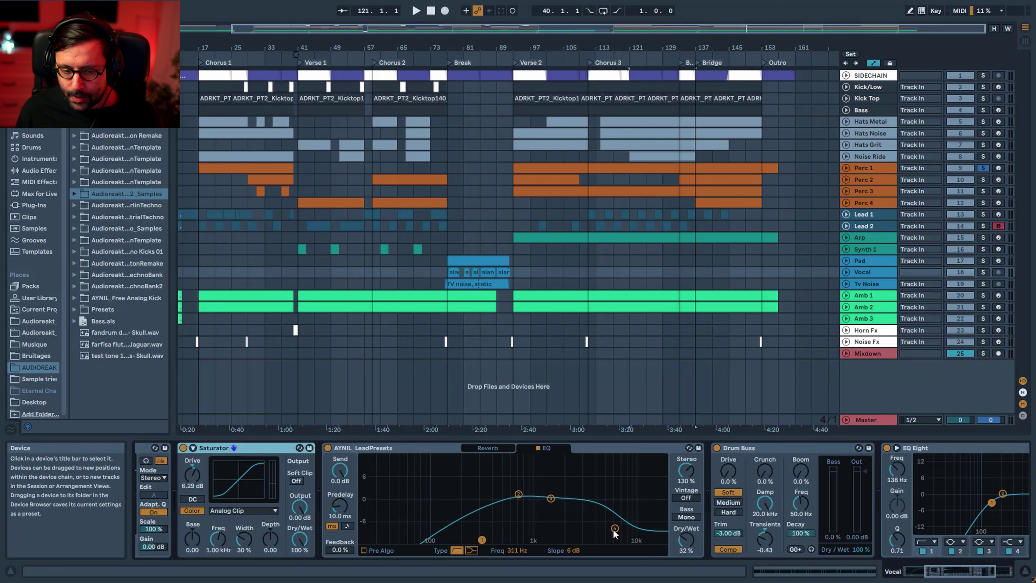
{"action": "left_click", "coordinate": [504, 449]}
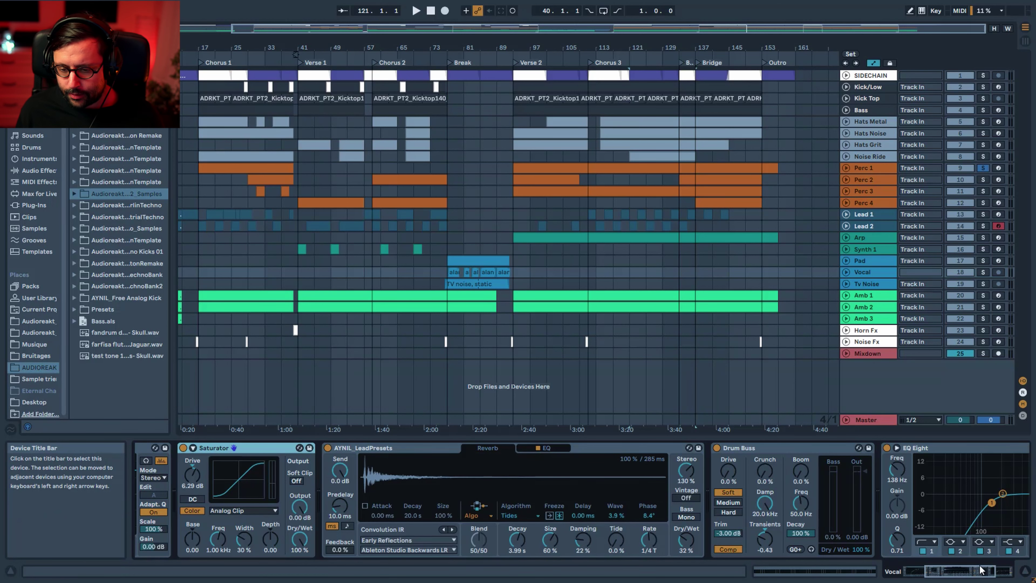
{"action": "left_click_drag", "start_coordinate": [963, 576], "coordinate": [983, 577]}
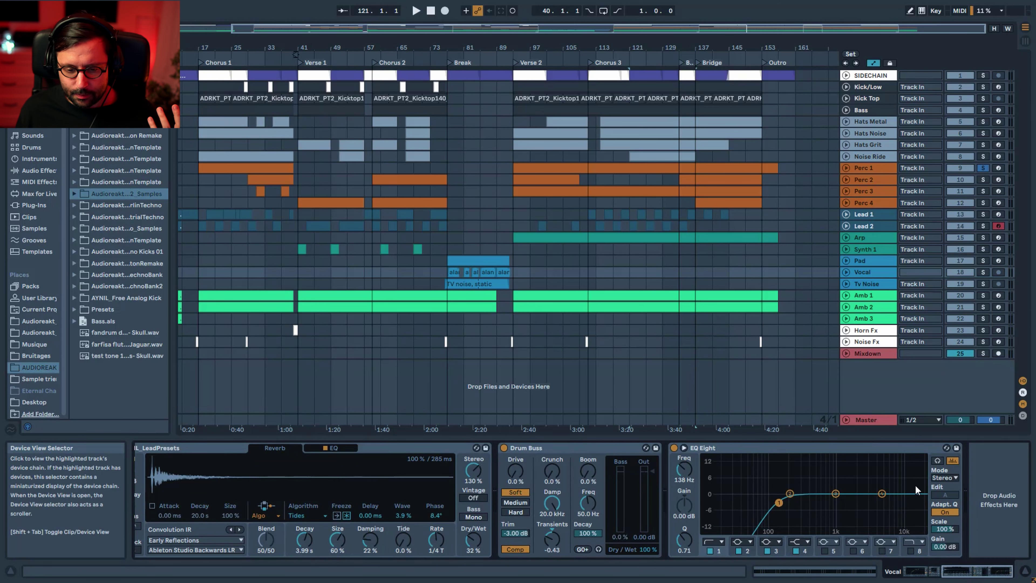
Step: Look through the device chains of the Noise Fx, Bass, Hats Metal and Hats Noise tracks
{"action": "left_click", "coordinate": [867, 342]}
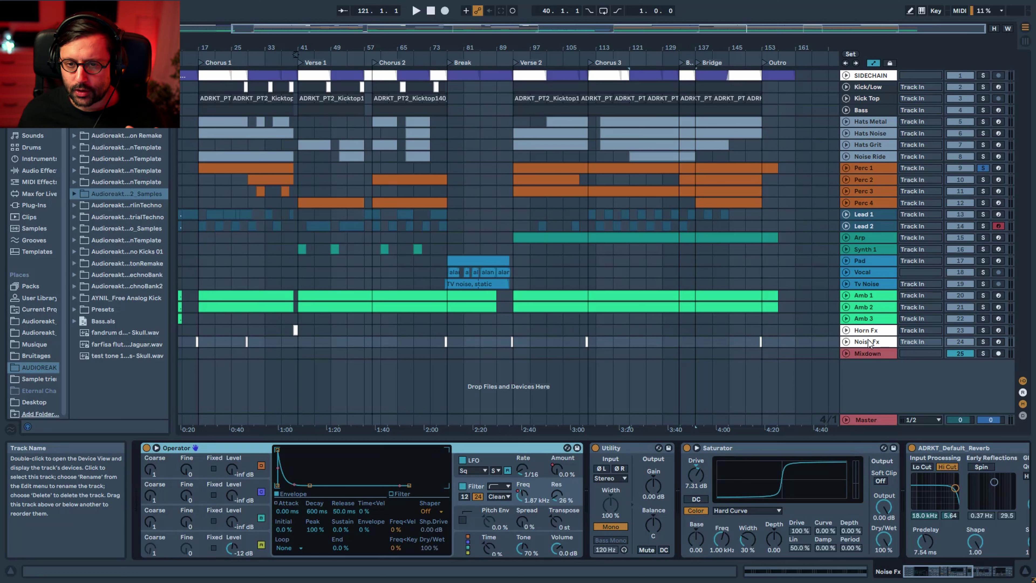
{"action": "left_click", "coordinate": [862, 110]}
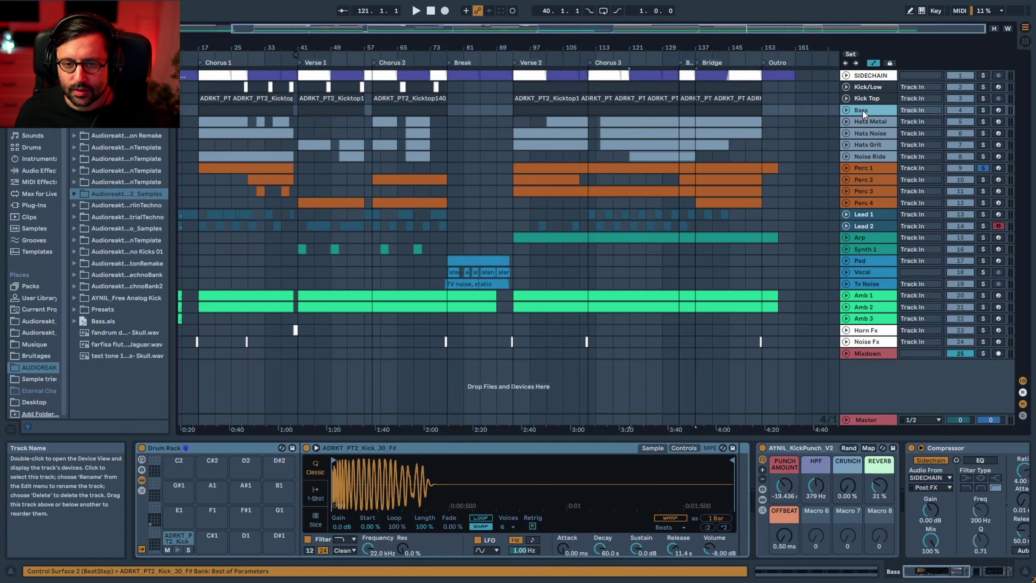
{"action": "left_click", "coordinate": [855, 121]}
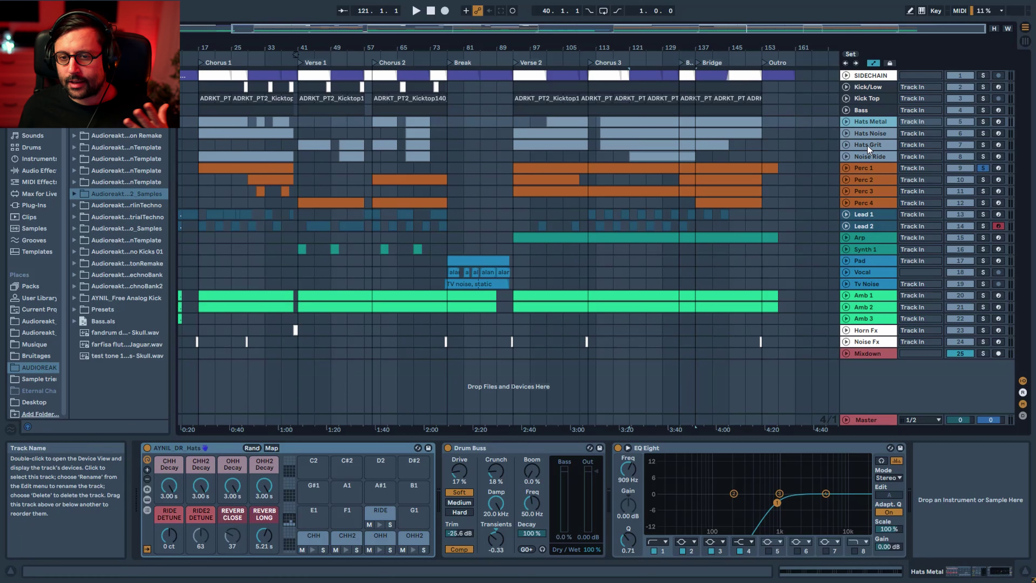
{"action": "left_click", "coordinate": [869, 134]}
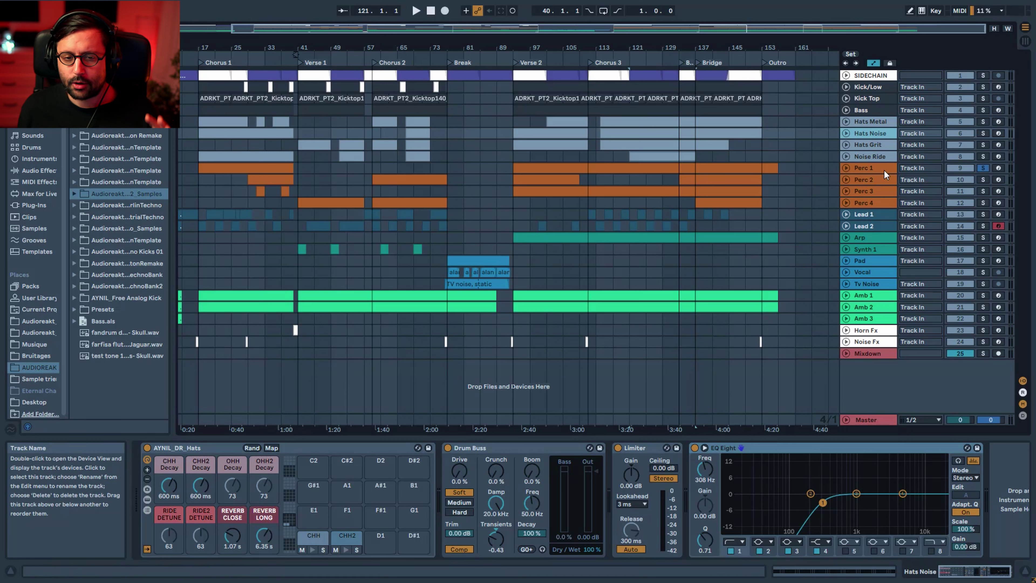
Step: Compare the closing EQ Eight low cuts on the Hats Metal, Hats Noise, Hats Grit and Noise Ride tracks
{"action": "left_click", "coordinate": [883, 125]}
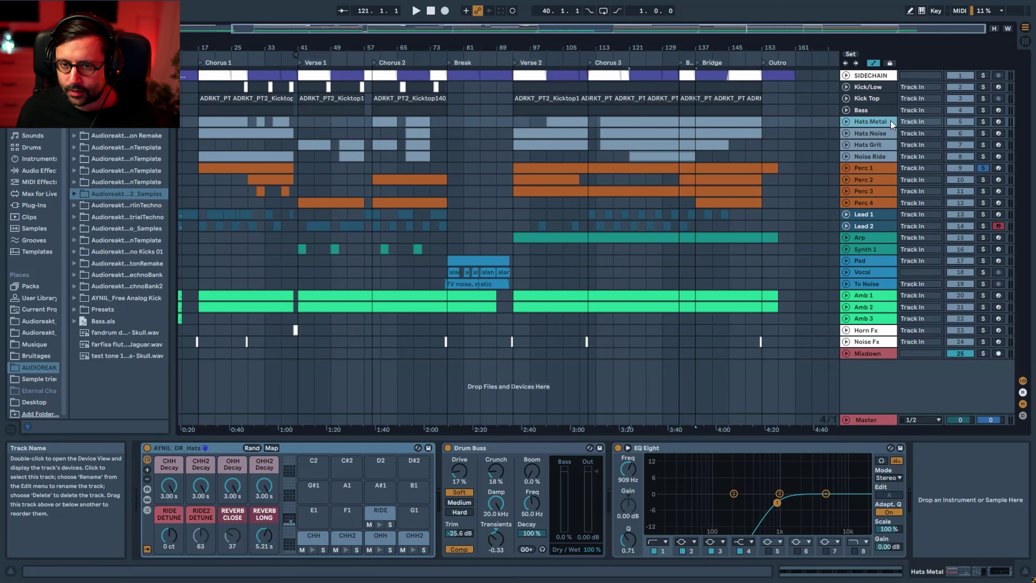
{"action": "left_click", "coordinate": [874, 134]}
{"action": "left_click", "coordinate": [876, 145]}
{"action": "left_click_drag", "start_coordinate": [944, 571], "coordinate": [975, 570]}
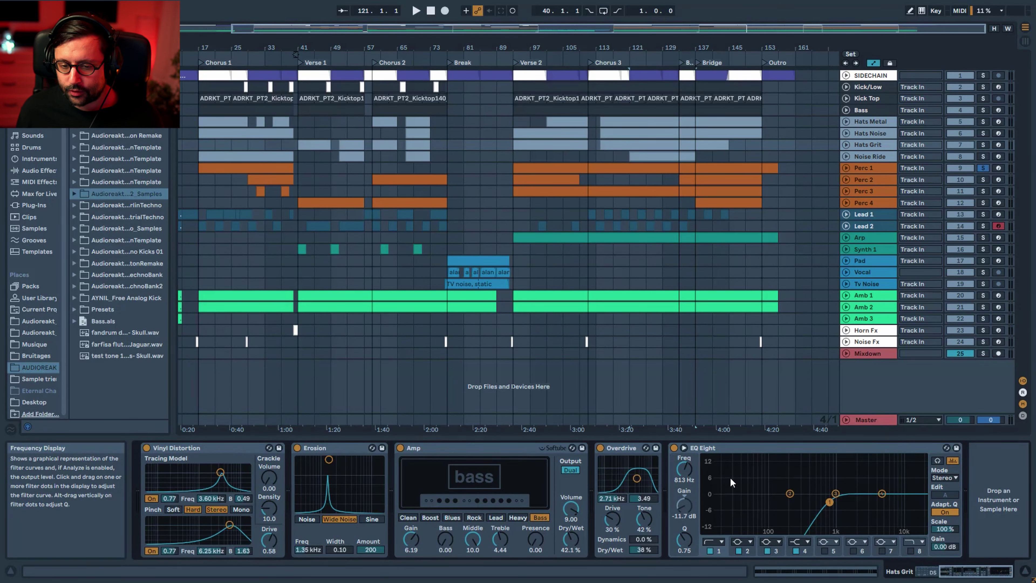
{"action": "left_click", "coordinate": [865, 157]}
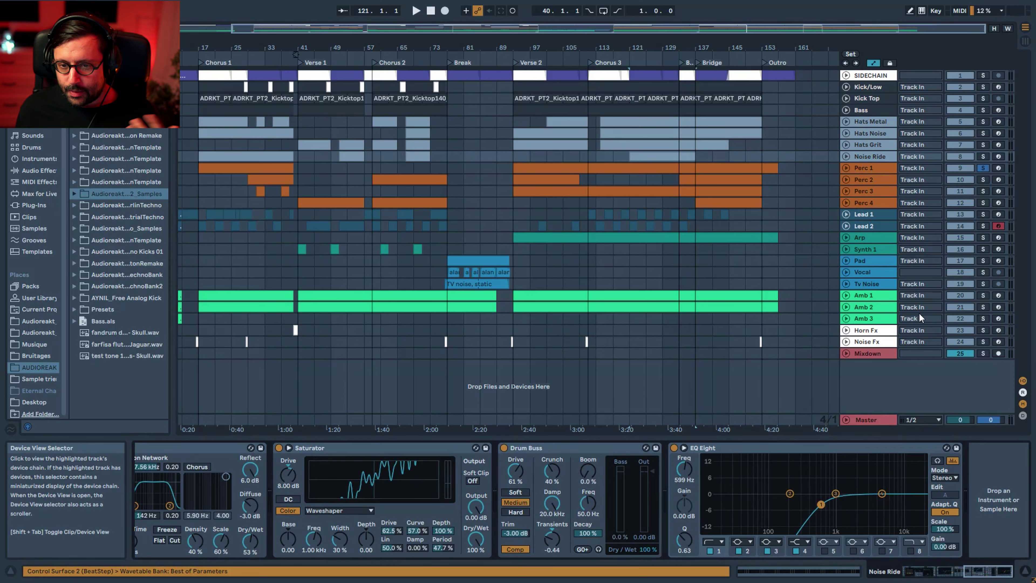
Step: Examine Lead 2's device chain from Wavetable to the closing EQ Eight, comparing its low cut with the rest of the chain
{"action": "left_click", "coordinate": [869, 226]}
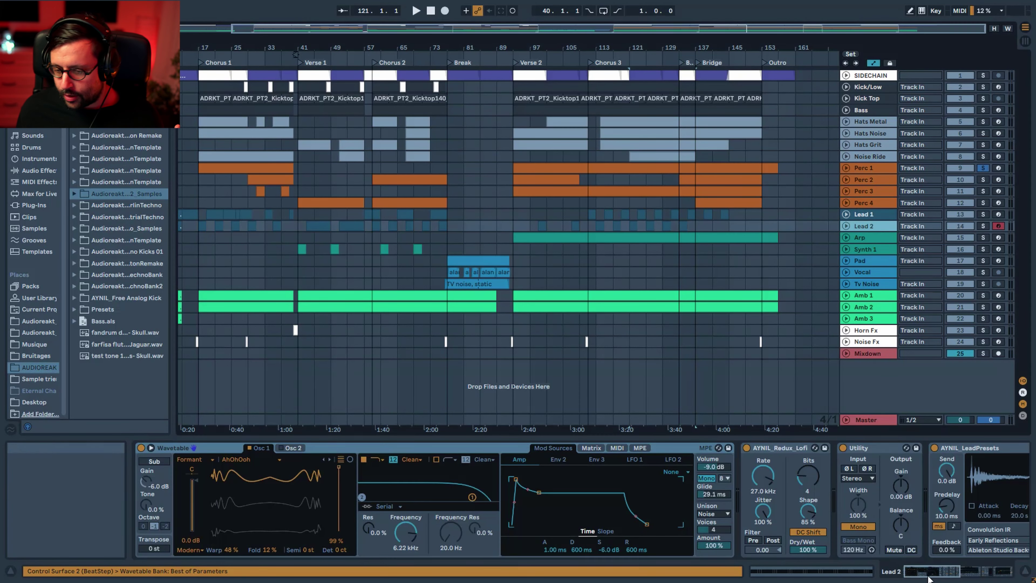
{"action": "left_click", "coordinate": [991, 571]}
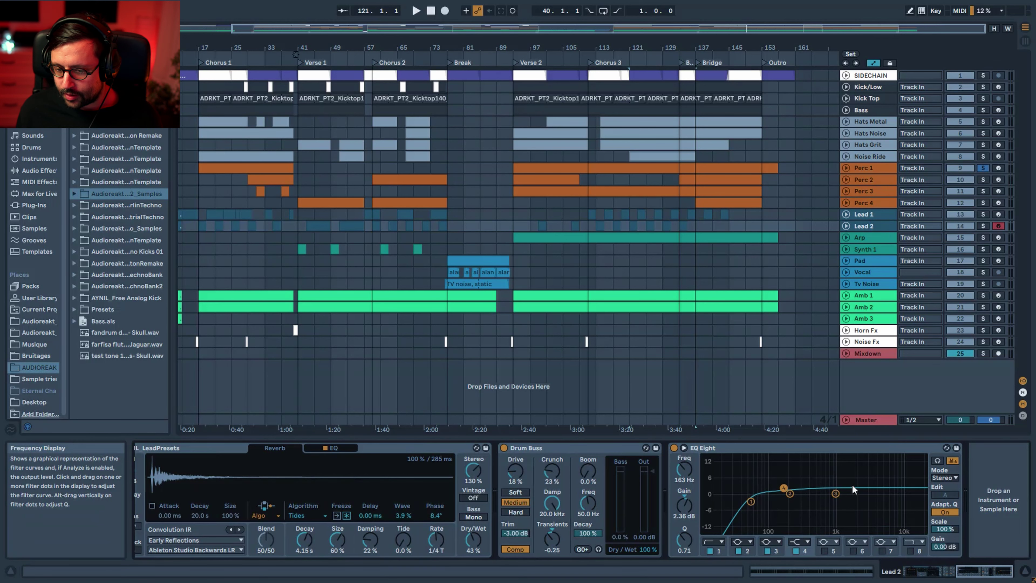
{"action": "left_click", "coordinate": [879, 237]}
{"action": "left_click", "coordinate": [880, 226]}
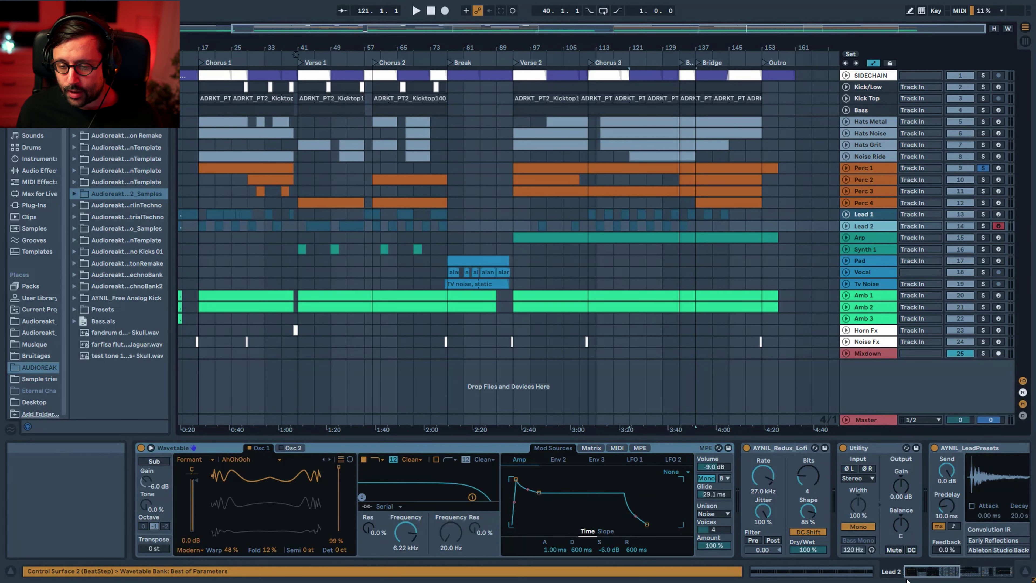
{"action": "left_click", "coordinate": [991, 571]}
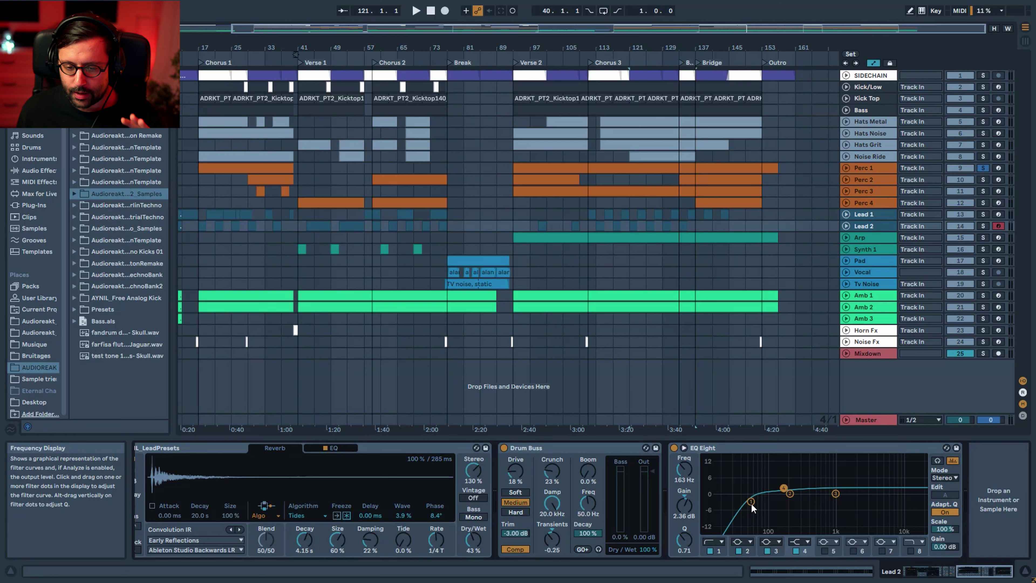
{"action": "scroll", "coordinate": [751, 505], "scroll_direction": "left", "scroll_amount": 3}
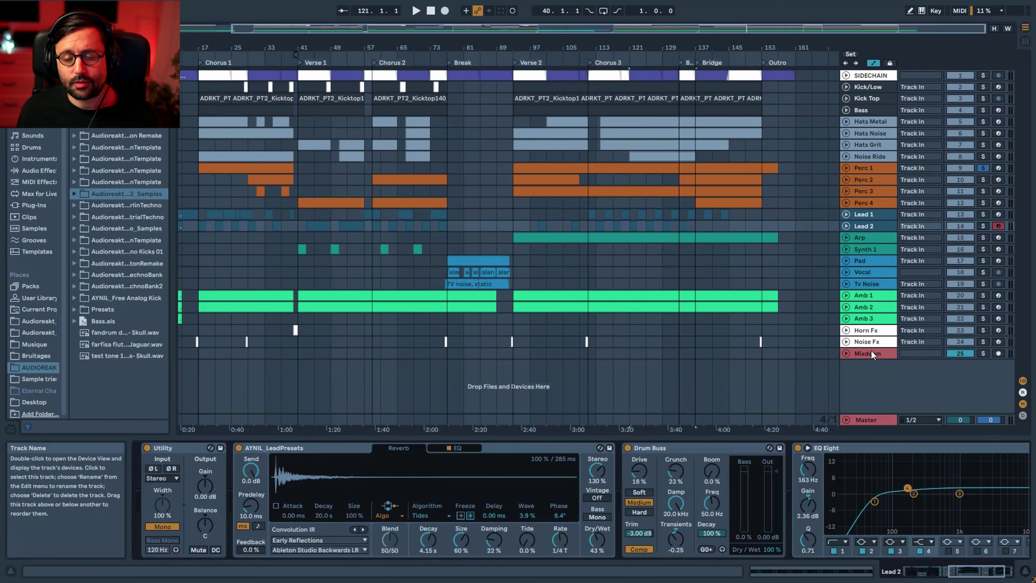
Step: Show the Master track's Audio Effect Rack, and hide and reveal the devices it contains
{"action": "left_click", "coordinate": [869, 420]}
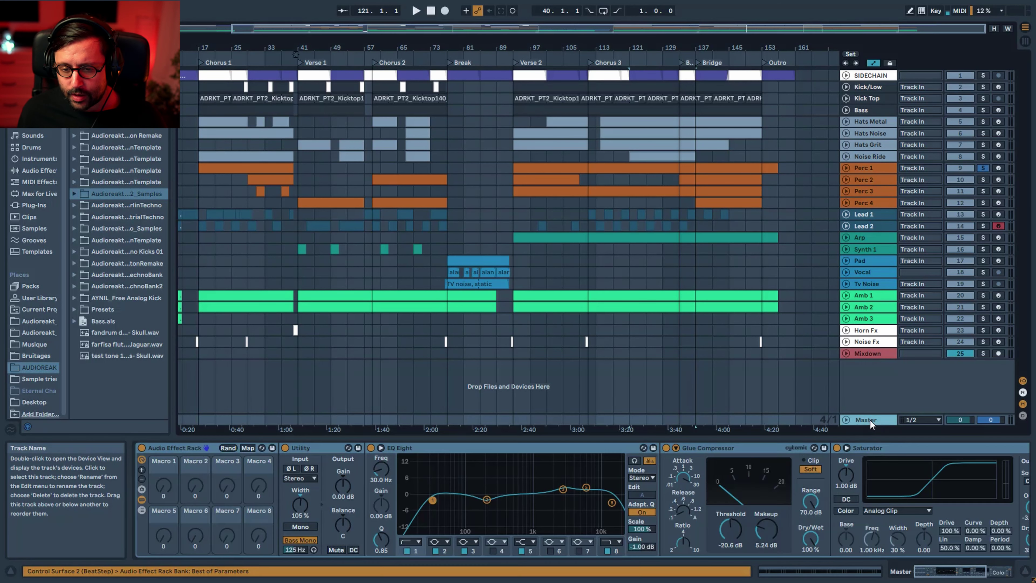
{"action": "left_click", "coordinate": [142, 499]}
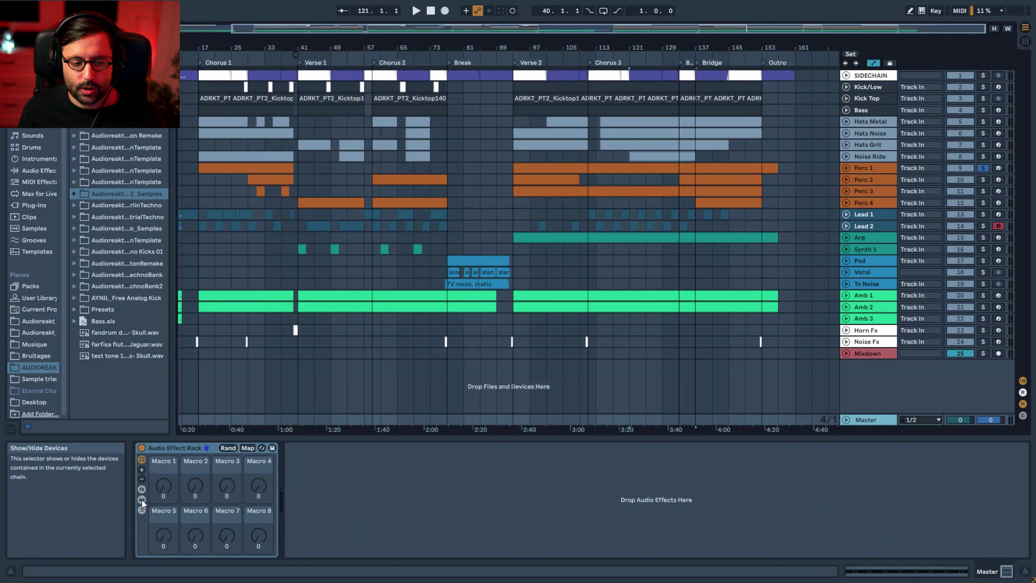
{"action": "left_click", "coordinate": [142, 500]}
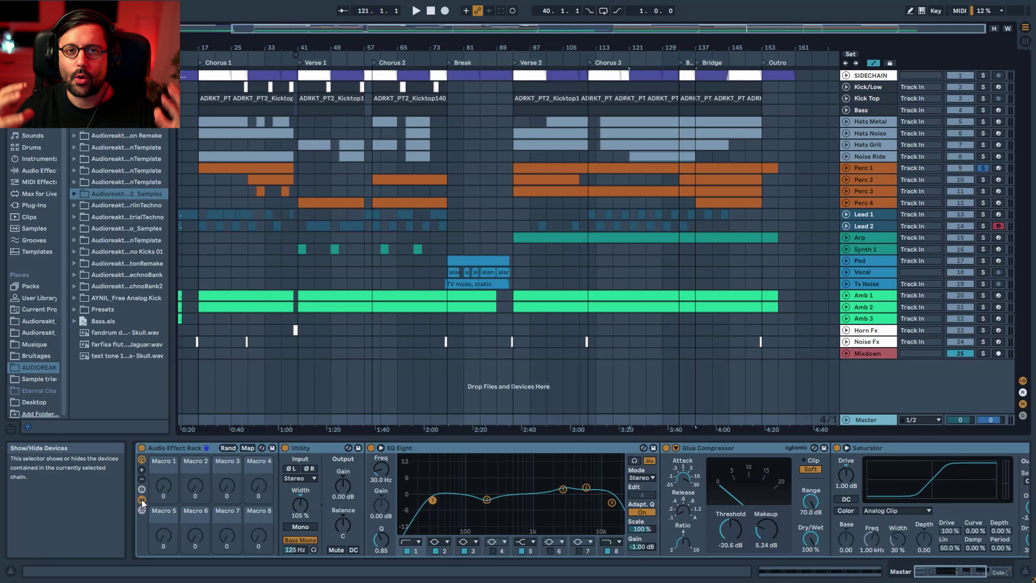
Step: Bypass EQ Eight, Glue Compressor, Saturator and Color Limiter in the Master chain, keeping Utility and the final Limiter active
{"action": "left_click", "coordinate": [320, 447]}
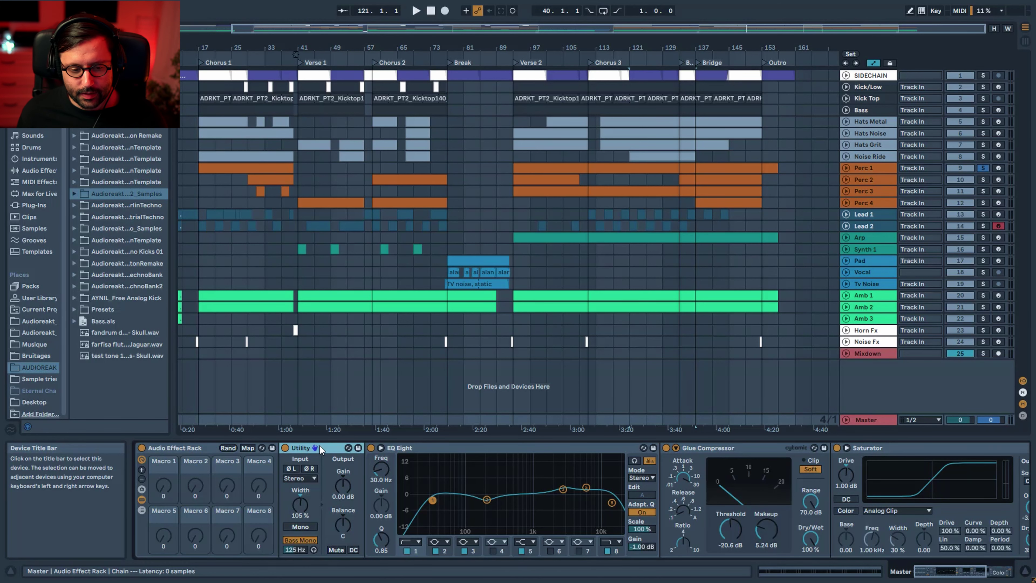
{"action": "left_click", "coordinate": [285, 448]}
{"action": "left_click", "coordinate": [370, 447]}
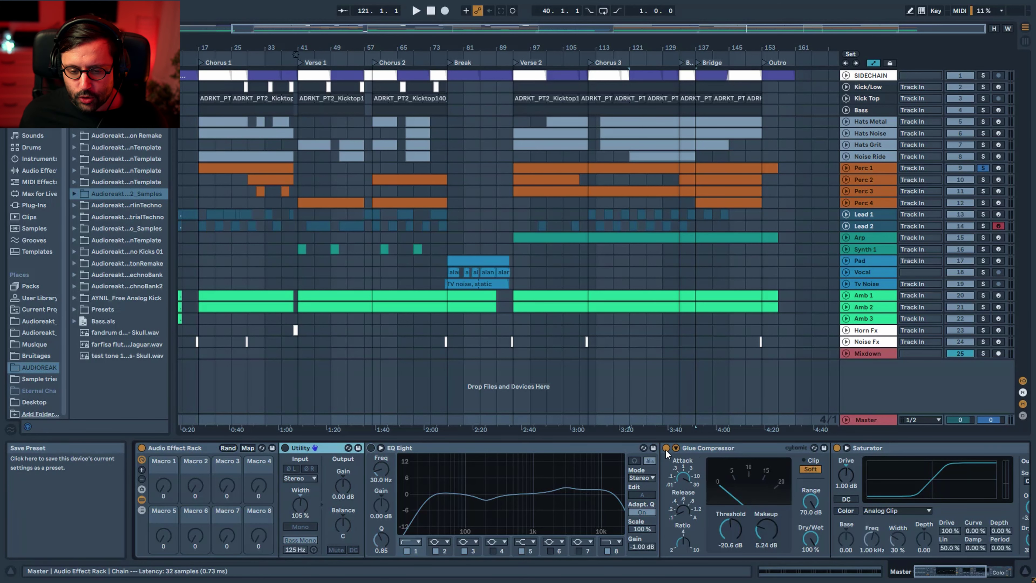
{"action": "left_click", "coordinate": [665, 447]}
{"action": "left_click", "coordinate": [836, 448]}
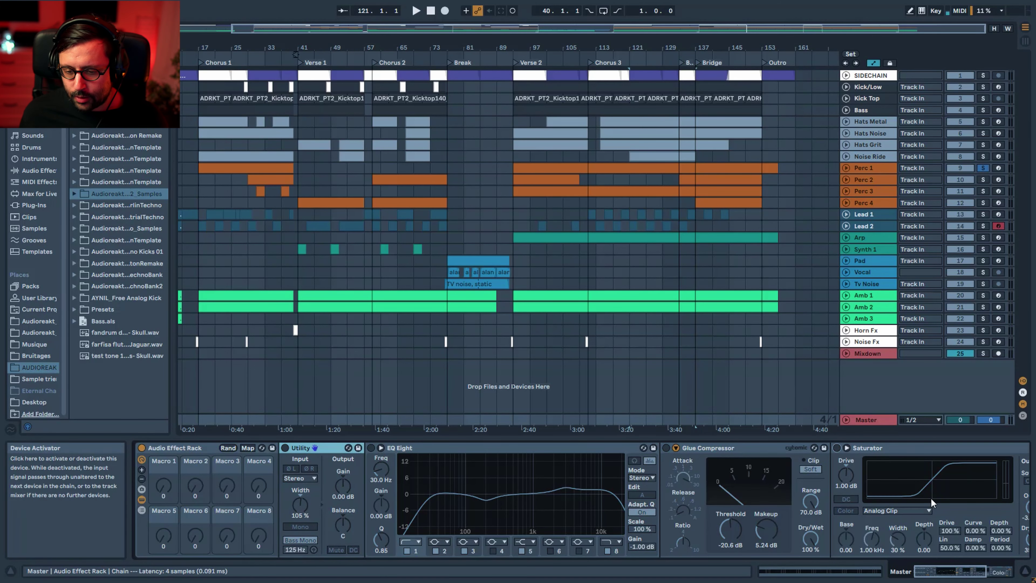
{"action": "left_click", "coordinate": [959, 575]}
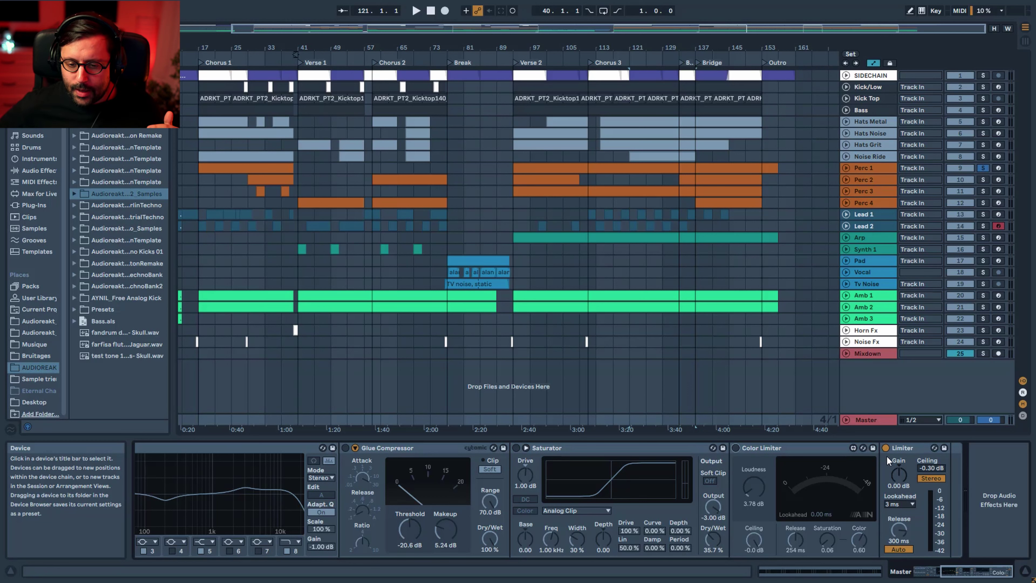
{"action": "scroll", "coordinate": [163, 506], "scroll_direction": "left", "scroll_amount": 5}
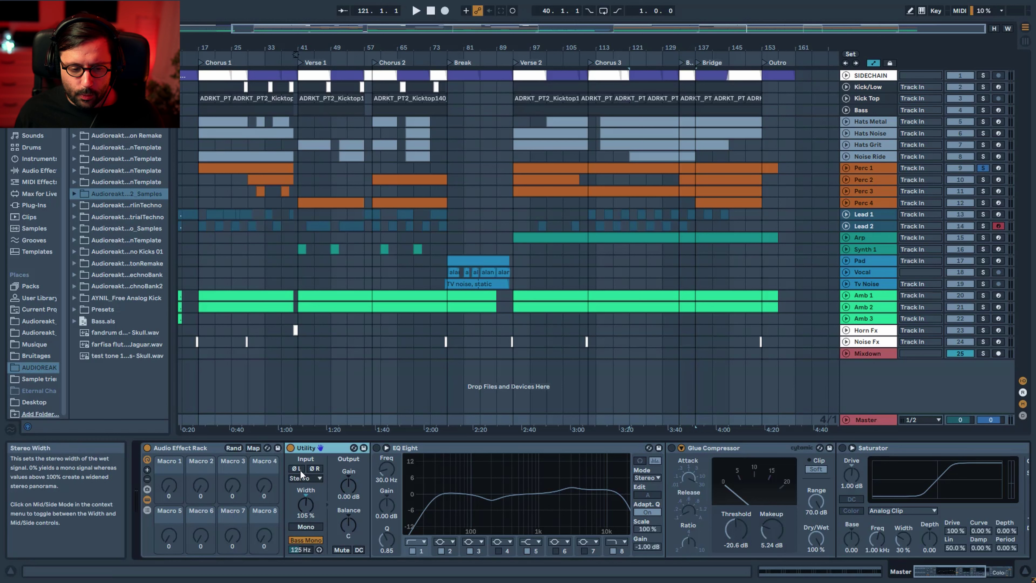
Step: Unsolo Perc 1, loop eight bars from bar 121 in Chorus 3, and play the full mix
{"action": "key", "text": "space"}
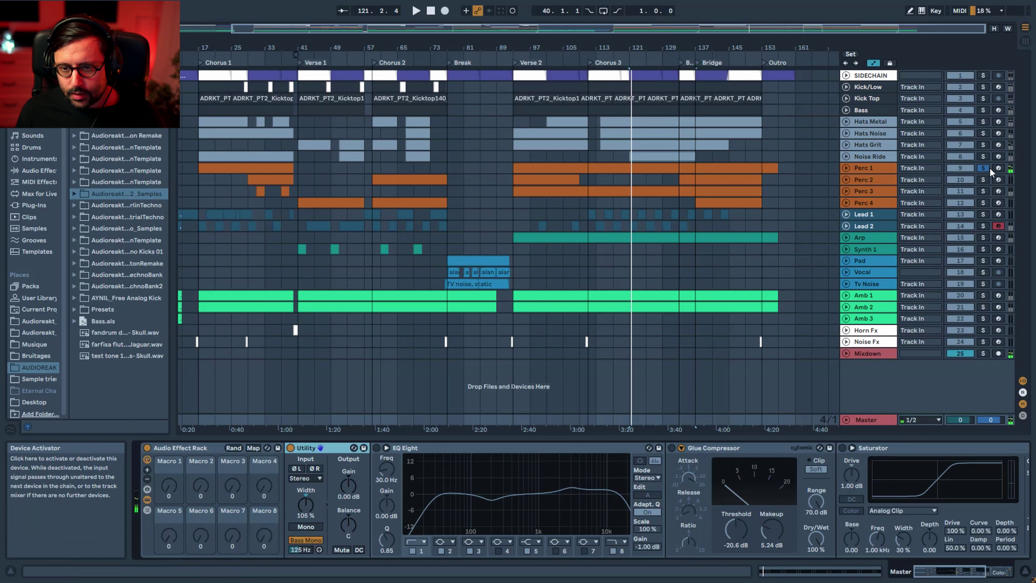
{"action": "left_click", "coordinate": [642, 165]}
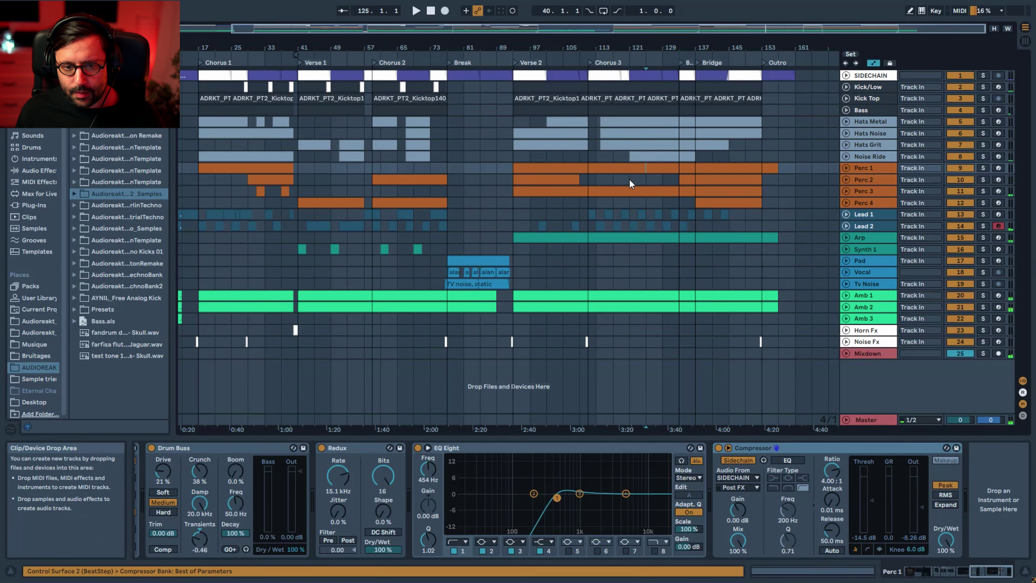
{"action": "left_click_drag", "start_coordinate": [629, 179], "coordinate": [664, 174]}
{"action": "key", "text": "ctrl+l"}
{"action": "key", "text": "space"}
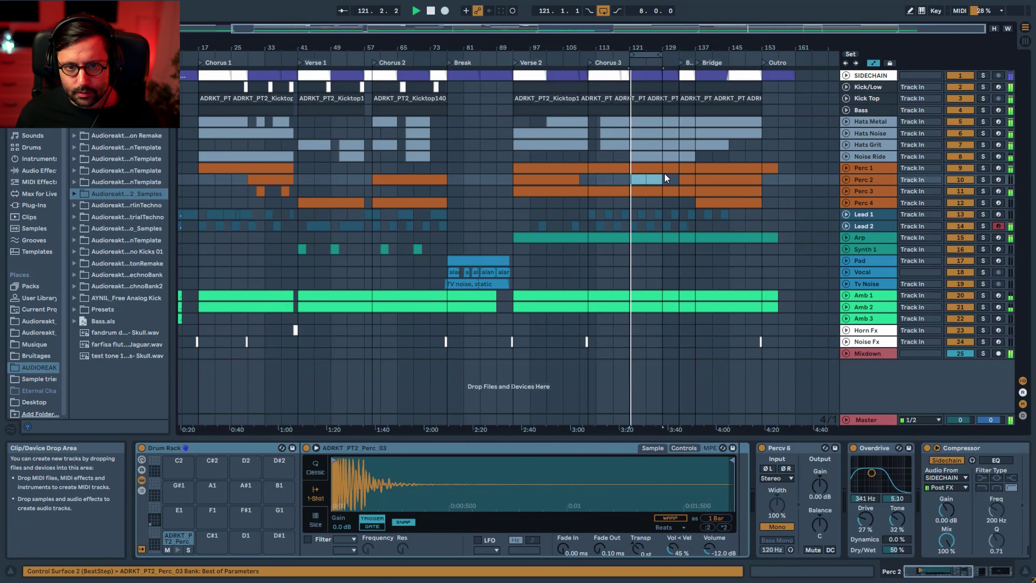
Step: Audition the Master's Utility by bypassing and reactivating it while the loop plays
{"action": "left_click", "coordinate": [872, 418]}
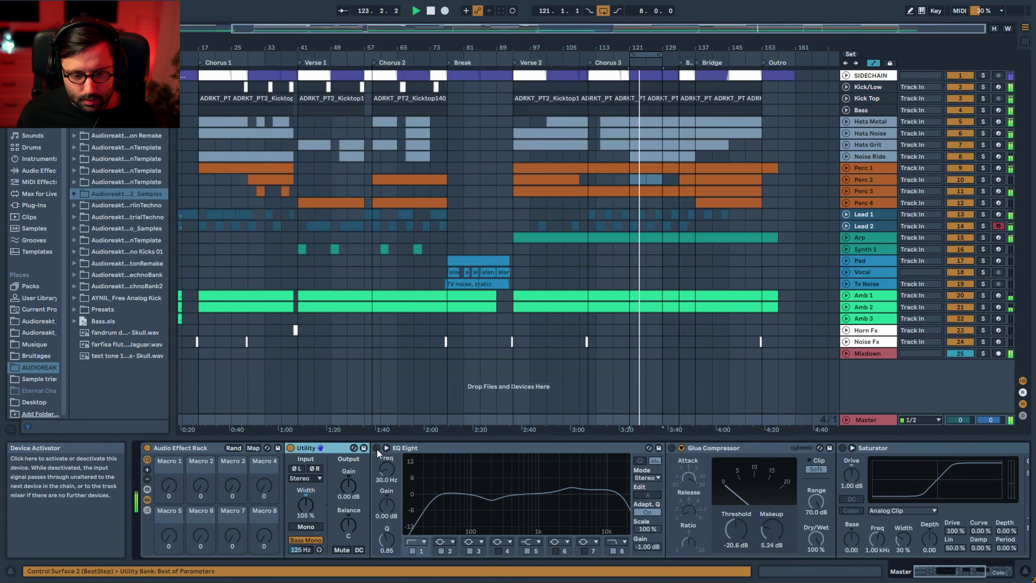
{"action": "left_click", "coordinate": [290, 448]}
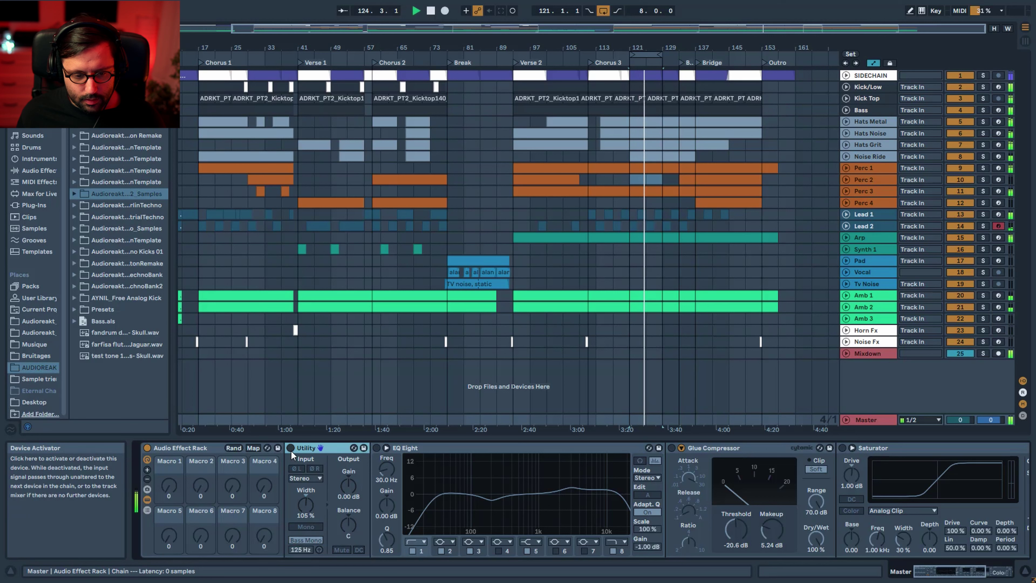
{"action": "left_click", "coordinate": [290, 448]}
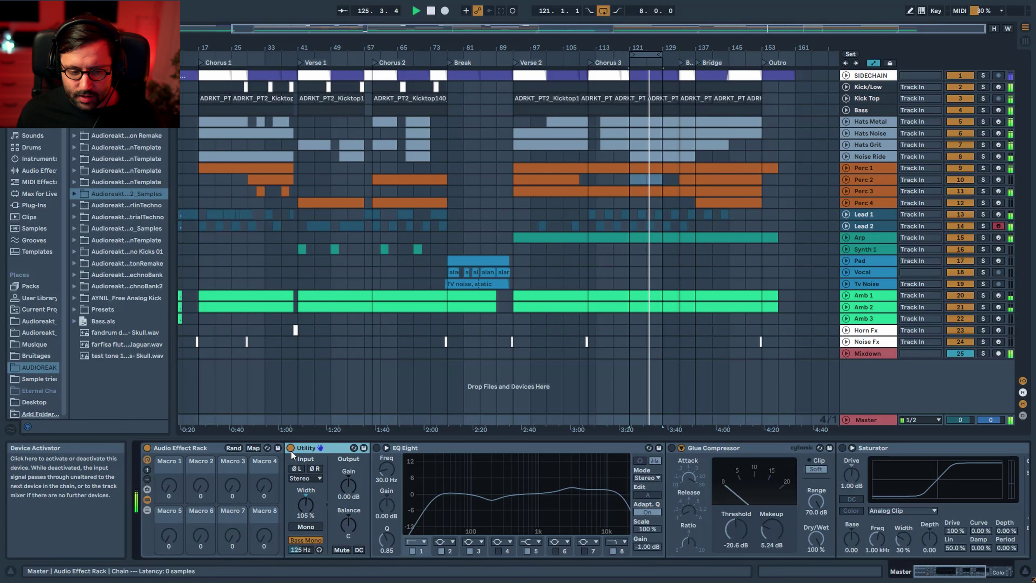
Step: Activate the Master's EQ Eight and audition it by bypassing and reactivating it while the loop plays
{"action": "left_click", "coordinate": [375, 448]}
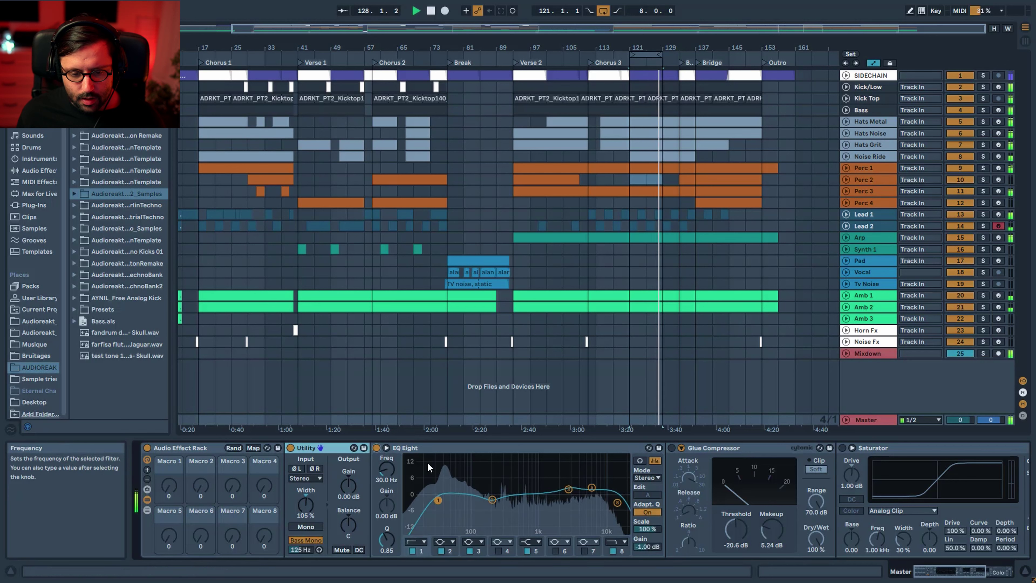
{"action": "left_click", "coordinate": [376, 449]}
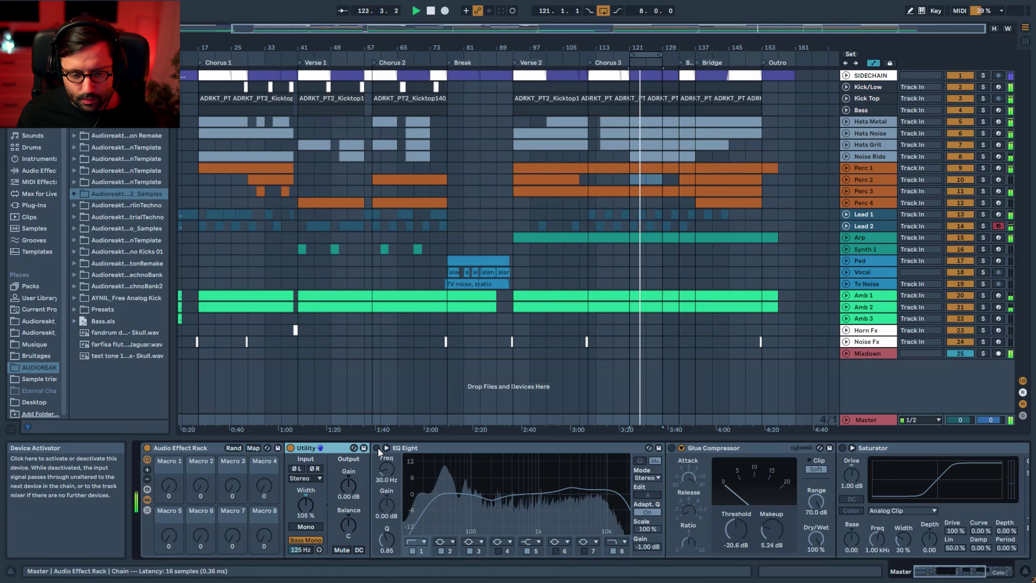
{"action": "left_click", "coordinate": [377, 448]}
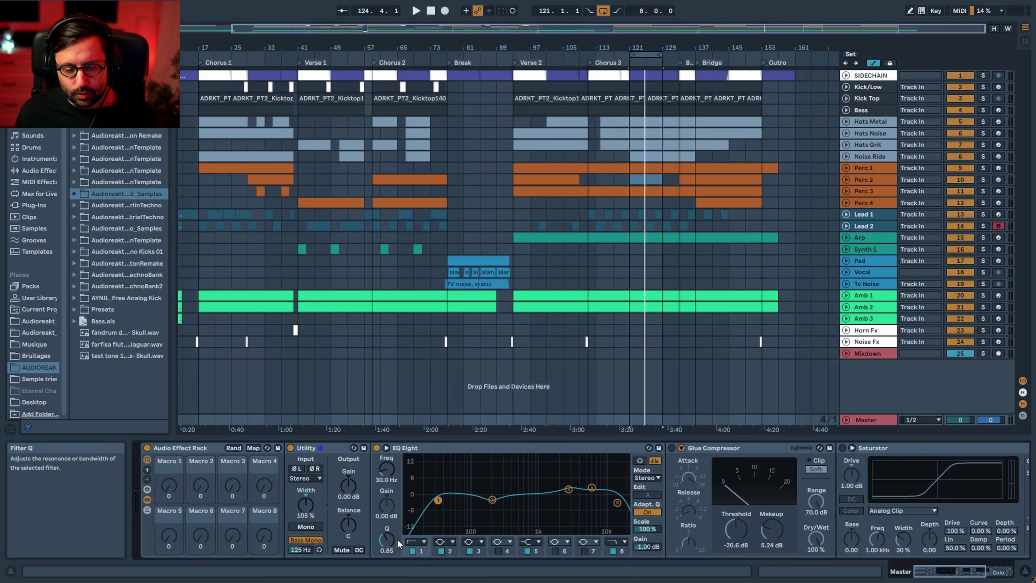
Step: Turn off bands 2, 3, 5 and 8 of EQ Eight, leaving only the low-cut band 1, and play the loop
{"action": "left_click", "coordinate": [441, 551]}
{"action": "left_click", "coordinate": [469, 550]}
{"action": "left_click", "coordinate": [527, 551]}
{"action": "left_click", "coordinate": [613, 550]}
{"action": "key", "text": "space"}
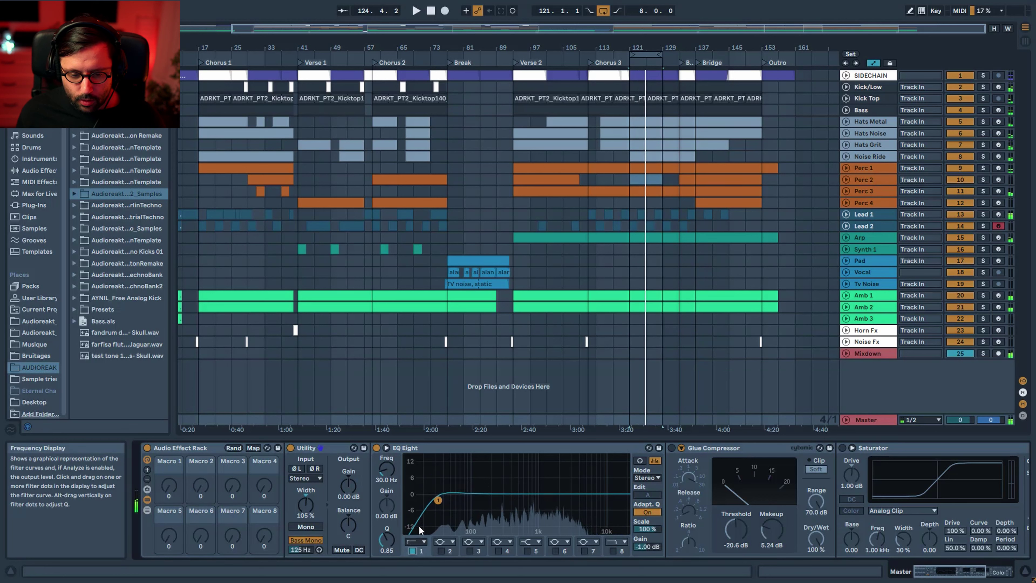
Step: Turn EQ Eight's band 2 back on, compare the loop with the band off and on, and stop playback
{"action": "left_click", "coordinate": [440, 551]}
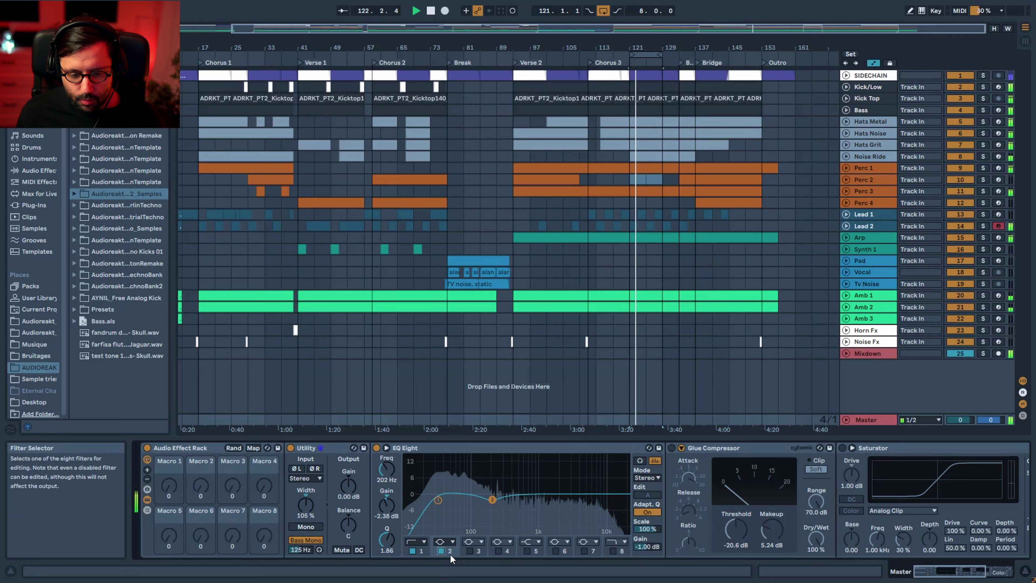
{"action": "left_click", "coordinate": [441, 550]}
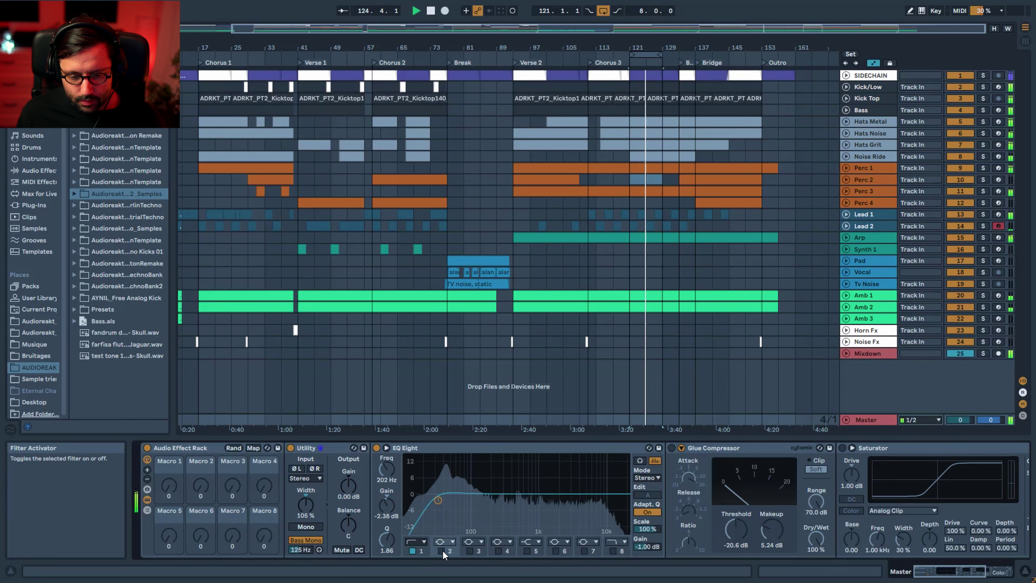
{"action": "left_click", "coordinate": [441, 550]}
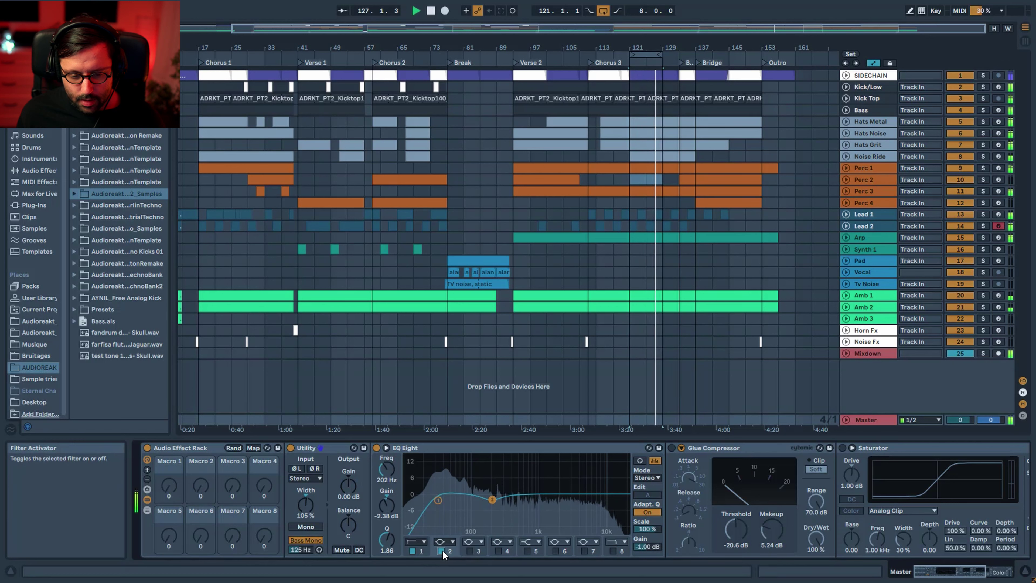
{"action": "key", "text": "space"}
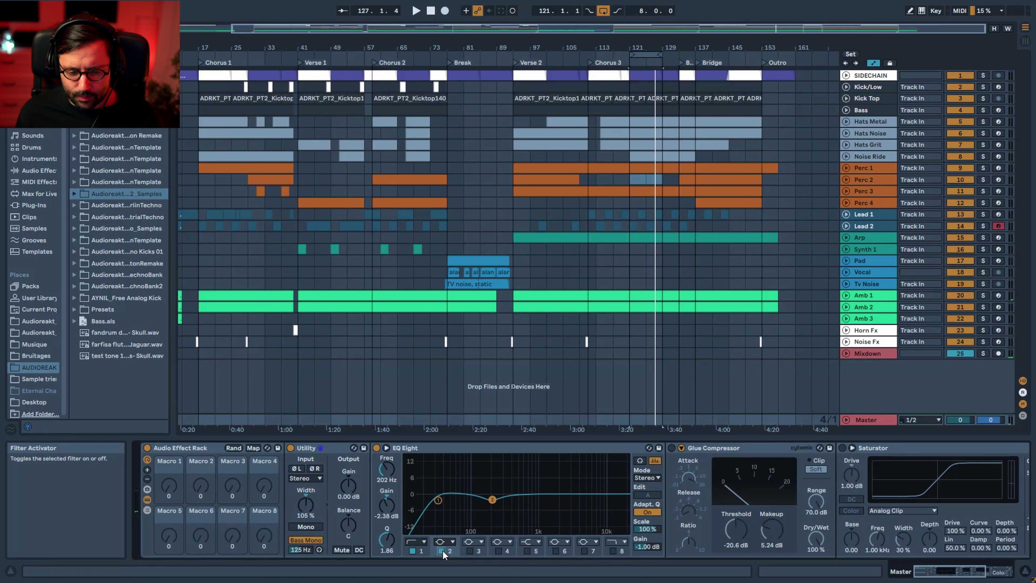
Step: Turn EQ Eight's band 3 back on and compare the playing loop with the band off and on
{"action": "left_click", "coordinate": [469, 552]}
{"action": "key", "text": "space"}
{"action": "left_click", "coordinate": [469, 552]}
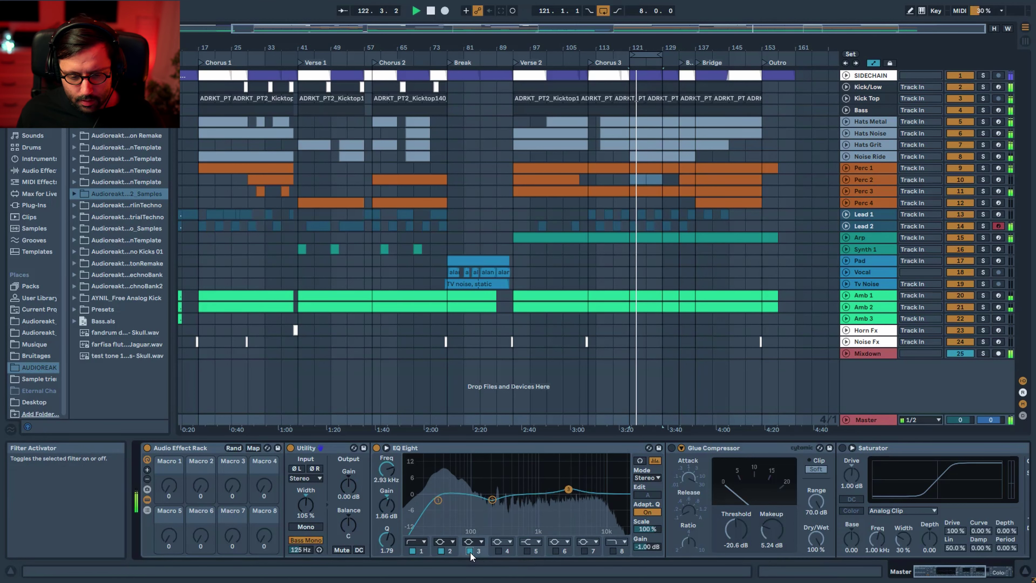
{"action": "left_click", "coordinate": [470, 551]}
{"action": "left_click", "coordinate": [470, 551]}
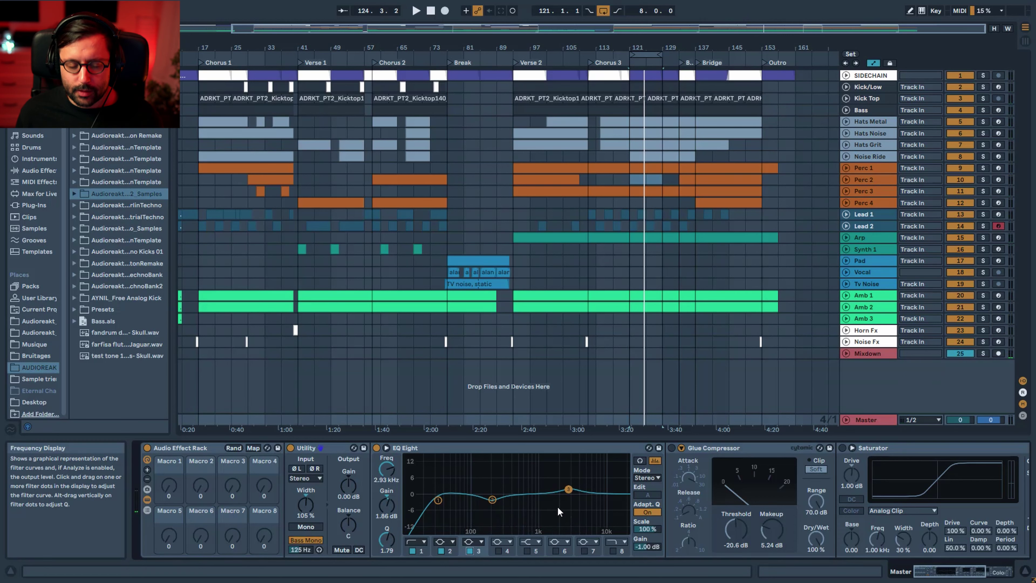
Step: Turn EQ Eight's bands 5 and 8 back on, and compare the loop with the whole EQ bypassed and active
{"action": "key", "text": "space"}
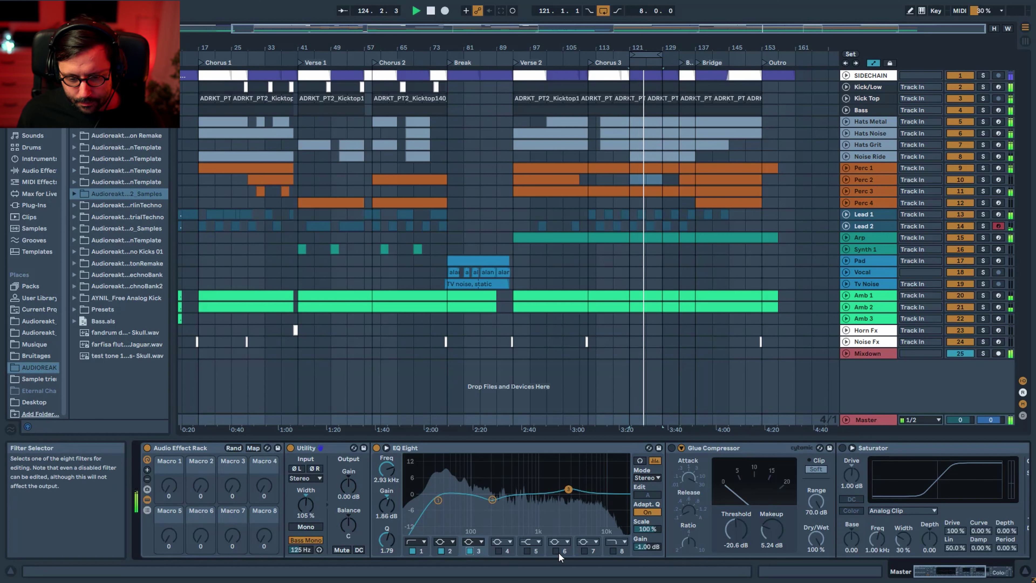
{"action": "left_click", "coordinate": [526, 551]}
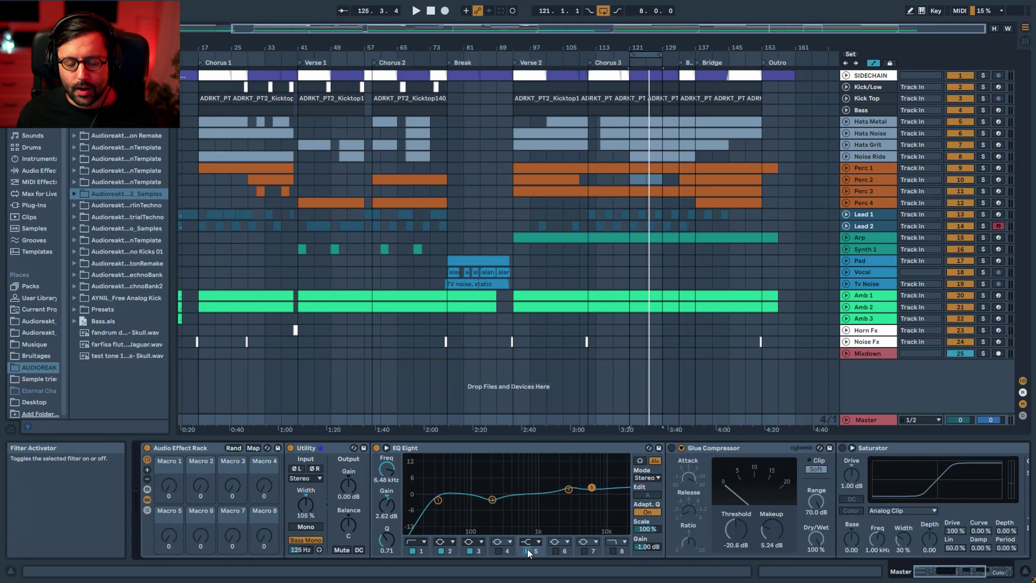
{"action": "key", "text": "space"}
{"action": "left_click", "coordinate": [611, 552]}
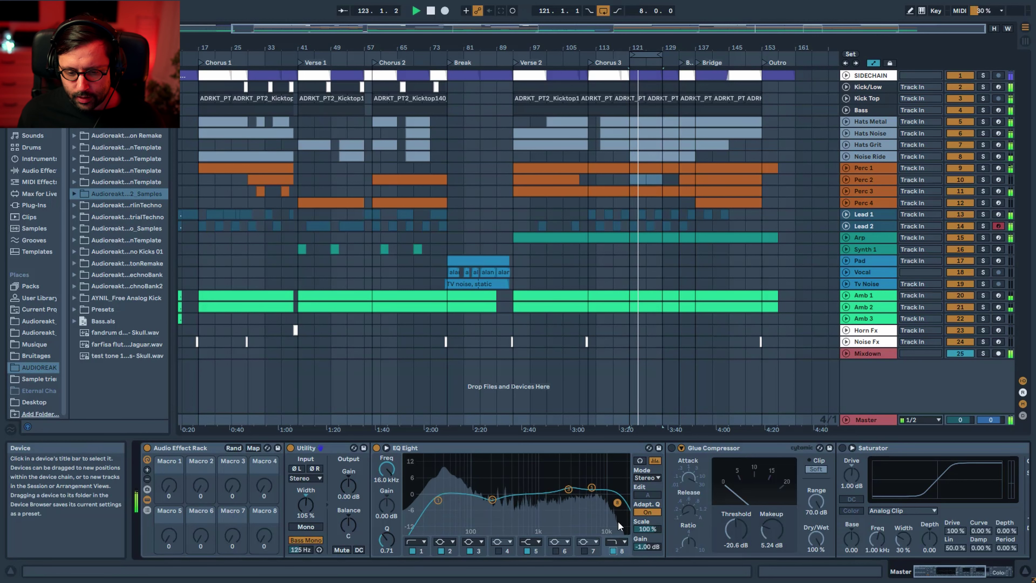
{"action": "left_click", "coordinate": [376, 448]}
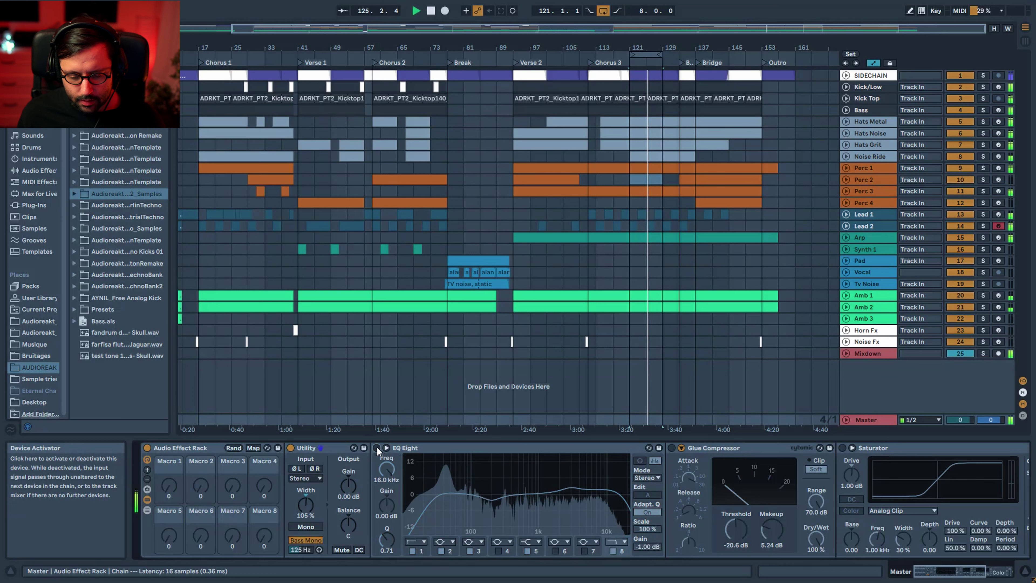
{"action": "left_click", "coordinate": [377, 448]}
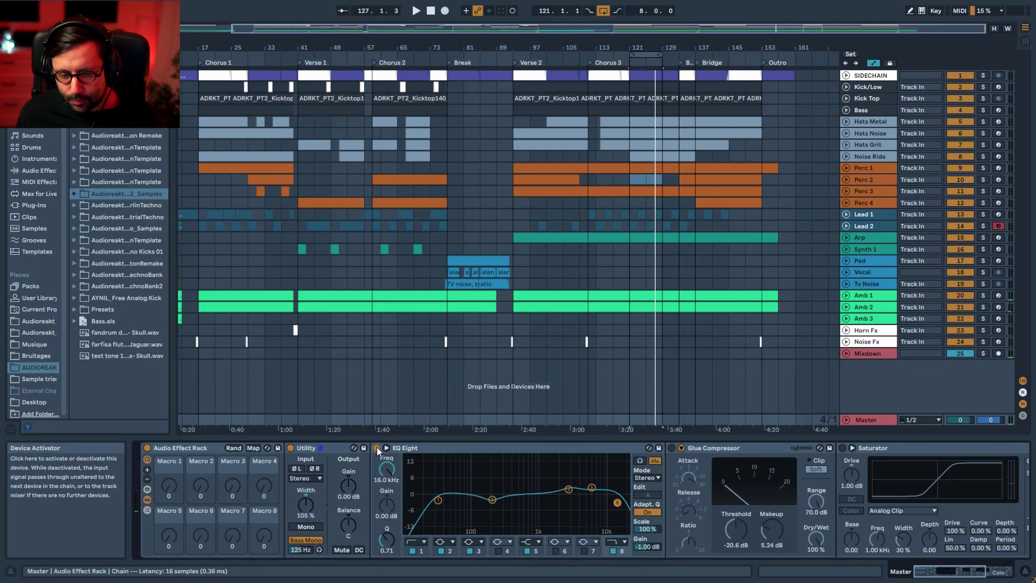
Step: Activate the Master's Glue Compressor and audition it by bypassing and reactivating it during loop playback
{"action": "left_click_drag", "start_coordinate": [942, 571], "coordinate": [952, 571]}
{"action": "key", "text": "space"}
{"action": "left_click", "coordinate": [552, 448]}
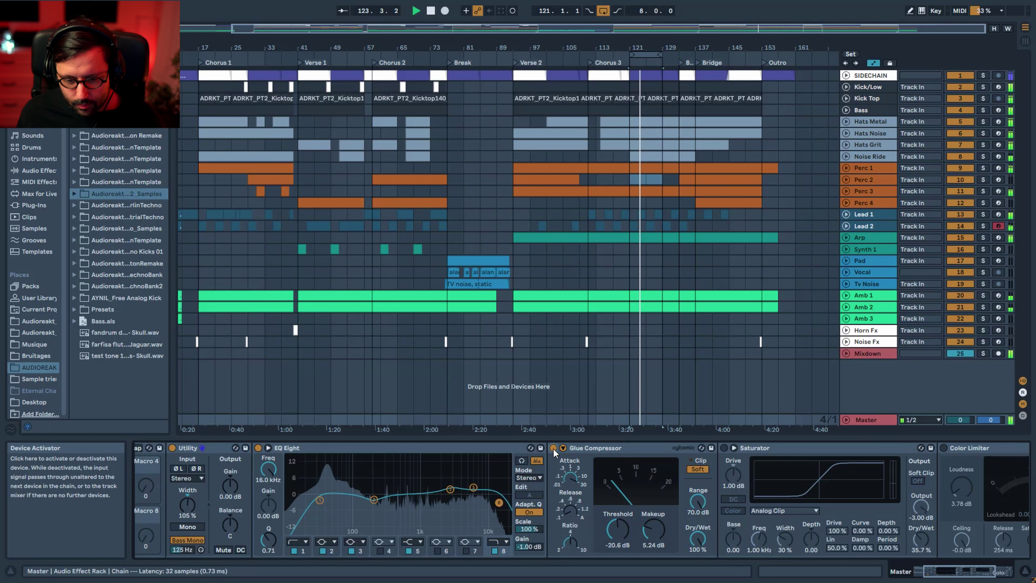
{"action": "left_click", "coordinate": [552, 448]}
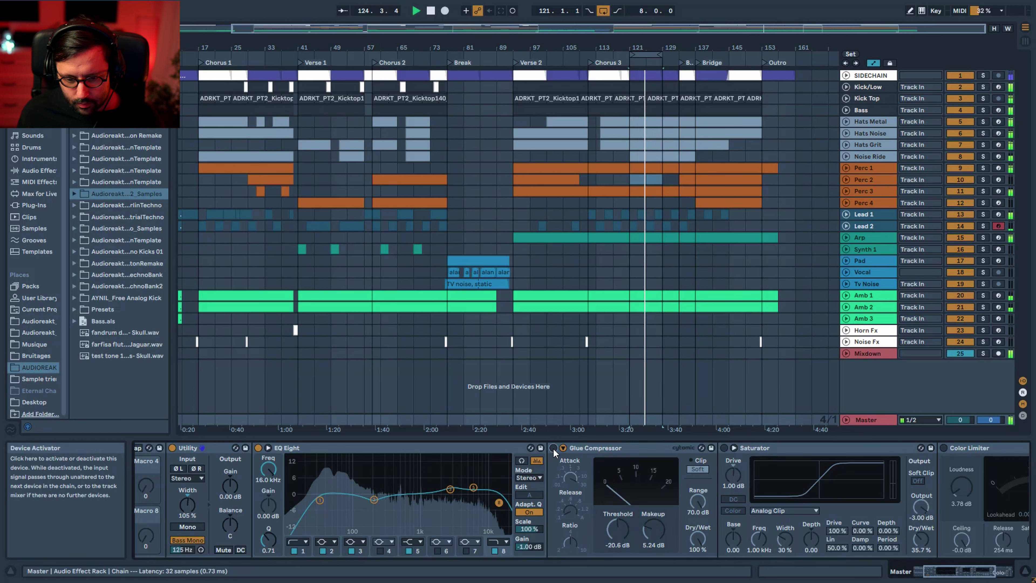
{"action": "left_click", "coordinate": [553, 448]}
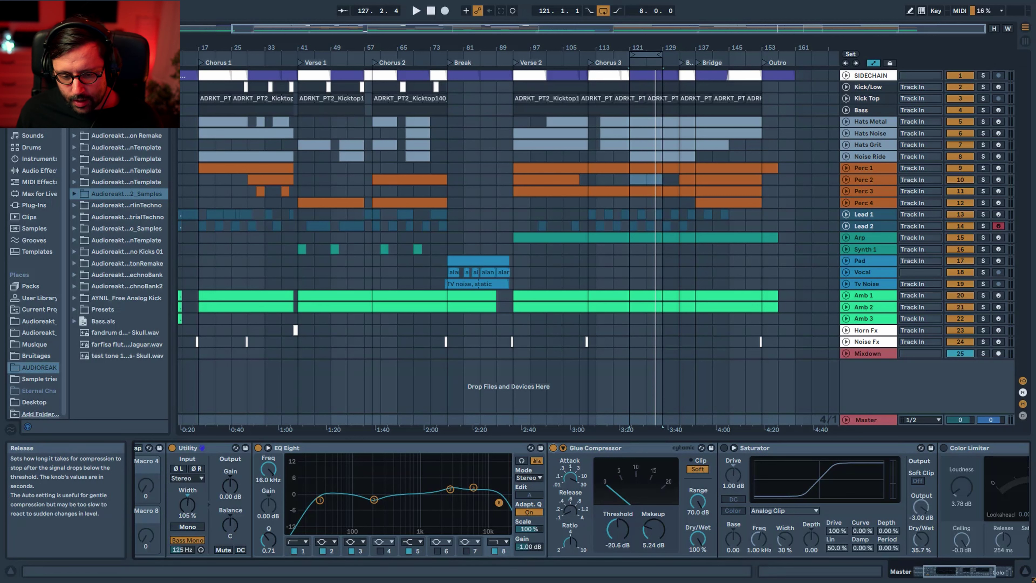
Step: Reset the Glue Compressor's makeup to 0 dB and set its threshold to -19.0 dB
{"action": "key", "text": "space"}
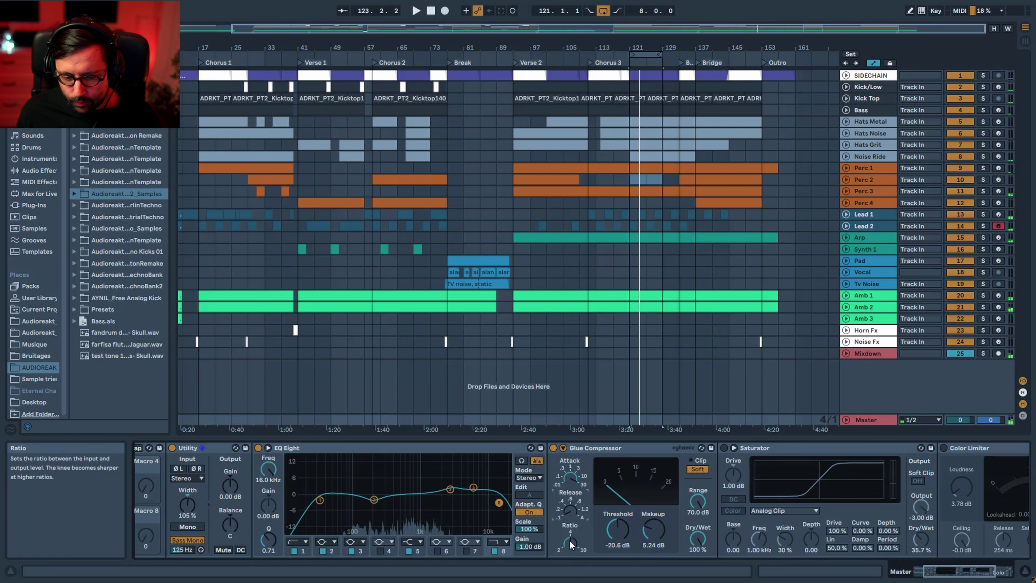
{"action": "double_click", "coordinate": [654, 531]}
{"action": "double_click", "coordinate": [618, 534]}
{"action": "key", "text": "space"}
{"action": "left_click_drag", "start_coordinate": [618, 530], "coordinate": [617, 567]}
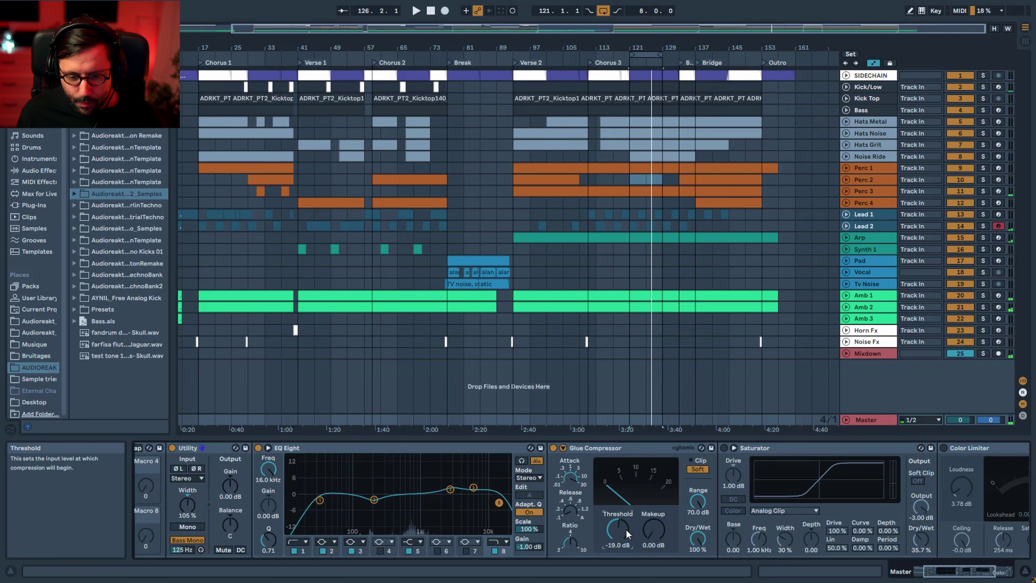
Step: Show and hide the Glue Compressor's sidechain section, and set the threshold to -20.6 dB and makeup to 5.24 dB
{"action": "left_click", "coordinate": [562, 448]}
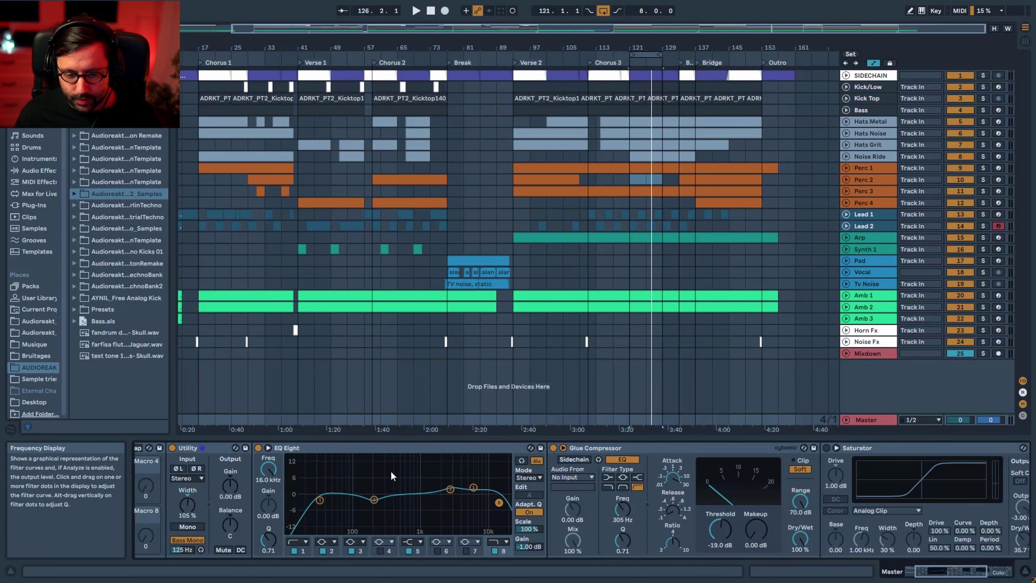
{"action": "left_click", "coordinate": [563, 448]}
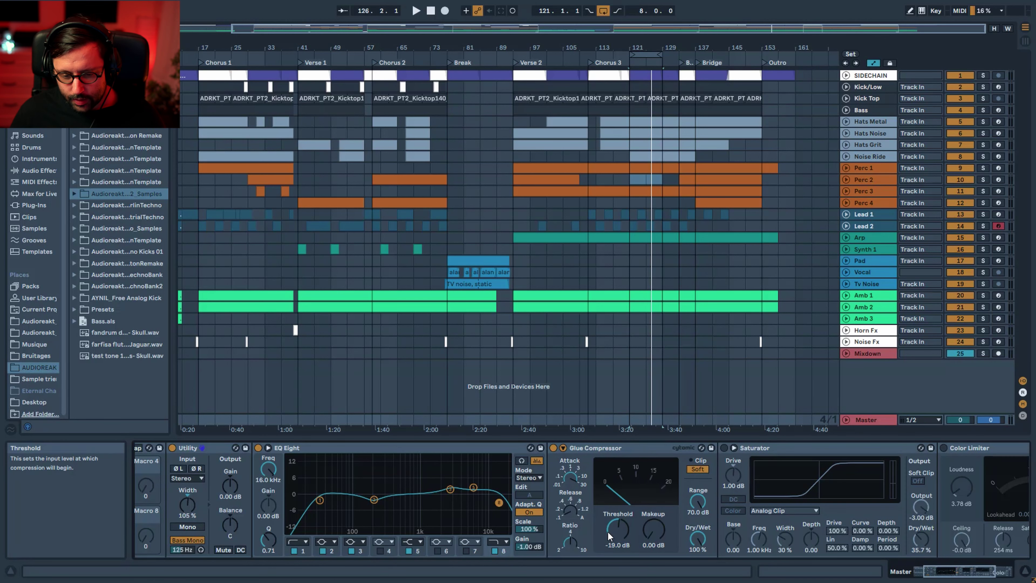
{"action": "key", "text": "space"}
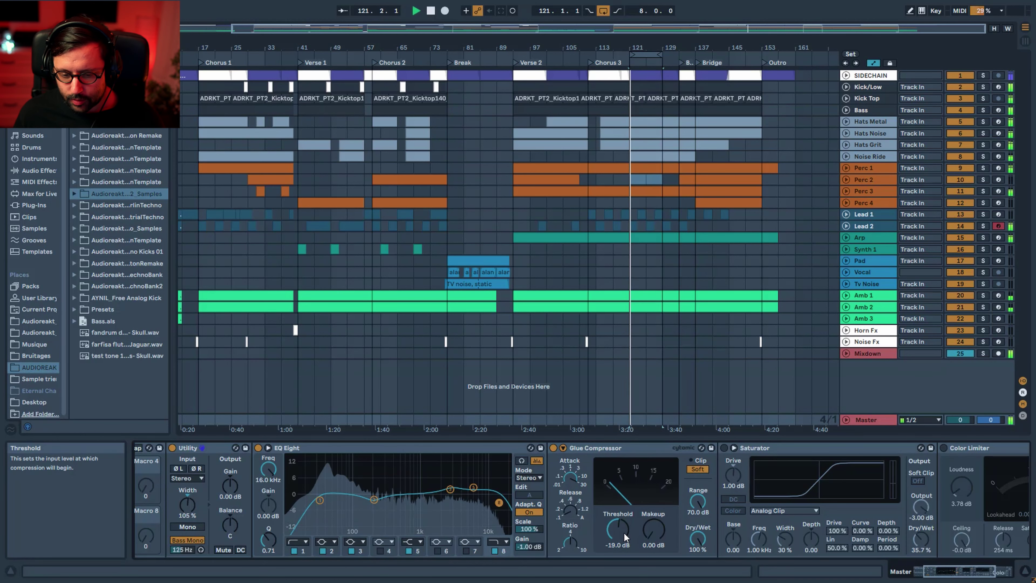
{"action": "left_click_drag", "start_coordinate": [629, 530], "coordinate": [652, 504]}
{"action": "key", "text": "space"}
{"action": "key", "text": "space"}
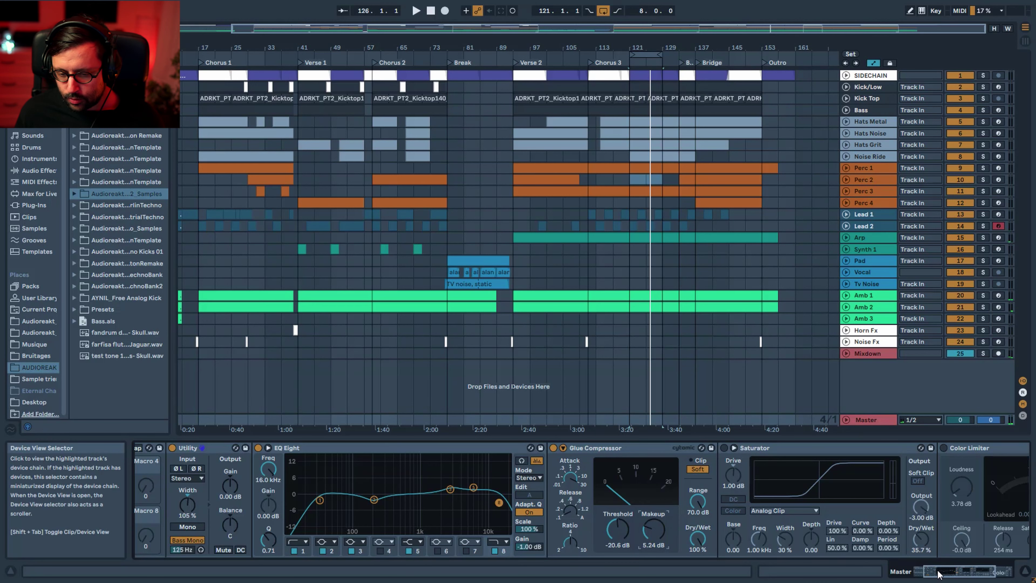
Step: Activate the Master's Saturator while the loop plays and audition it by bypassing and reactivating it
{"action": "scroll", "coordinate": [693, 481], "scroll_direction": "right", "scroll_amount": 3}
{"action": "key", "text": "space"}
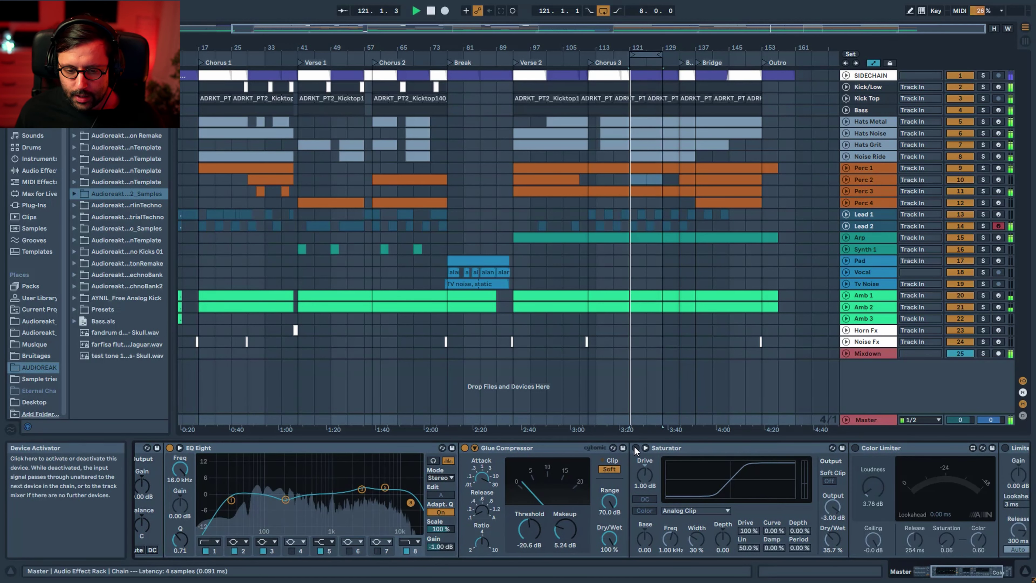
{"action": "left_click", "coordinate": [634, 447]}
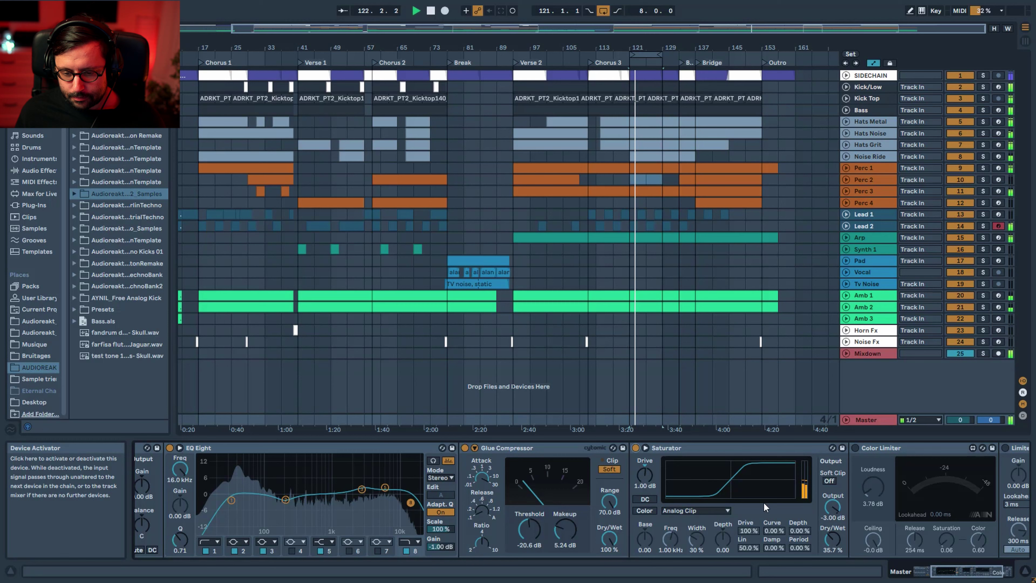
{"action": "left_click", "coordinate": [965, 573]}
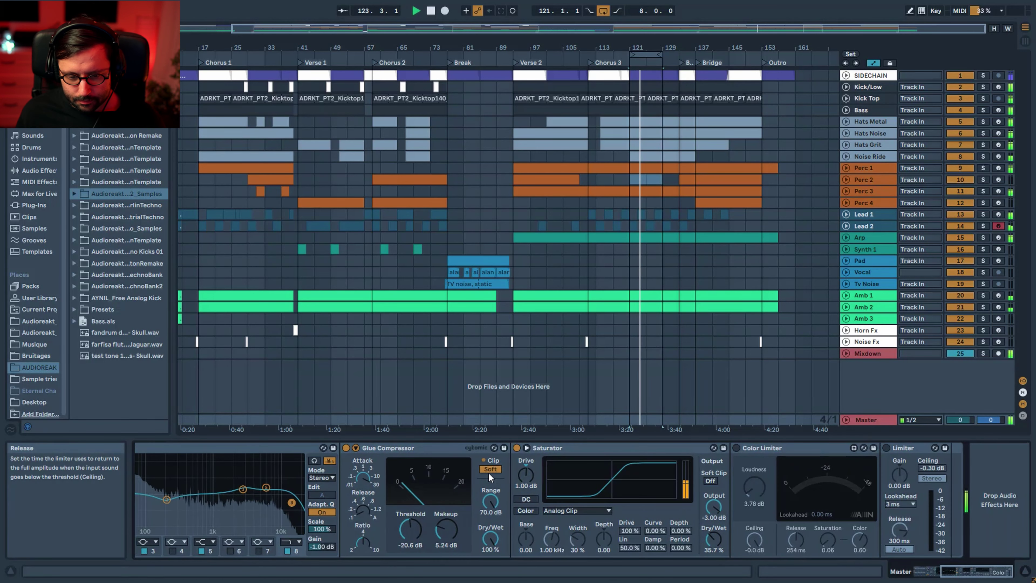
{"action": "left_click", "coordinate": [517, 447]}
{"action": "left_click", "coordinate": [517, 447]}
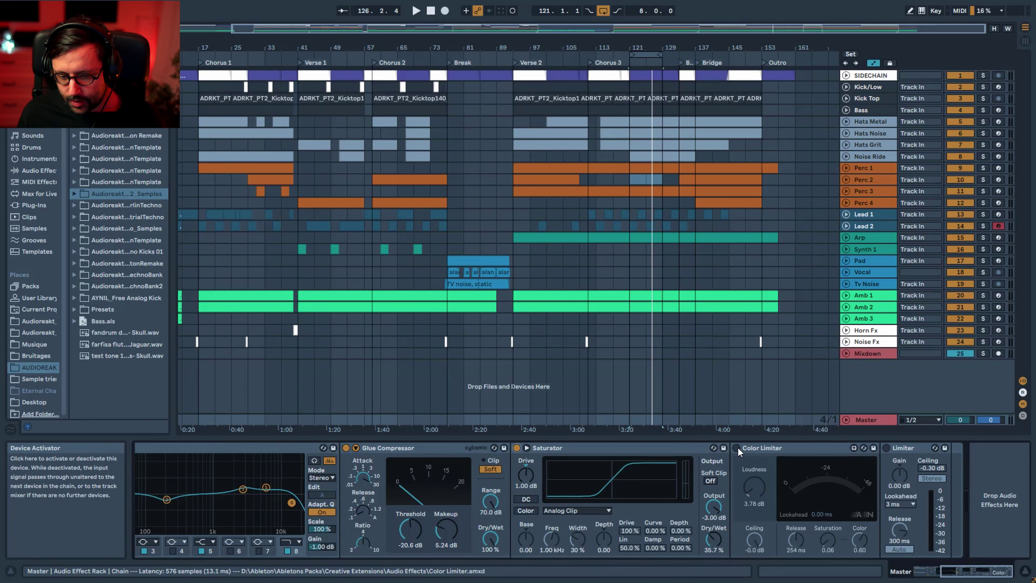
Step: Activate the Color Limiter during loop playback, and set its loudness to 3.78 dB and saturation to 0.06
{"action": "left_click", "coordinate": [756, 449]}
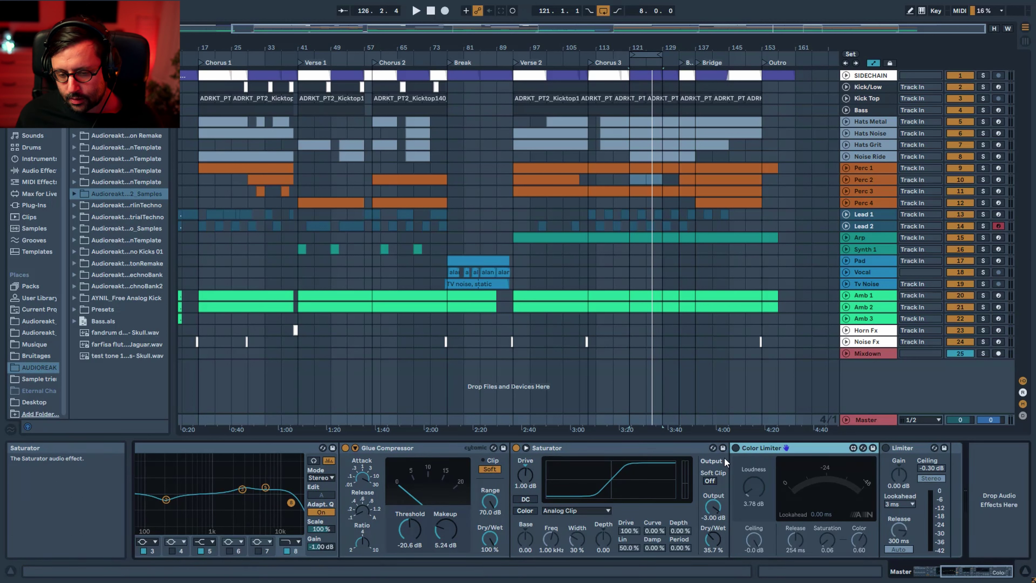
{"action": "key", "text": "space"}
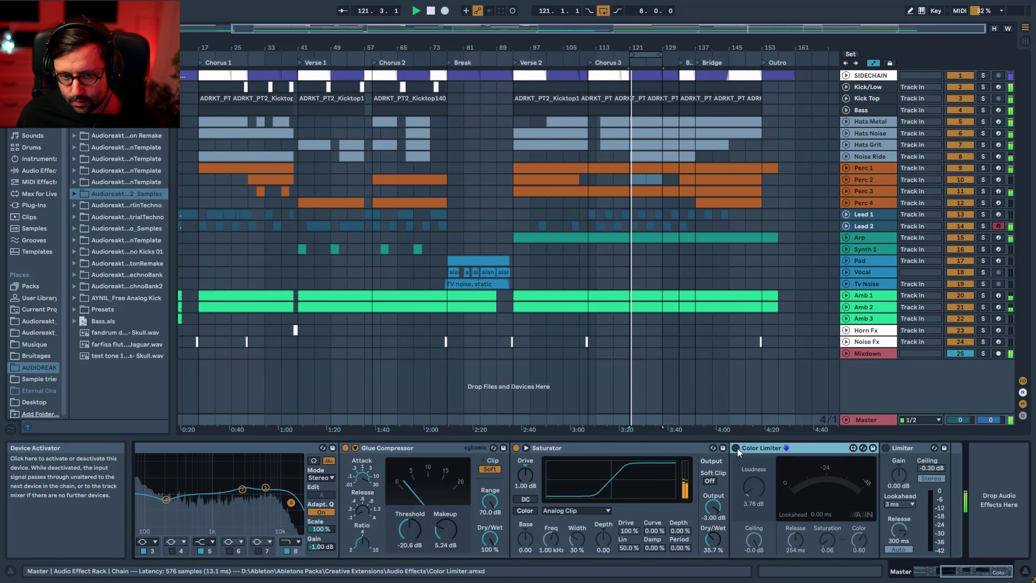
{"action": "left_click", "coordinate": [736, 448]}
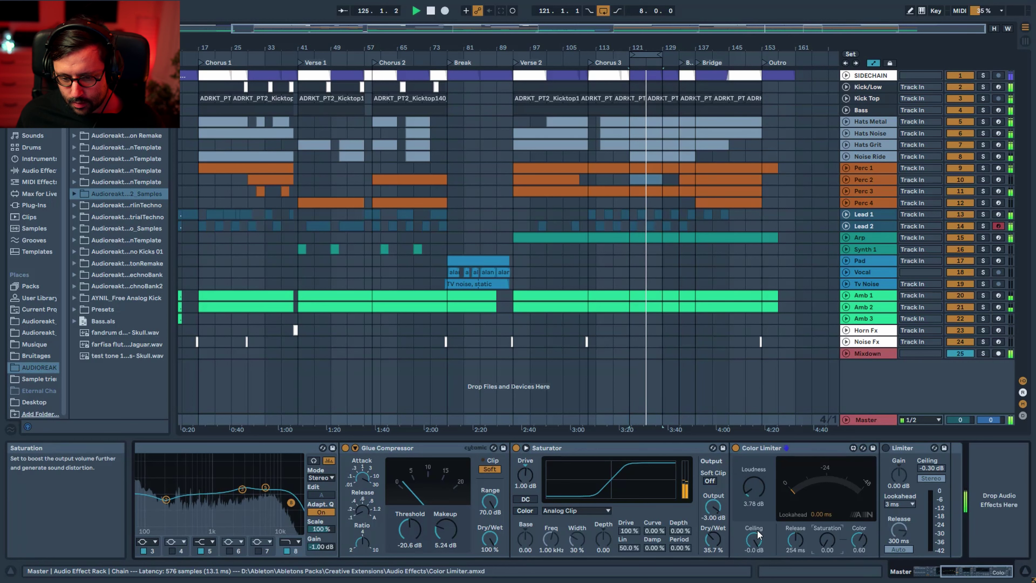
{"action": "double_click", "coordinate": [756, 488]}
{"action": "left_click_drag", "start_coordinate": [754, 490], "coordinate": [754, 482]}
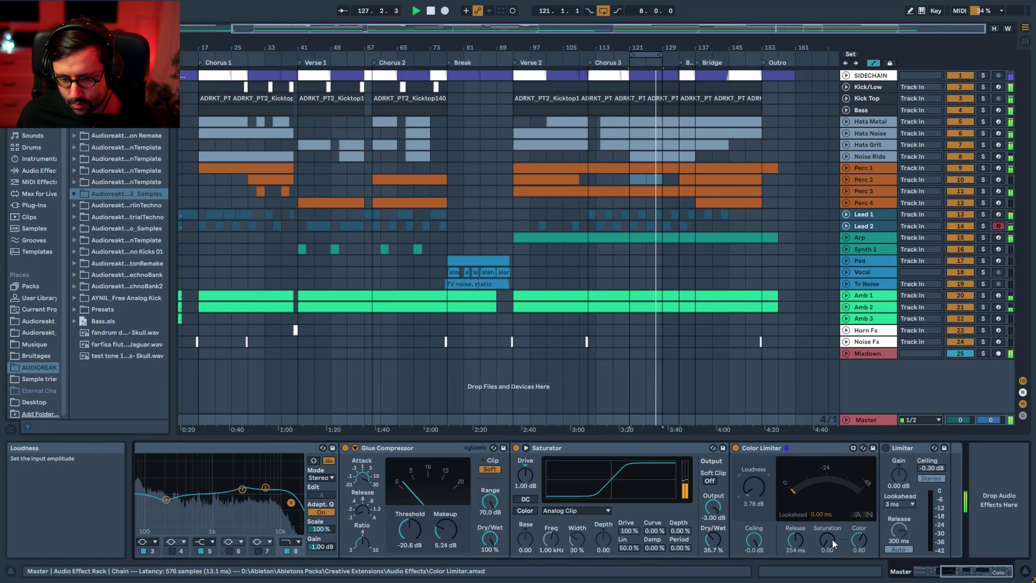
{"action": "mouse_move", "coordinate": [827, 539]}
{"action": "left_mouse_down"}
{"action": "mouse_move", "coordinate": [828, 530]}
{"action": "mouse_move", "coordinate": [828, 539]}
{"action": "left_mouse_up"}
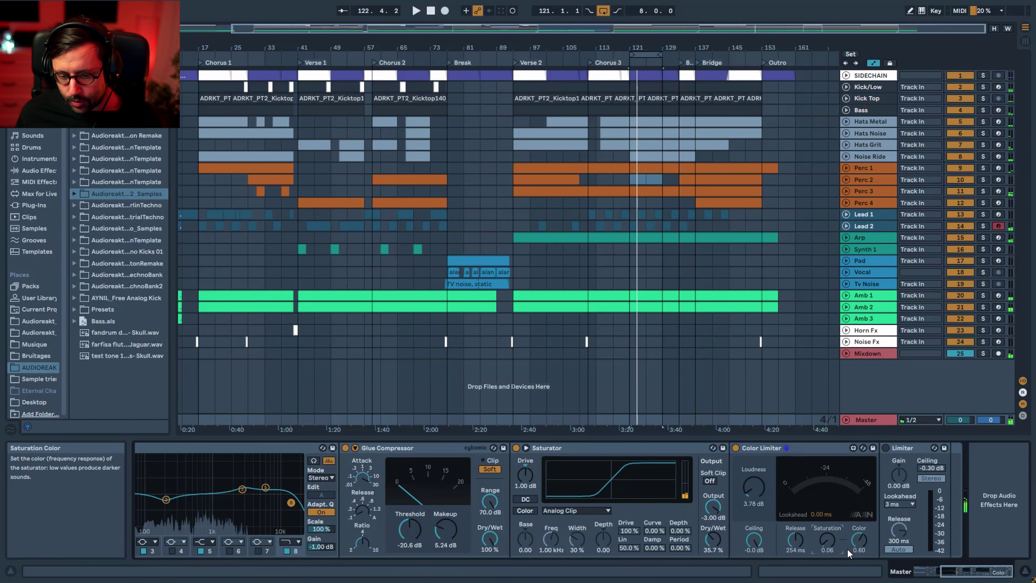
Step: Play the loop to audition the Color Limiter, and activate the final Limiter at the end of the chain
{"action": "key", "text": "space"}
{"action": "left_click", "coordinate": [735, 448]}
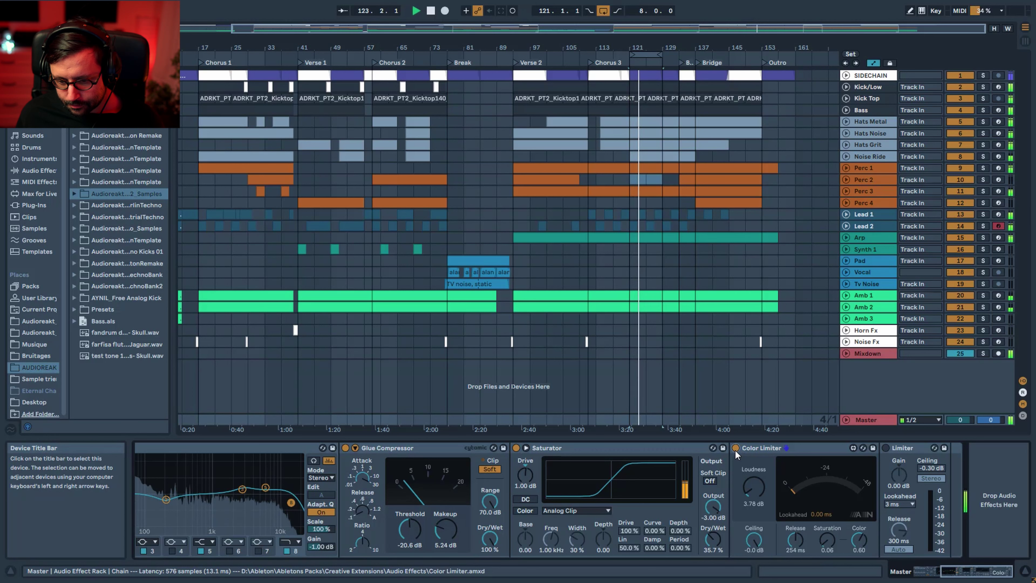
{"action": "left_click", "coordinate": [885, 447]}
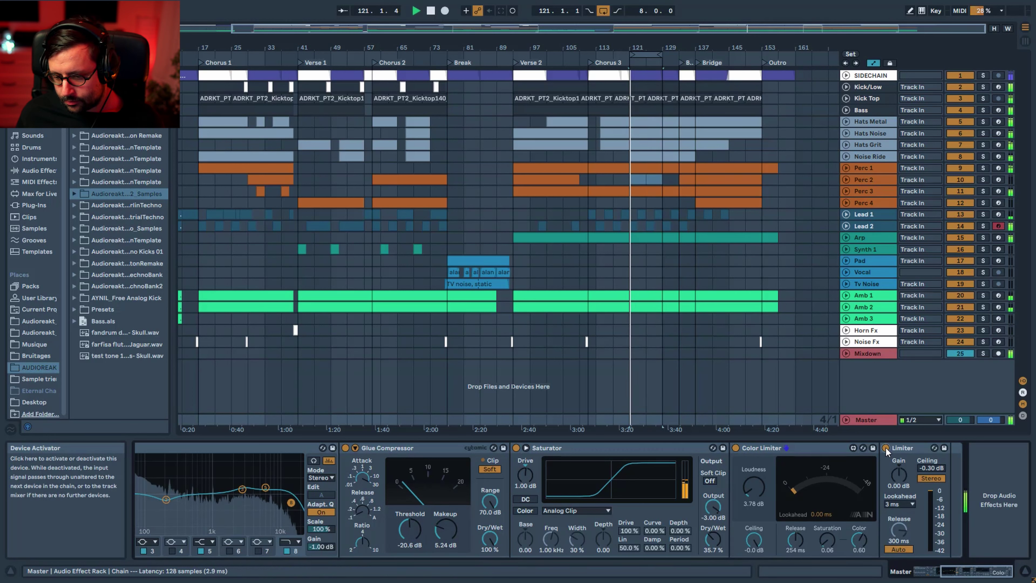
Step: Try the Limiter's gain, and raise the Glue Compressor's makeup to 6.98 dB while the loop plays
{"action": "left_click", "coordinate": [895, 476]}
{"action": "left_click_drag", "start_coordinate": [895, 476], "coordinate": [894, 472]}
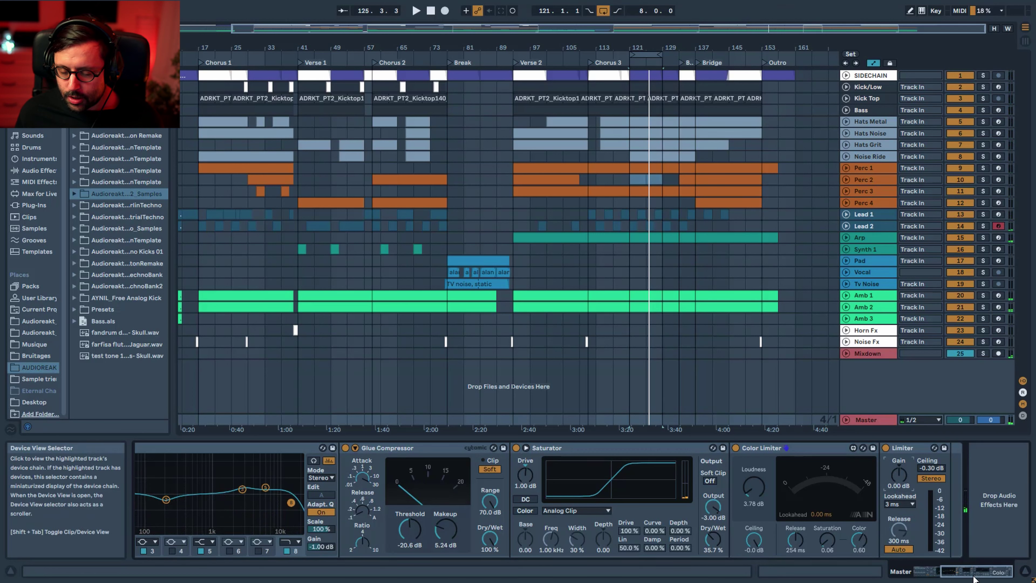
{"action": "left_click", "coordinate": [958, 572]}
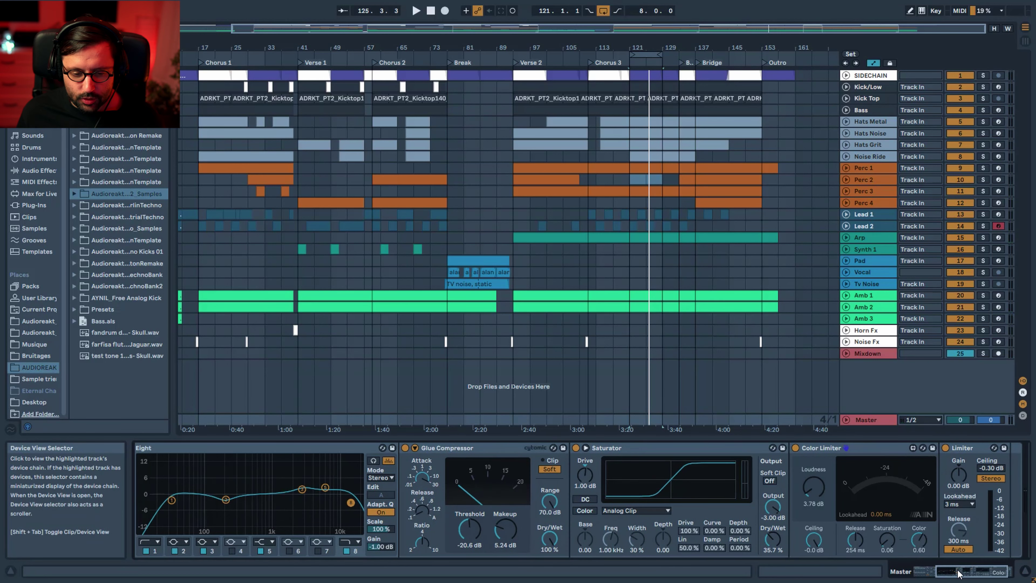
{"action": "key", "text": "space"}
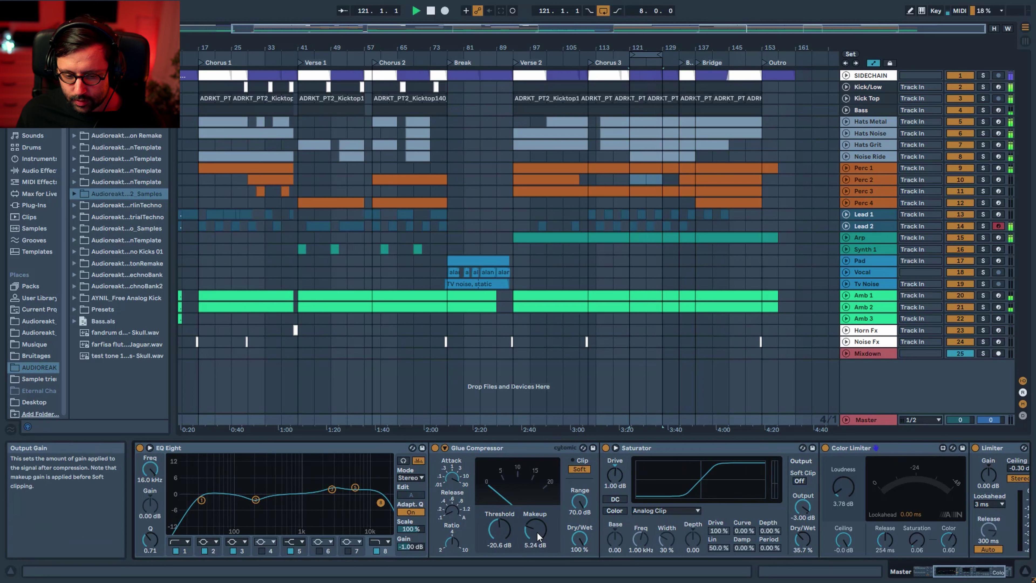
{"action": "left_click_drag", "start_coordinate": [532, 528], "coordinate": [532, 516]}
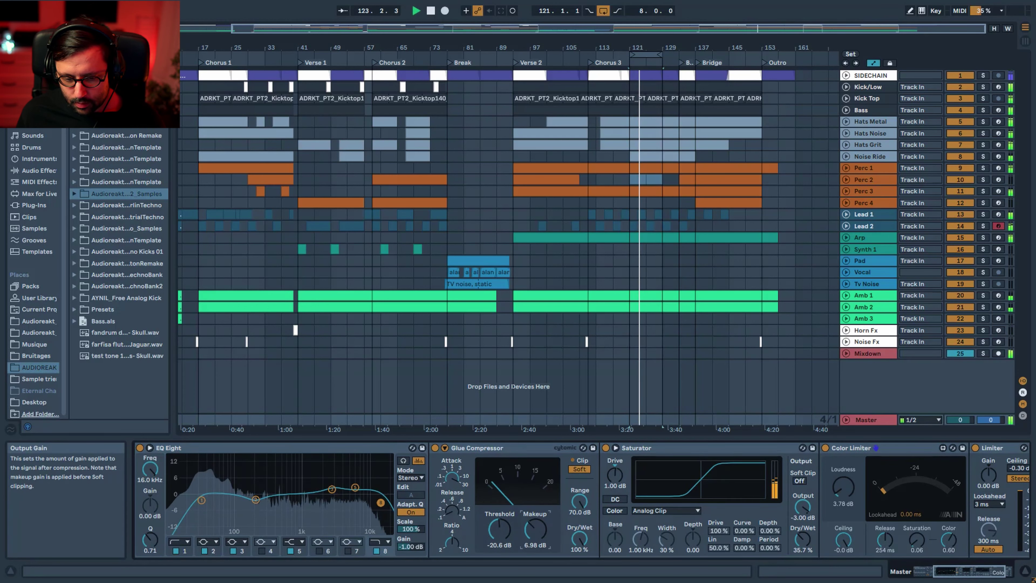
{"action": "left_click_drag", "start_coordinate": [535, 529], "coordinate": [535, 531]}
Step: Set the final Limiter's gain to 1.00 dB during loop playback
{"action": "left_click_drag", "start_coordinate": [960, 570], "coordinate": [969, 570]}
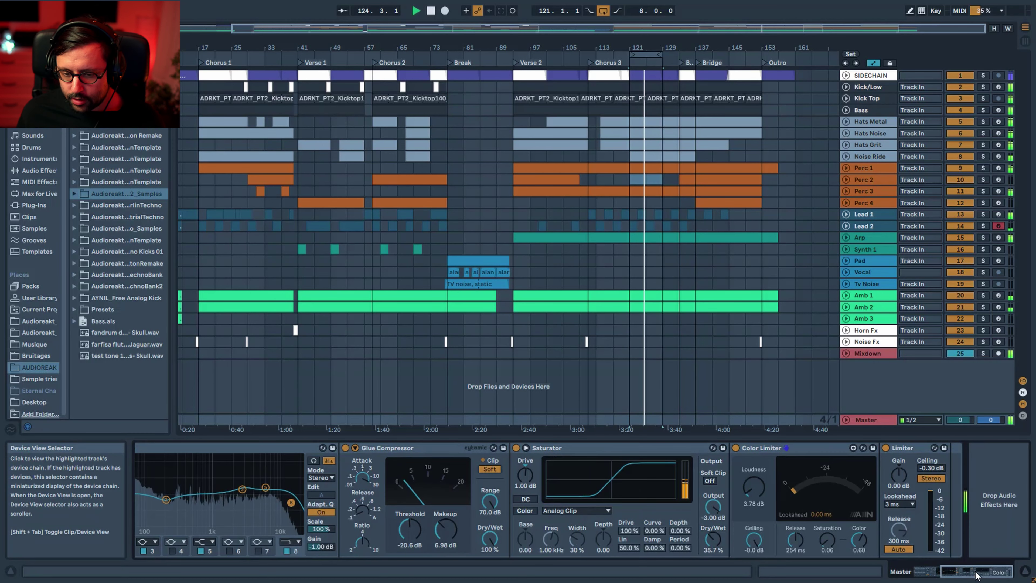
{"action": "left_click_drag", "start_coordinate": [902, 481], "coordinate": [902, 478]}
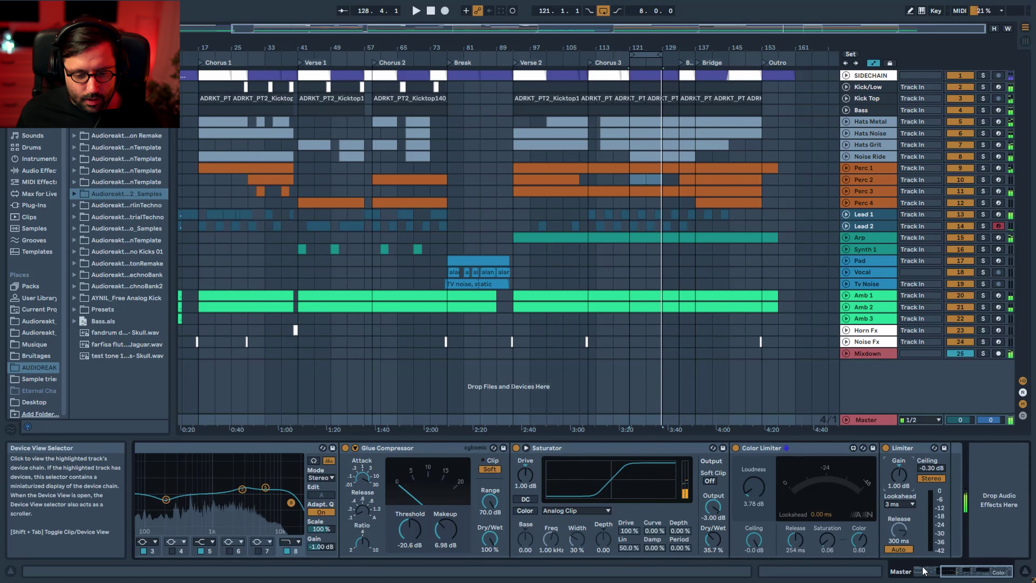
{"action": "left_click_drag", "start_coordinate": [432, 533], "coordinate": [436, 540]}
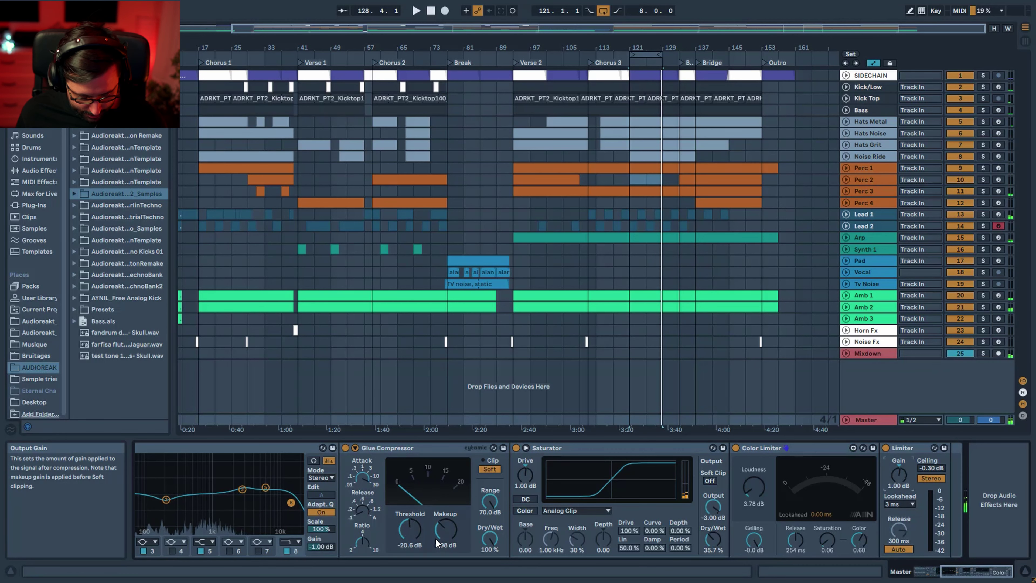
{"action": "double_click", "coordinate": [903, 483]}
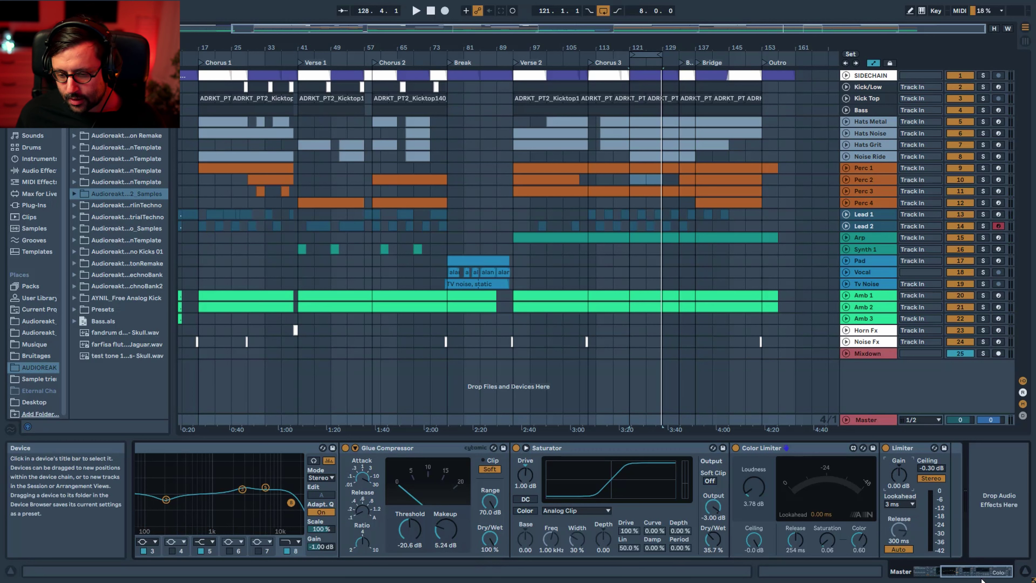
Step: Collapse the Master's Audio Effect Rack by hiding its chain devices, keeping the macro controls shown
{"action": "key", "text": "ctrl+g"}
{"action": "left_click", "coordinate": [147, 499]}
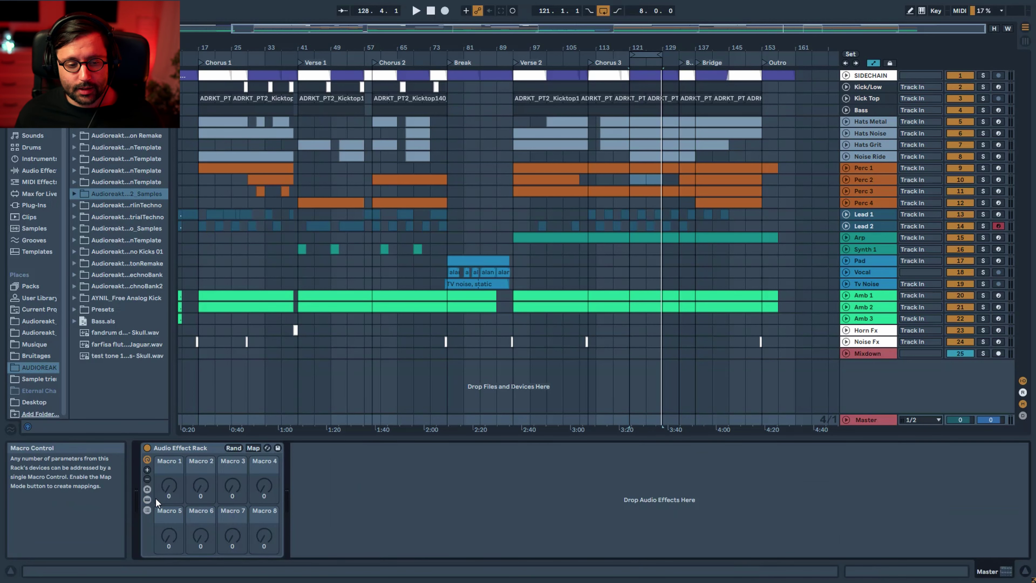